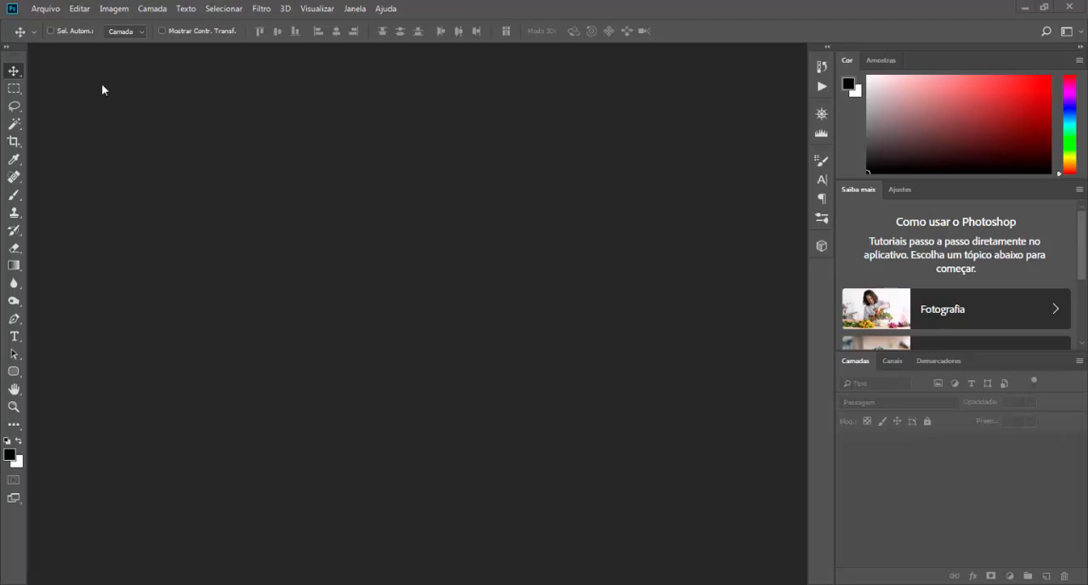
Step: Open the image heineken without colour management and unlock its background layer
click(47, 10)
click(54, 36)
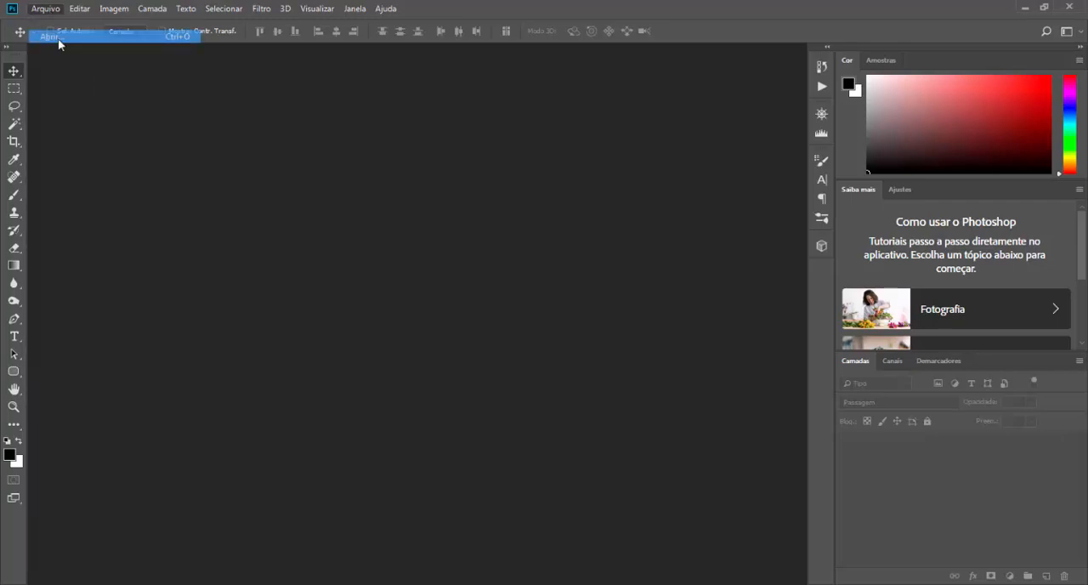
click(144, 123)
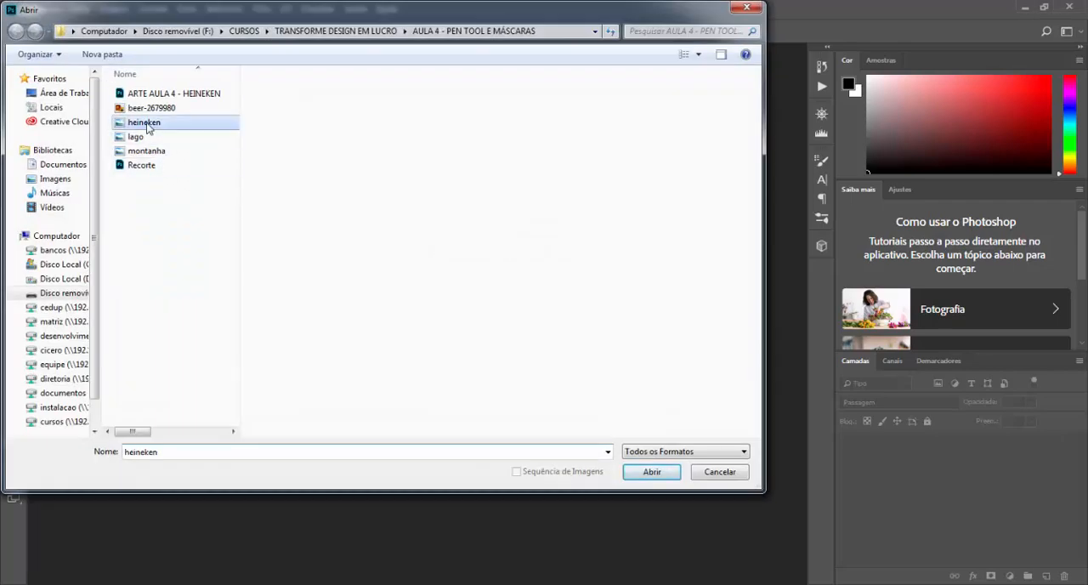
click(651, 473)
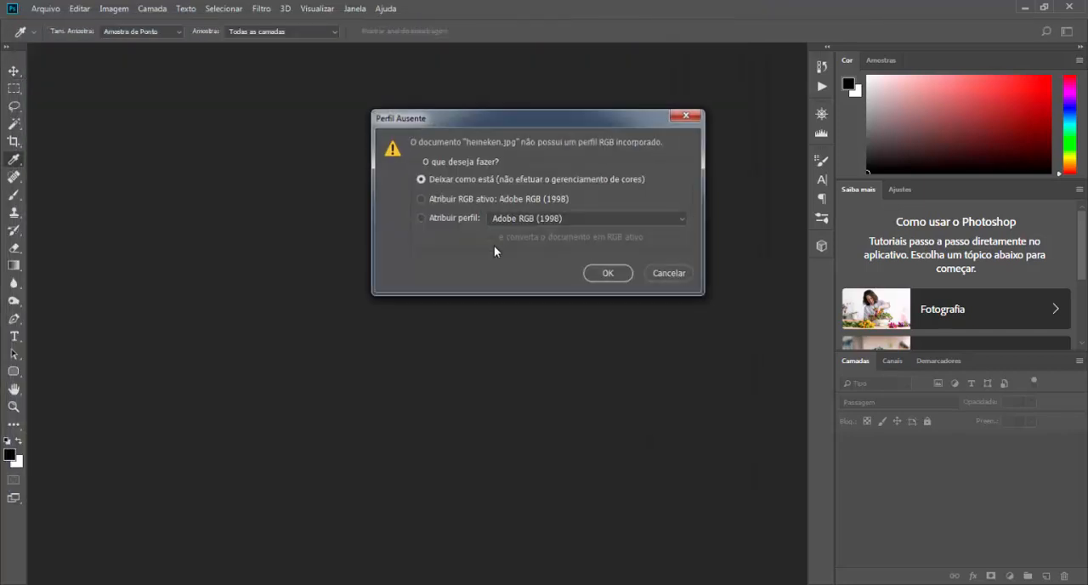
click(609, 274)
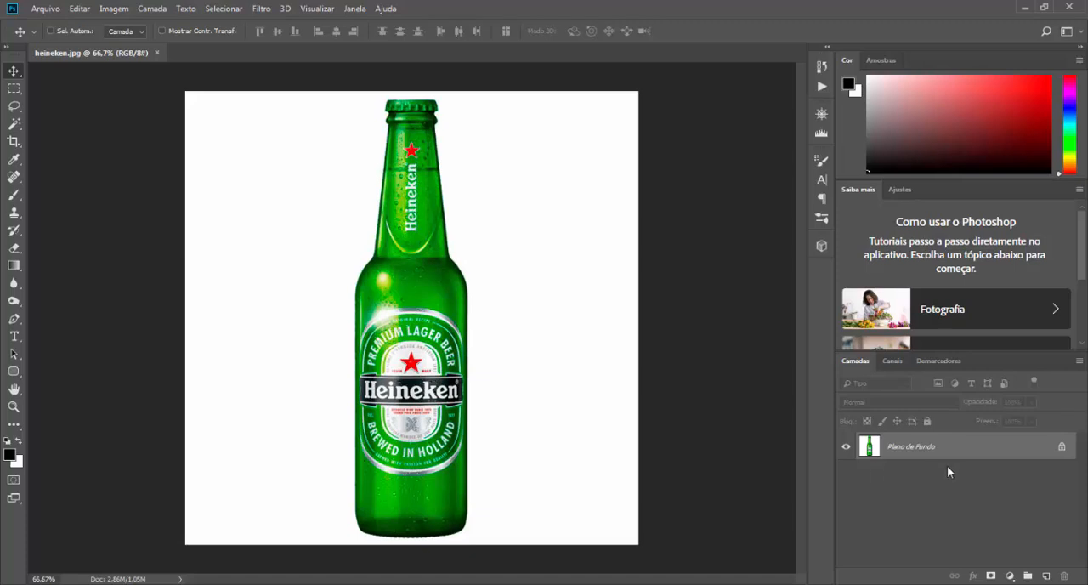
click(1054, 454)
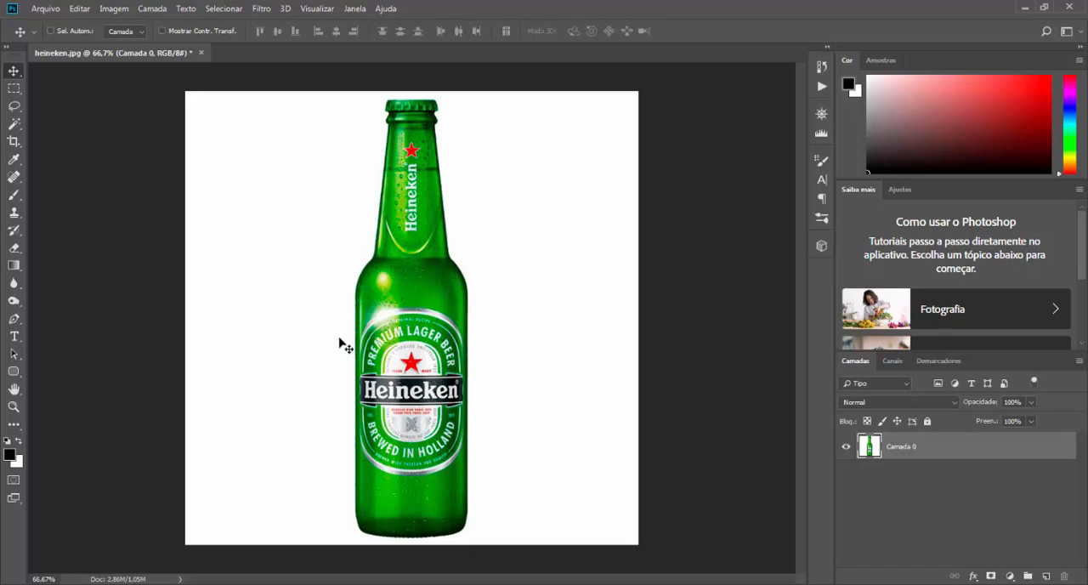
Step: Start a Pen tool path with an anchor on the bottle's left edge, just above the curve of the base
click(14, 320)
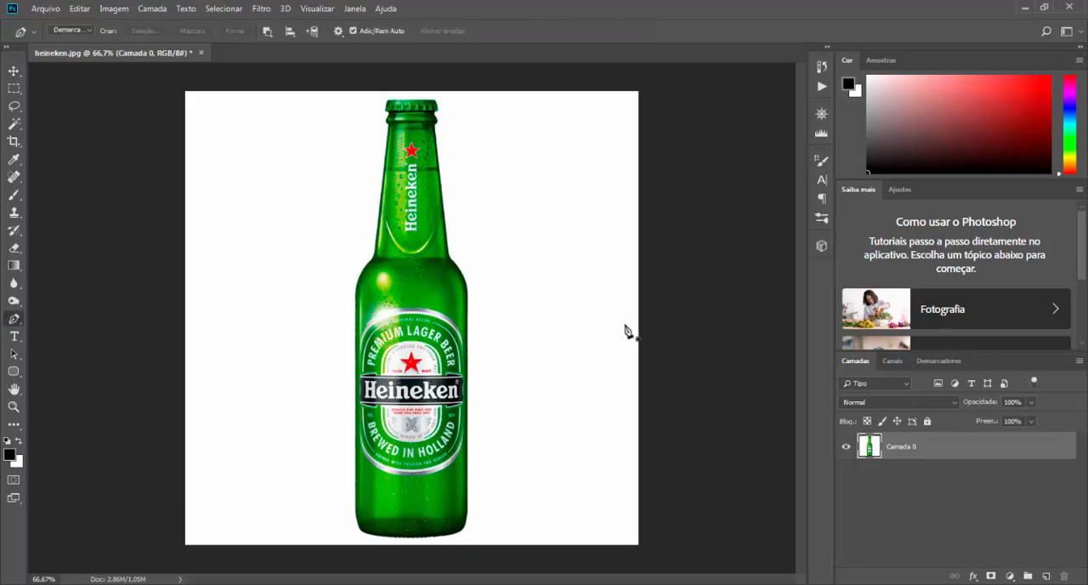
key(ctrl+plus)
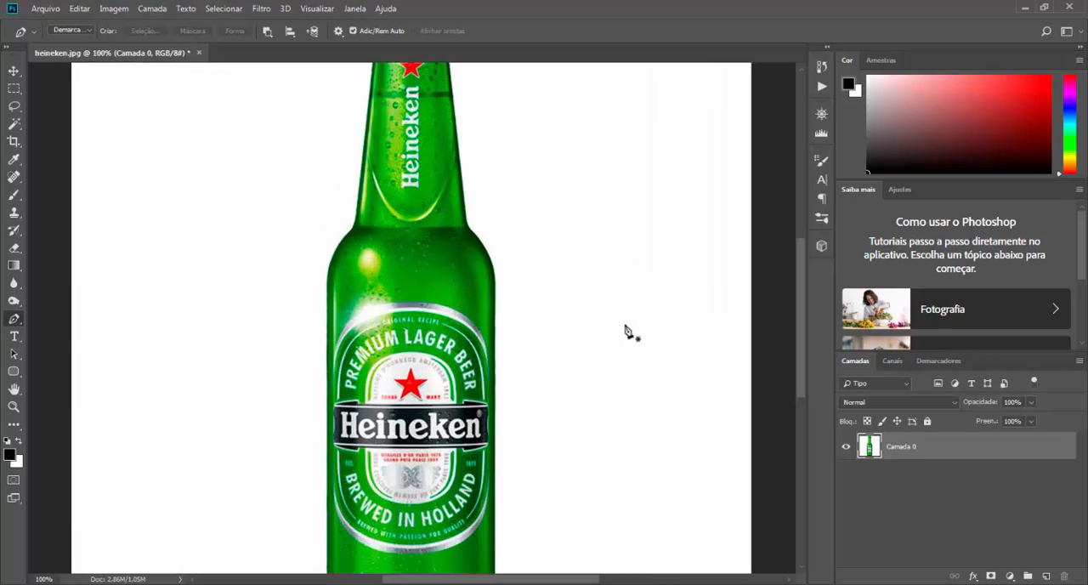
key(ctrl+plus)
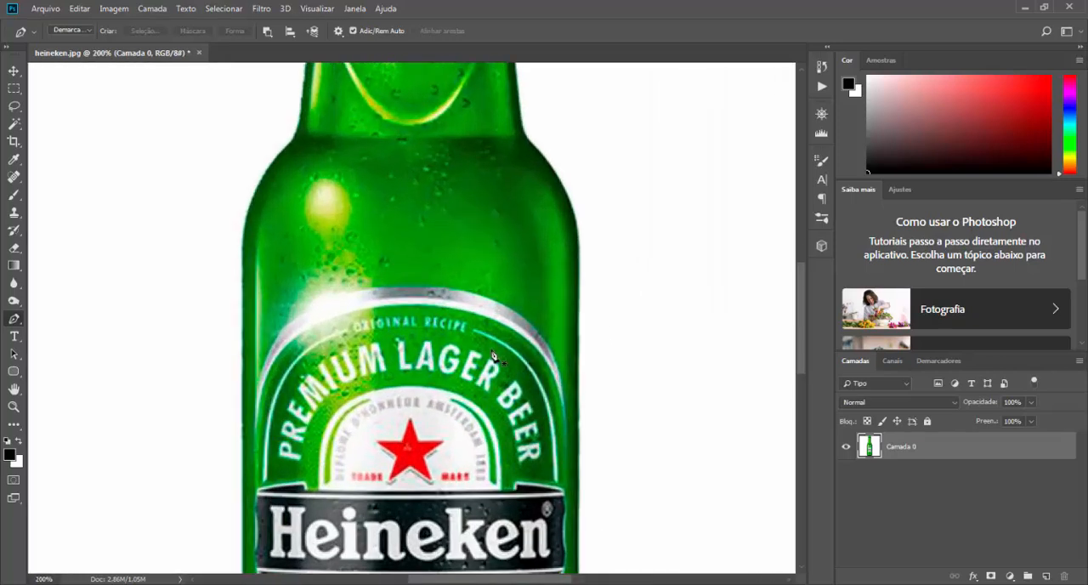
drag(407, 413, 420, 281)
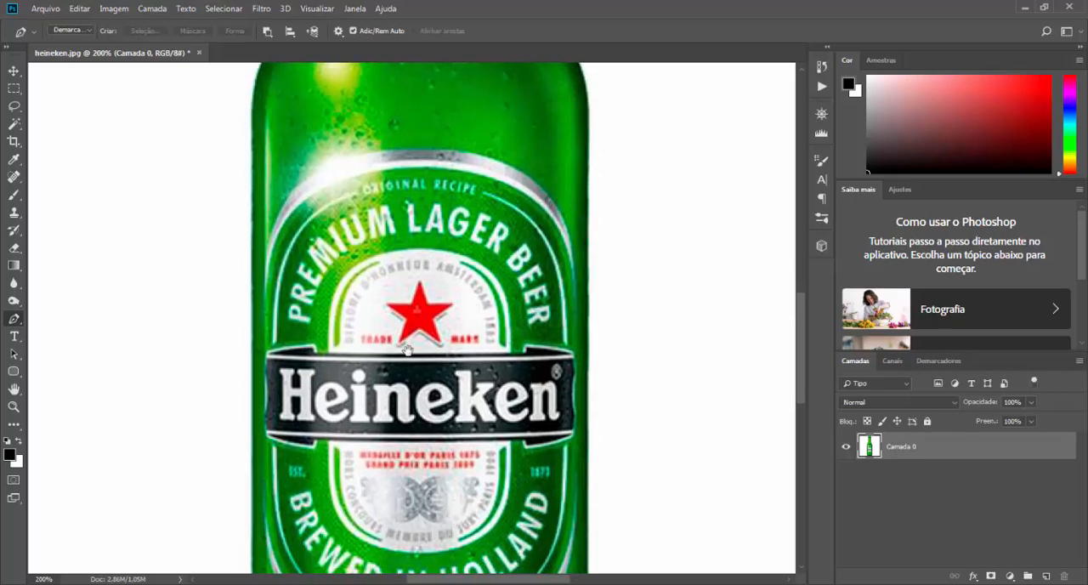
drag(402, 375, 474, 175)
drag(402, 385, 372, 334)
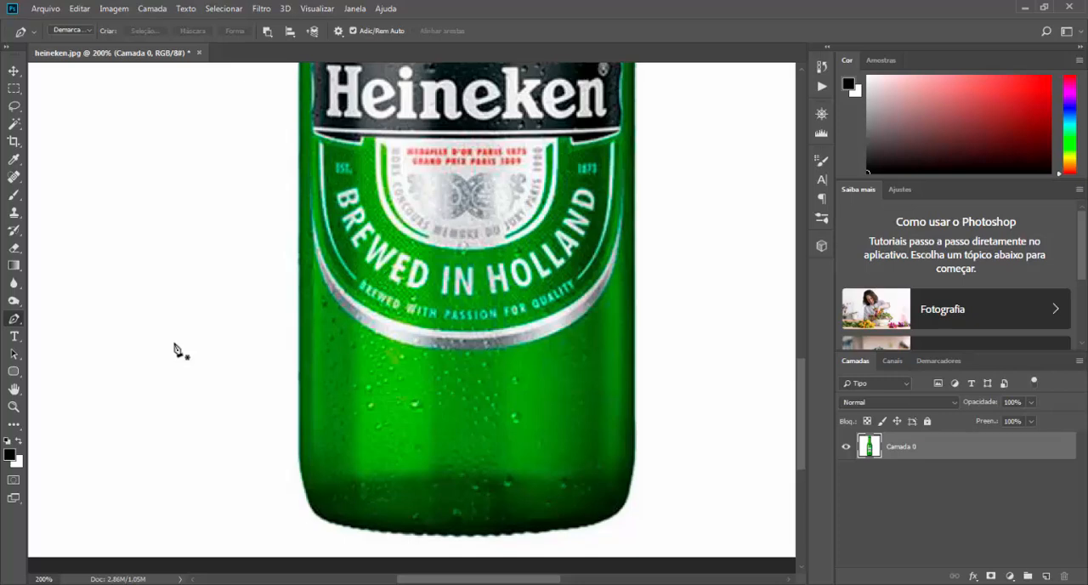
key(ctrl+plus)
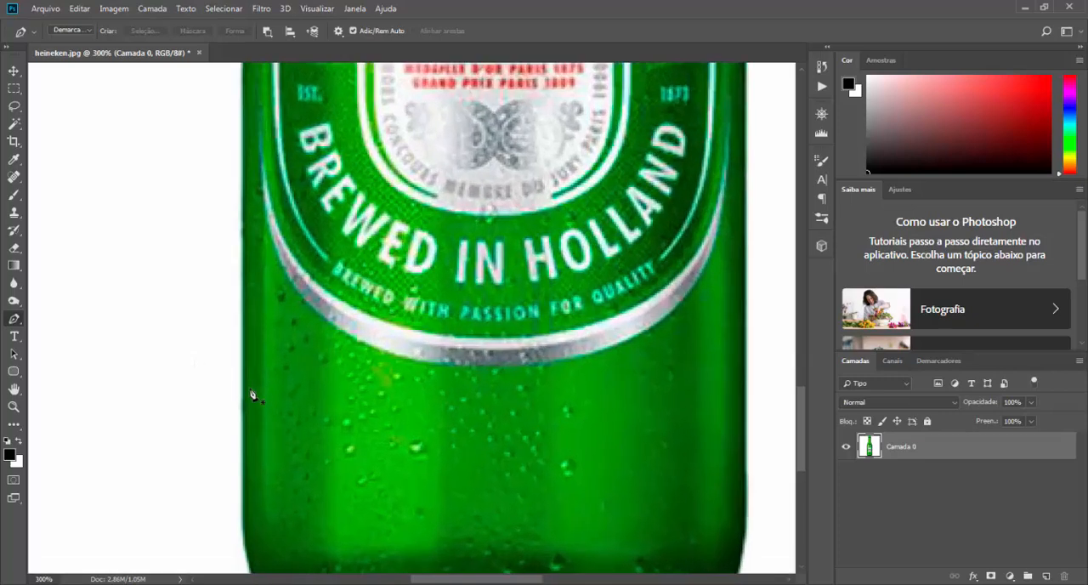
mouse_move(260, 406)
mouse_down()
mouse_move(297, 317)
mouse_move(278, 397)
mouse_up()
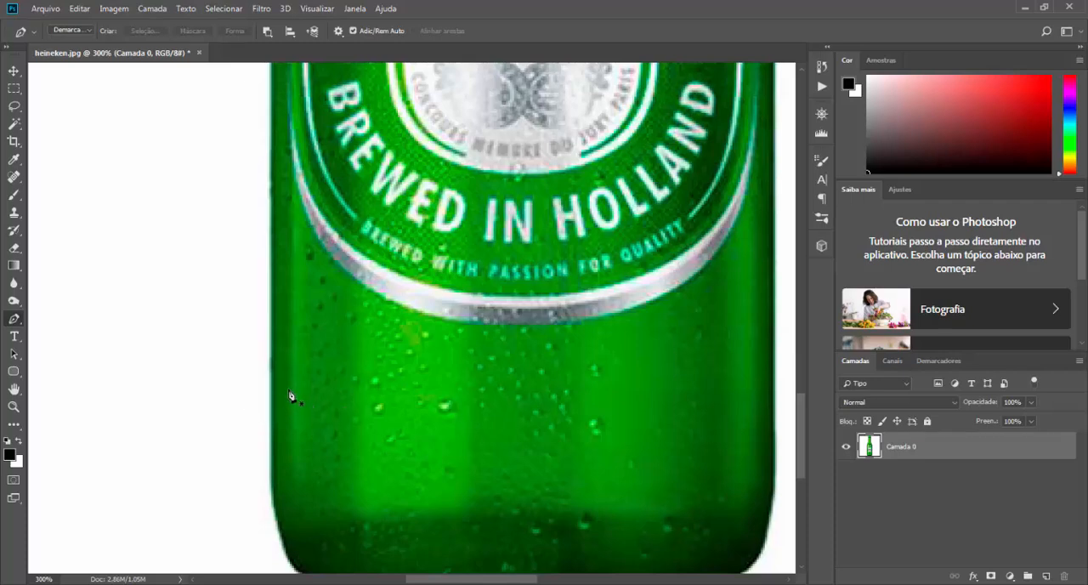
click(275, 488)
Step: Extend the path with straight segments up the left side of the bottle's body to the start of the shoulder
drag(350, 211, 294, 428)
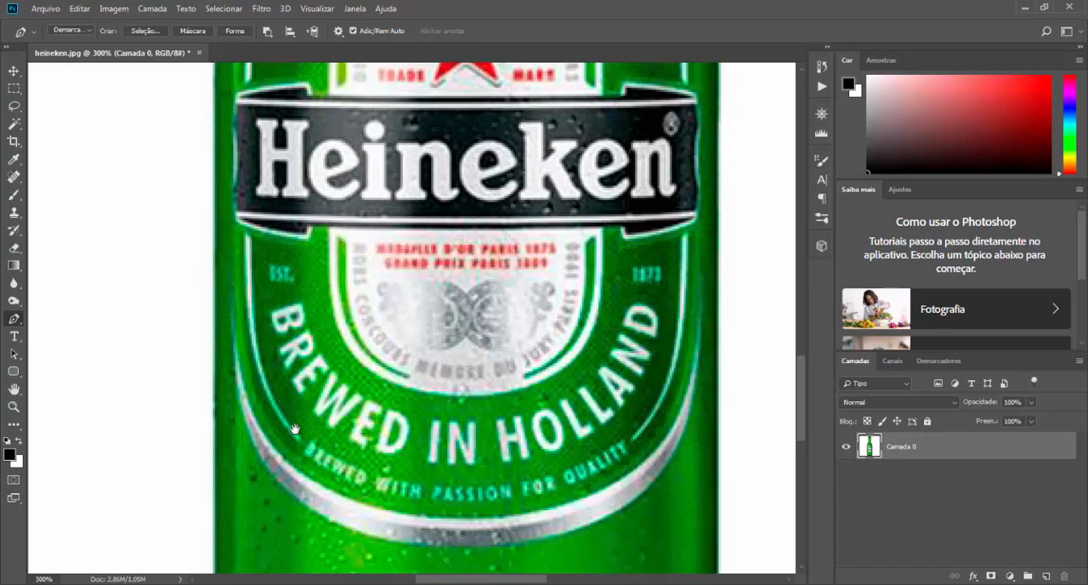
key(ctrl+minus)
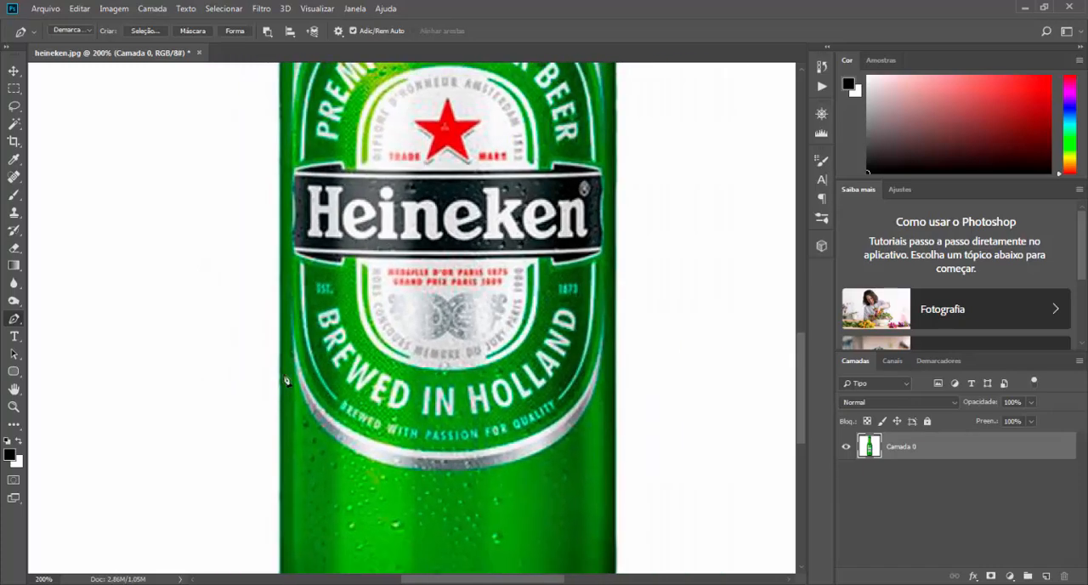
drag(314, 374, 343, 287)
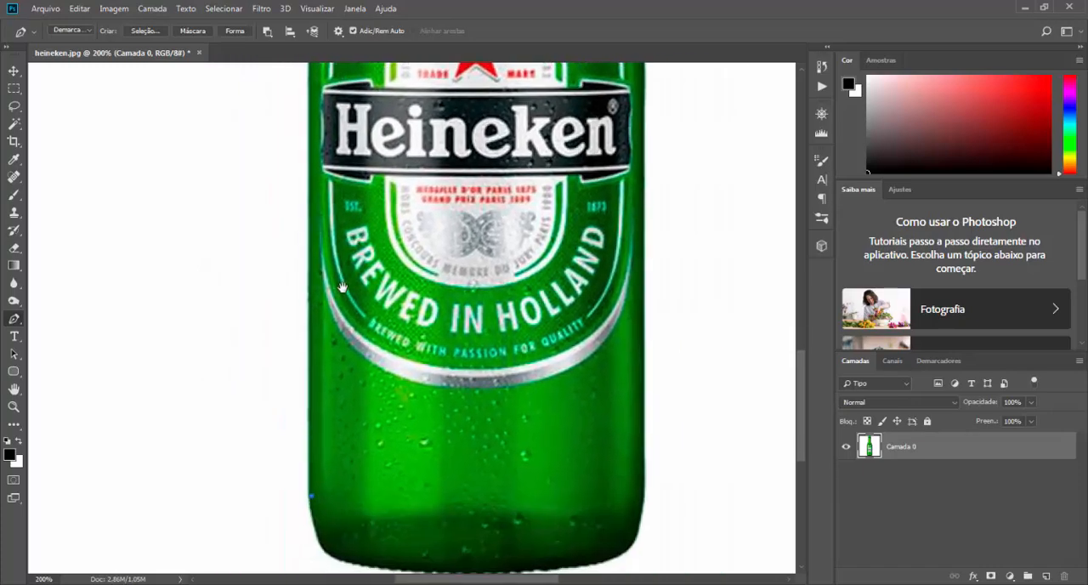
click(311, 159)
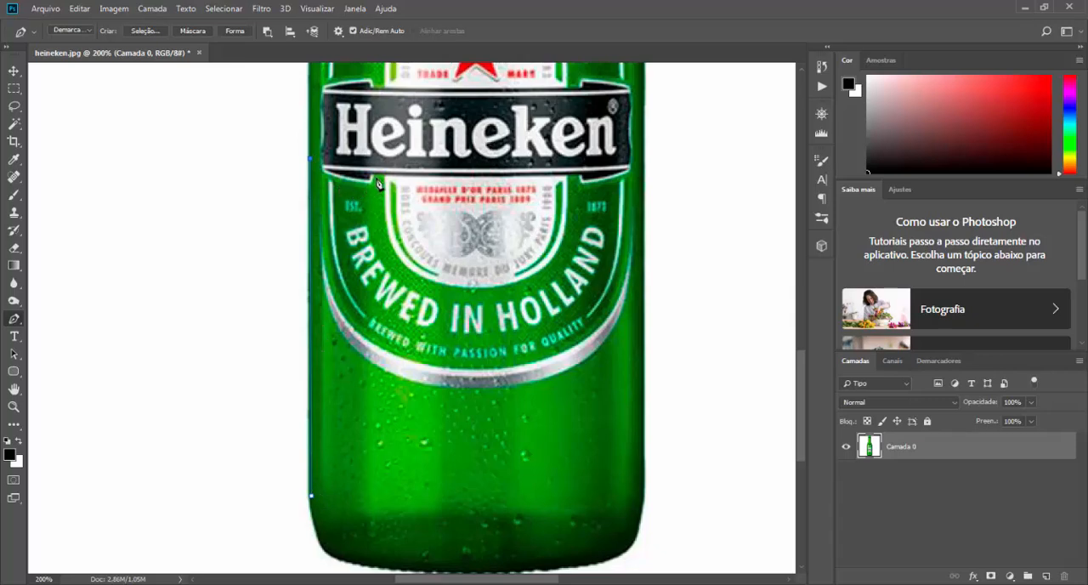
drag(389, 153, 385, 451)
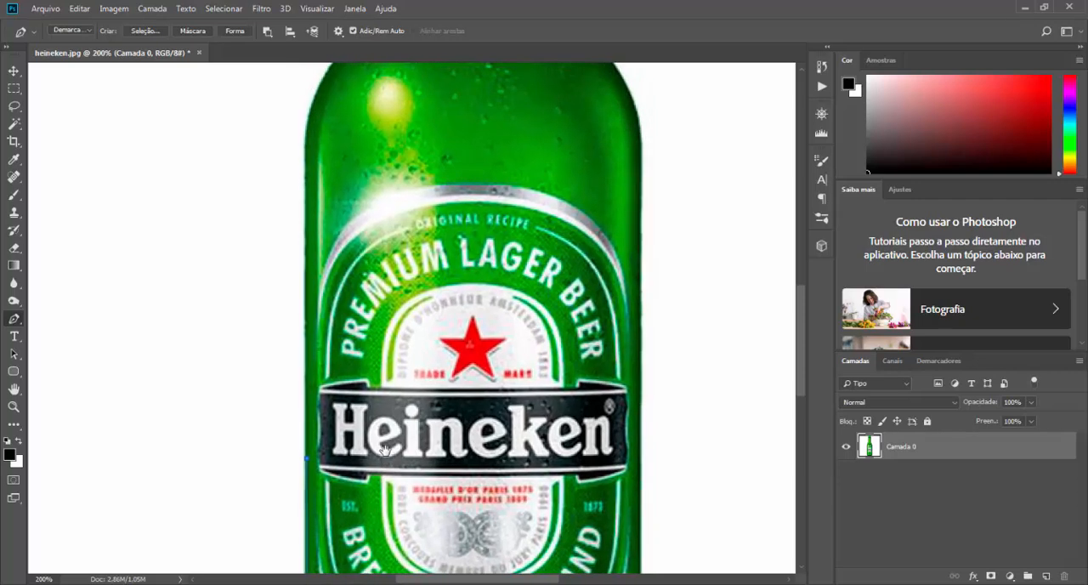
click(308, 149)
Step: Trace the bottle's left shoulder with a curved segment ending at the base of the neck
drag(365, 223, 321, 448)
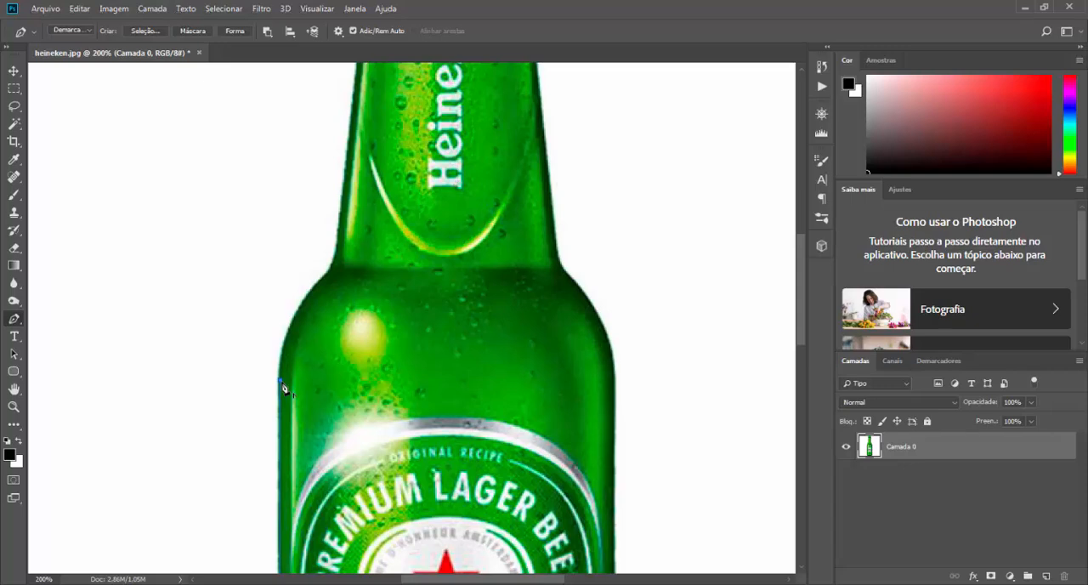
click(330, 275)
drag(331, 279, 380, 228)
drag(347, 199, 349, 122)
key(ctrl+z)
Step: Add a short segment joining the left shoulder to the lower left edge of the neck
click(341, 242)
drag(342, 193, 343, 164)
drag(342, 162, 345, 167)
drag(329, 273, 333, 276)
drag(339, 270, 344, 264)
click(343, 219)
drag(344, 221, 343, 212)
drag(343, 253, 285, 320)
key(ctrl+z)
Step: Extend the path with straight segments up the left neck edge to just below the glass ring
drag(405, 212, 374, 438)
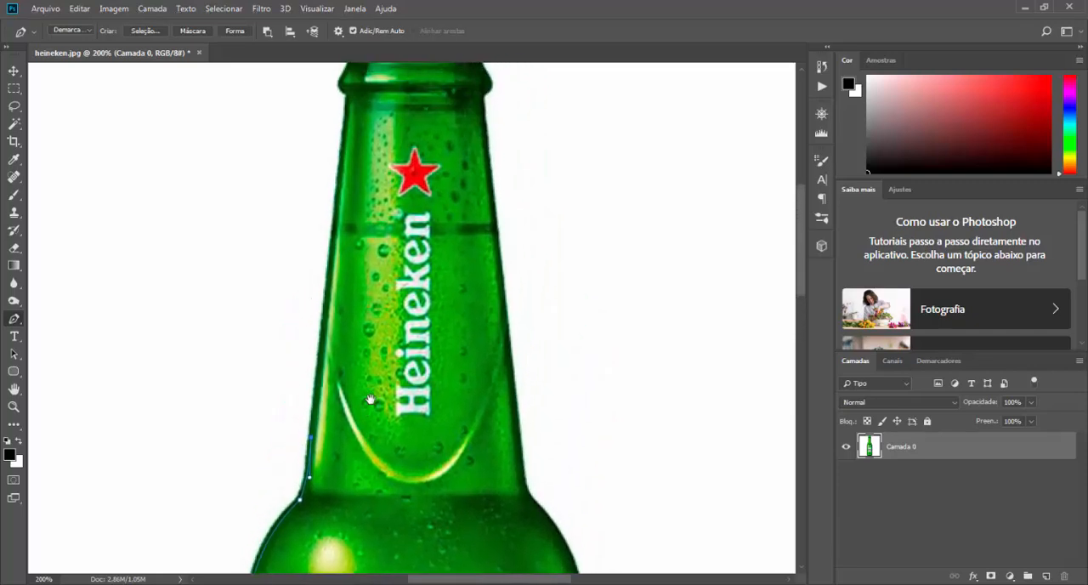
click(334, 242)
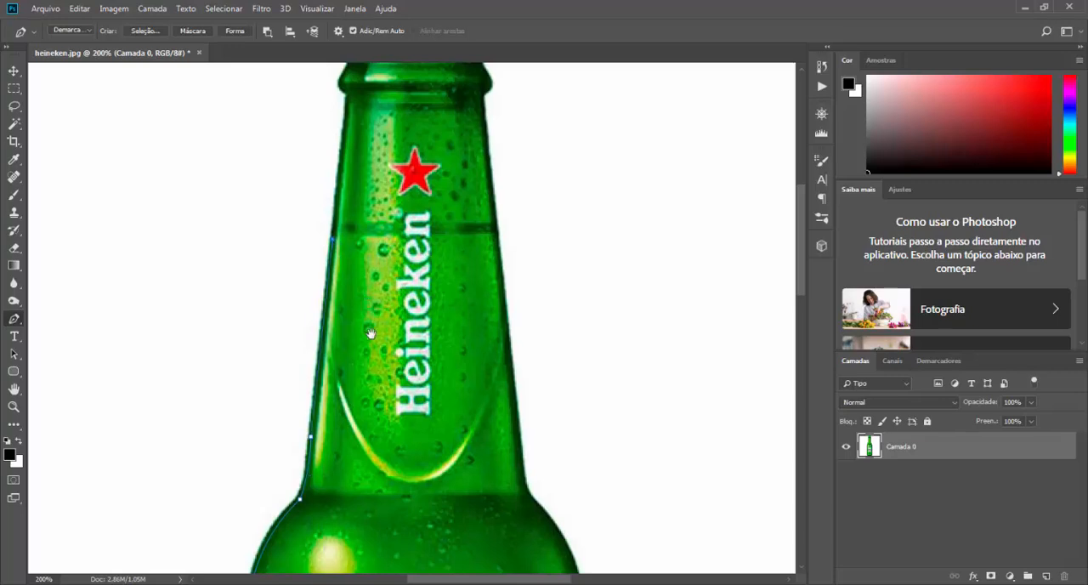
drag(371, 333, 376, 382)
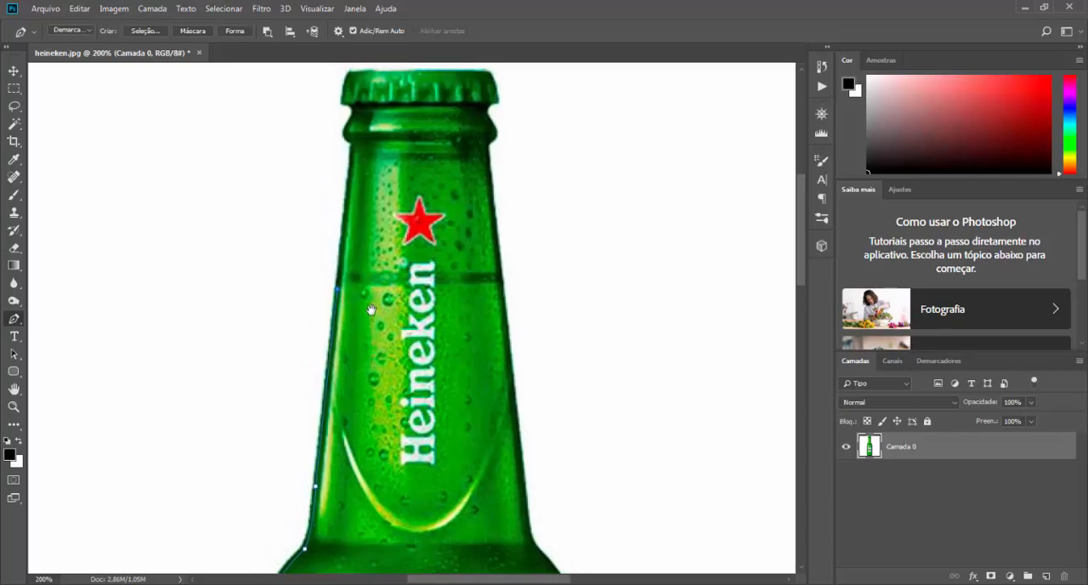
click(355, 154)
Step: Trace the left bulge of the glass ring below the cap with a curved segment, removing the outgoing handle
drag(371, 220, 401, 328)
key(ctrl+plus)
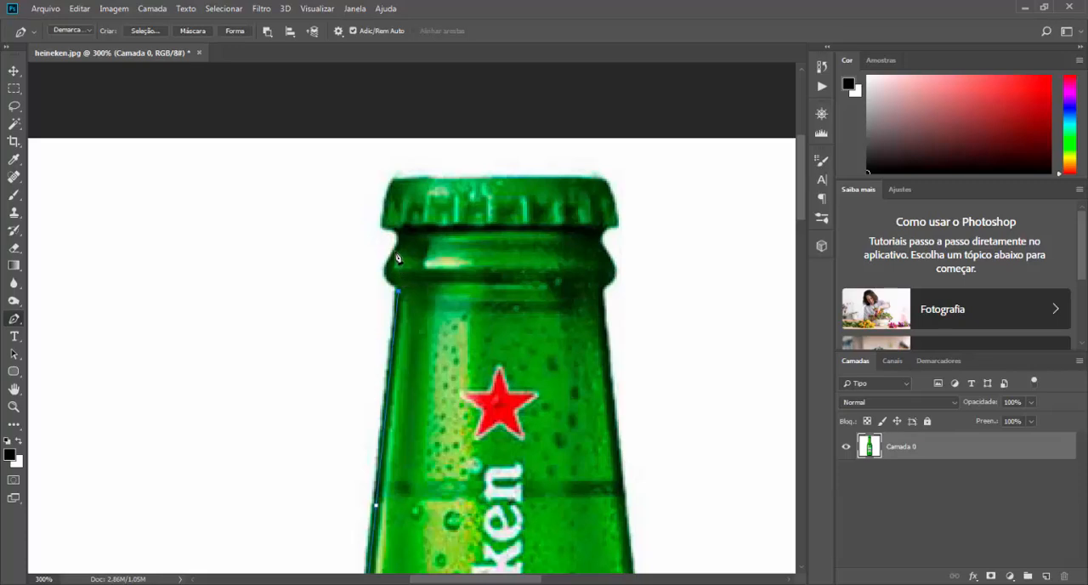
drag(395, 251, 418, 225)
key(ctrl+z)
drag(391, 282, 380, 277)
alt+click(391, 282)
drag(397, 250, 414, 228)
alt+click(398, 250)
Step: Trace the notch under the cap and the cap's left edge up to its upper left corner
drag(397, 232, 389, 221)
drag(386, 233, 384, 218)
key(ctrl+z)
drag(385, 214, 389, 195)
drag(395, 181, 402, 171)
alt+click(396, 181)
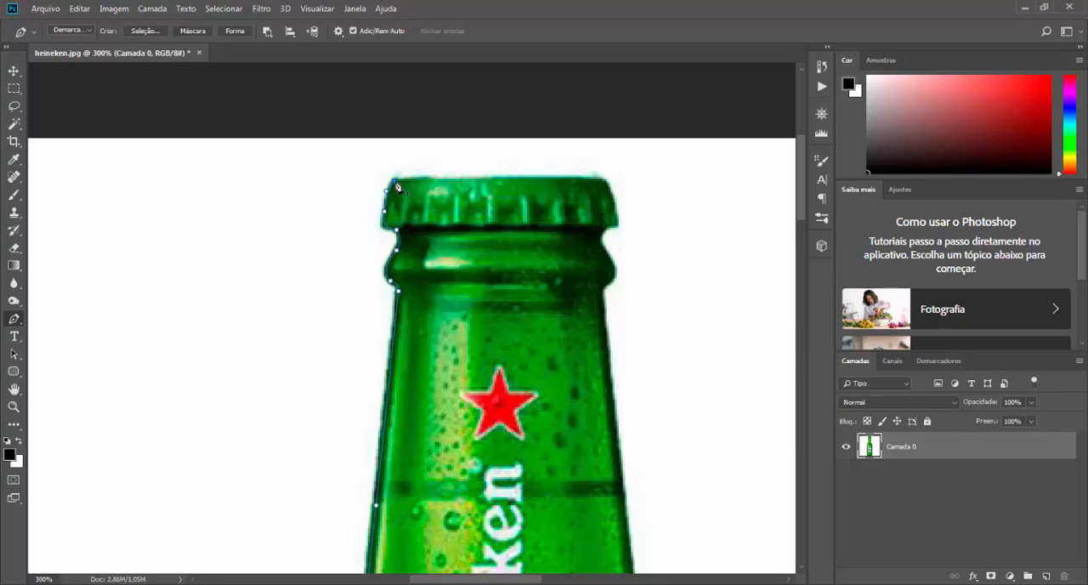
Step: Run the path across the top of the cap and curve it down the cap's right edge
click(601, 179)
click(619, 212)
drag(617, 239, 619, 255)
click(619, 230)
Step: Trace the notch and the right bulge of the glass ring below the cap, removing the outgoing handles
drag(609, 257, 629, 274)
alt+click(610, 258)
drag(603, 288, 585, 295)
key(ctrl+z)
drag(601, 285, 577, 295)
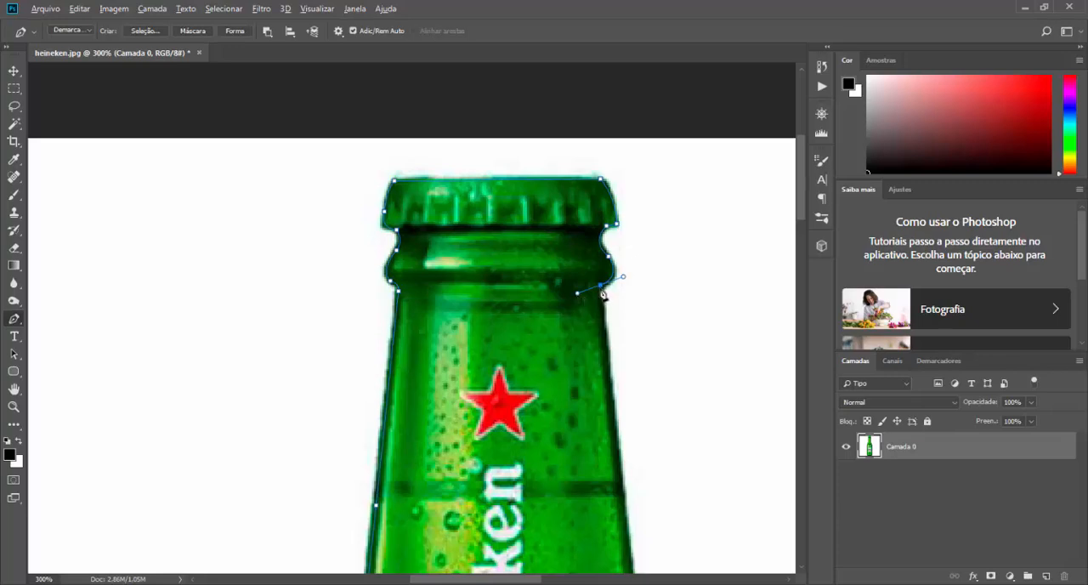
alt+click(600, 286)
Step: Extend the path with straight segments down the right neck edge to the base of the neck
drag(653, 337, 397, 155)
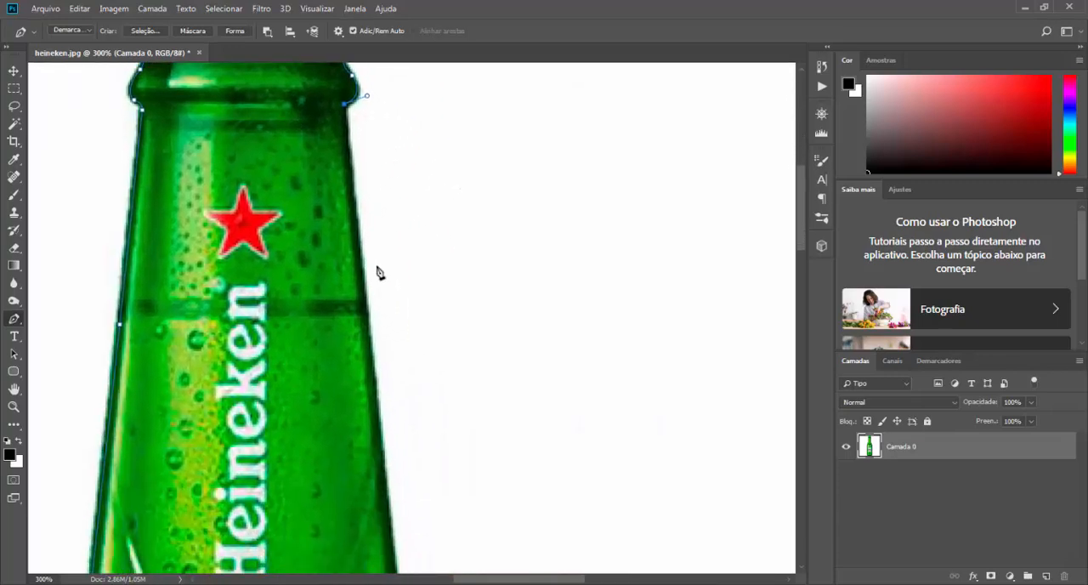
click(380, 445)
key(ctrl+z)
click(381, 458)
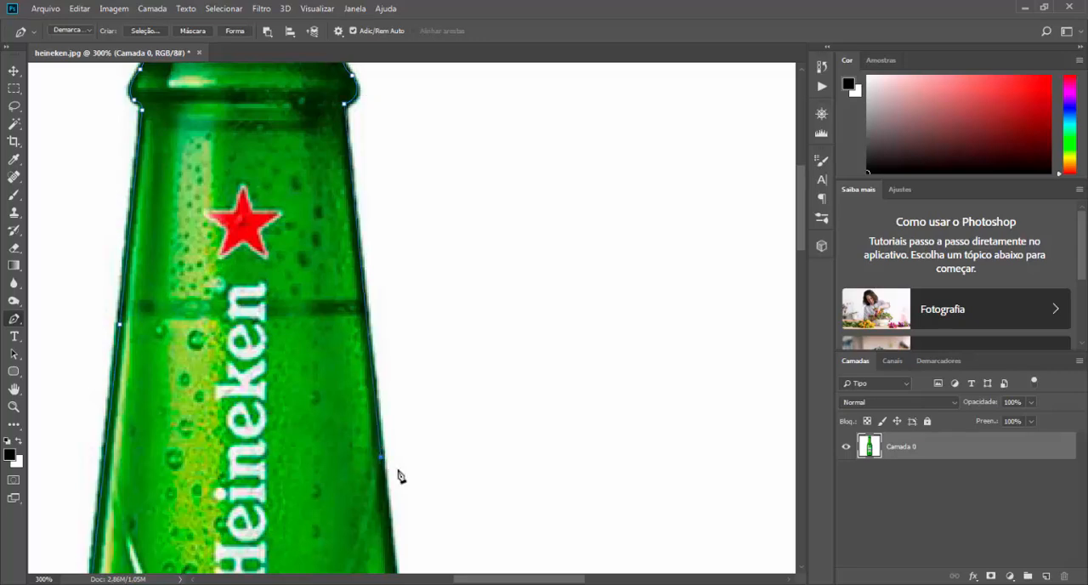
key(ctrl+z)
click(382, 461)
drag(412, 469, 440, 165)
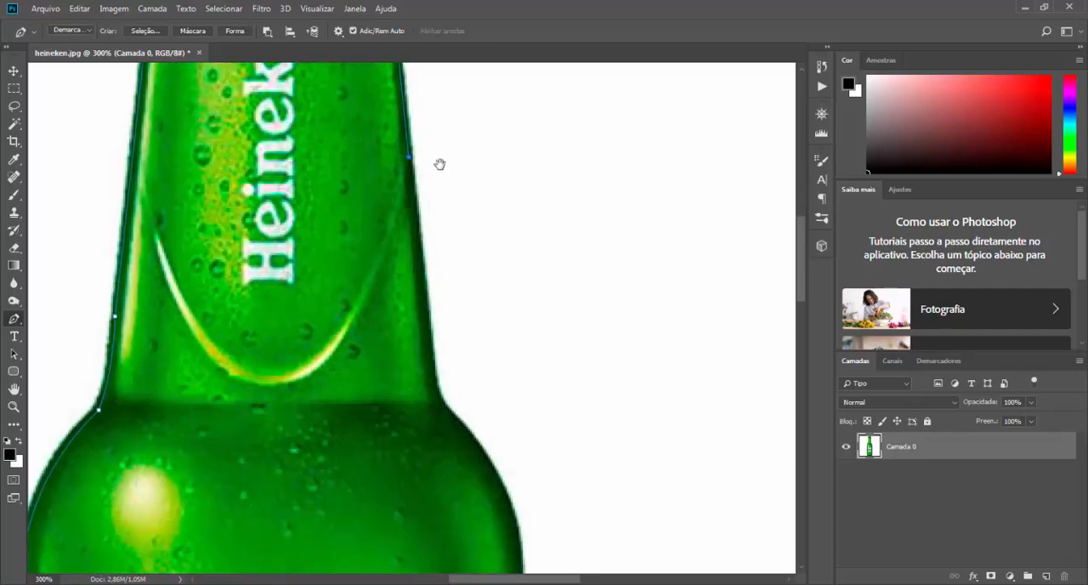
click(434, 380)
Step: Trace the right neck base and shoulder with curved segments down to the straight side of the body
drag(442, 428, 386, 309)
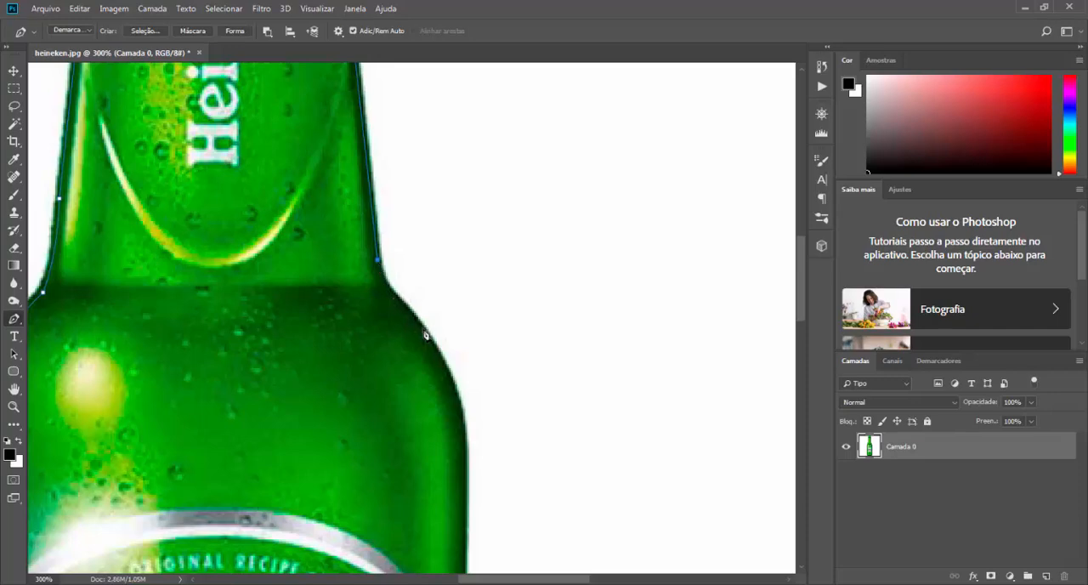
drag(408, 312, 434, 330)
alt+click(409, 314)
scroll(449, 209, down, 4)
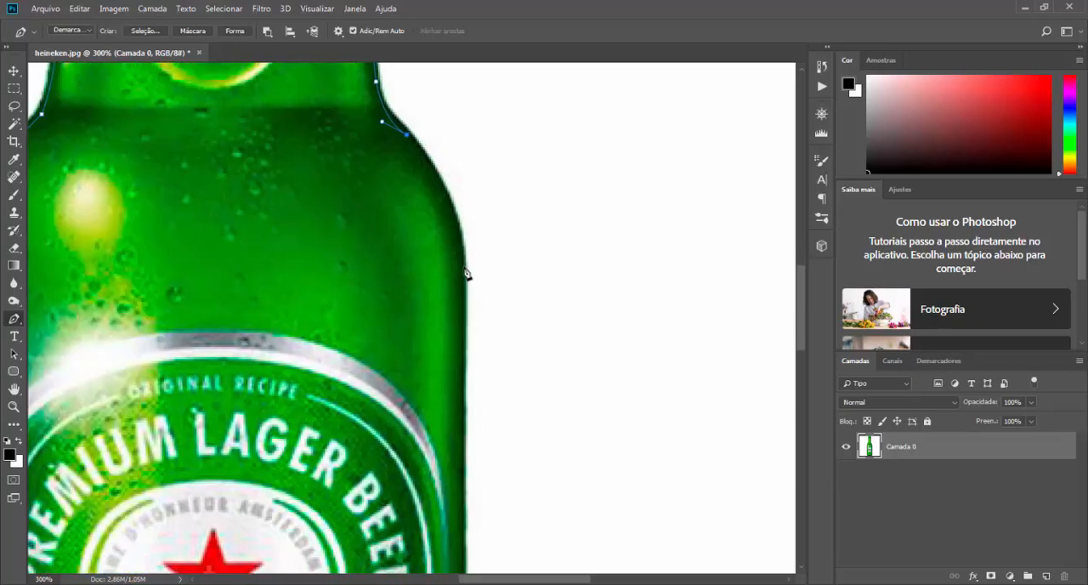
drag(463, 273, 466, 360)
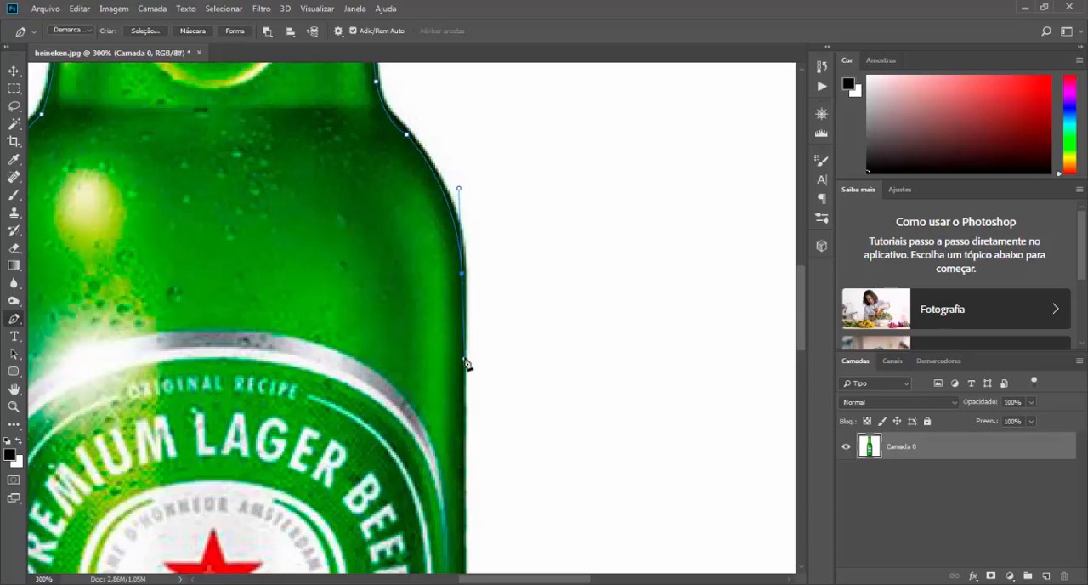
Step: Extend the path with straight segments down the right side of the body to just above the base's curve
scroll(465, 290, down, 5)
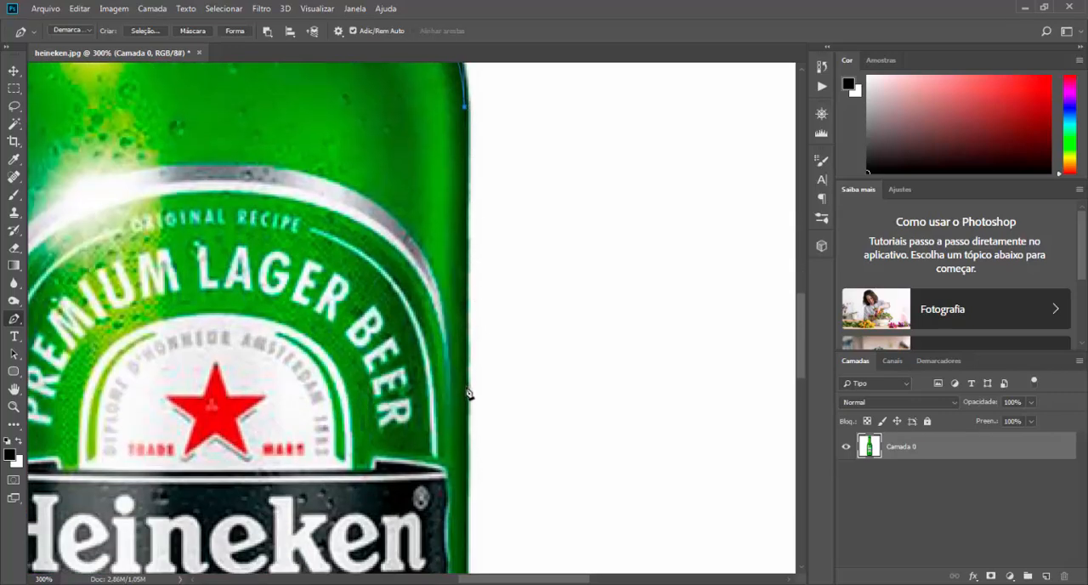
click(467, 390)
key(ctrl+z)
click(465, 176)
click(466, 486)
scroll(466, 487, down, 5)
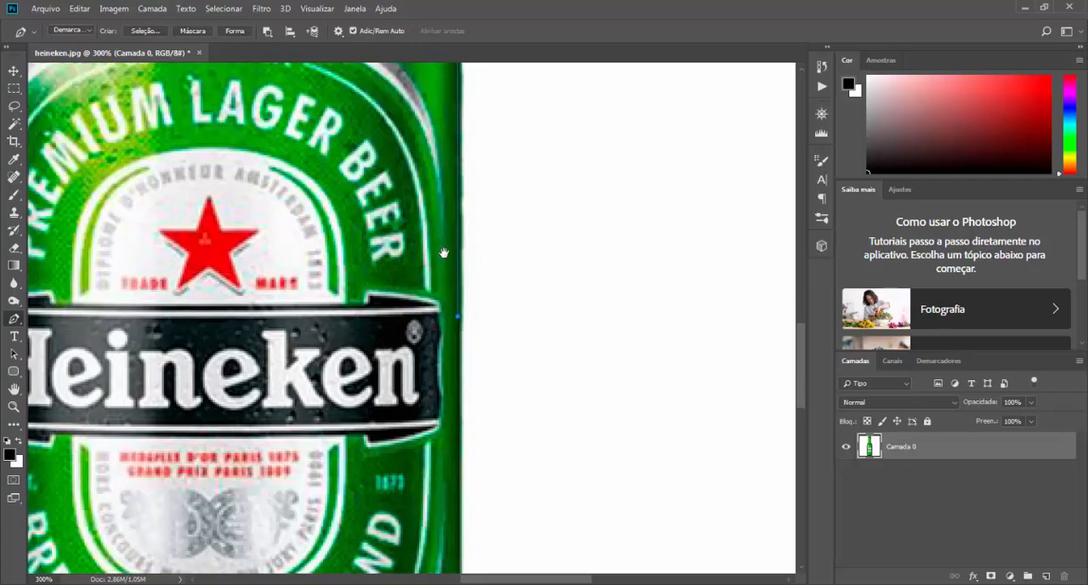
click(441, 443)
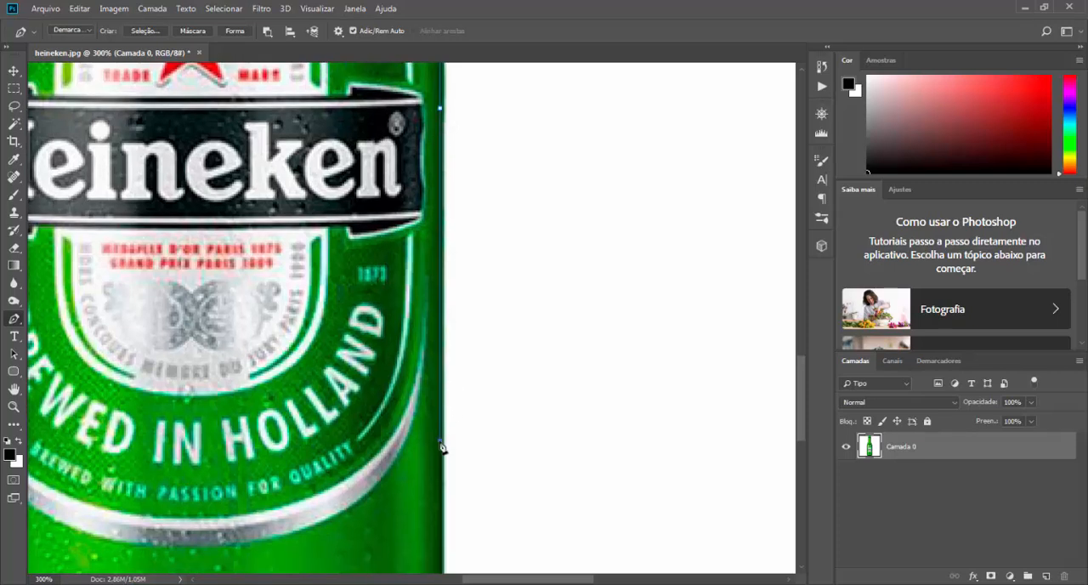
scroll(454, 335, down, 3)
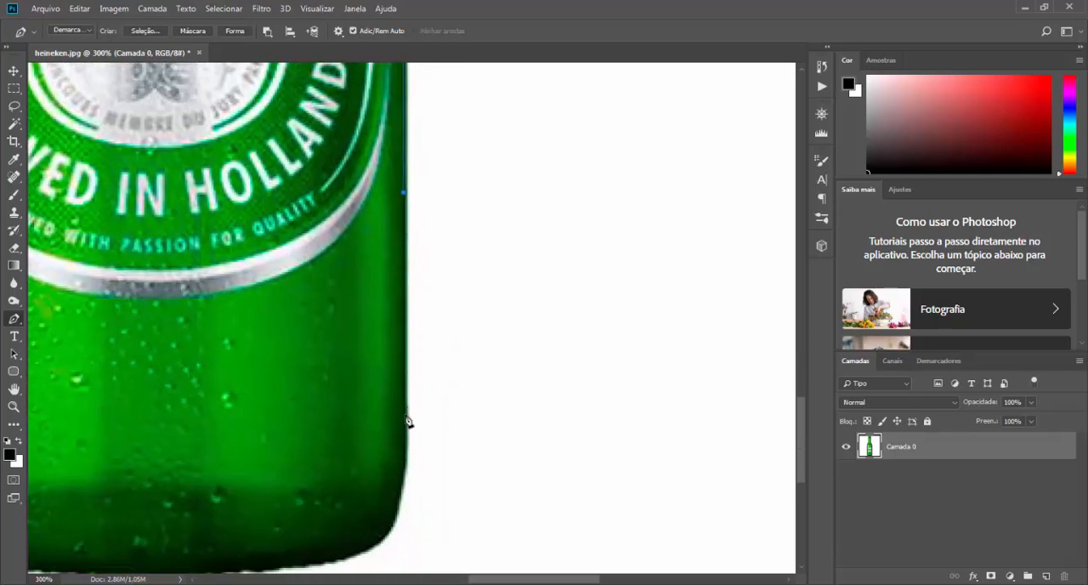
click(404, 417)
drag(488, 383, 586, 275)
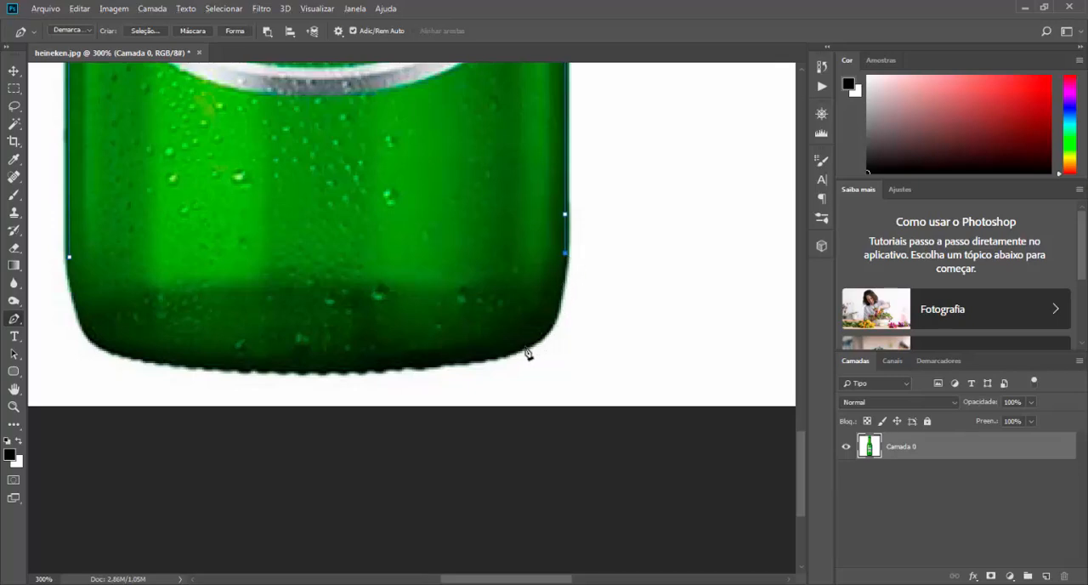
Step: Trace the bottle's rounded bottom corners and base with curved Pen segments and close the path at the starting anchor
drag(526, 349, 484, 355)
alt+click(525, 347)
drag(103, 351, 98, 308)
key(ctrl+z)
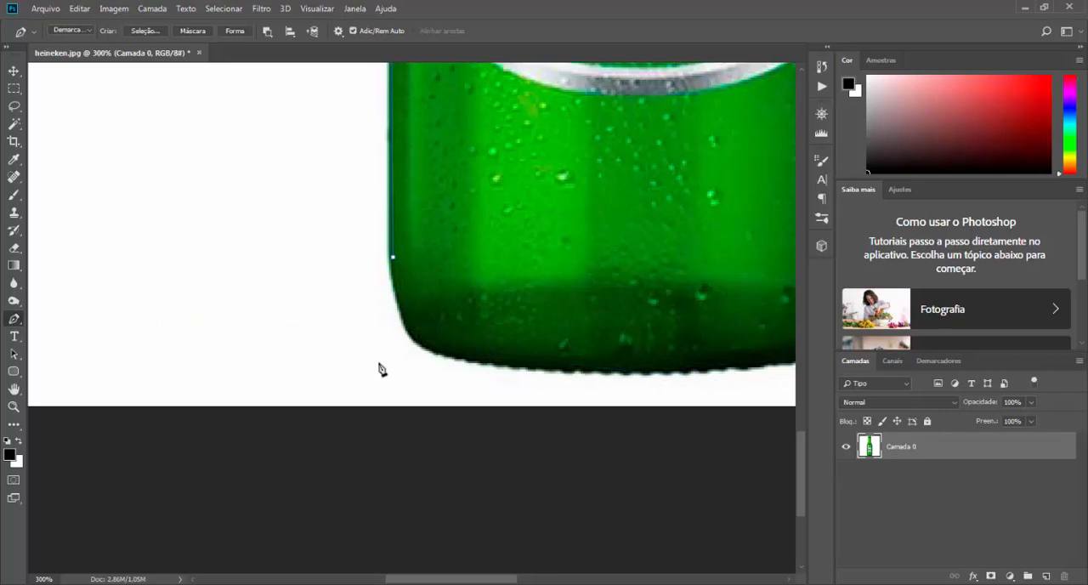
drag(445, 371, 144, 334)
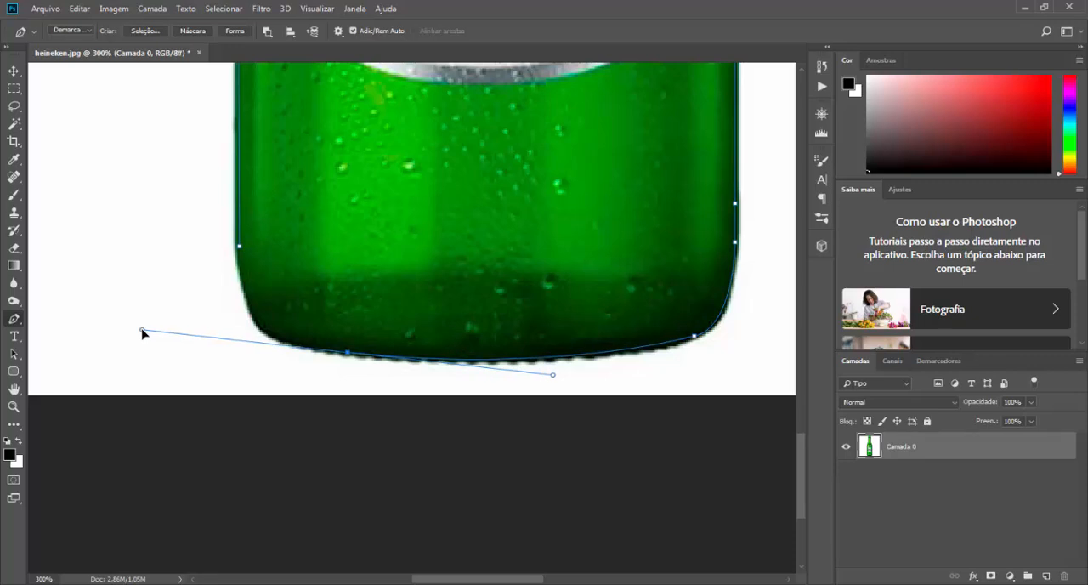
alt+click(348, 352)
drag(253, 321, 241, 295)
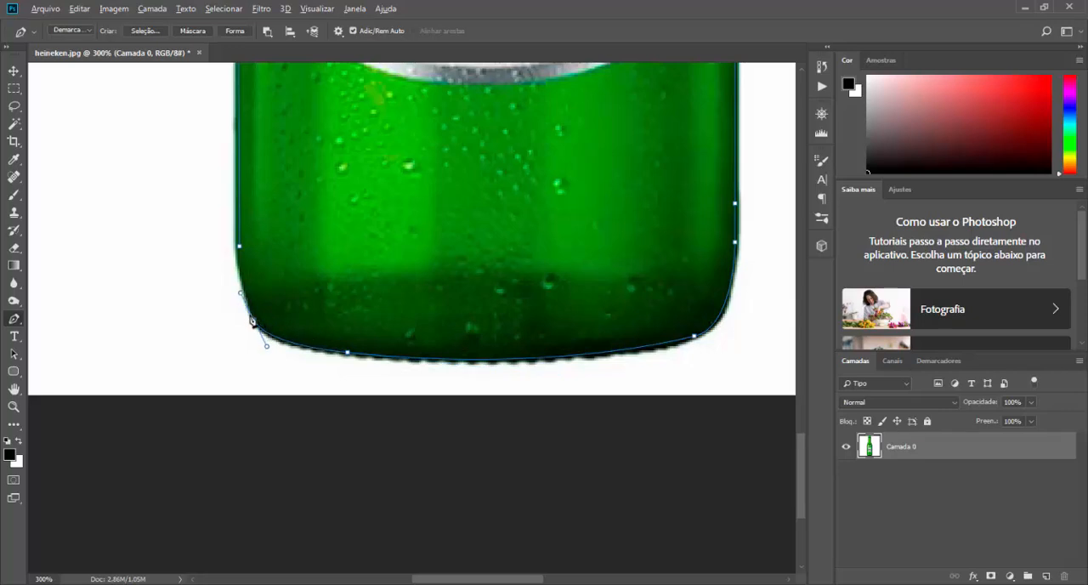
click(239, 247)
Step: Convert the closed path to a new anti-aliased selection with a feather radius of 1 pixel
key(ctrl+minus)
key(ctrl+minus)
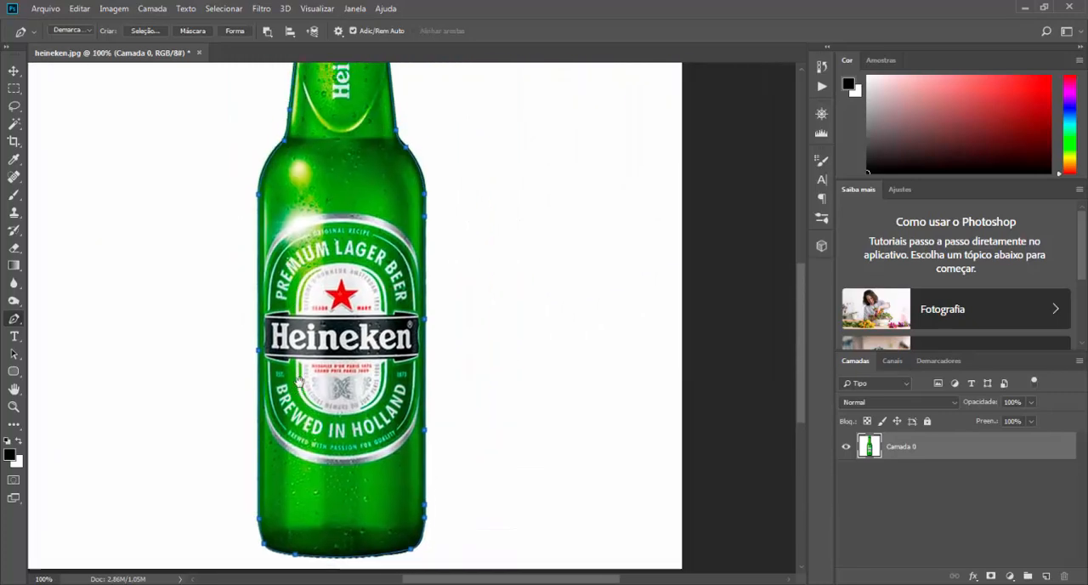
drag(300, 382, 317, 494)
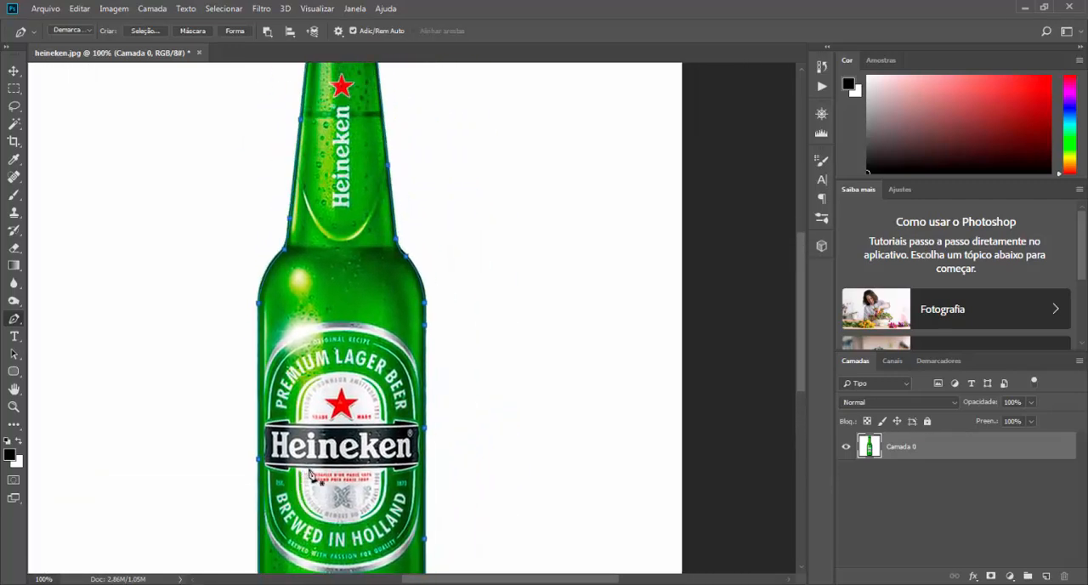
right_click(356, 298)
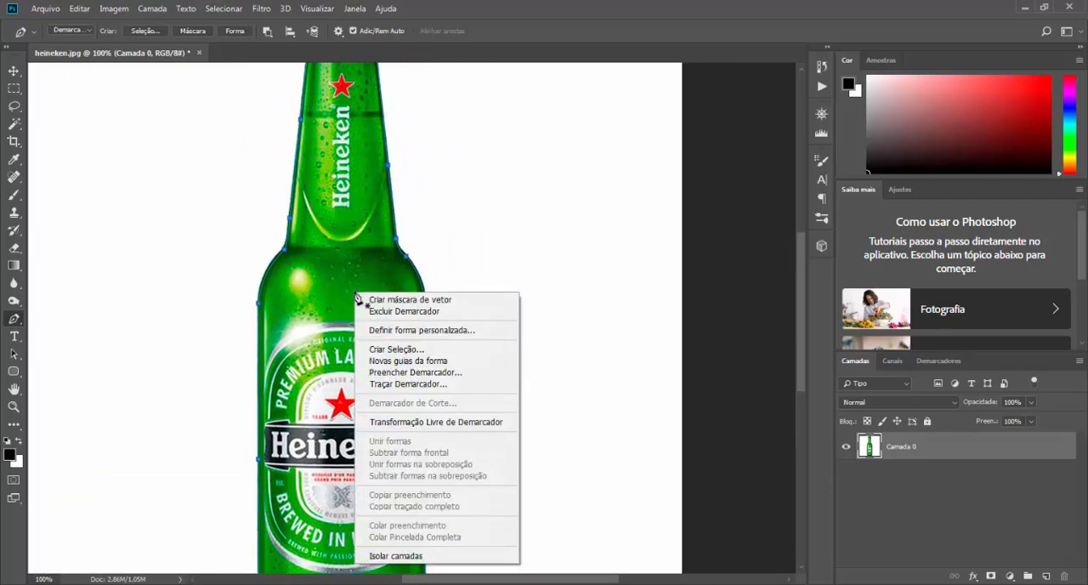
click(382, 352)
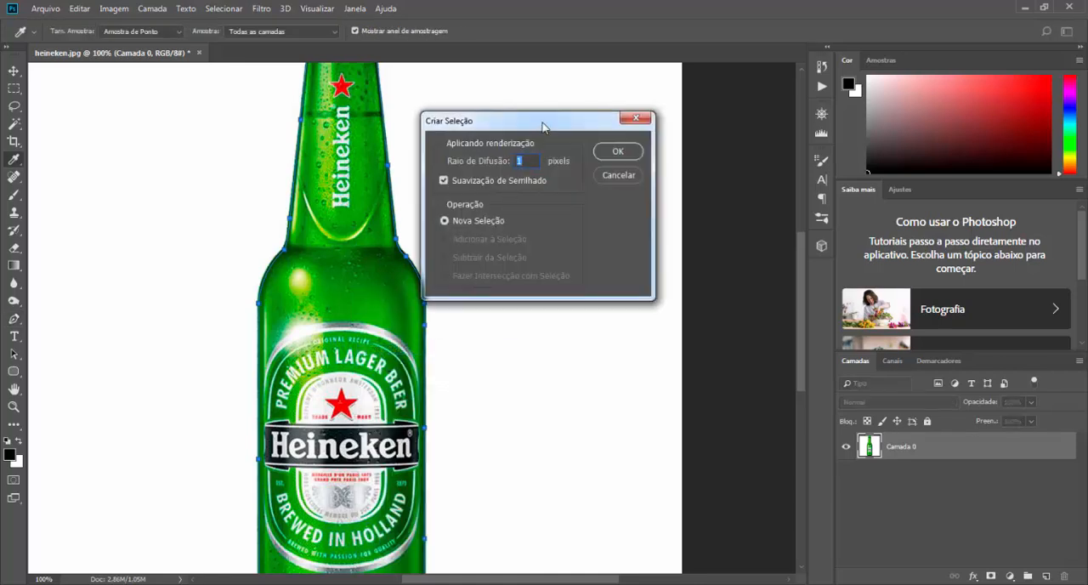
drag(543, 126, 571, 198)
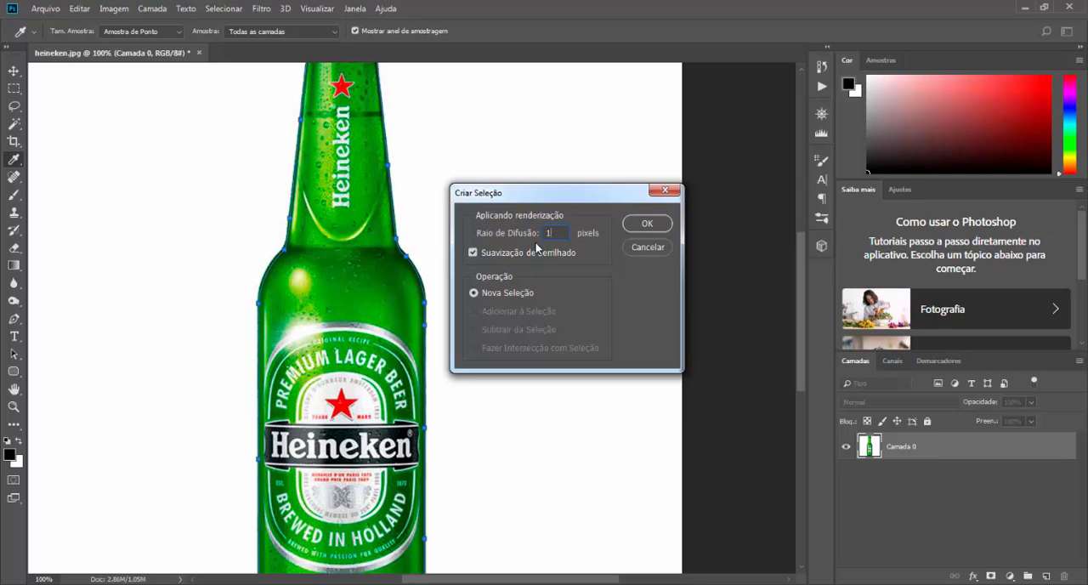
key(Return)
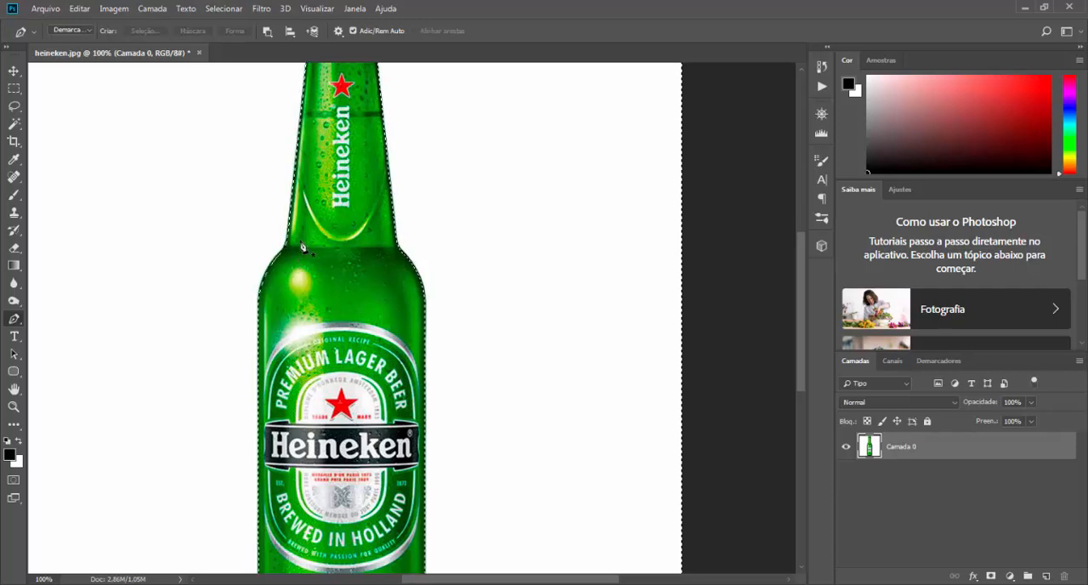
Step: Try adding a layer mask from the selection of the area outside the bottle, and undo it
scroll(309, 208, up, 2)
scroll(310, 208, up, 4)
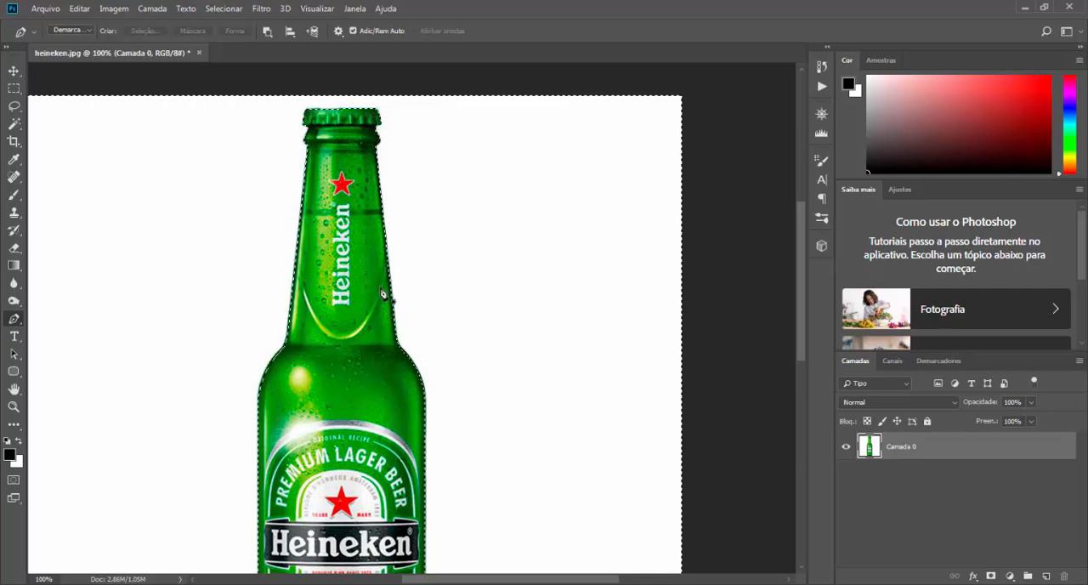
scroll(378, 309, down, 1)
scroll(379, 309, down, 12)
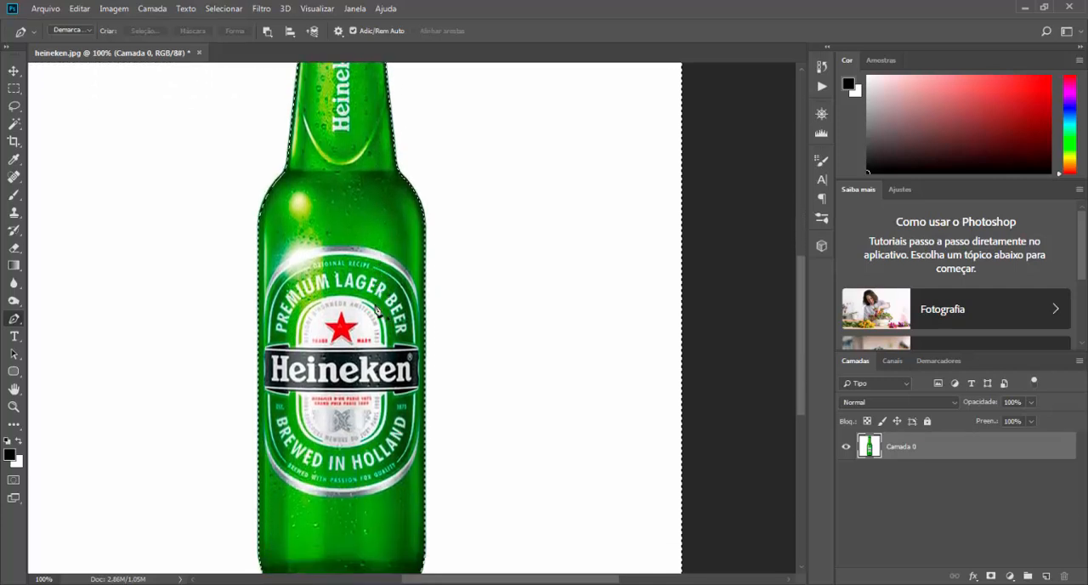
scroll(442, 352, up, 8)
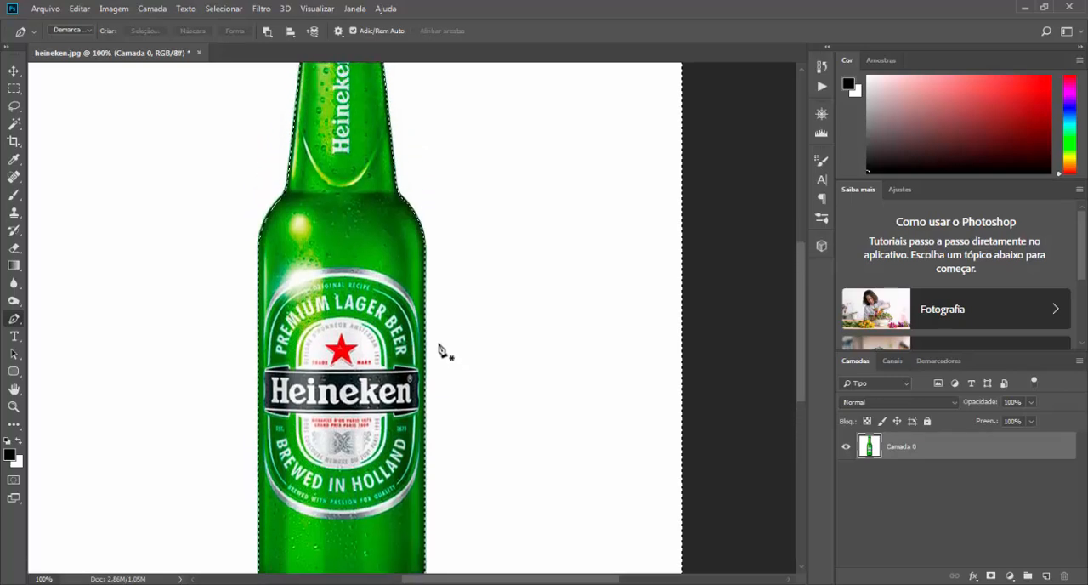
scroll(436, 326, down, 1)
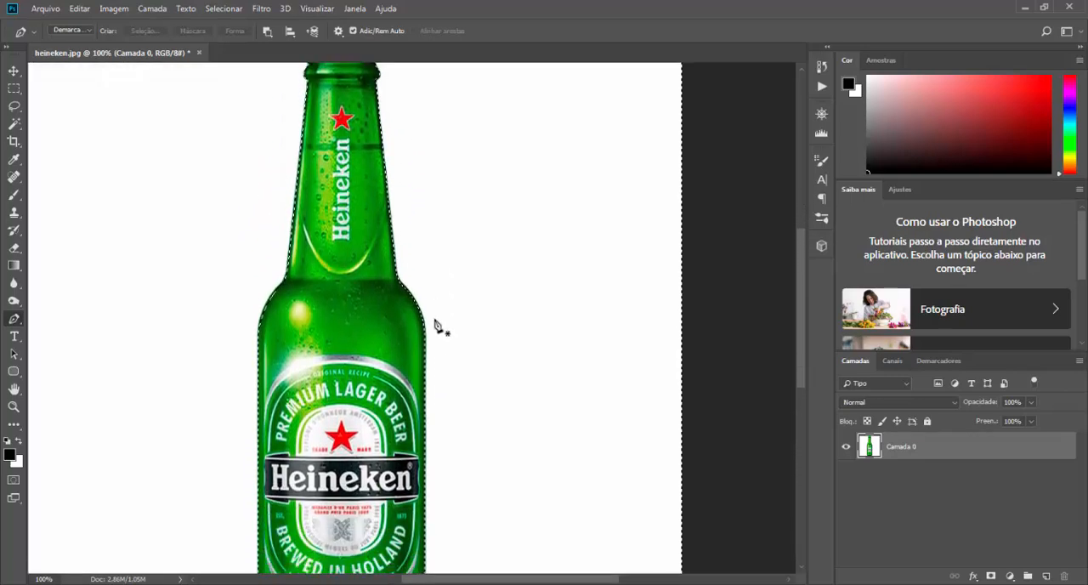
scroll(436, 326, down, 1)
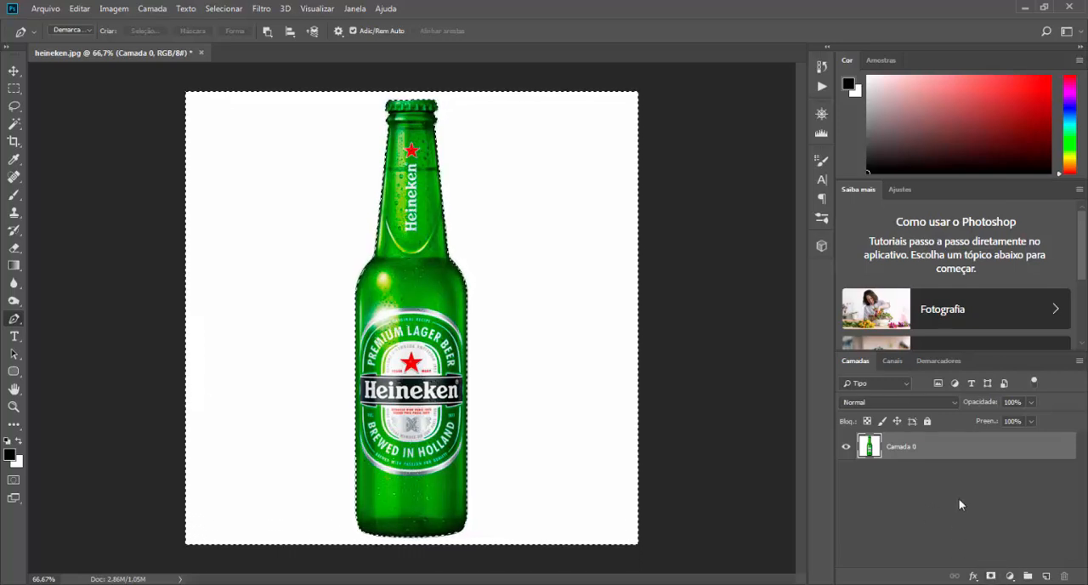
click(991, 577)
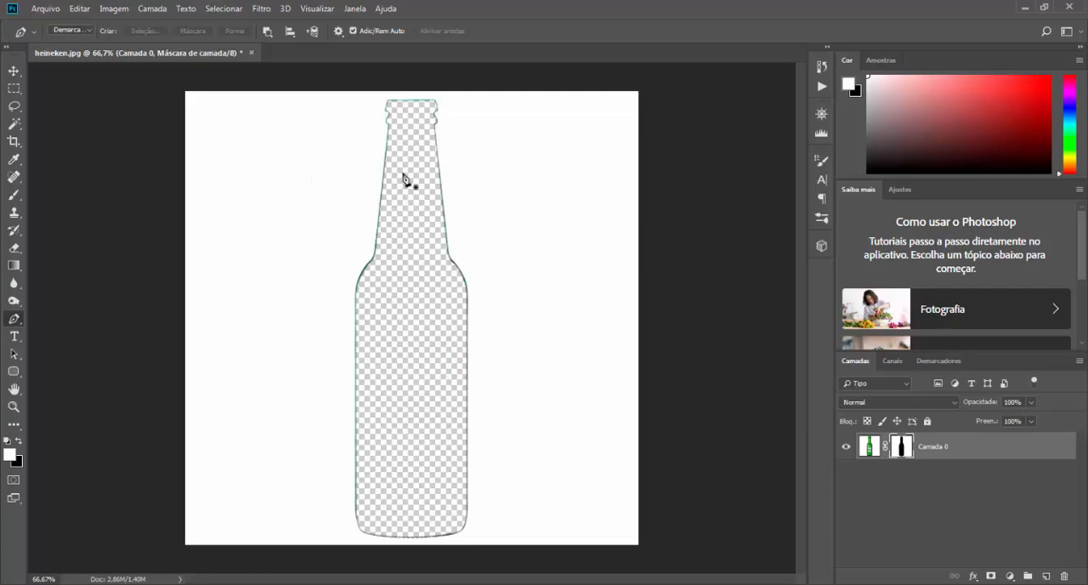
key(ctrl+z)
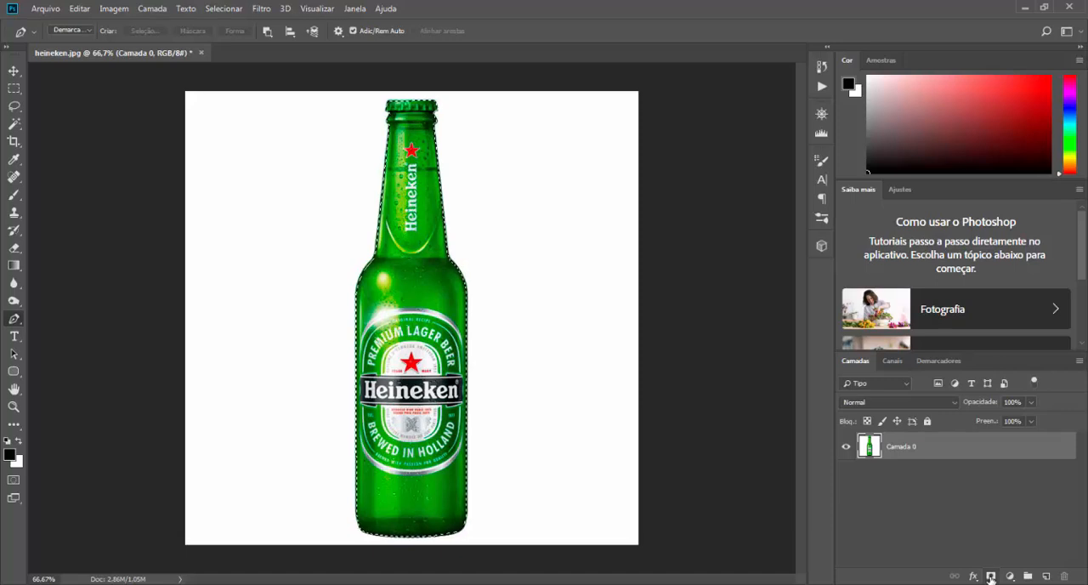
Step: Mask the layer with the inverted selection so that only the bottle stays visible, and apply the layer mask
click(991, 577)
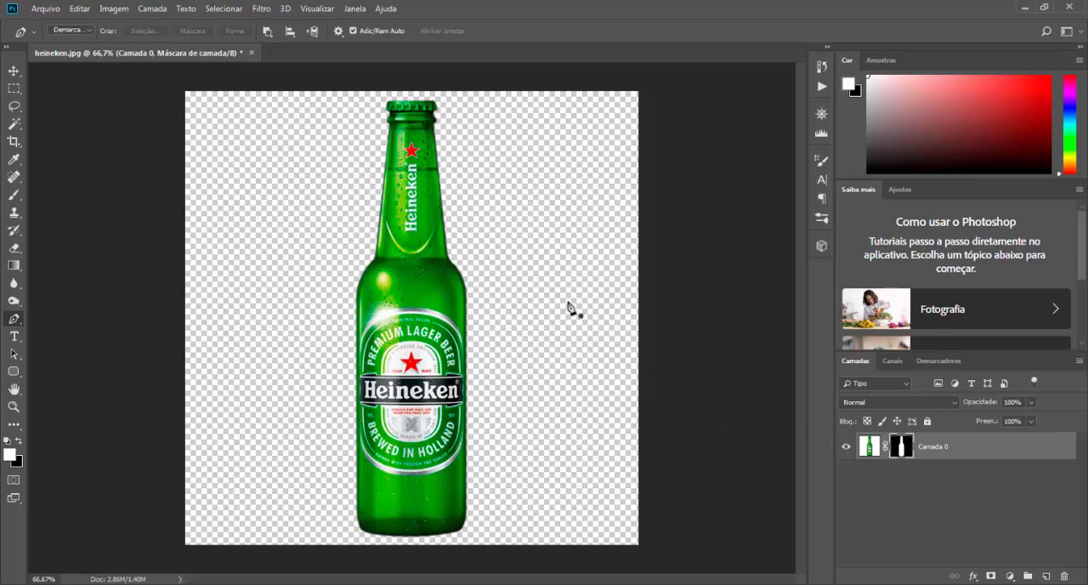
click(874, 448)
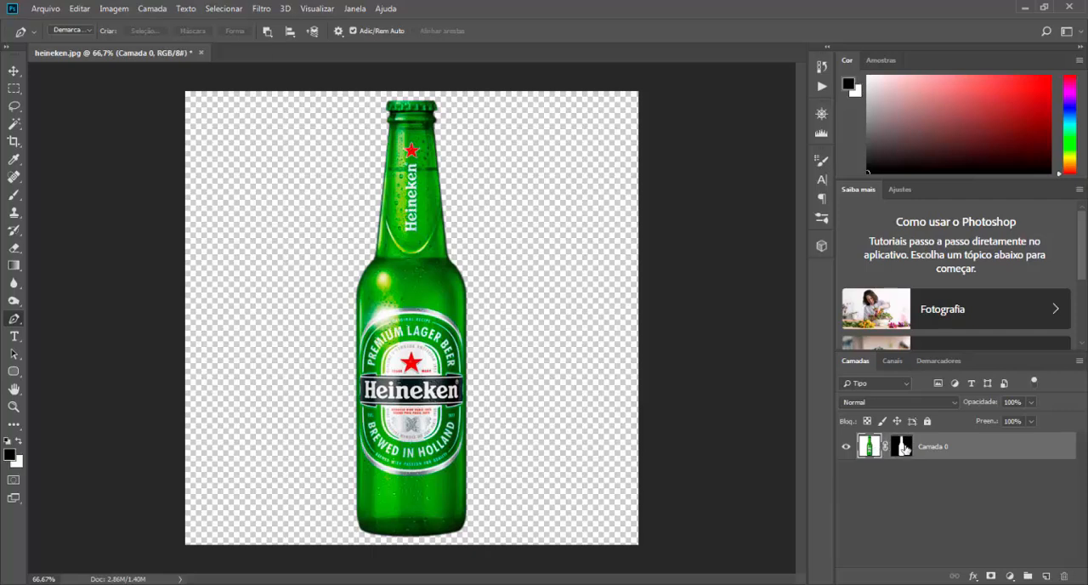
click(902, 446)
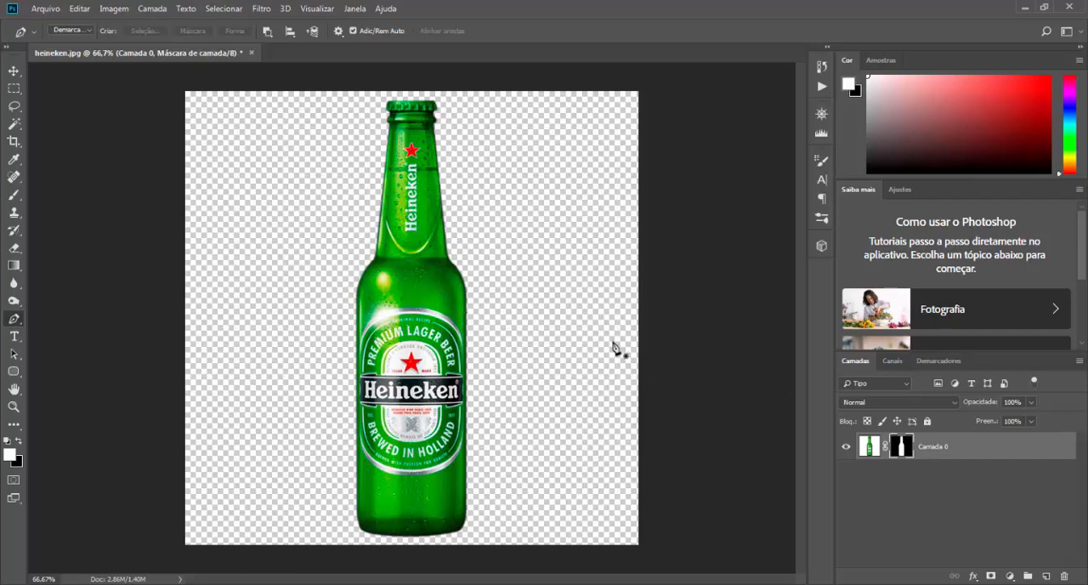
right_click(900, 448)
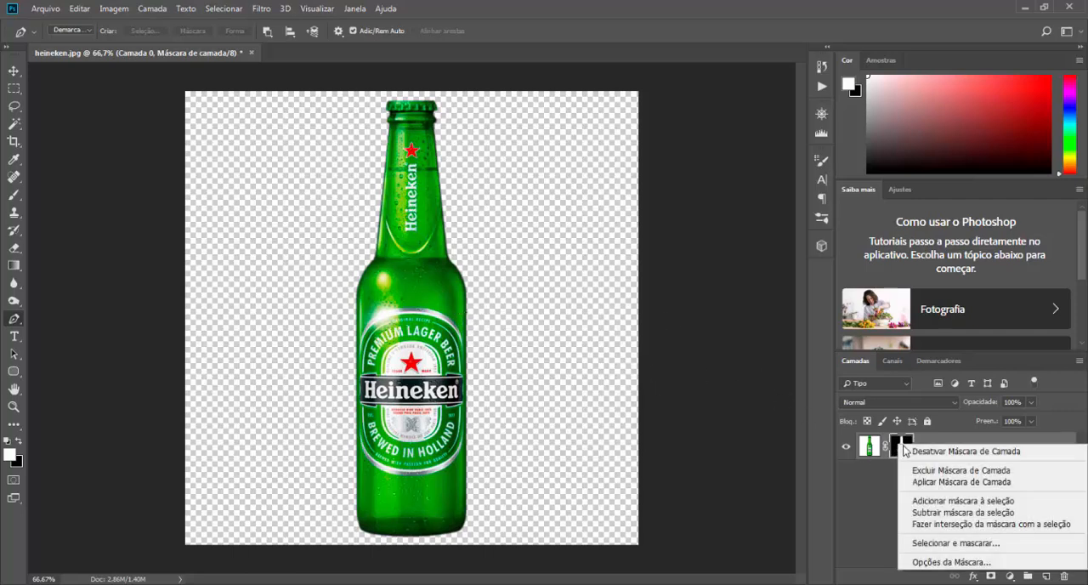
click(938, 482)
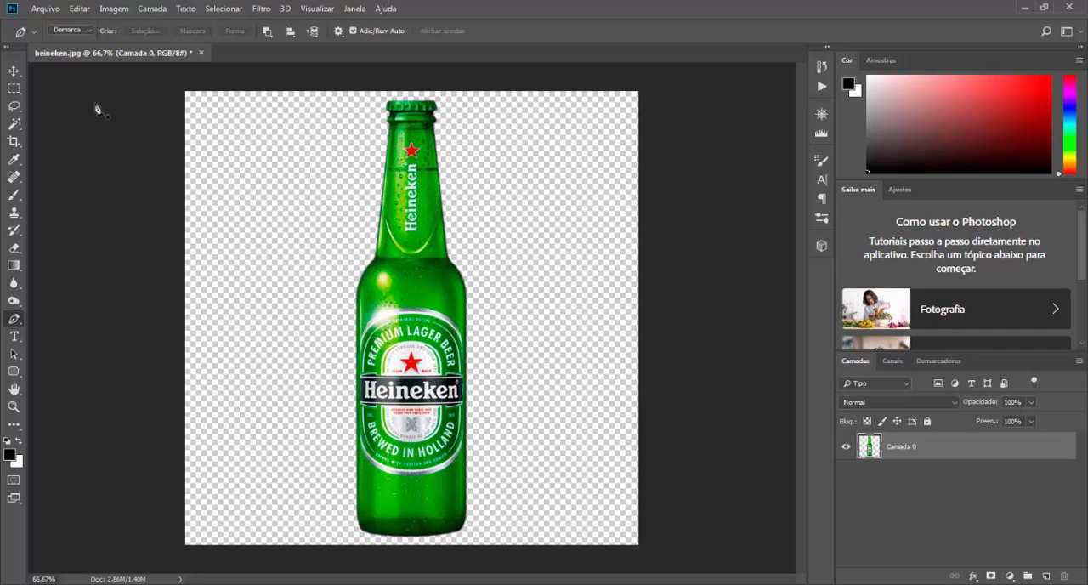
Step: Create a new 800 x 800 pixel document with a white background and unlock its background layer
click(13, 71)
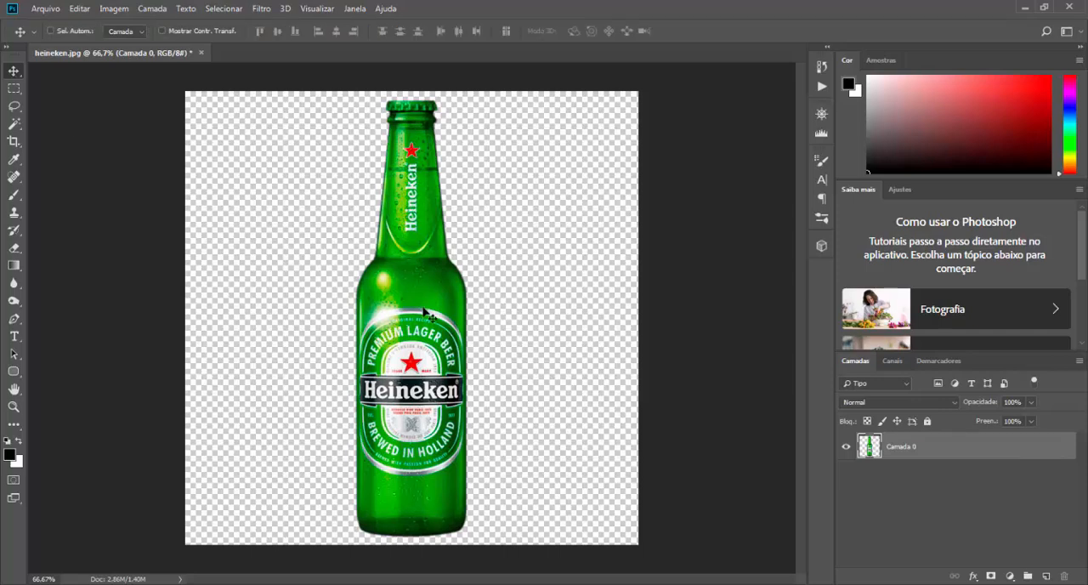
mouse_move(420, 293)
mouse_down()
mouse_move(472, 279)
mouse_move(419, 292)
mouse_up()
click(45, 9)
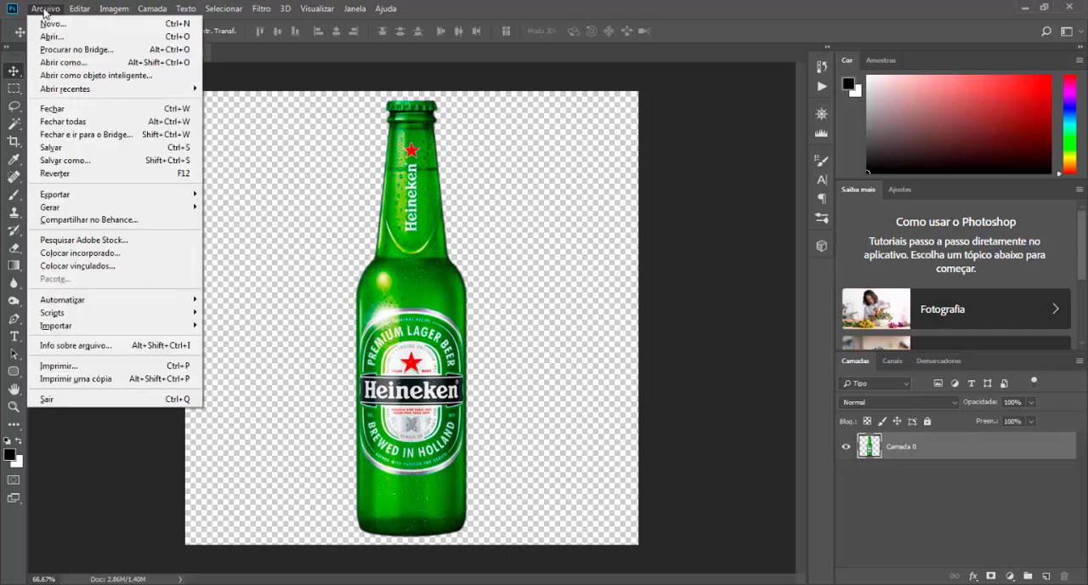
click(52, 24)
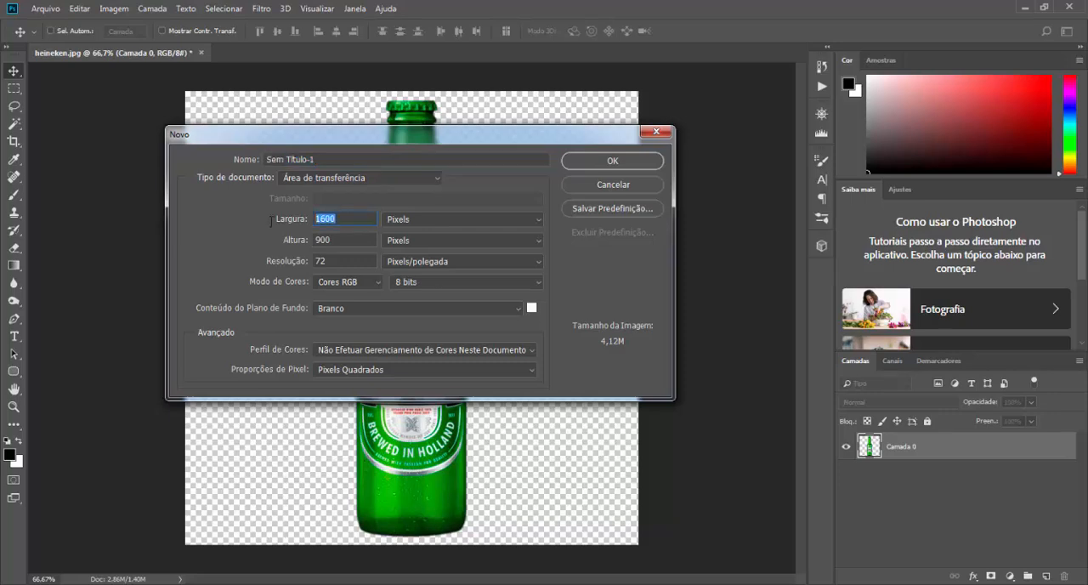
text(800)
key(Tab)
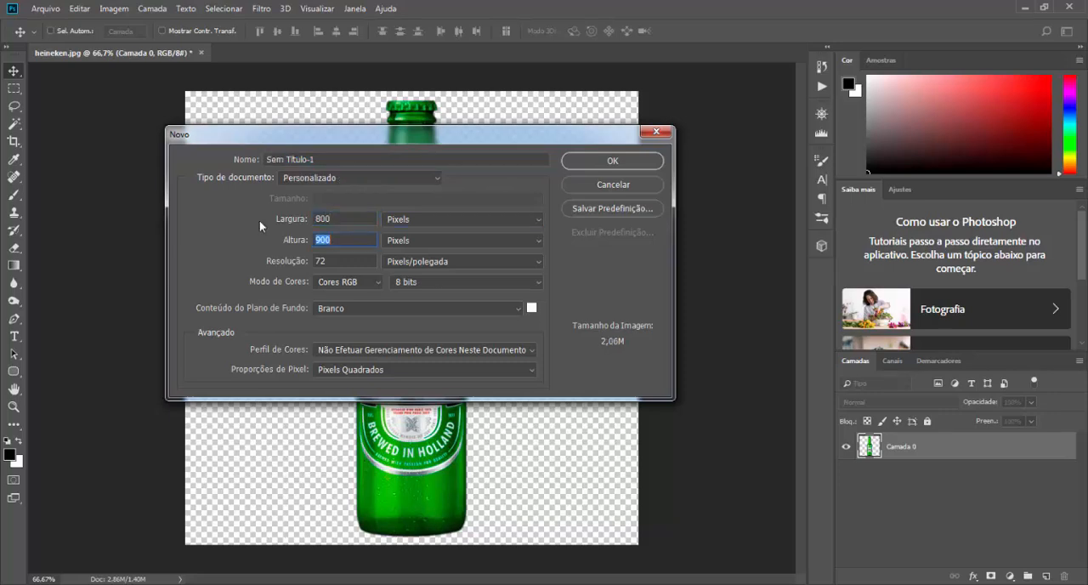
text(800)
click(595, 161)
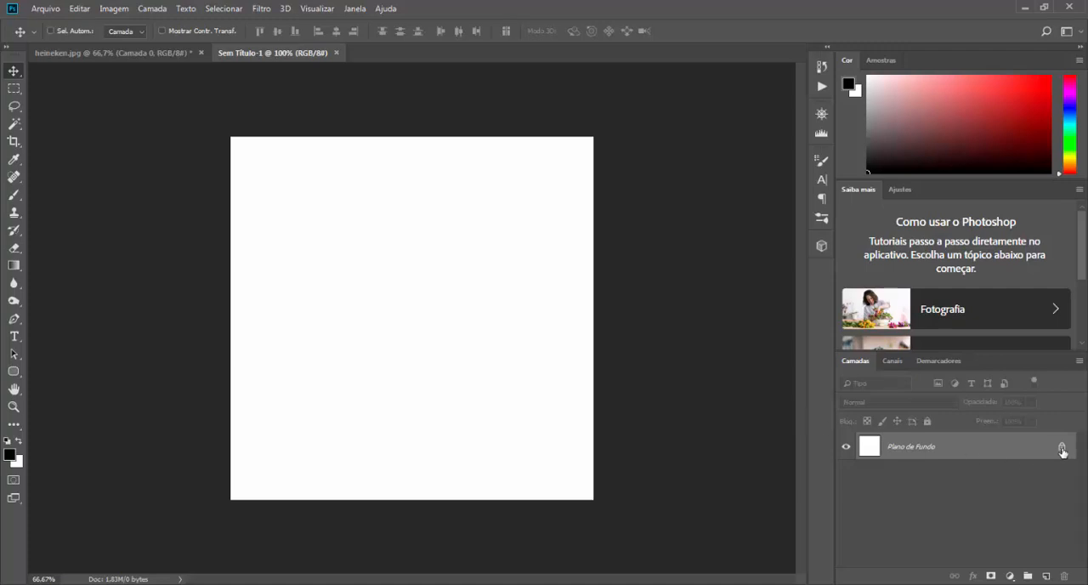
click(1062, 449)
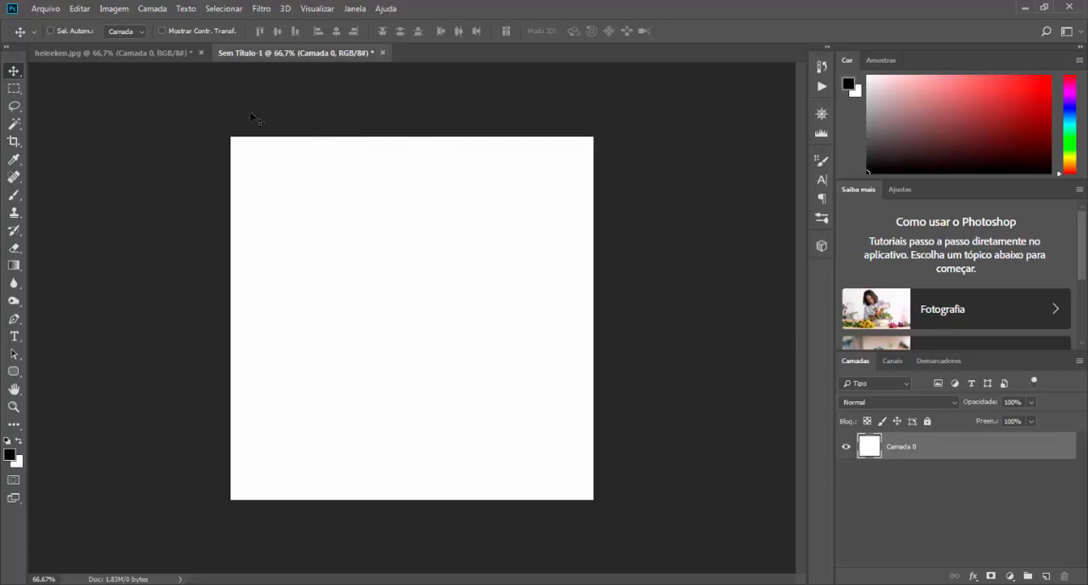
Step: Place the cut-out bottle in the new document, scaled to about 44% and positioned near the centre of the canvas
click(108, 54)
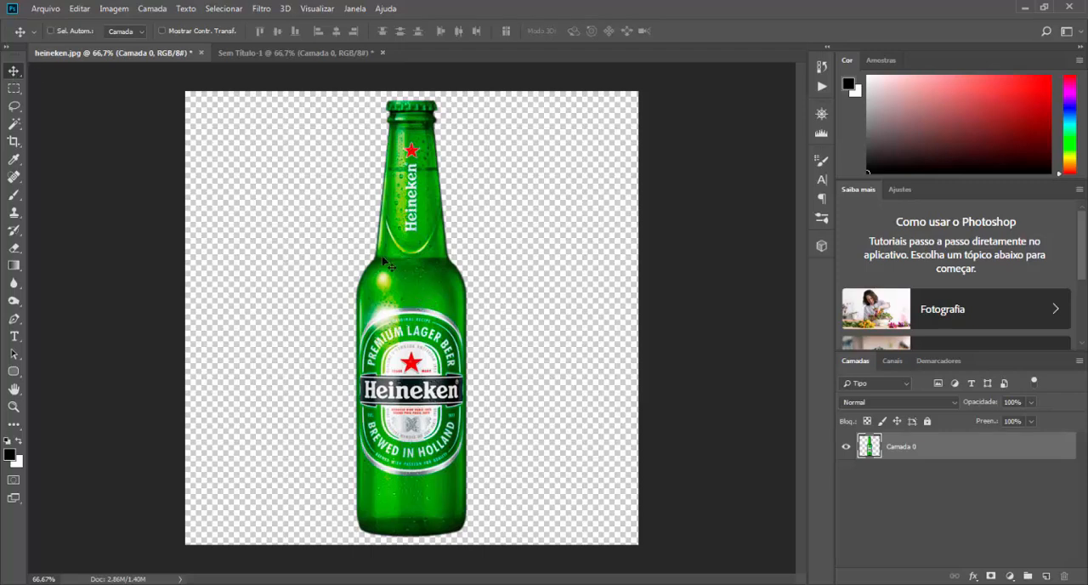
drag(414, 274, 381, 291)
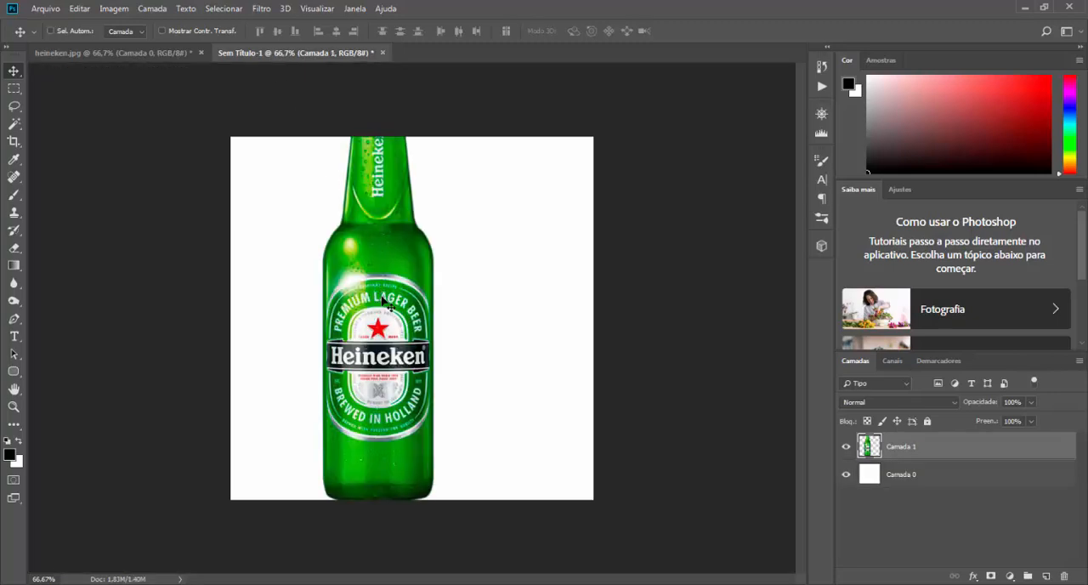
key(ctrl)
key(ctrl+t)
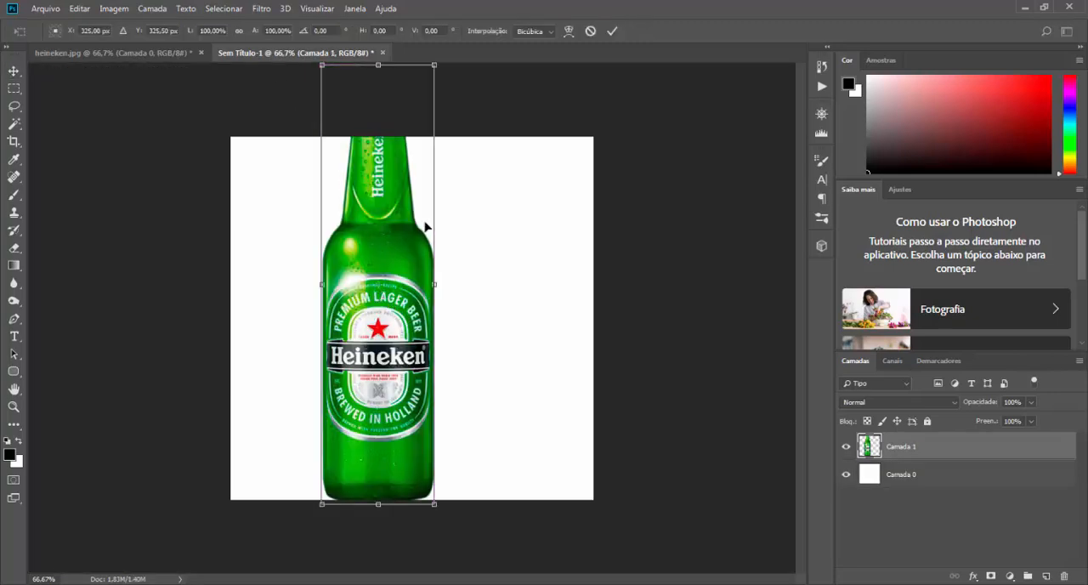
drag(434, 66, 394, 183)
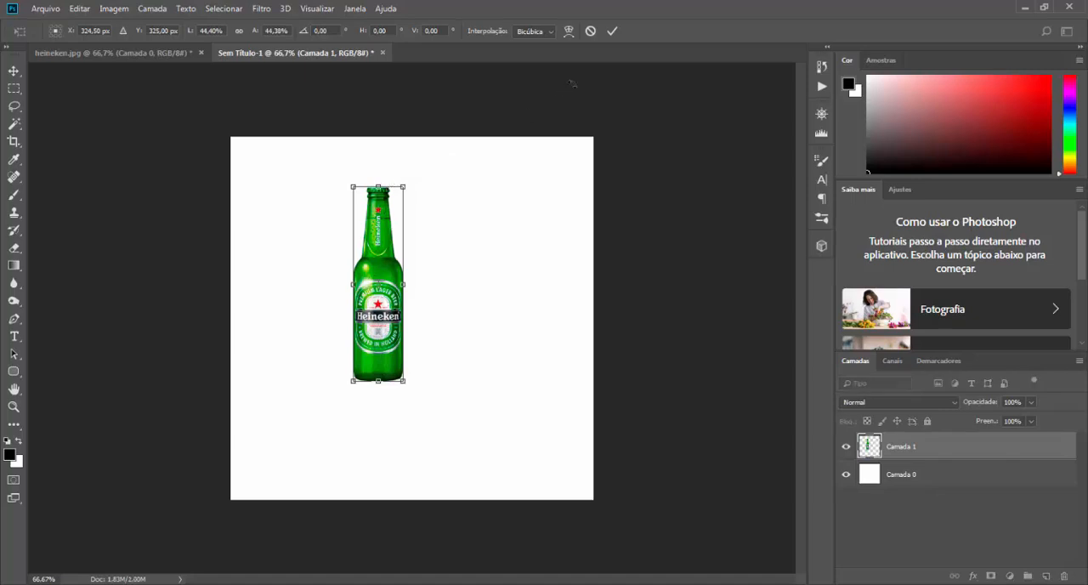
click(612, 30)
drag(362, 298, 372, 325)
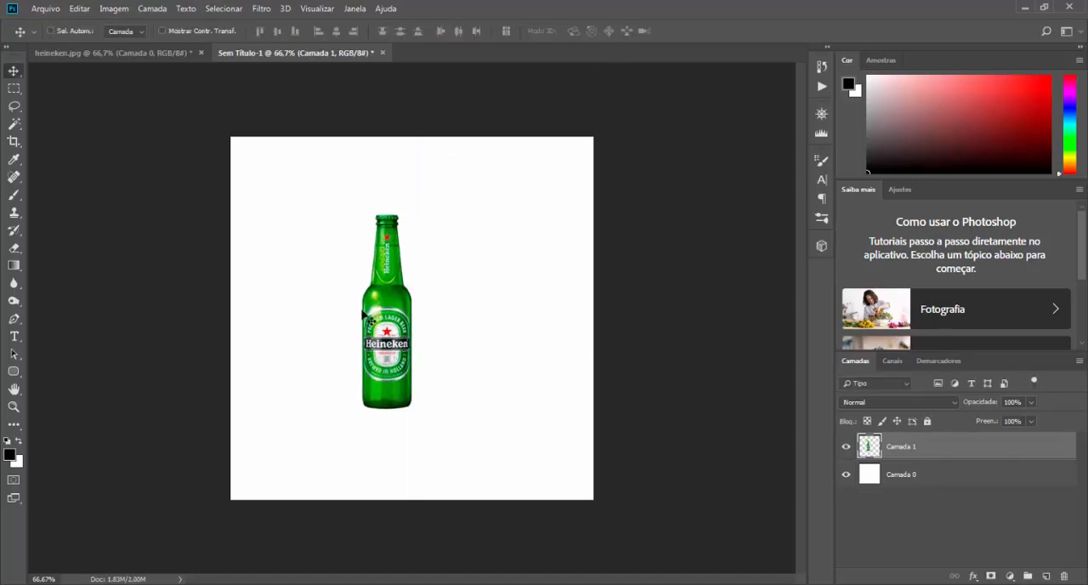
drag(383, 311, 393, 318)
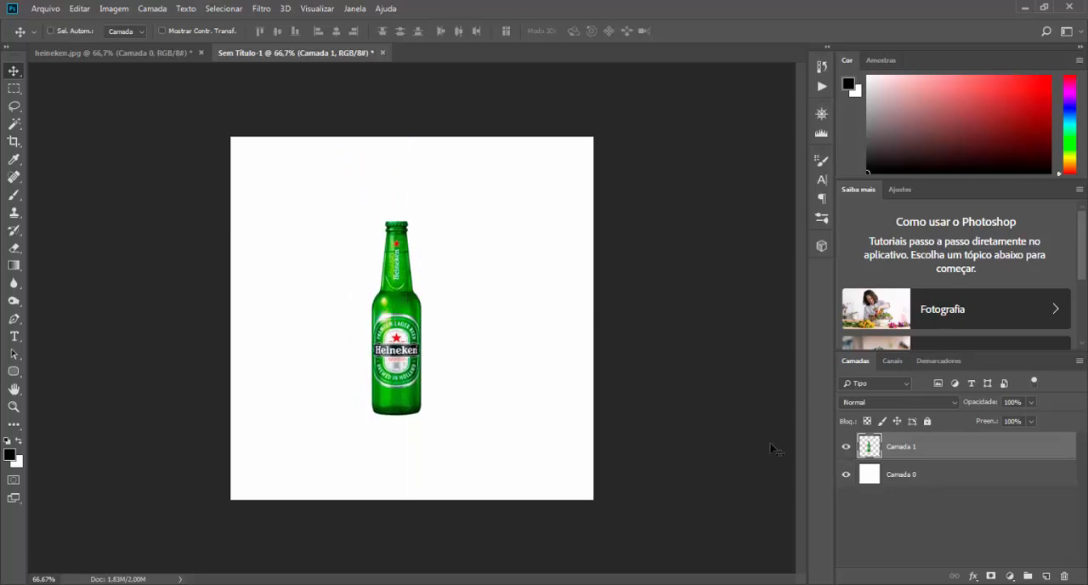
Step: Add a gradient fill layer directly above the white background layer, beneath the bottle
click(914, 481)
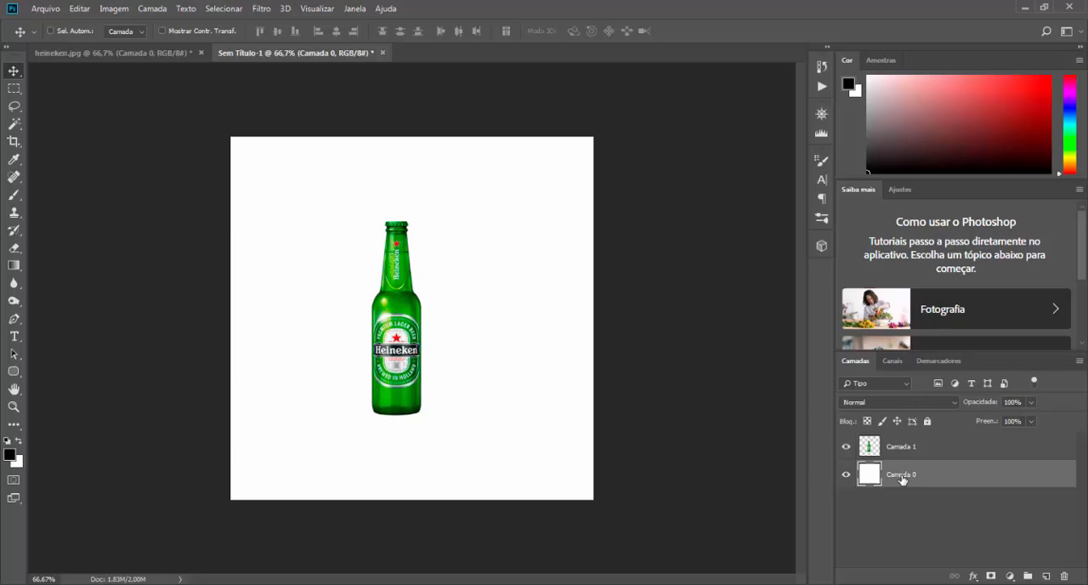
click(1010, 577)
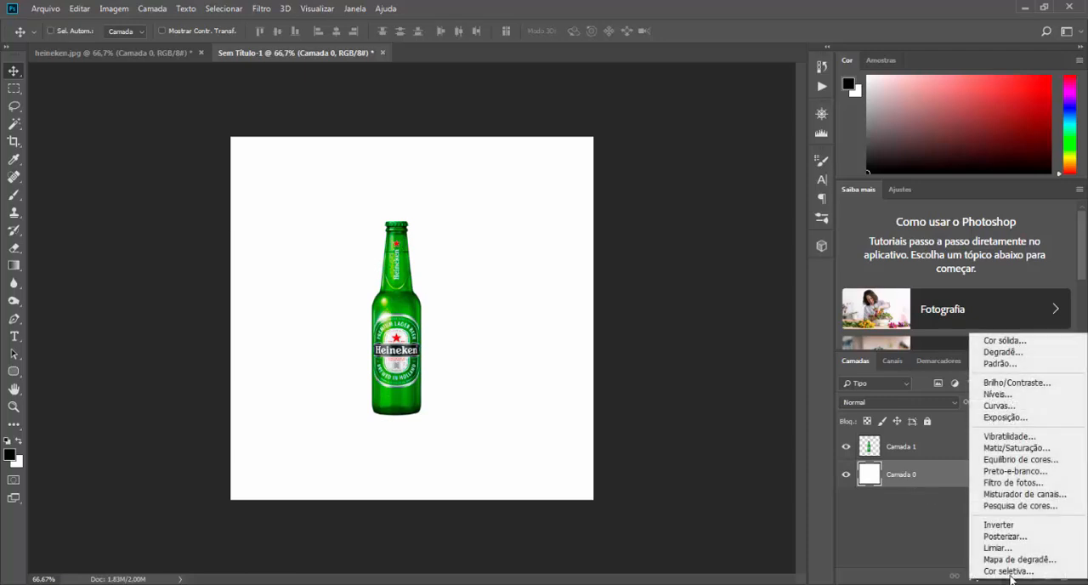
click(1004, 351)
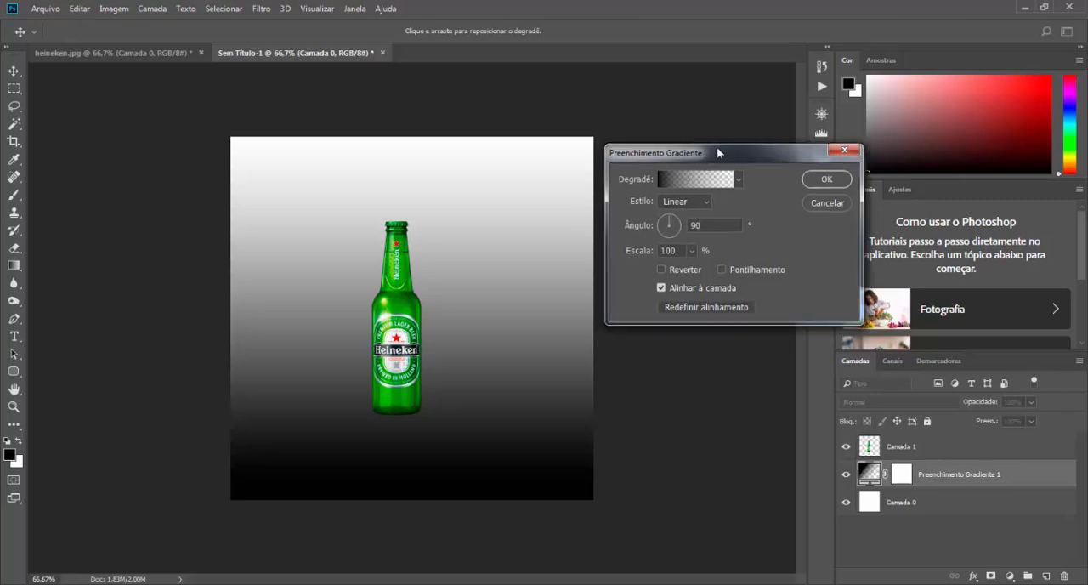
drag(717, 152, 642, 182)
Step: Set the gradient's start colour stop to the dark green #011f01, sampled from the base of the bottle
click(626, 211)
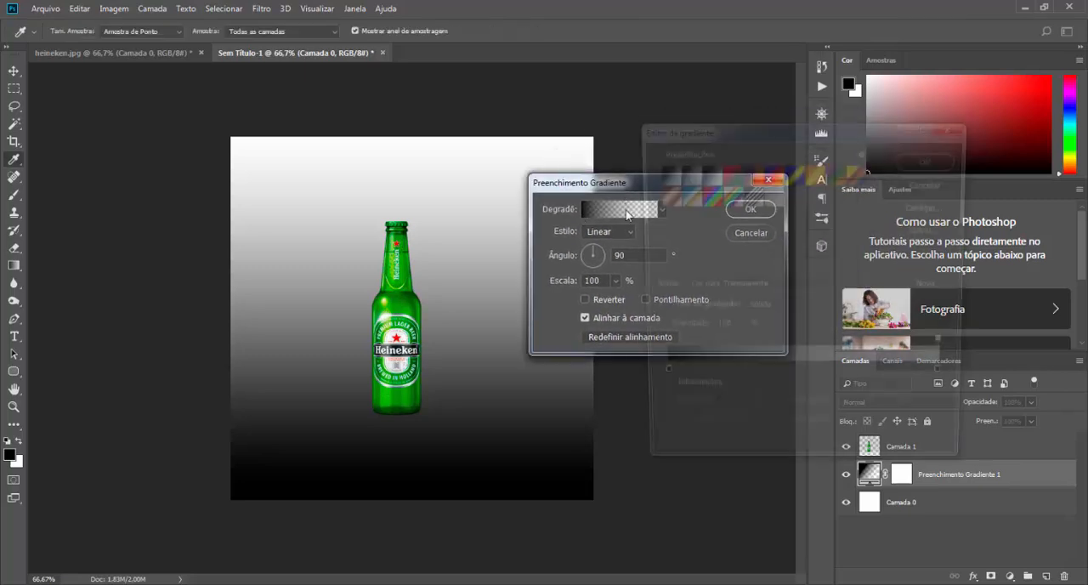
double_click(658, 381)
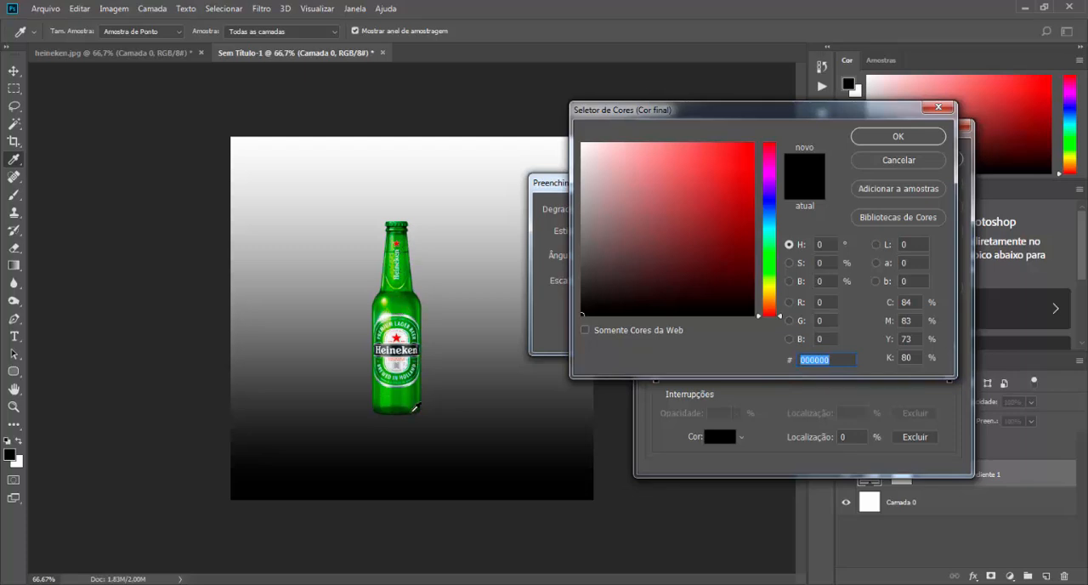
click(413, 411)
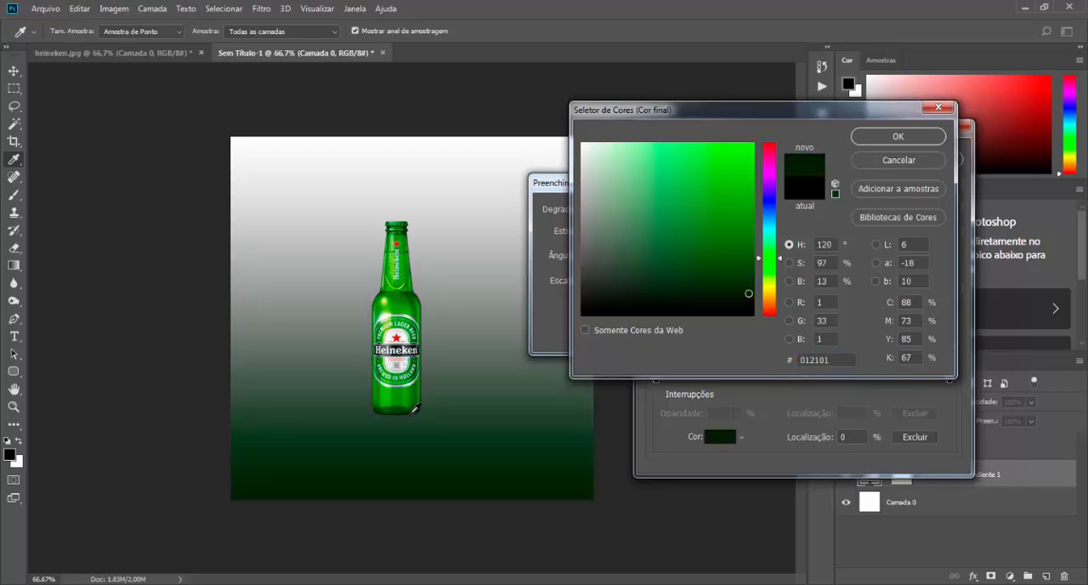
click(416, 409)
click(887, 138)
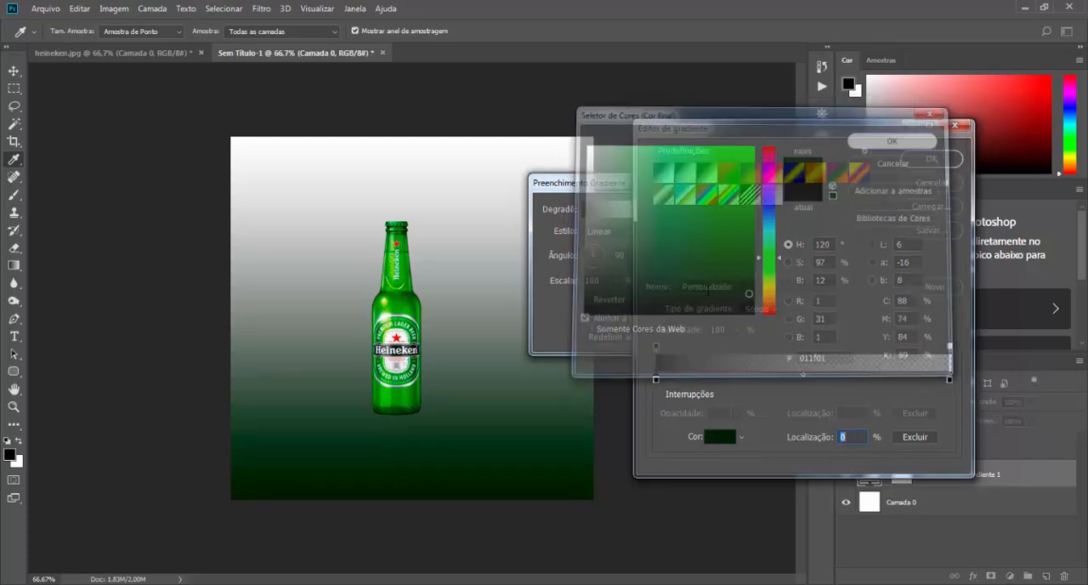
Step: Set the gradient's end colour stop to a bright green sampled from the lower body of the bottle
double_click(950, 380)
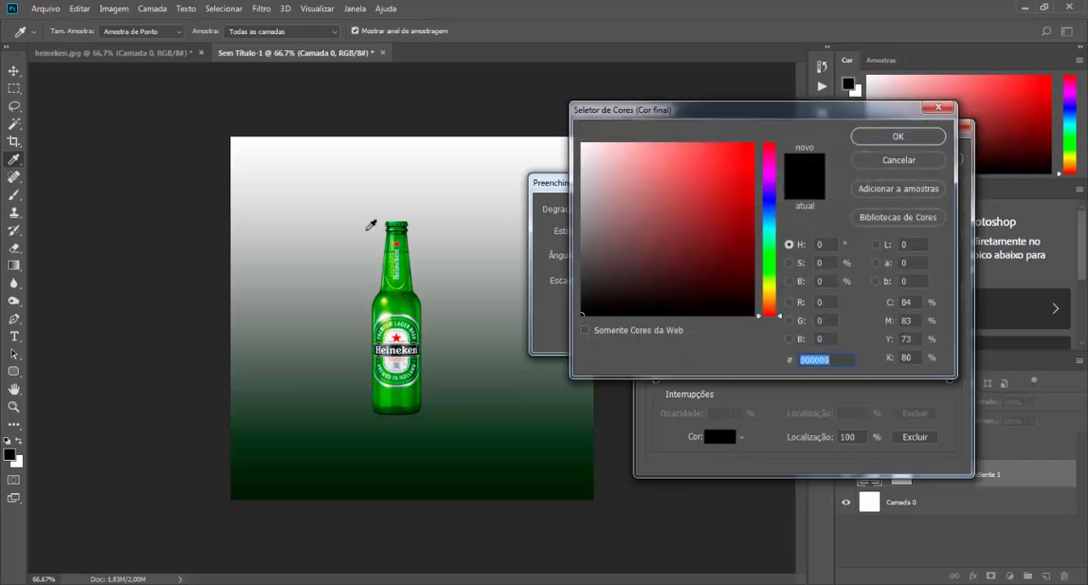
click(389, 395)
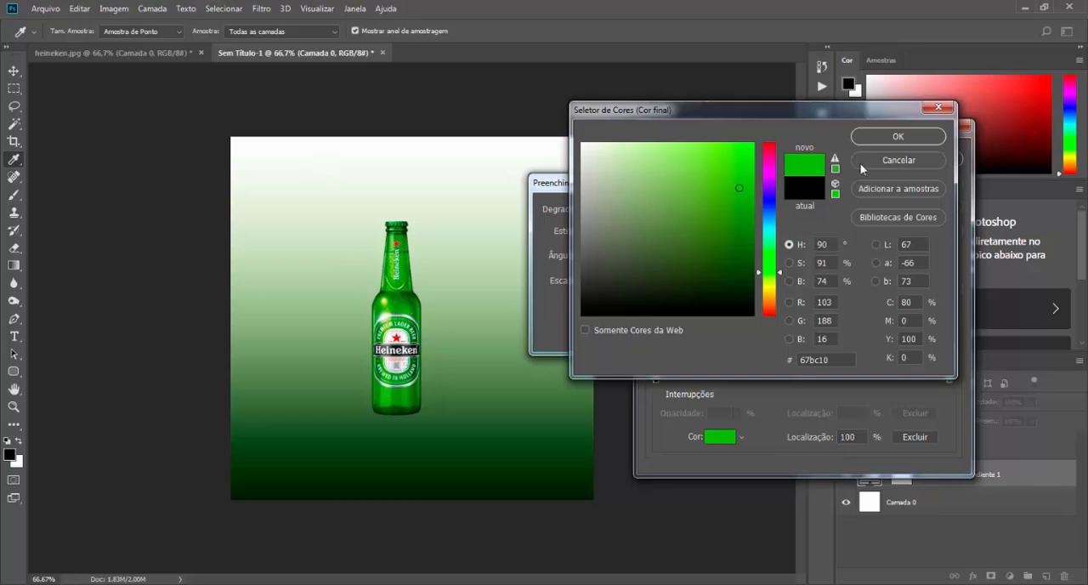
click(899, 137)
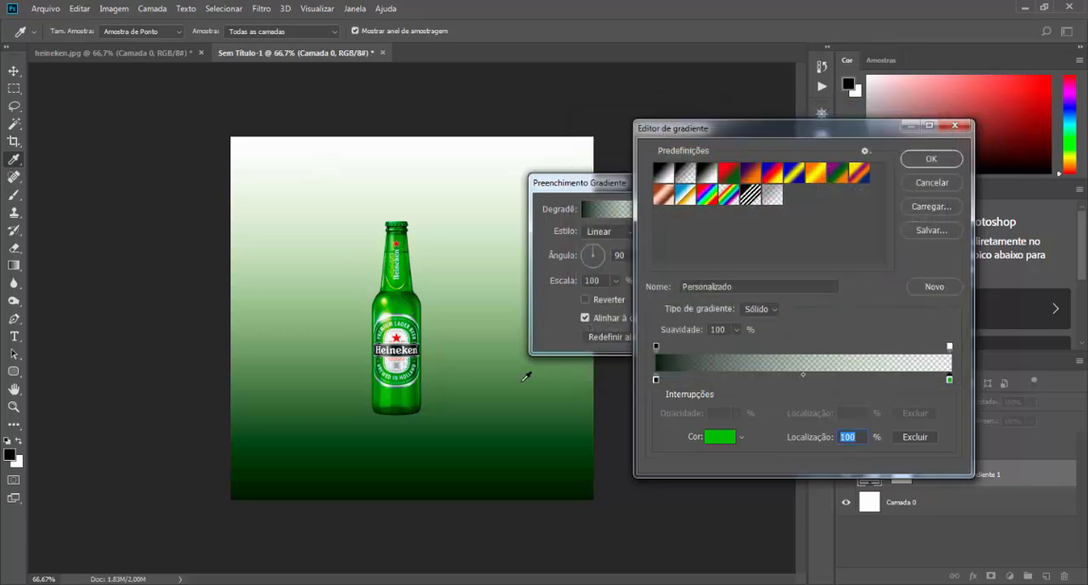
Step: Set the gradient's end opacity stop to 100% and accept the edited gradient
click(656, 379)
click(949, 380)
click(657, 347)
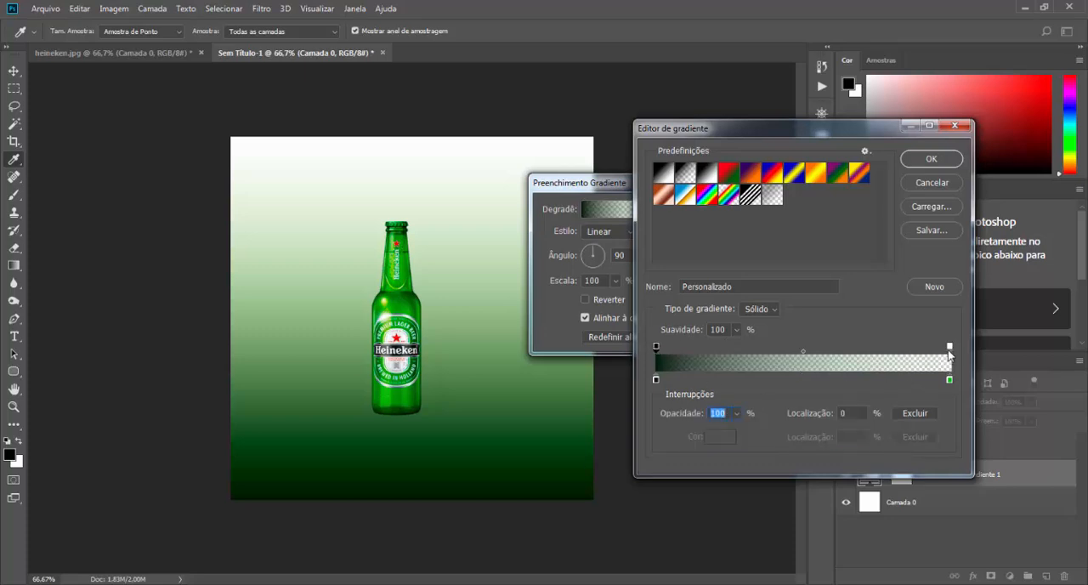
click(950, 347)
text(100)
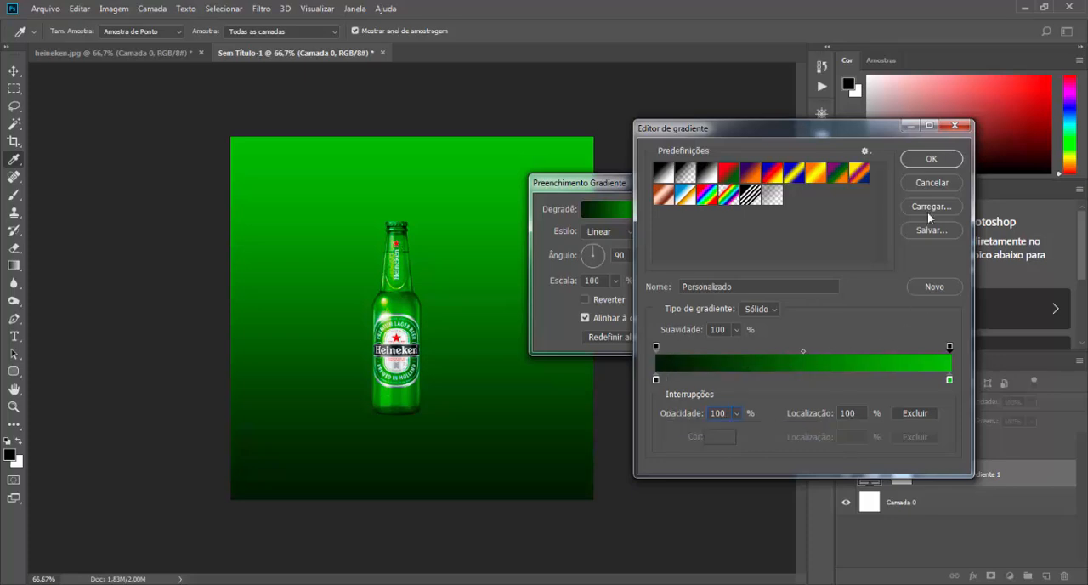
click(932, 159)
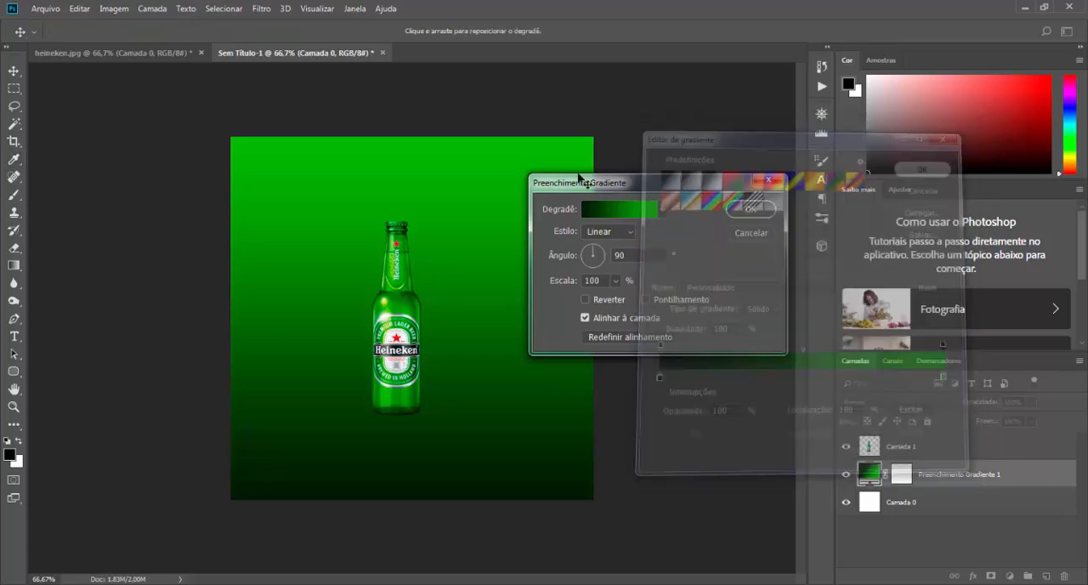
Step: Change the gradient fill to Radial style and reverse it so the bright green sits in the centre
click(613, 232)
click(597, 254)
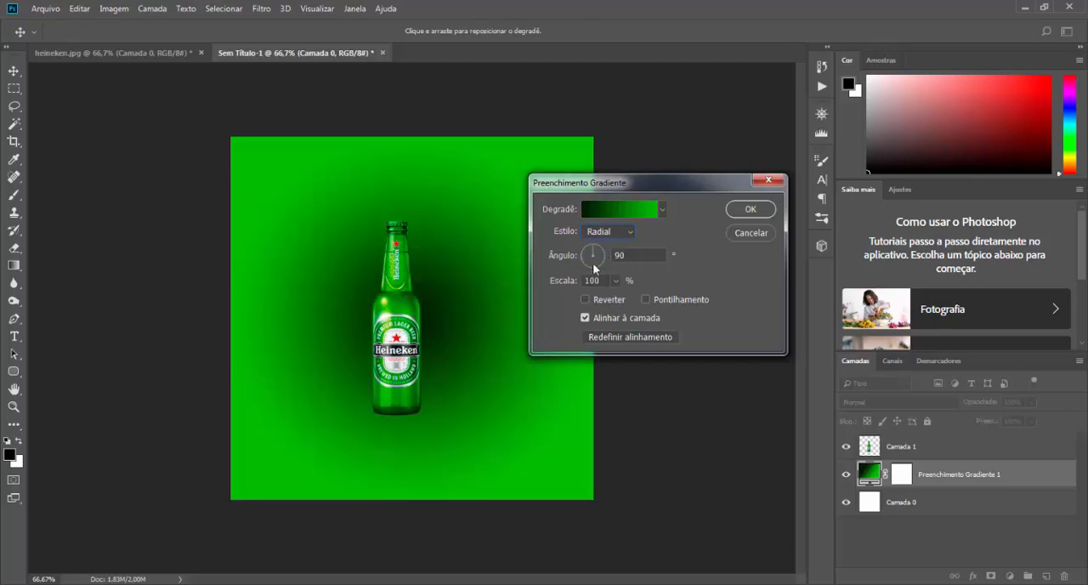
click(586, 299)
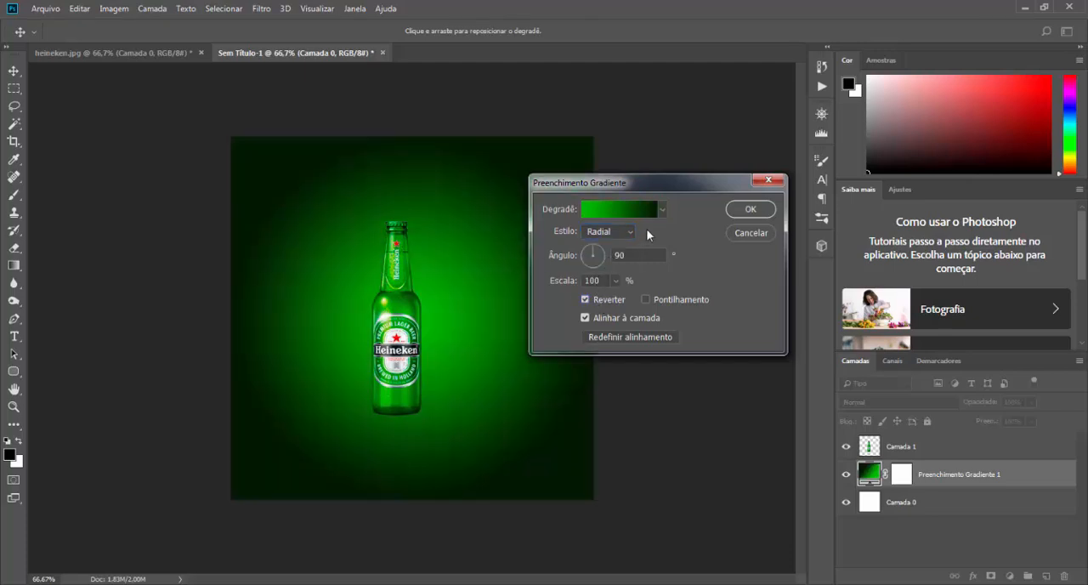
Step: Set the radial gradient's scale to 132% and turn on dithering
drag(679, 188, 799, 97)
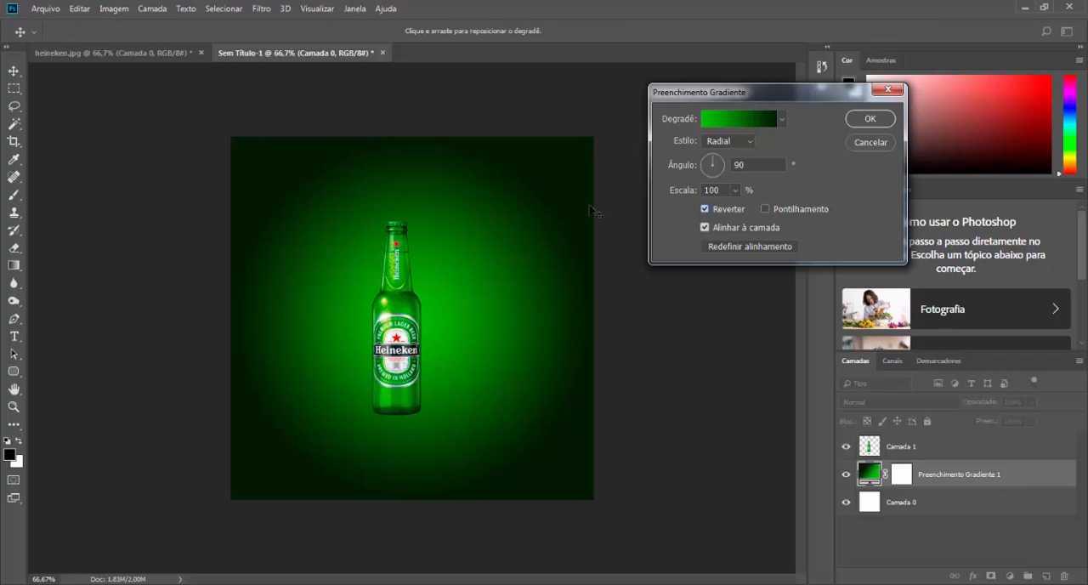
click(721, 190)
click(674, 191)
text(132)
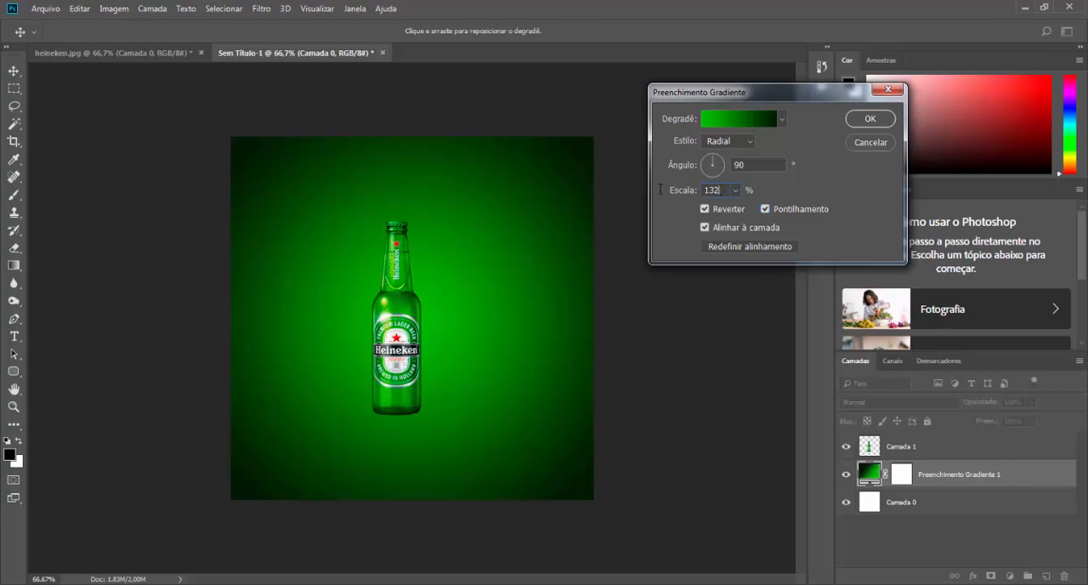
Step: Try the radial gradient at scales of 100%, 132% and 135% to compare the background glow
drag(660, 190, 631, 197)
text(100)
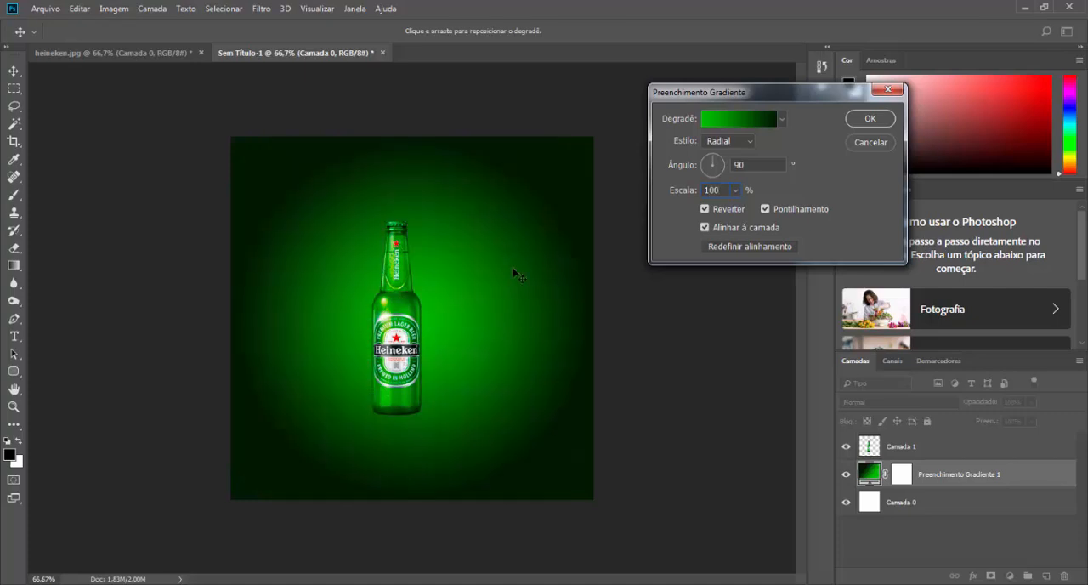
double_click(725, 189)
text(132)
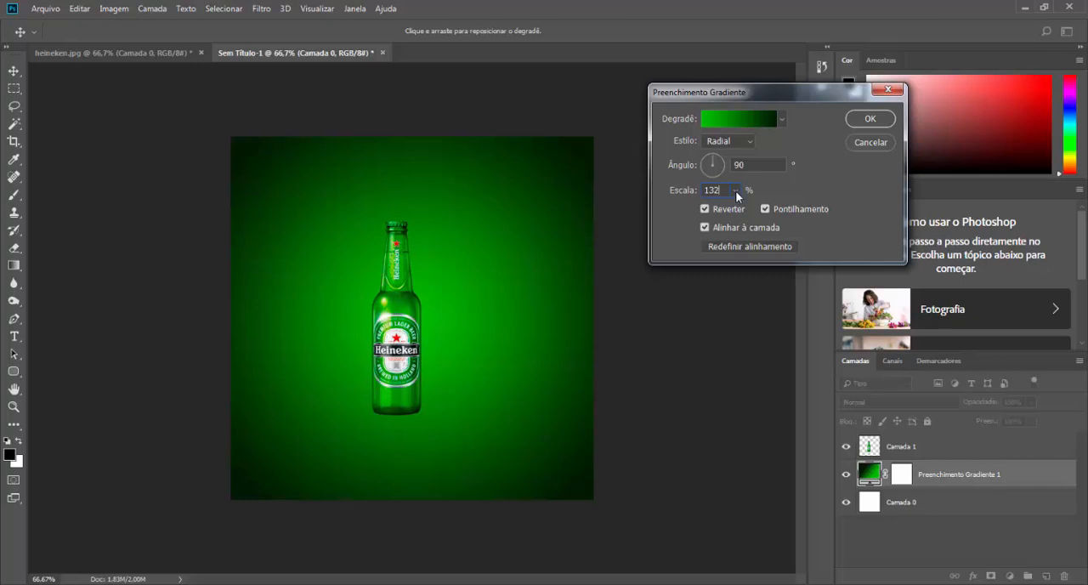
click(735, 190)
drag(737, 208, 682, 186)
text(135)
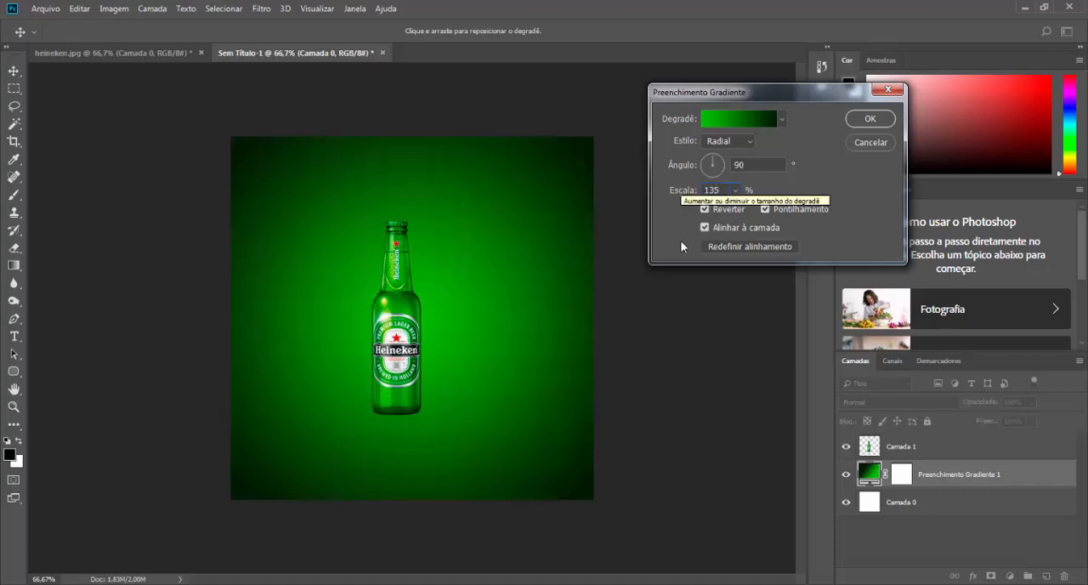
Step: Set the gradient scale to 132% and apply the gradient fill
drag(725, 191, 663, 189)
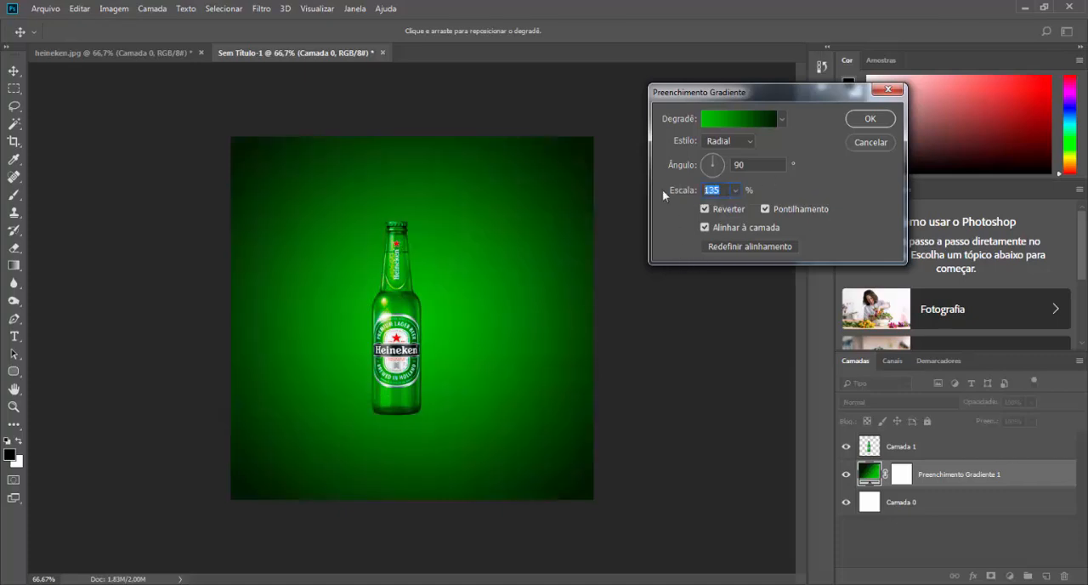
text(132)
click(867, 119)
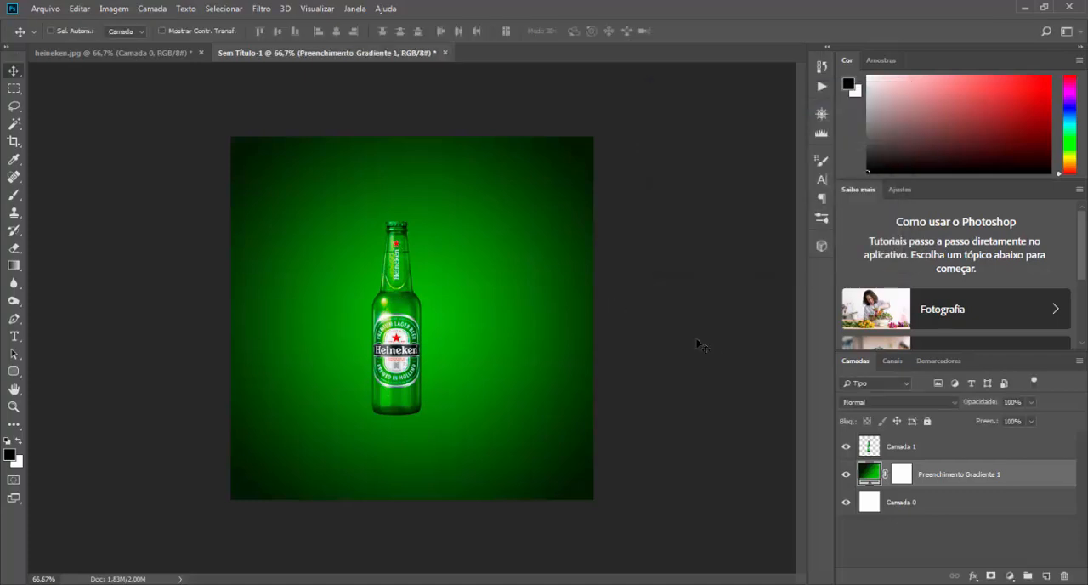
Step: Move the bottle layer slightly upward on the canvas, over the bright centre of the gradient
click(900, 451)
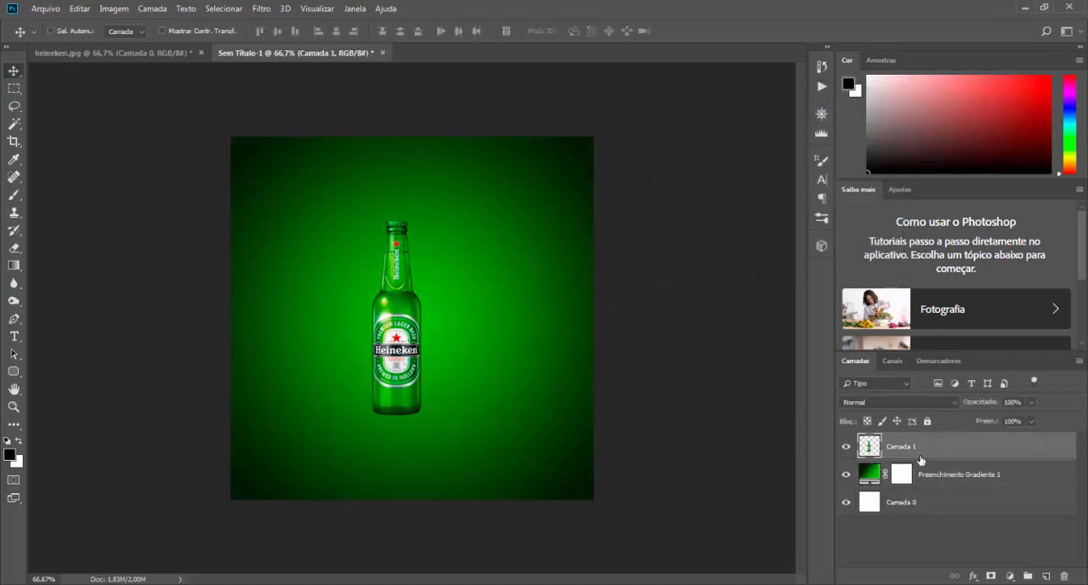
mouse_move(393, 309)
mouse_down()
mouse_move(384, 226)
mouse_move(388, 315)
mouse_move(367, 281)
mouse_move(393, 340)
mouse_move(374, 268)
mouse_move(406, 298)
mouse_up()
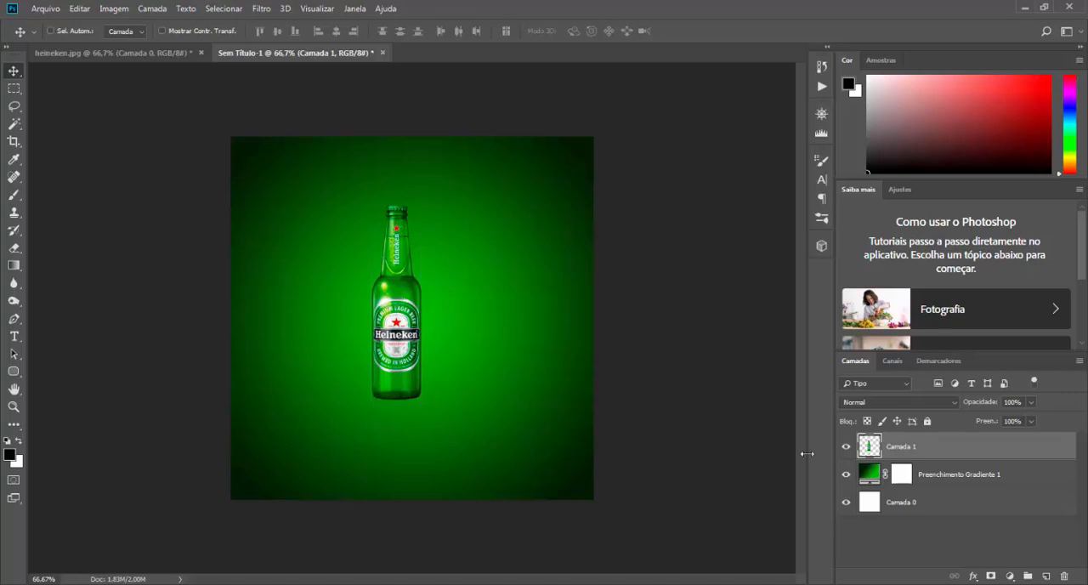
click(943, 477)
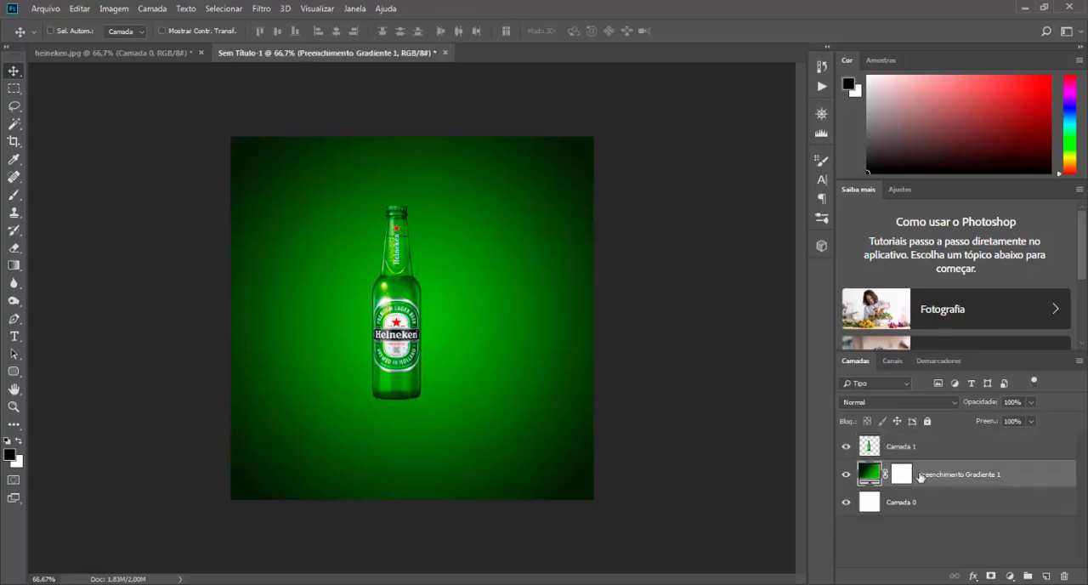
click(929, 506)
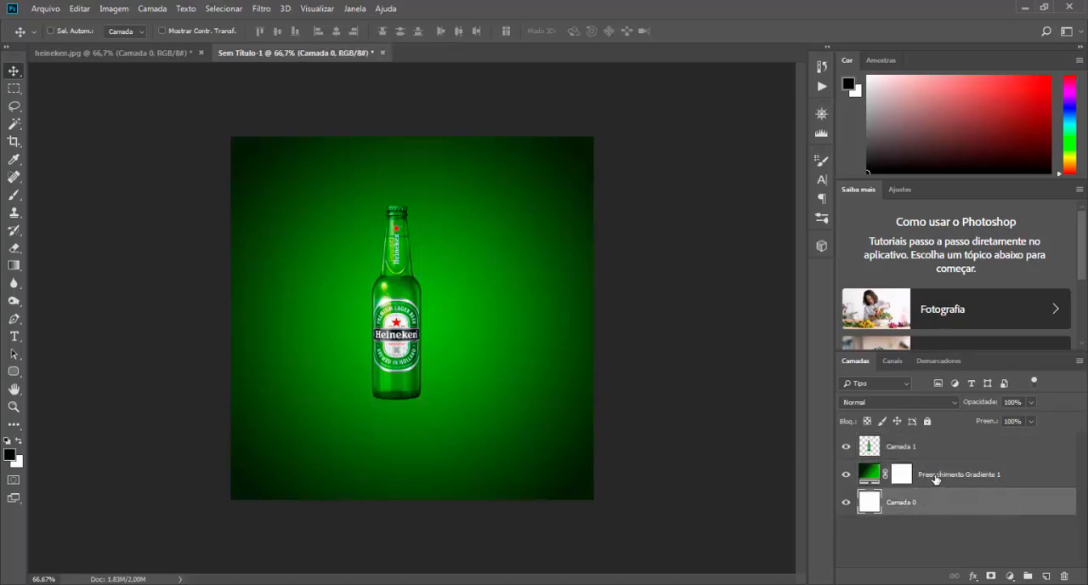
click(935, 476)
key(alt+bracketright)
Step: Add a pattern fill layer above the gradient layer at 100% scale and choose the near-white paper-like texture
click(949, 477)
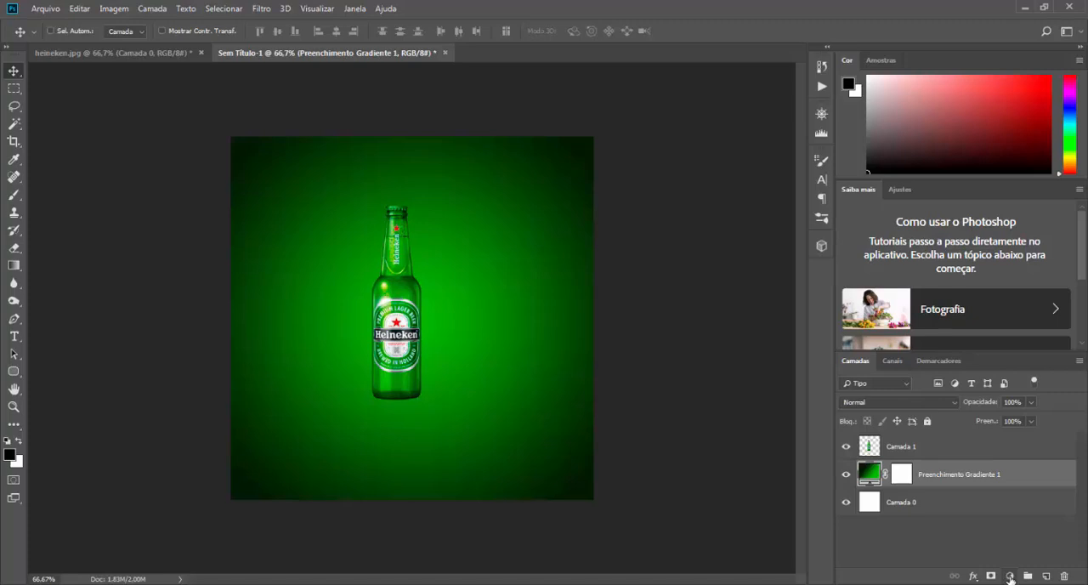
click(1010, 577)
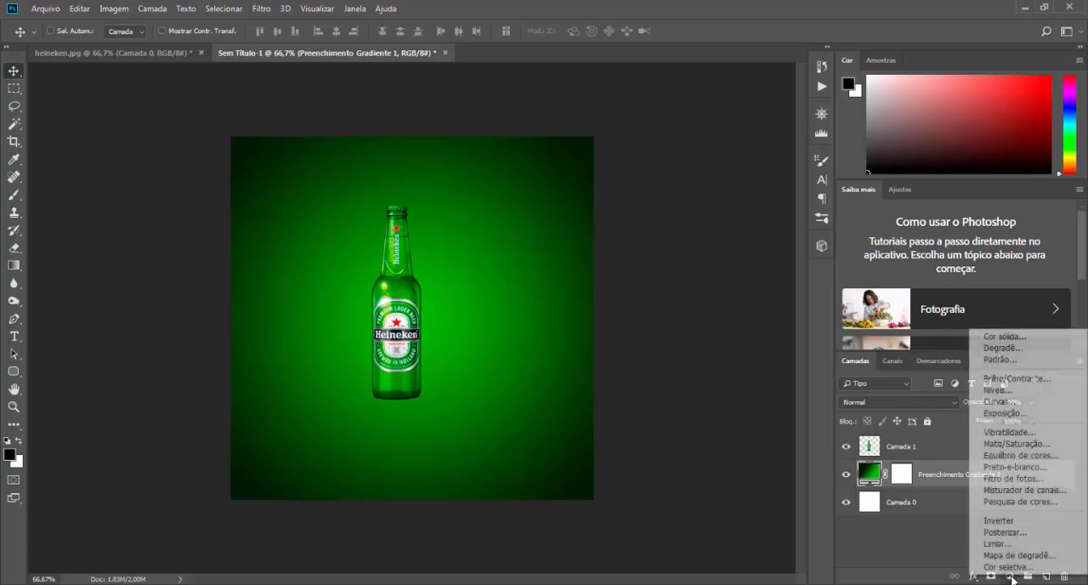
click(999, 361)
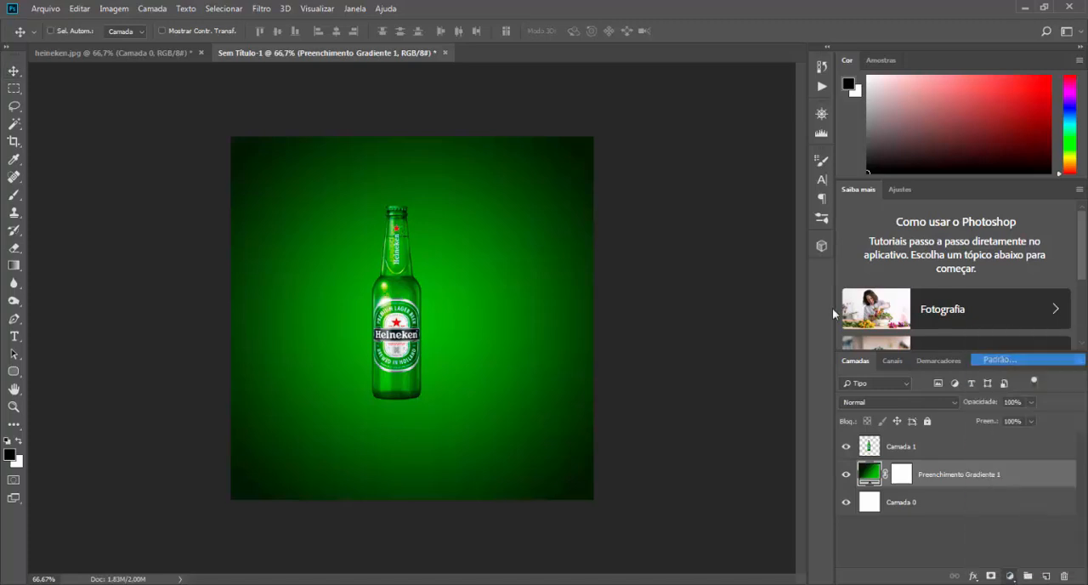
drag(720, 111, 787, 103)
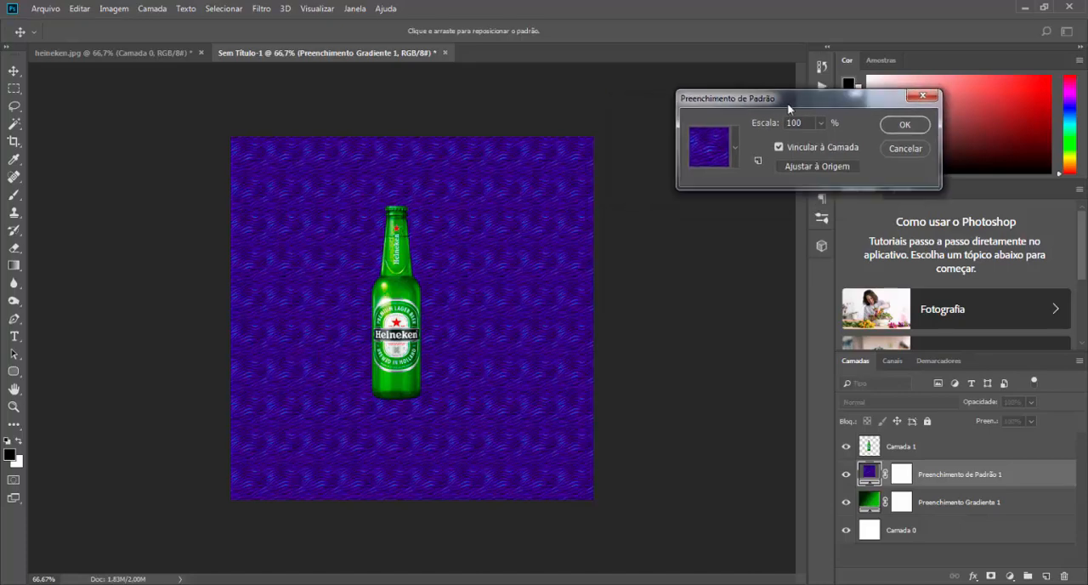
click(736, 146)
click(649, 318)
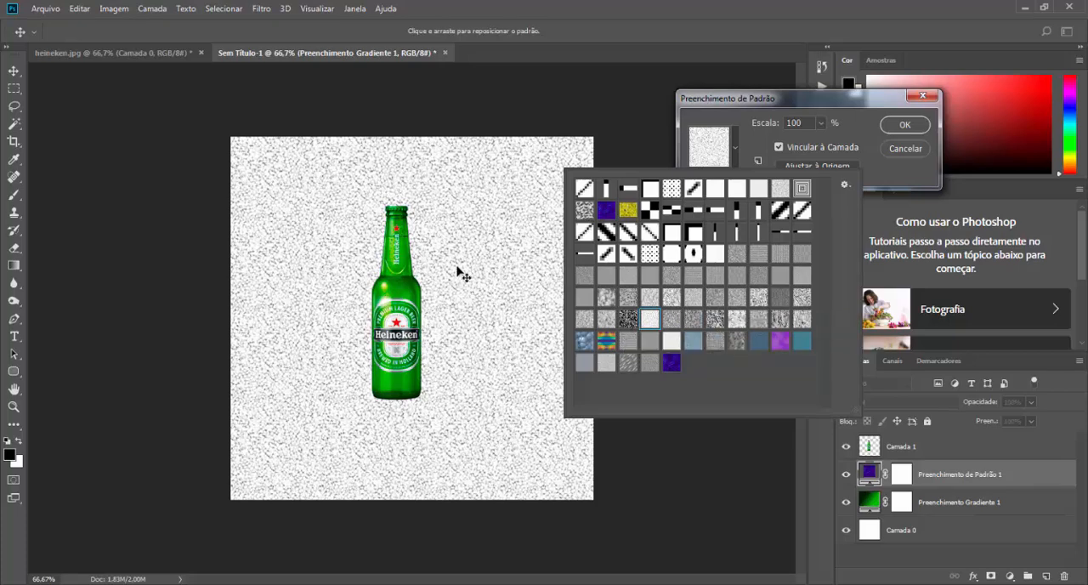
click(671, 342)
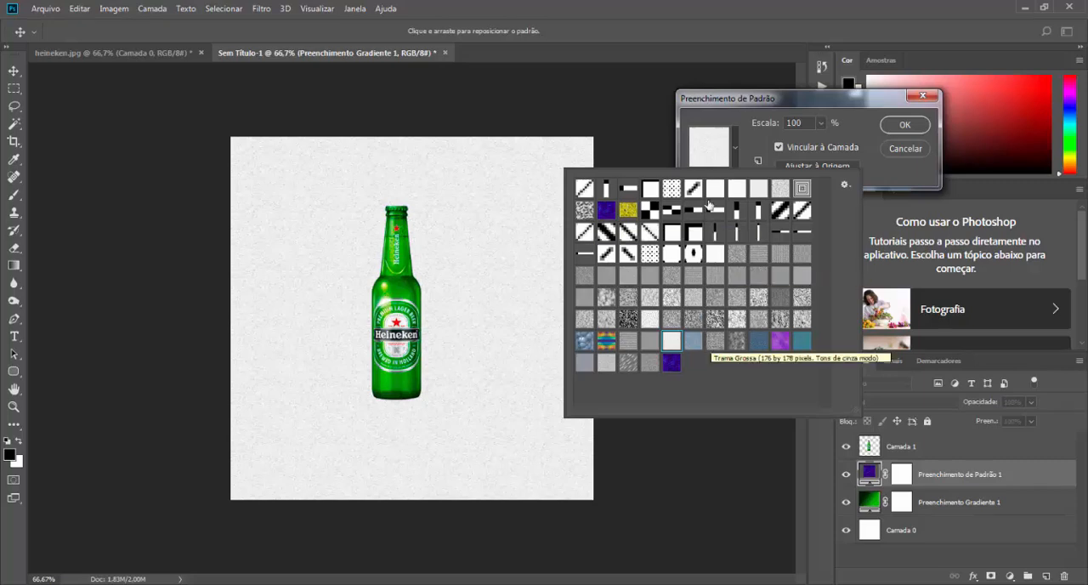
Step: Append the Padrões 2 pattern set to the current patterns
click(846, 184)
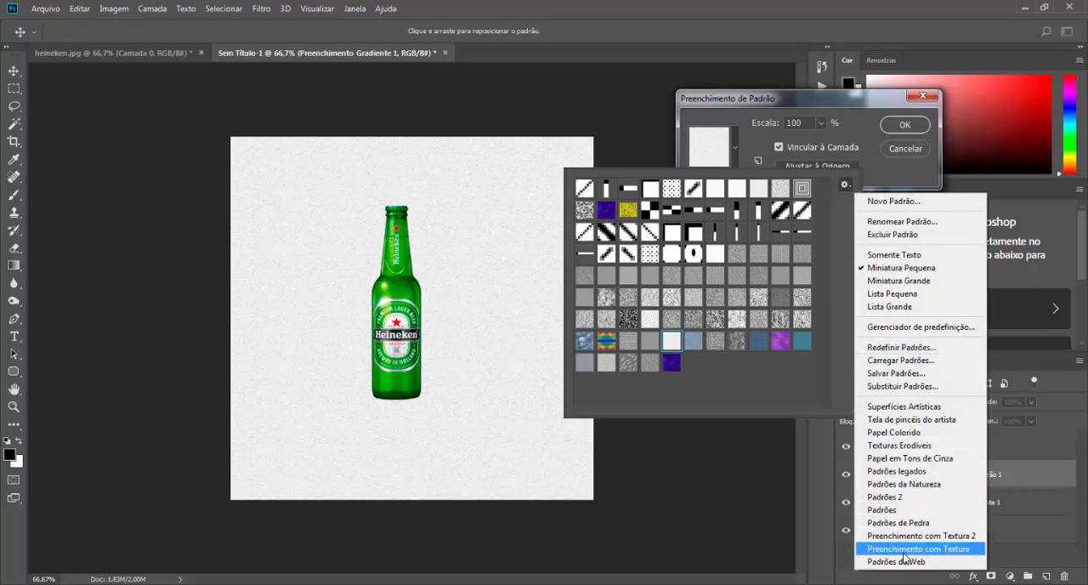
click(888, 497)
drag(598, 176, 639, 127)
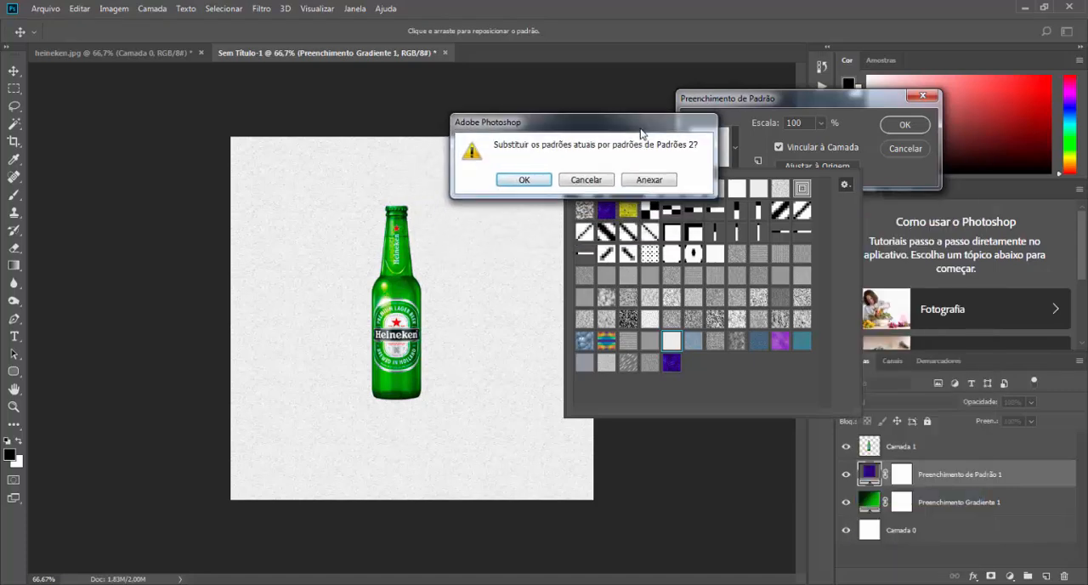
click(635, 182)
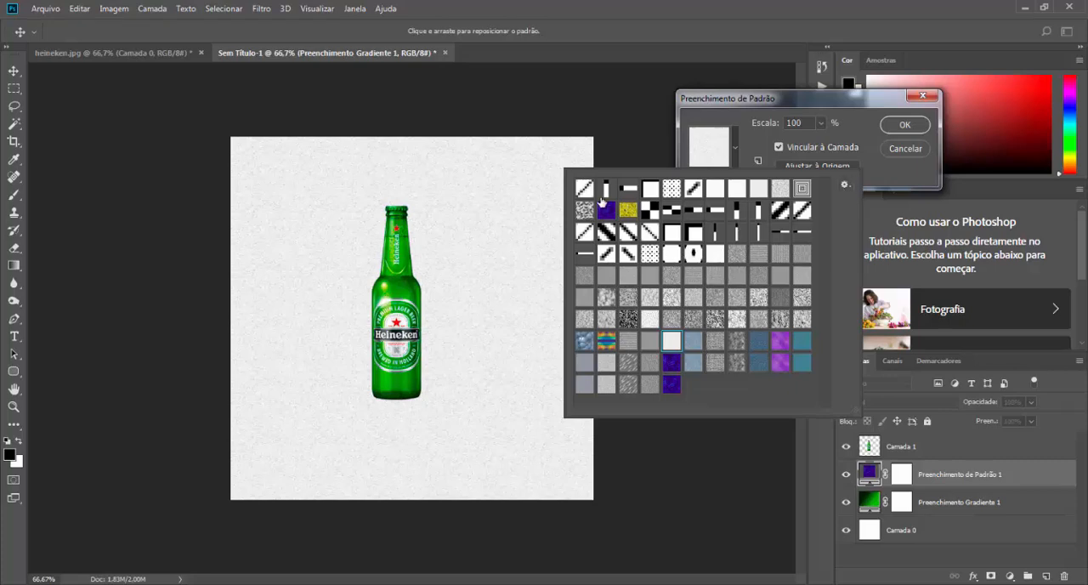
Step: Choose the near-white paper-like texture for the pattern fill at 100% scale and apply the fill
click(845, 185)
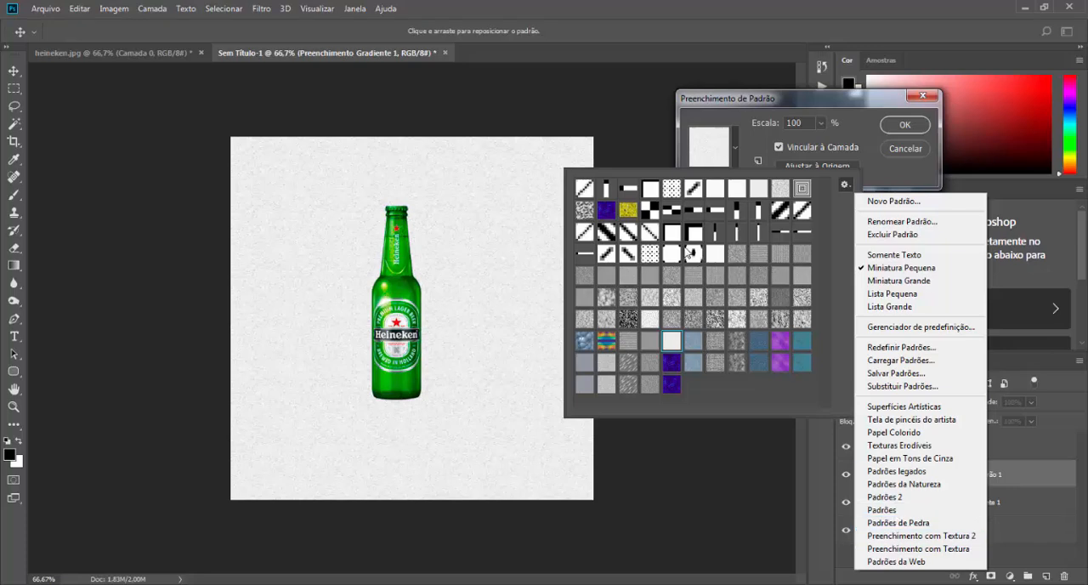
click(767, 391)
click(652, 341)
click(671, 341)
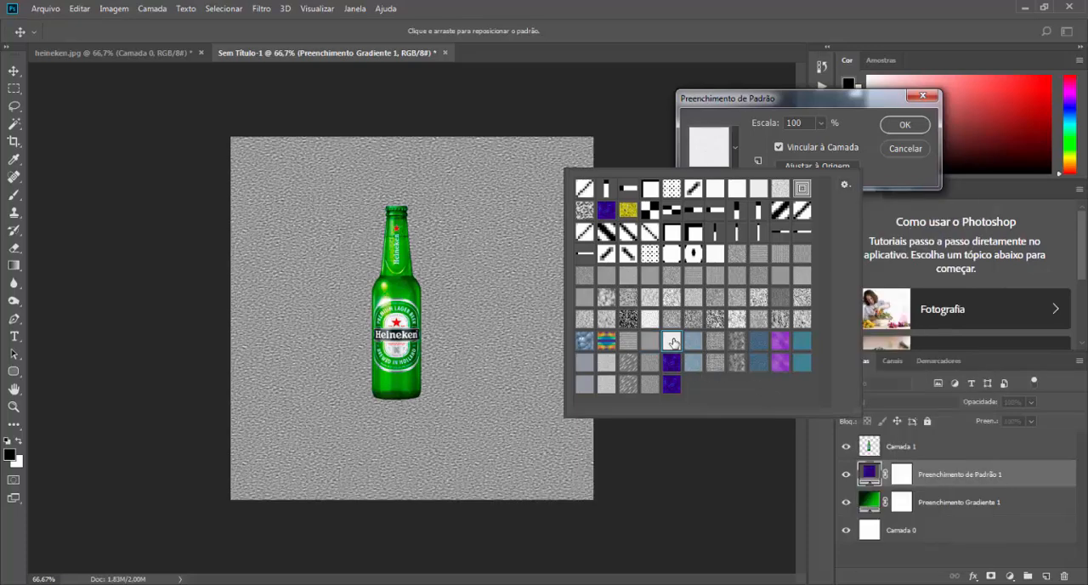
click(866, 191)
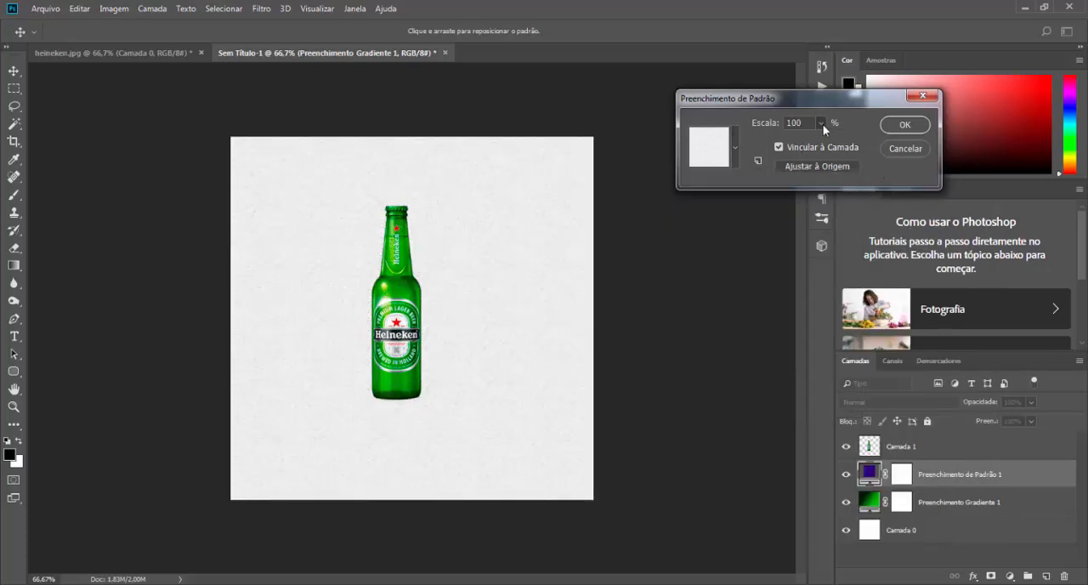
drag(825, 145, 763, 131)
text(100)
click(899, 127)
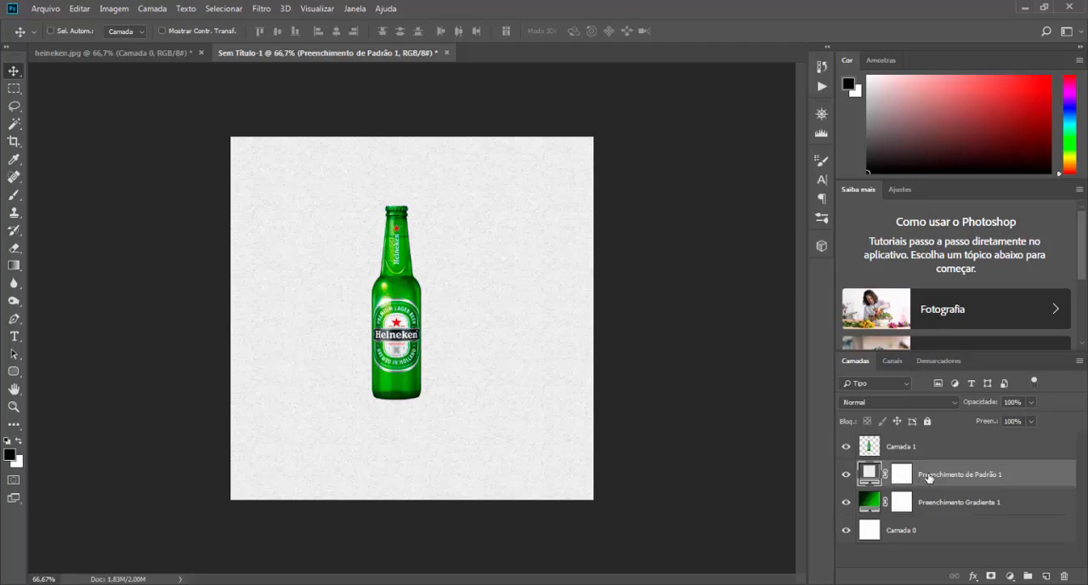
Step: Set the pattern fill layer's blend mode to Sobrepor and its opacity to 33%
click(916, 403)
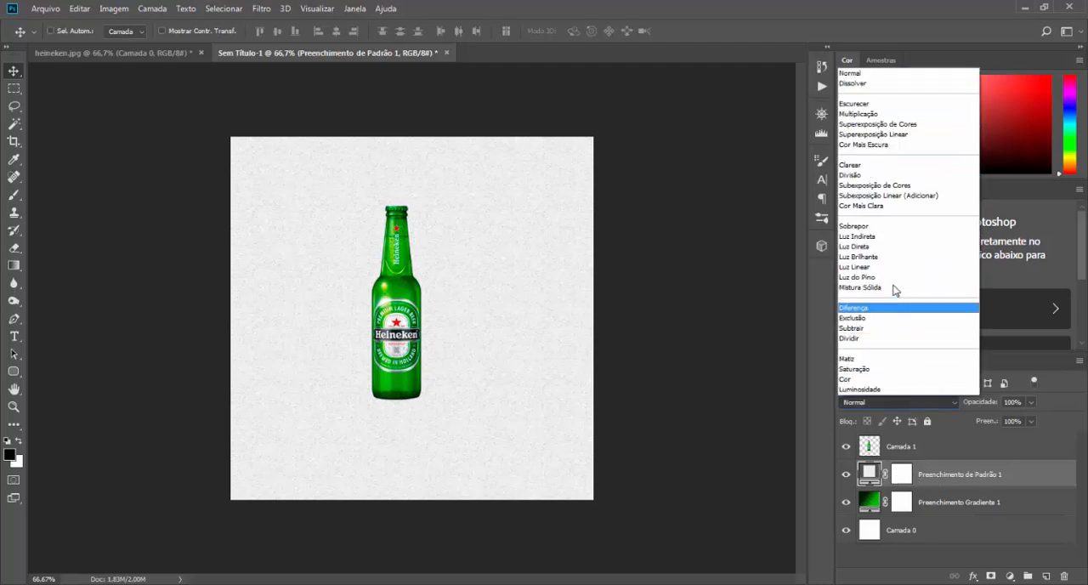
click(870, 226)
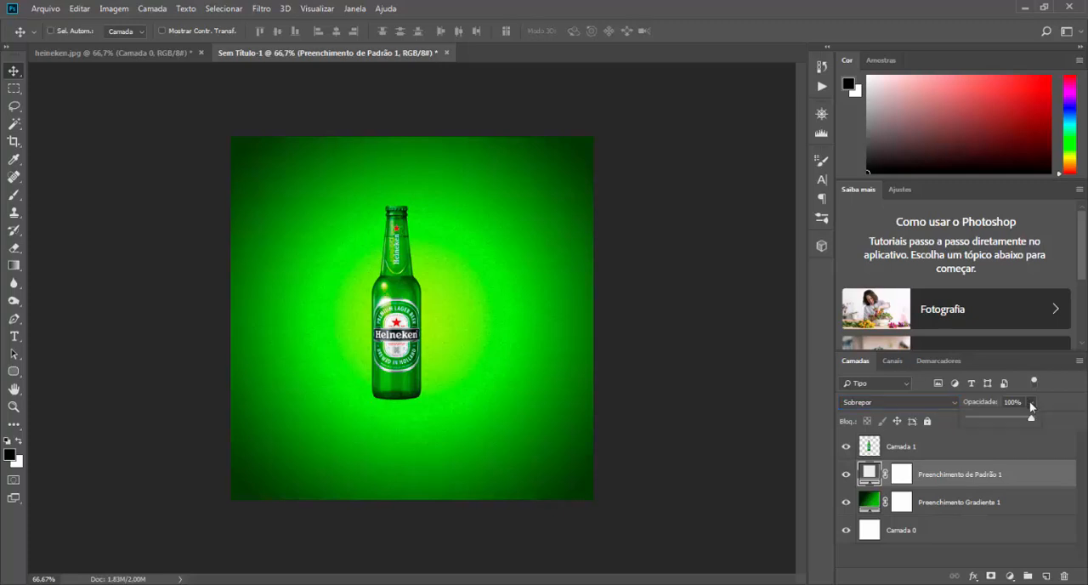
click(1030, 402)
drag(1033, 417, 990, 419)
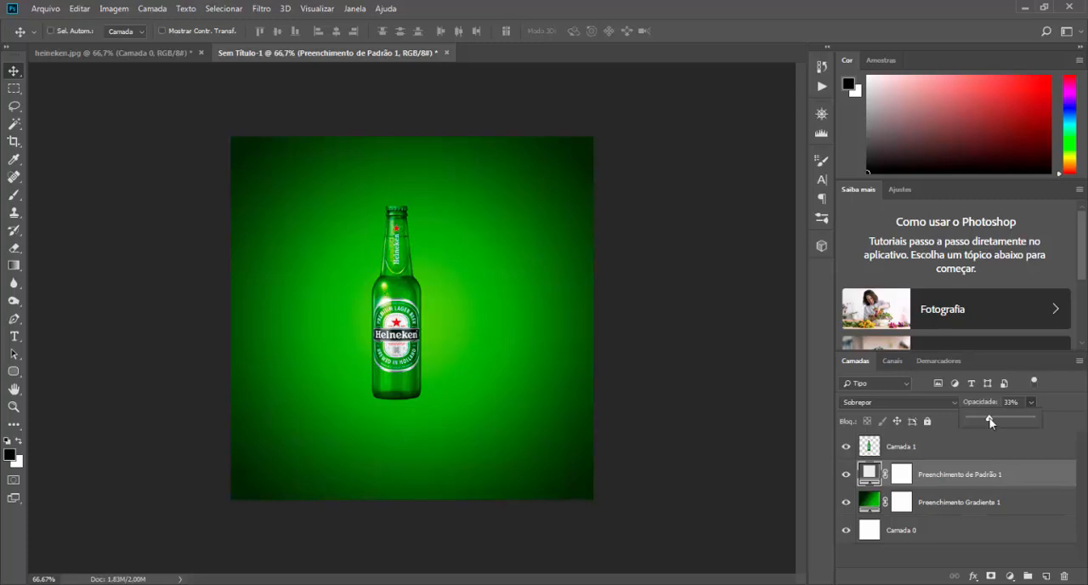
Step: Compare the background with and without the pattern fill layer and set its opacity to 39%
click(846, 476)
click(846, 476)
click(847, 478)
click(847, 478)
click(1032, 421)
drag(1029, 420, 1027, 424)
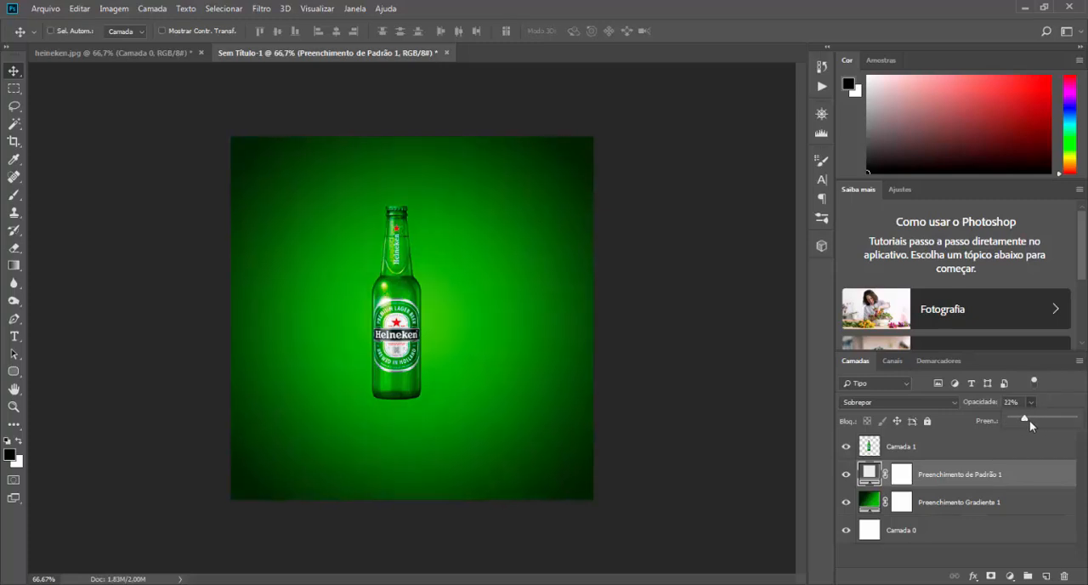
mouse_move(1044, 424)
mouse_down()
mouse_move(1016, 418)
mouse_move(1037, 420)
mouse_up()
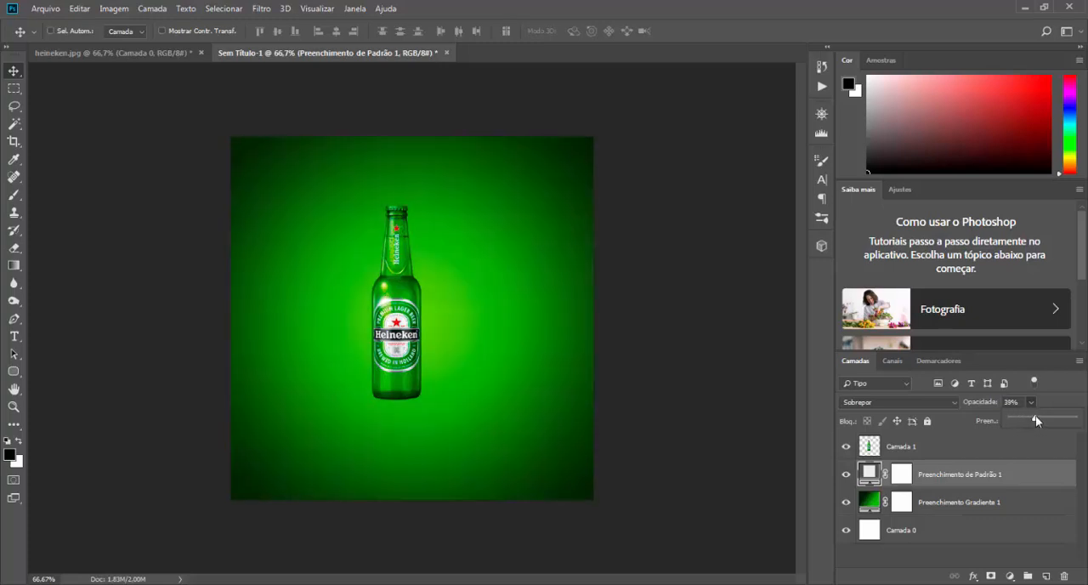
Step: Try the light speckled texture in the pattern fill layer and lower its opacity to 13%
double_click(869, 474)
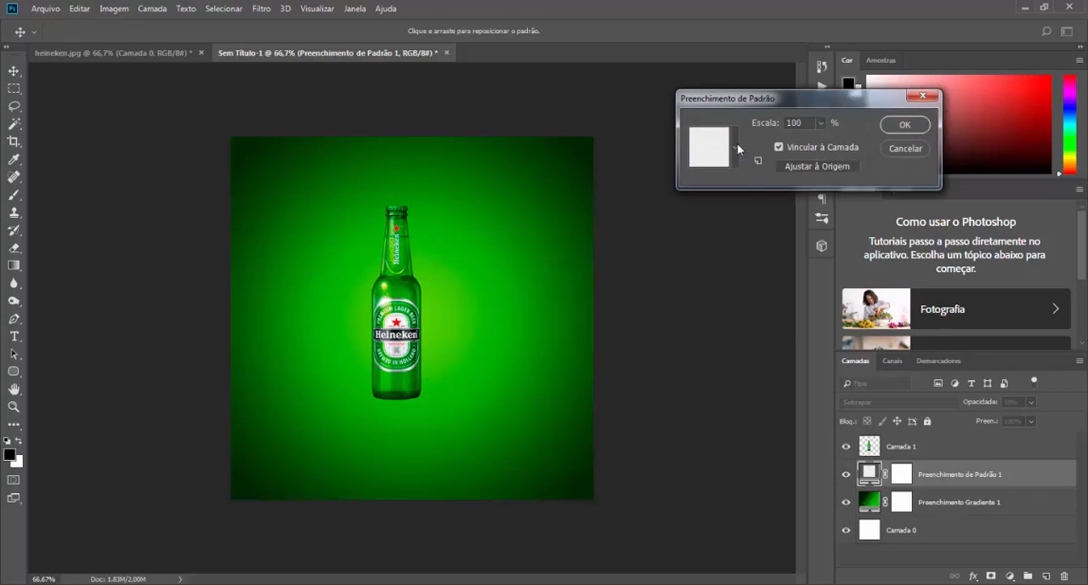
click(736, 149)
click(651, 320)
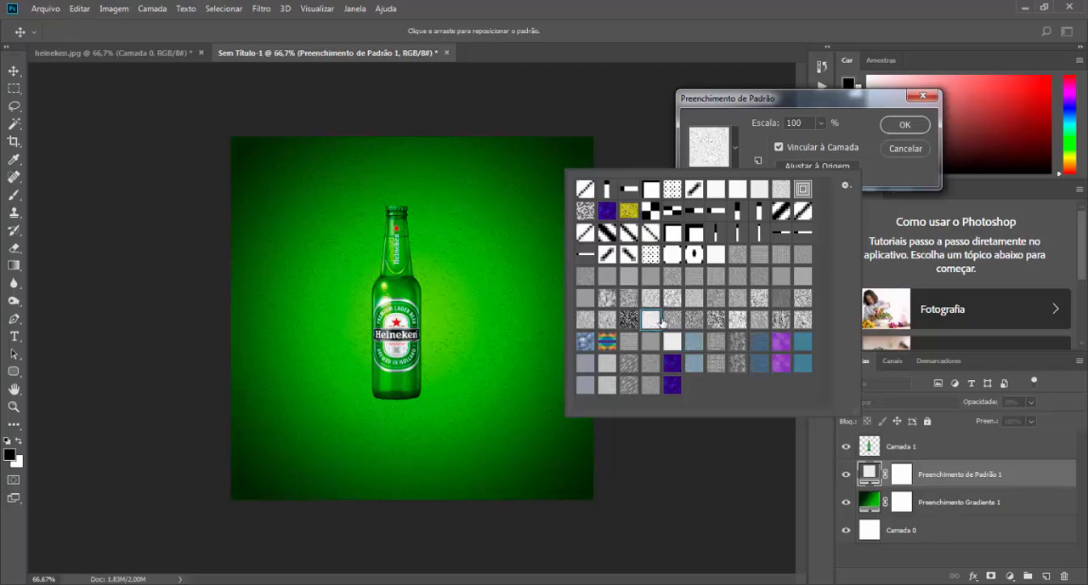
click(893, 131)
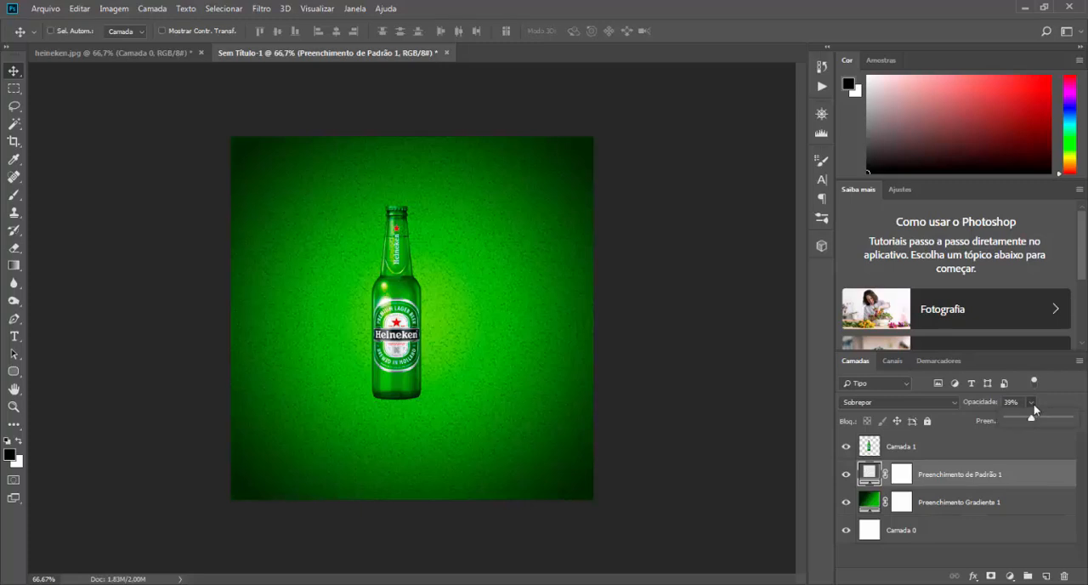
drag(1032, 416, 1015, 418)
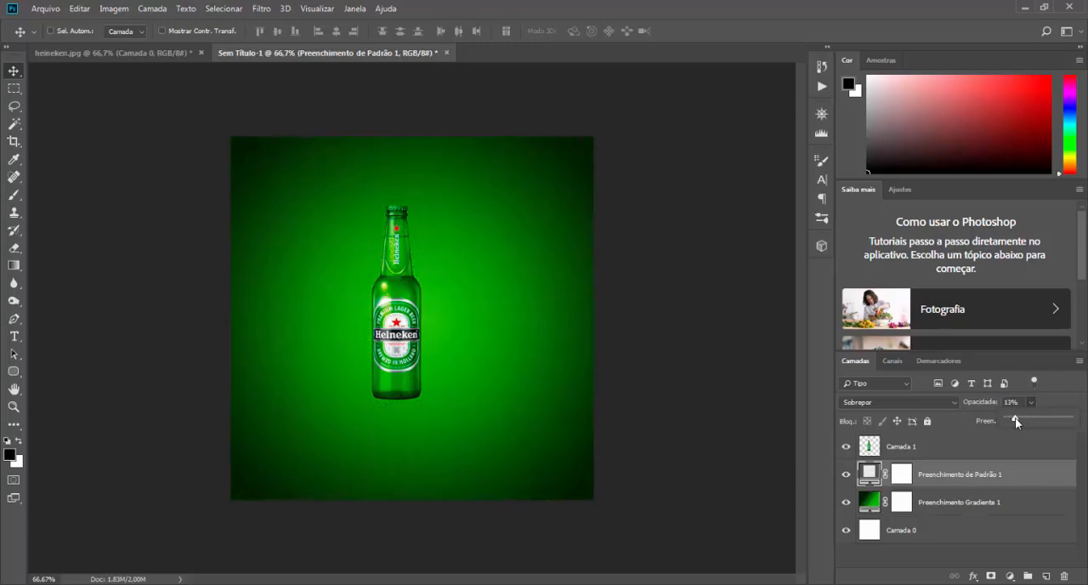
Step: Switch the pattern fill back to the near-white paper-like texture and set the layer's opacity to 35%
click(861, 472)
double_click(861, 473)
click(708, 140)
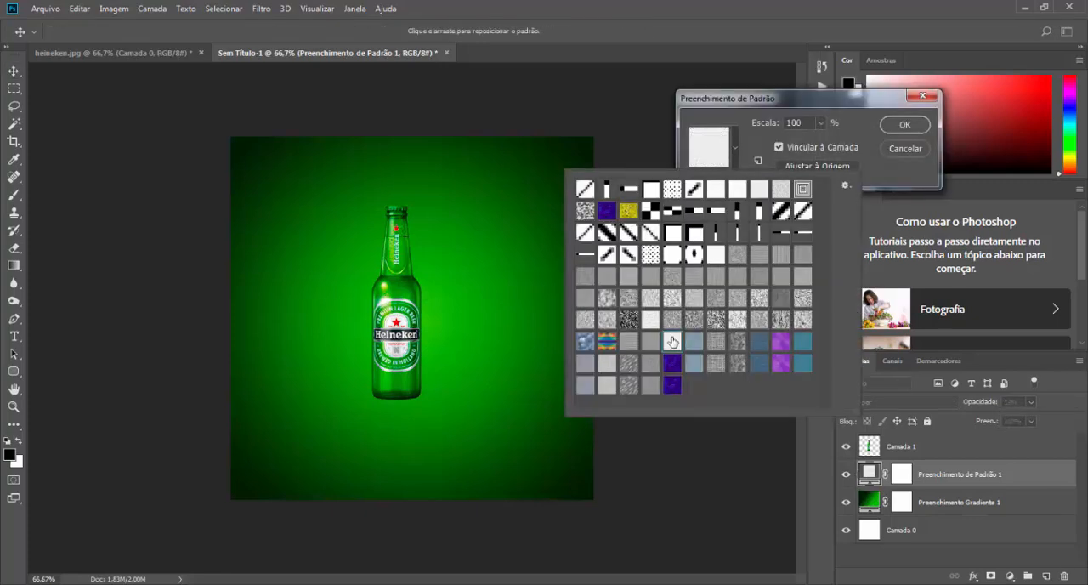
click(906, 126)
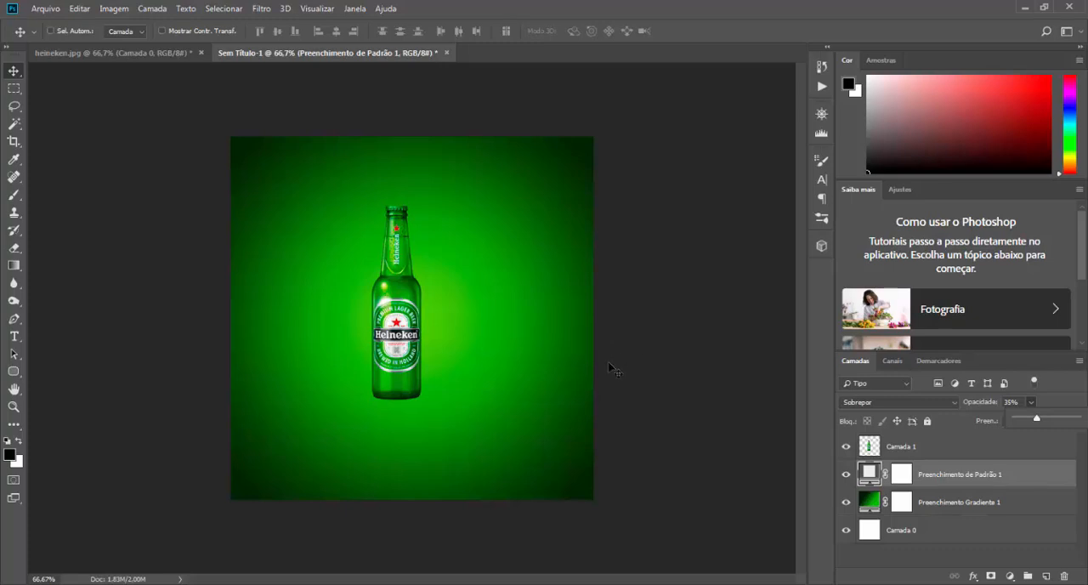
Step: Group the pattern fill and gradient fill layers and name the group BG
click(933, 507)
click(937, 474)
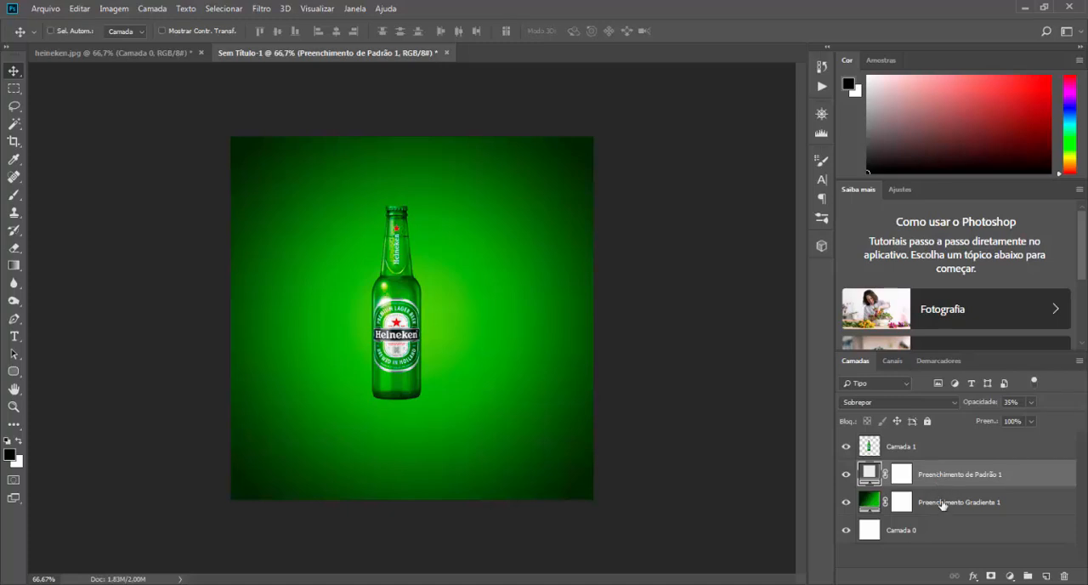
shift+click(942, 505)
key(ctrl+g)
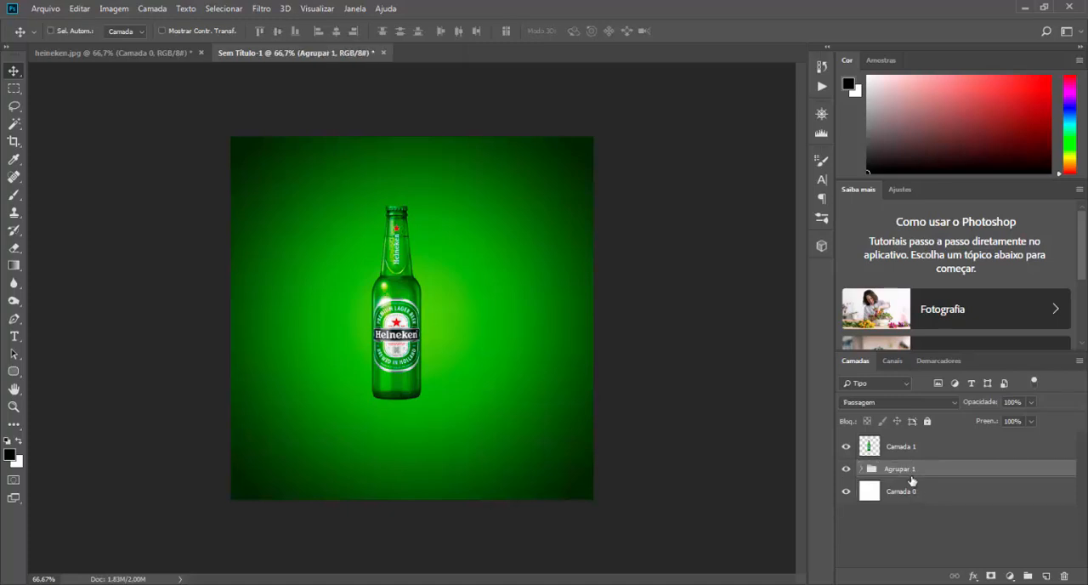
double_click(908, 468)
text(BG)
key(Return)
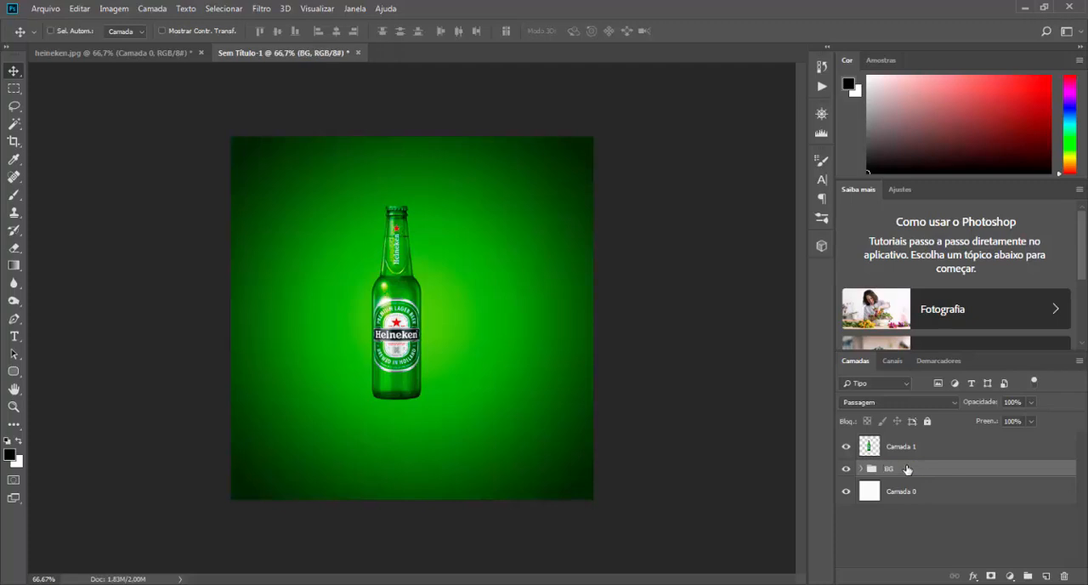
Step: Change the green end stop of the gradient fill in the BG group to 038f25 and apply it
click(905, 448)
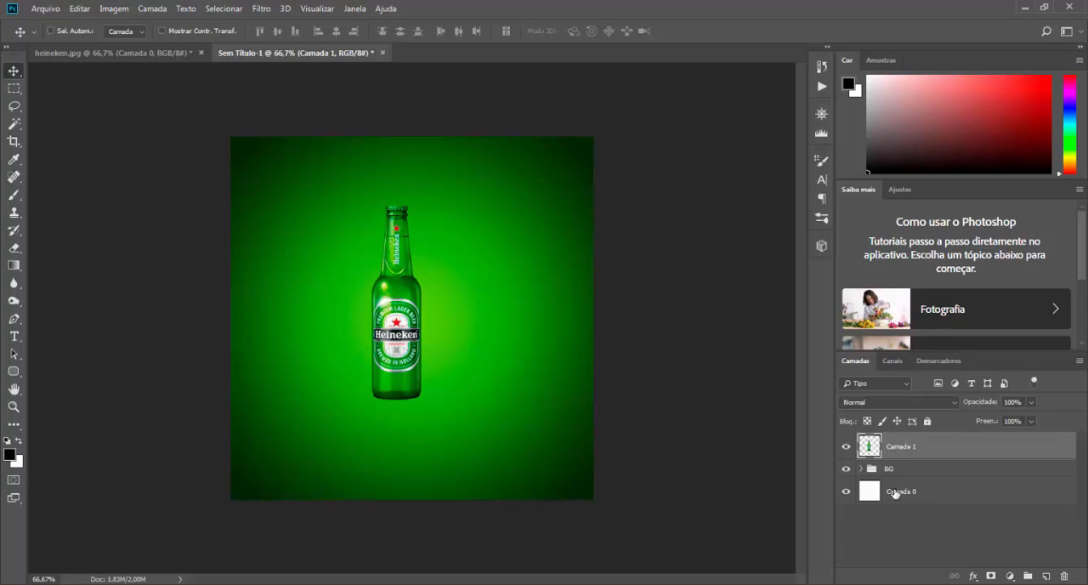
click(883, 471)
click(862, 470)
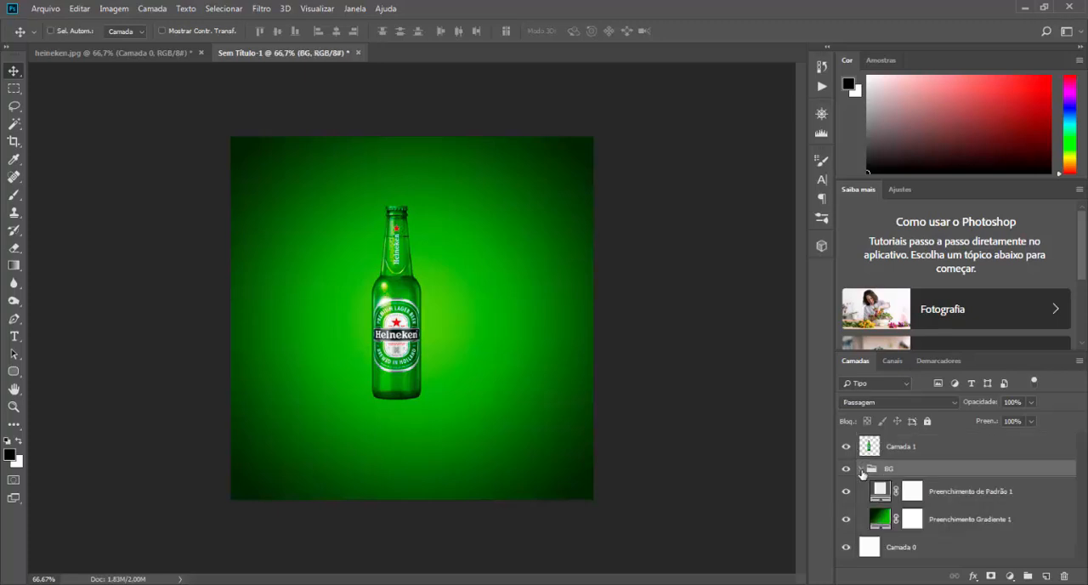
double_click(881, 520)
click(729, 121)
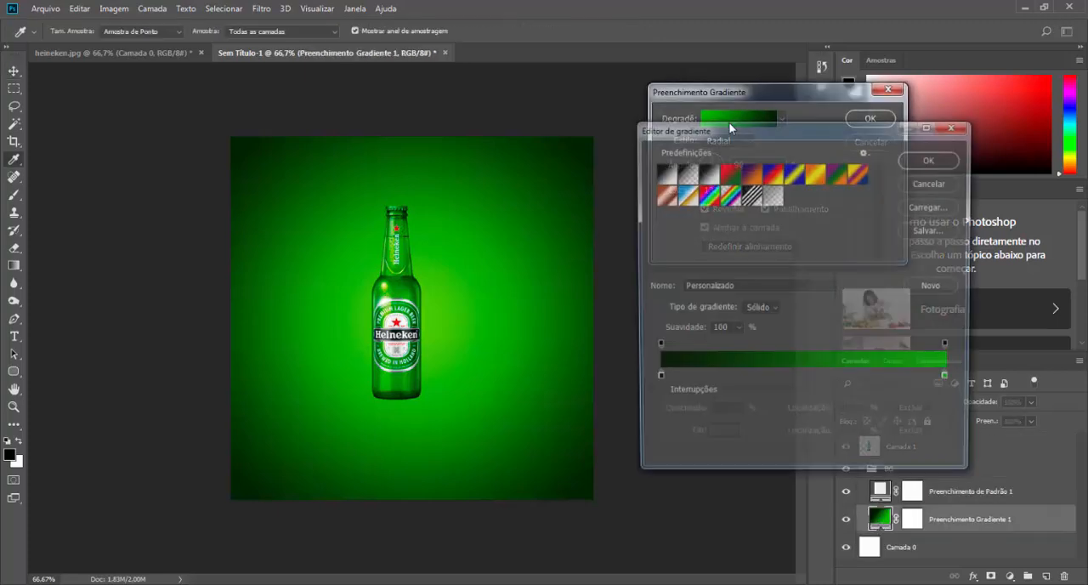
double_click(950, 380)
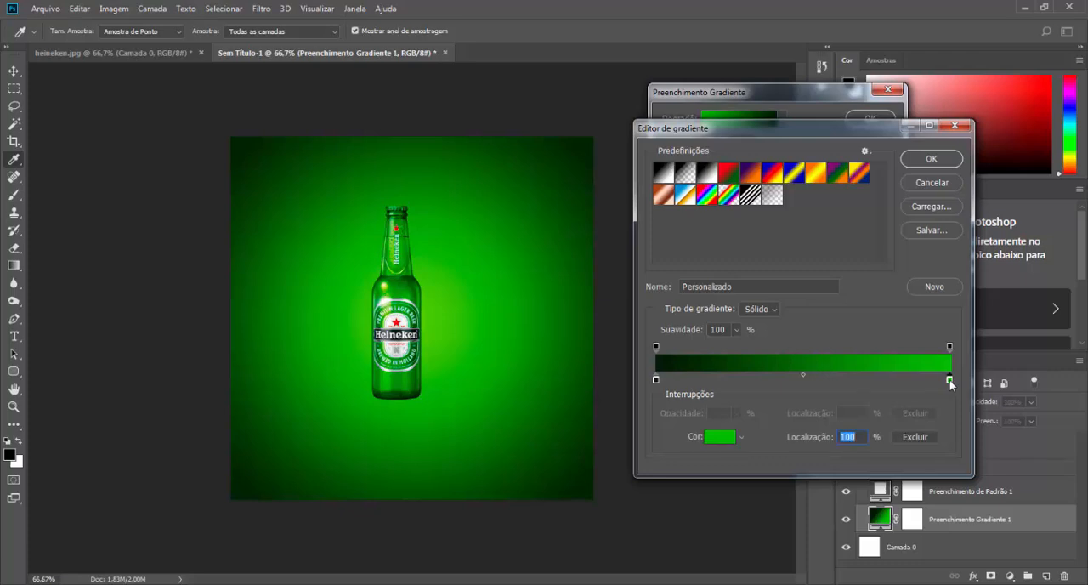
text(025310)
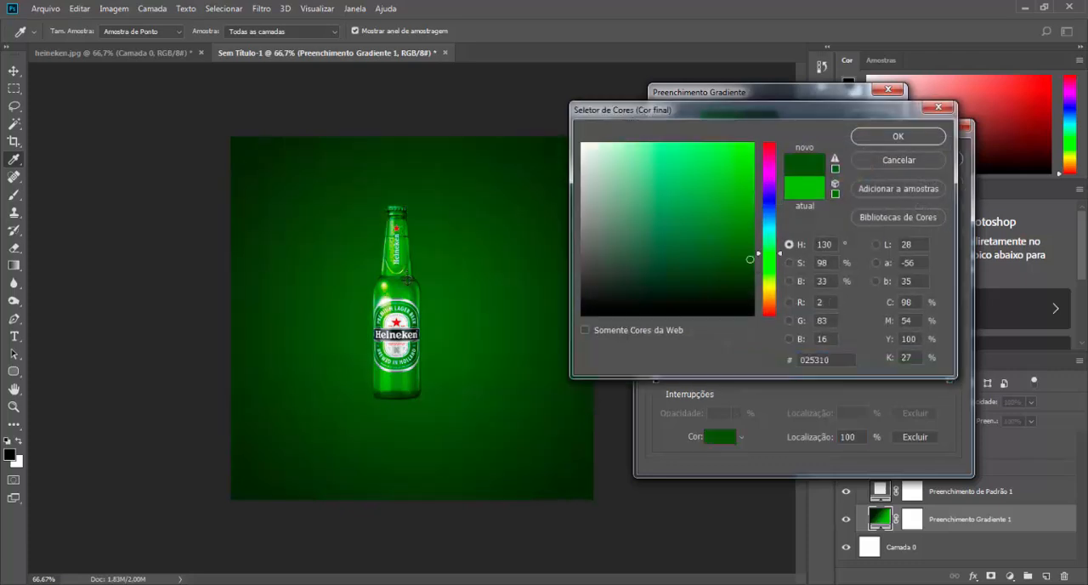
click(405, 282)
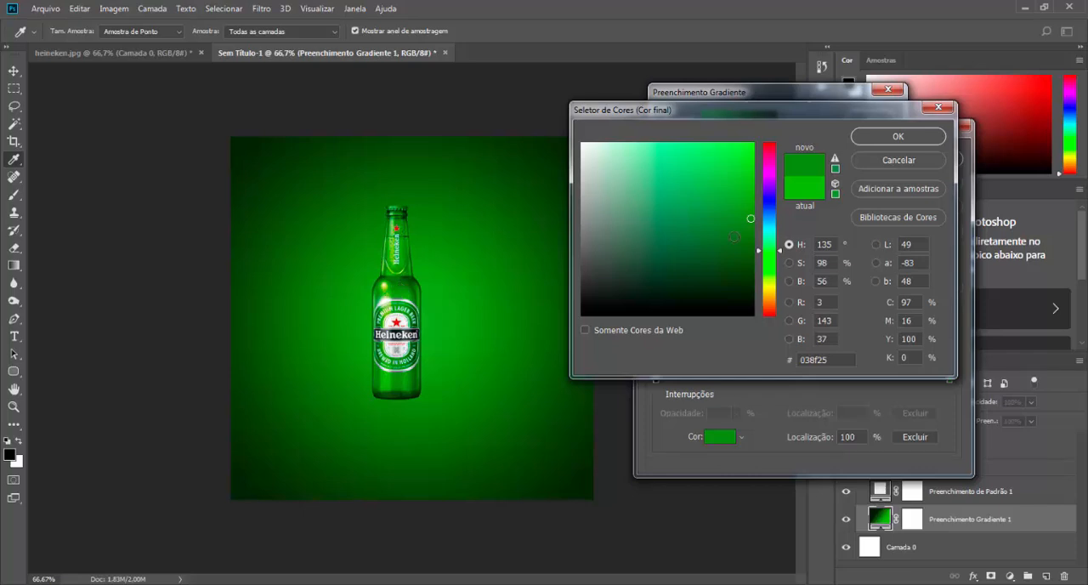
click(892, 138)
click(933, 160)
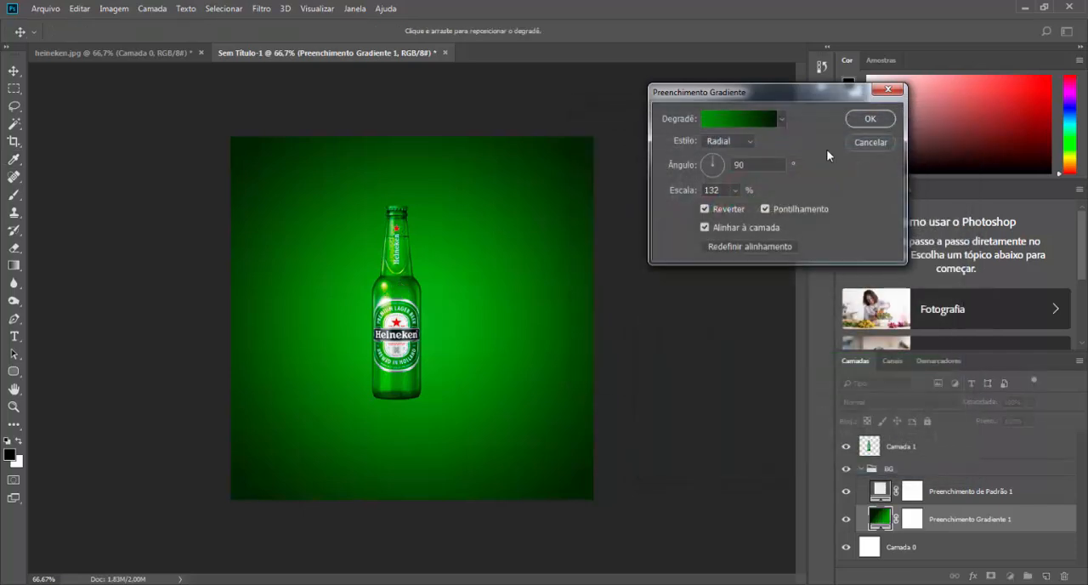
click(862, 128)
click(861, 469)
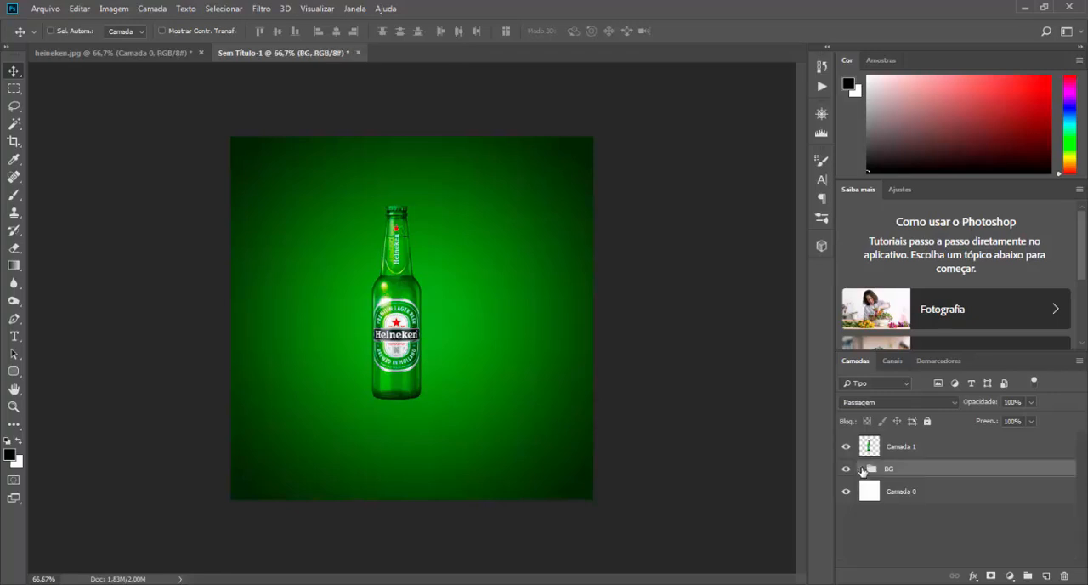
Step: Add an empty layer above the bottle layer and choose the Redondo macio brush at 500 px and 0% hardness
click(895, 449)
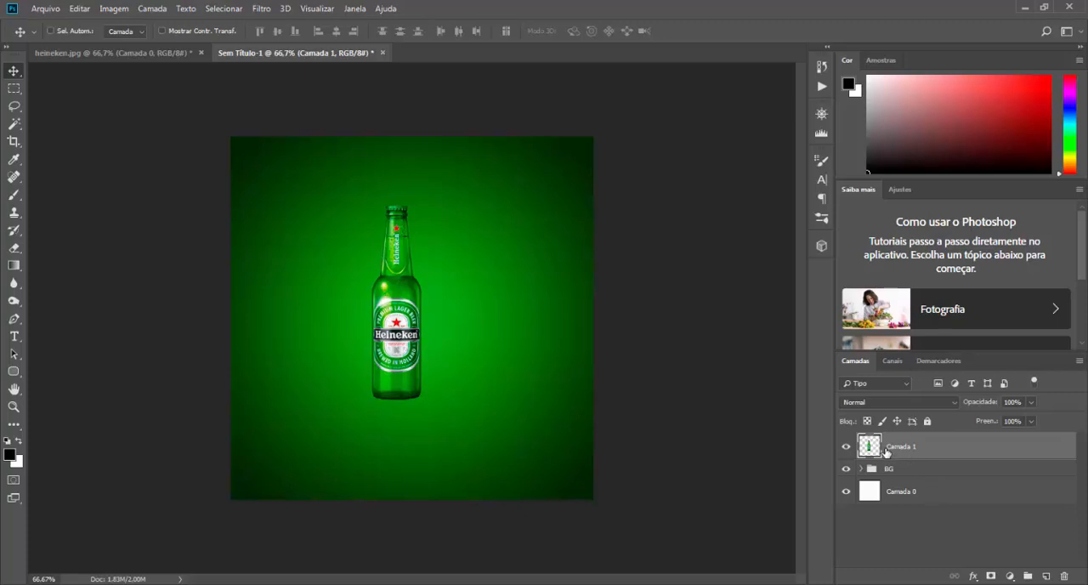
click(1047, 576)
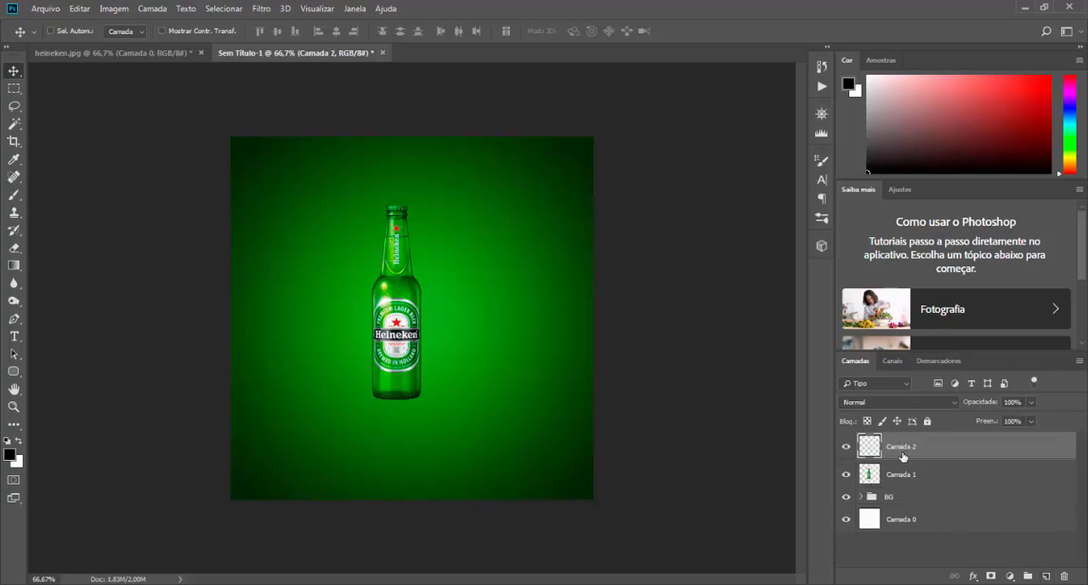
click(14, 197)
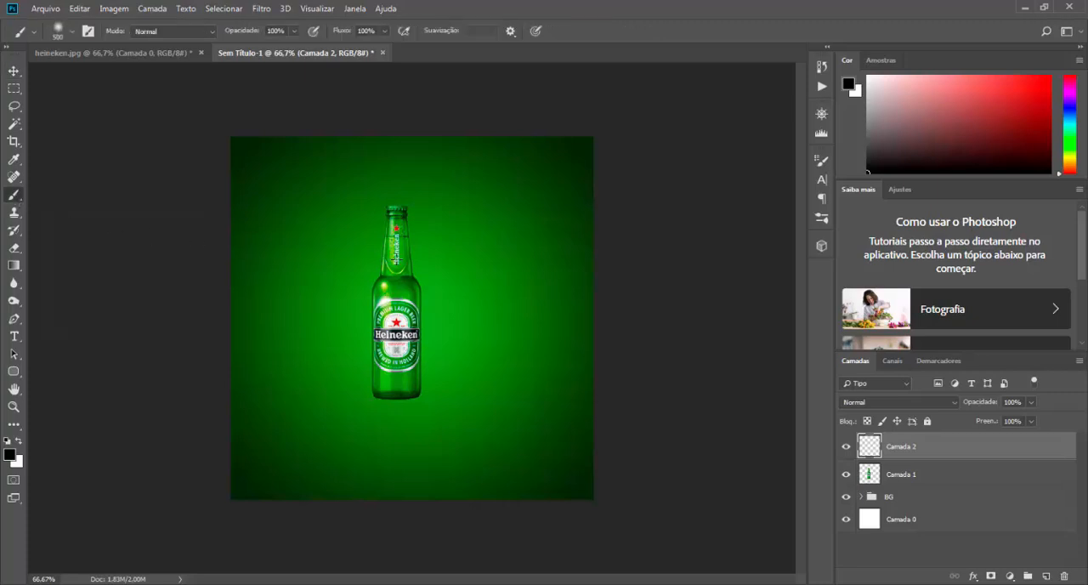
right_click(408, 176)
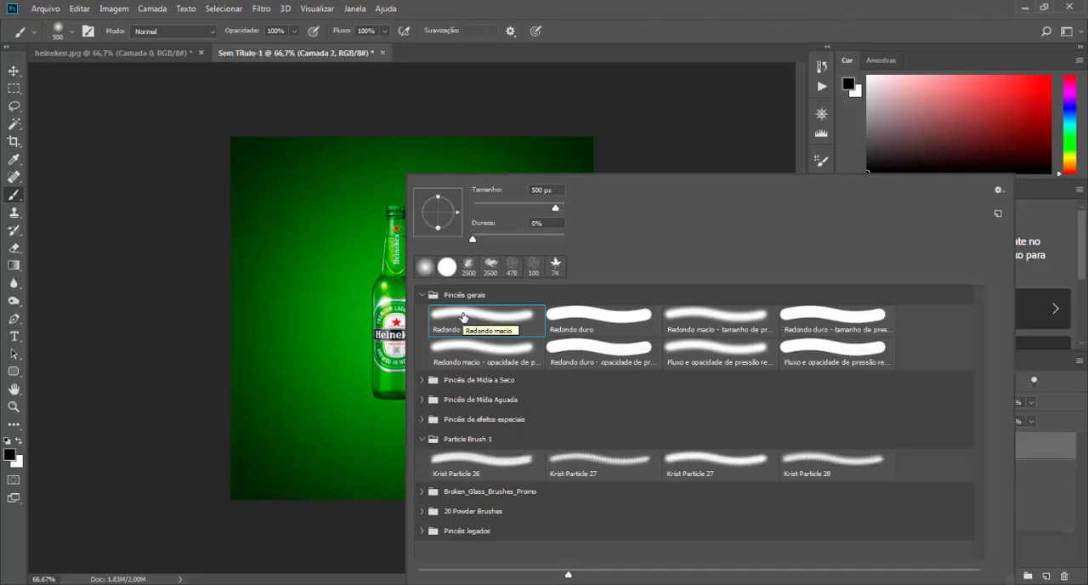
double_click(463, 318)
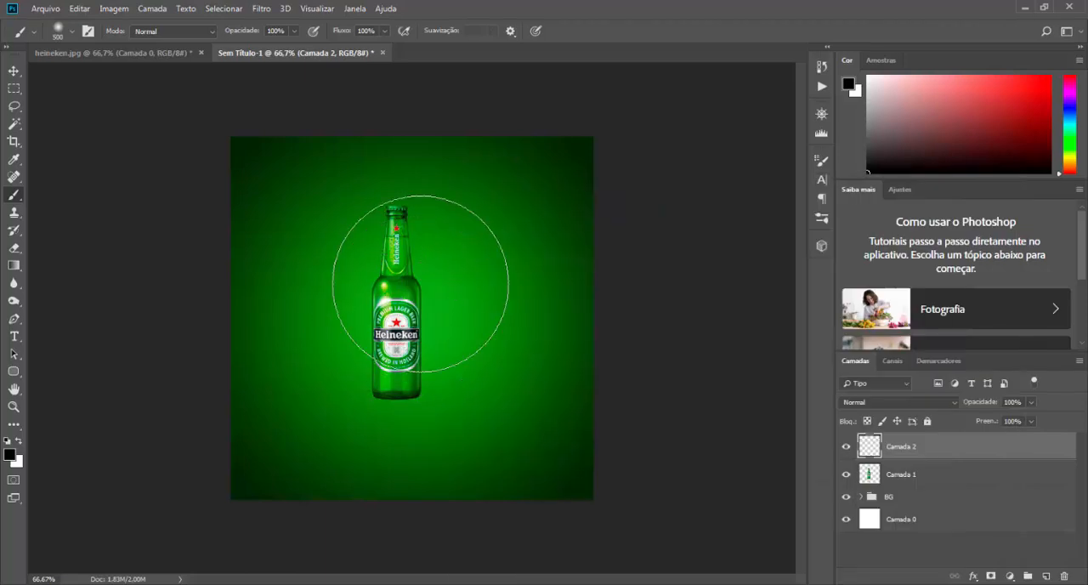
Step: Try black soft-brush strokes over the bottle on the new layer and undo them
click(402, 276)
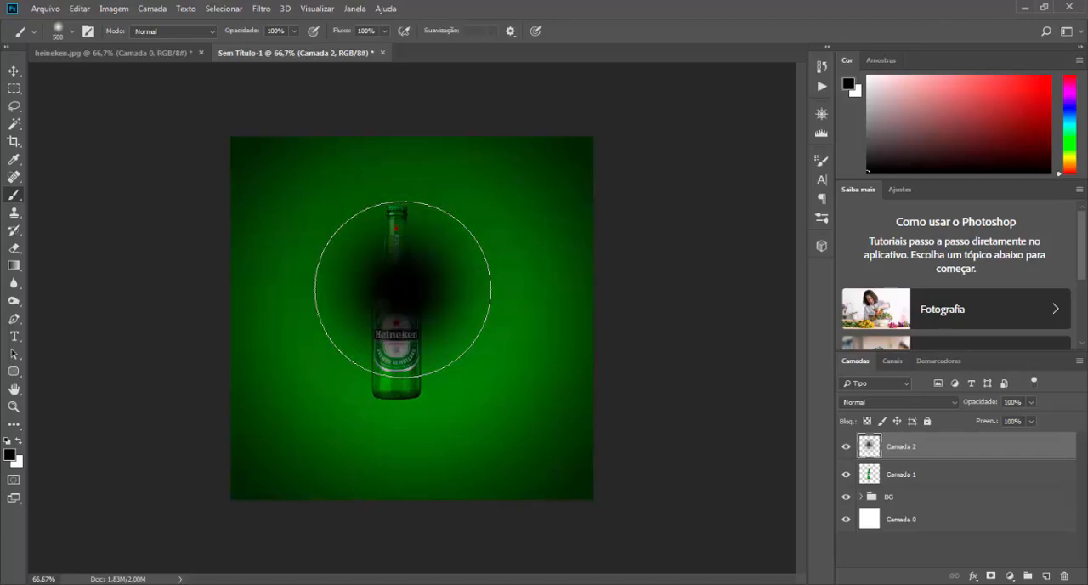
key(ctrl+z)
mouse_move(314, 364)
mouse_down()
mouse_move(452, 315)
mouse_move(437, 389)
mouse_up()
key(ctrl+z)
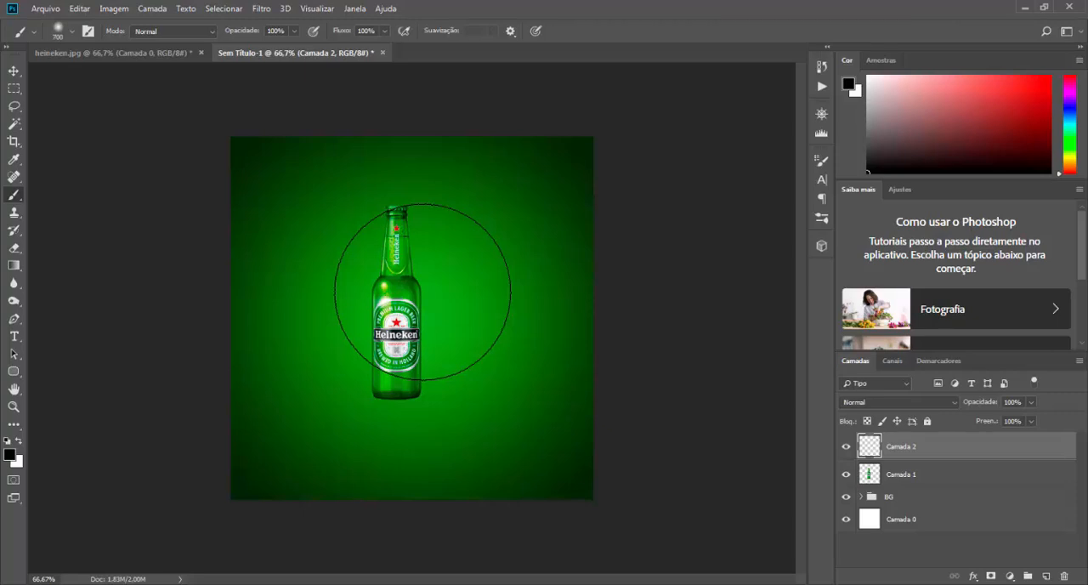
Step: Enlarge the soft round brush to 800 px so it covers the whole bottle
key(bracketright)
key(bracketright)
key(bracketright)
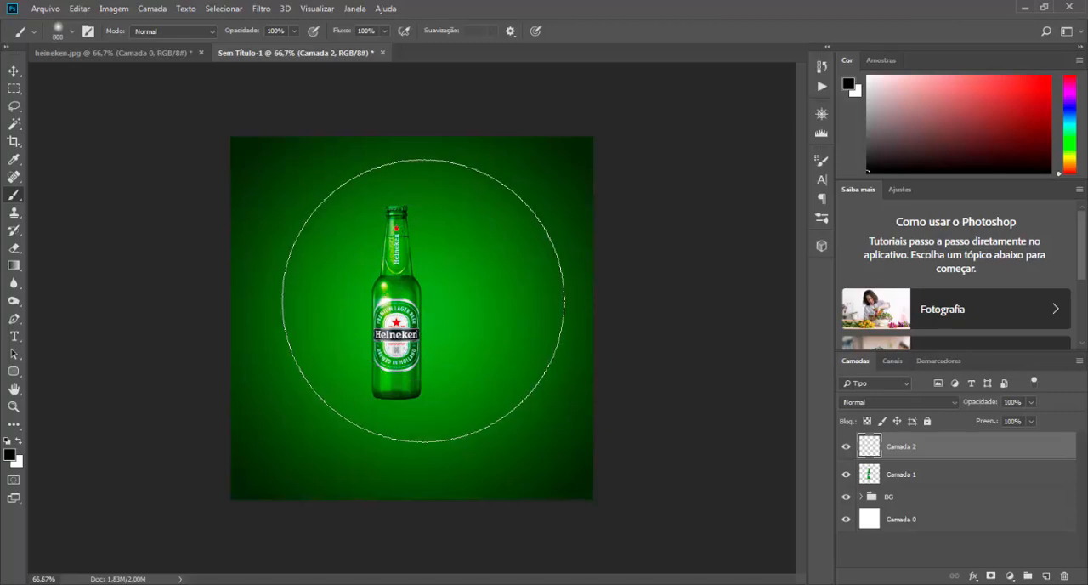
key(bracketleft)
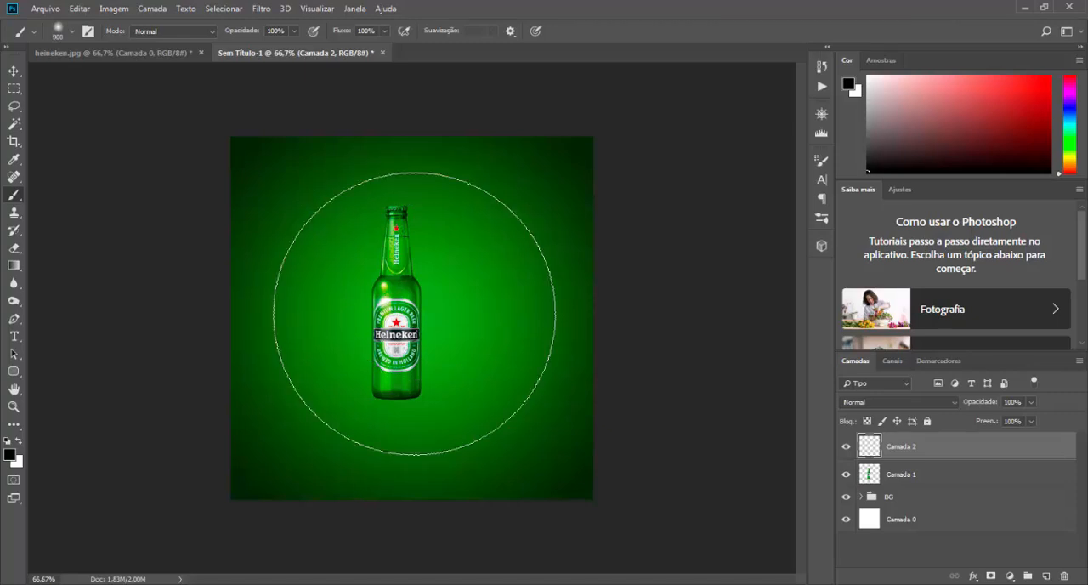
key(bracketleft)
key(bracketright)
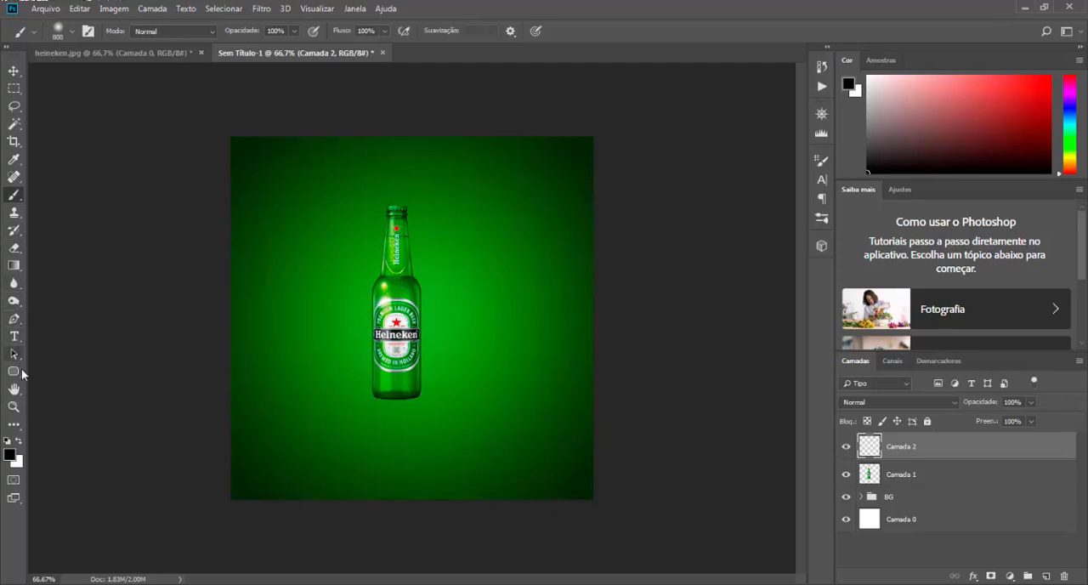
Step: Sample the pale yellow highlight on the bottle's shoulder as the foreground colour and return to the Brush tool
click(13, 159)
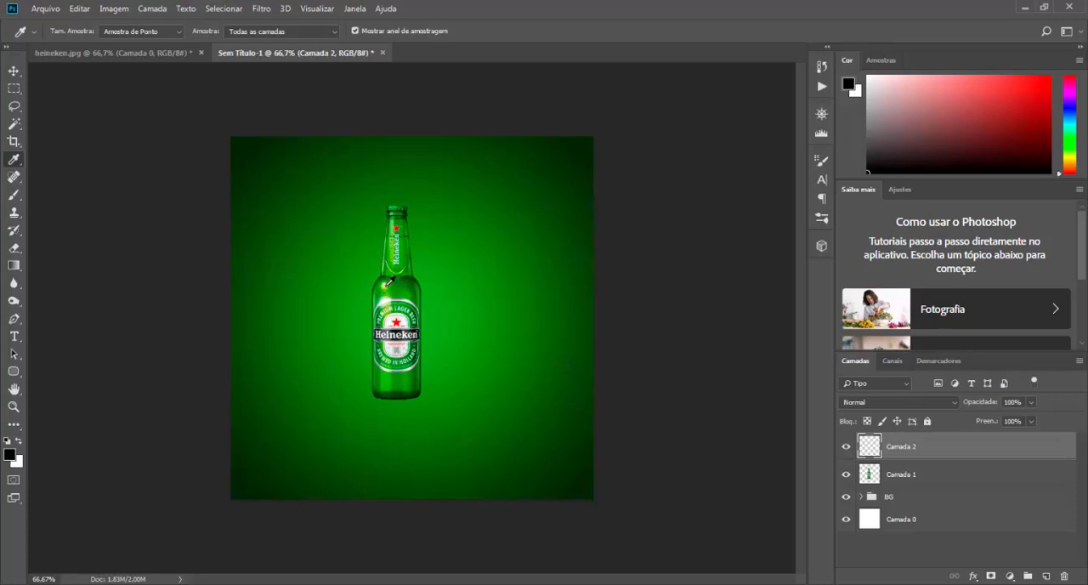
click(388, 284)
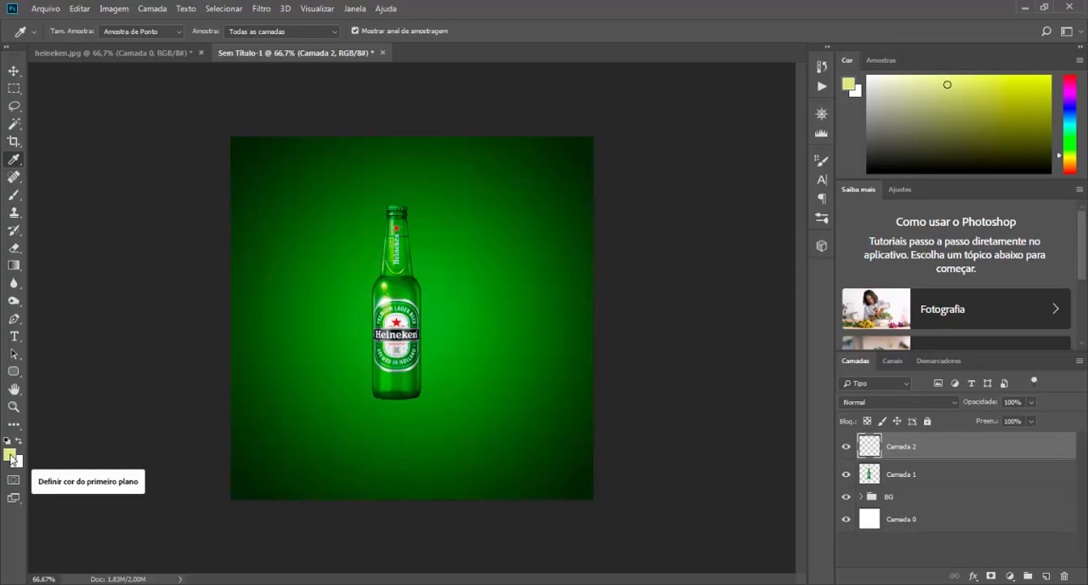
click(14, 197)
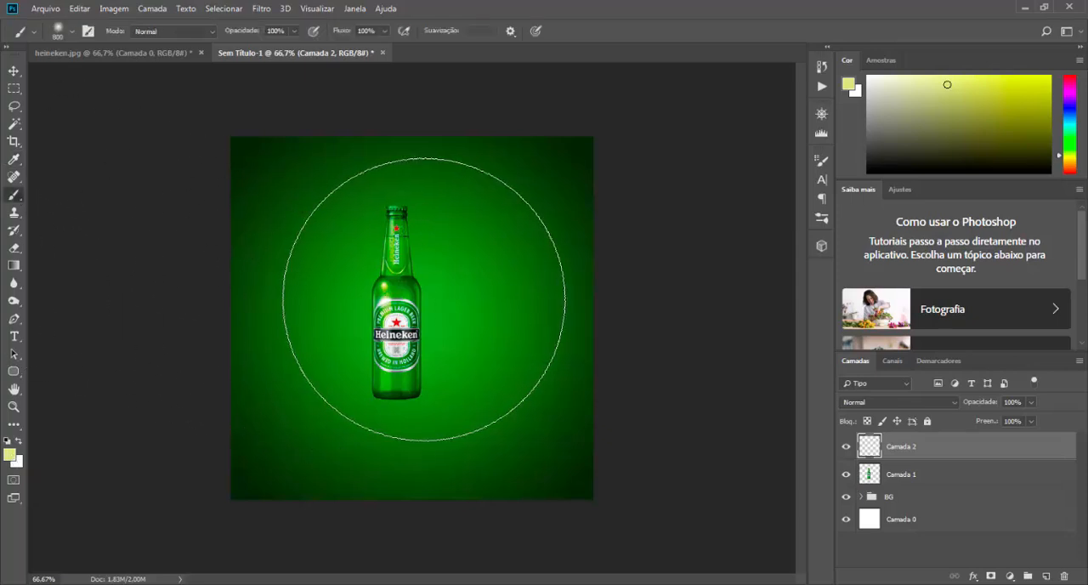
Step: Try yellow brush dabs over the bottle at 0% and 100% hardness and undo them, returning the hardness to 0%
click(396, 280)
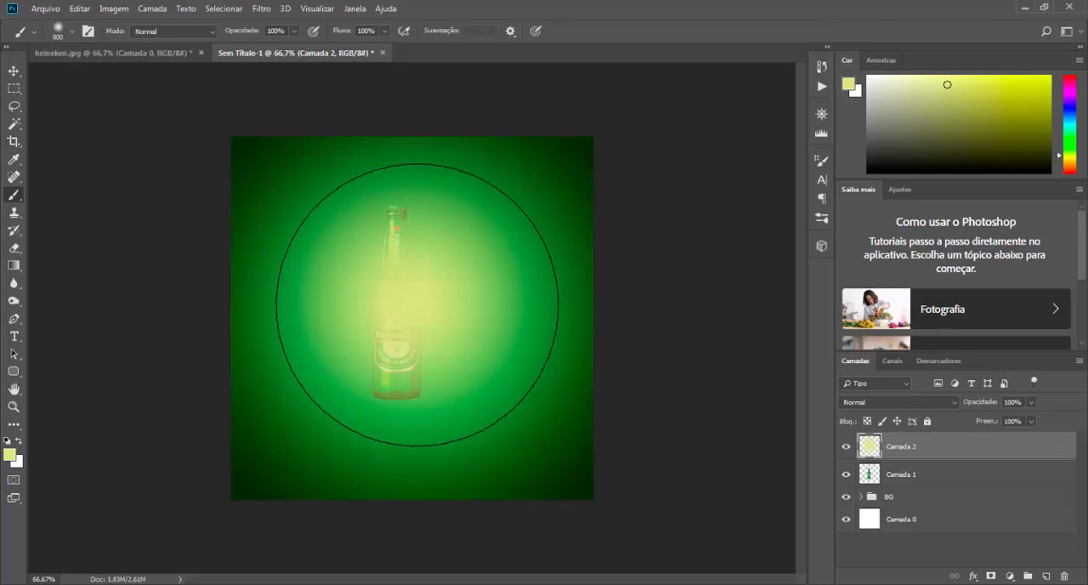
key(ctrl+z)
right_click(419, 176)
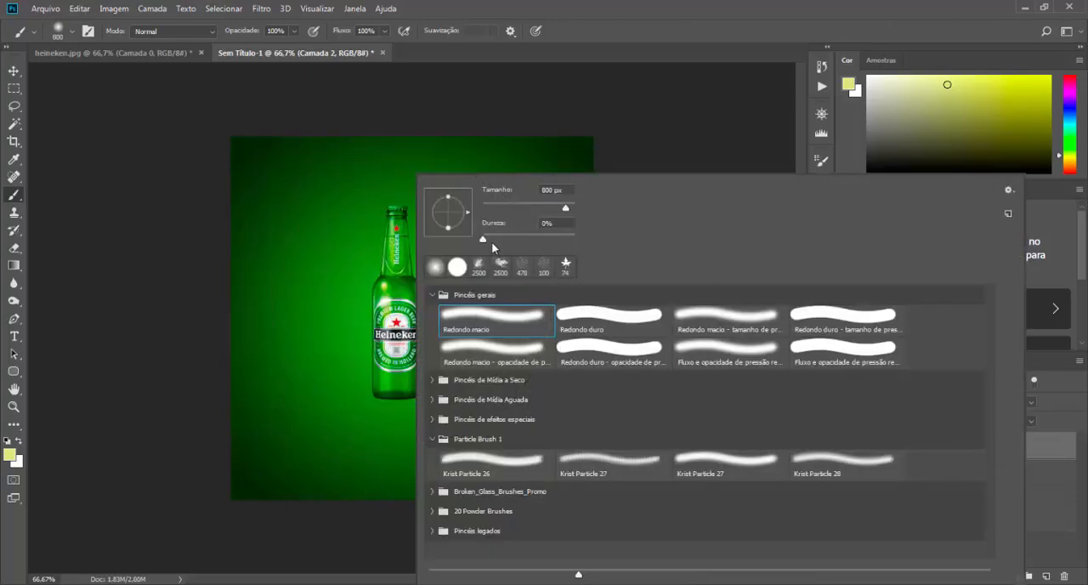
drag(483, 240, 490, 240)
click(401, 301)
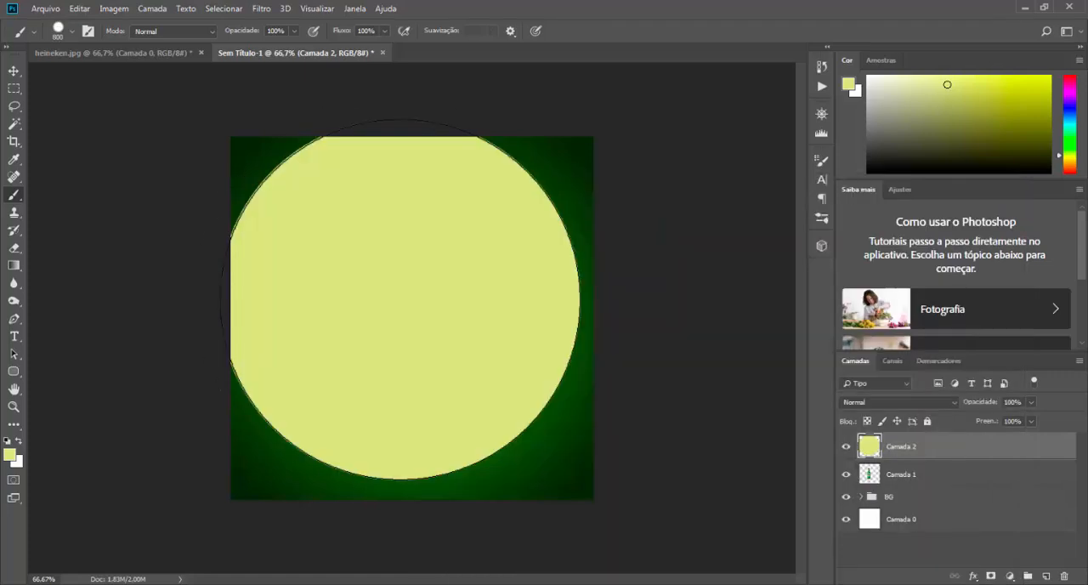
key(ctrl+z)
right_click(429, 315)
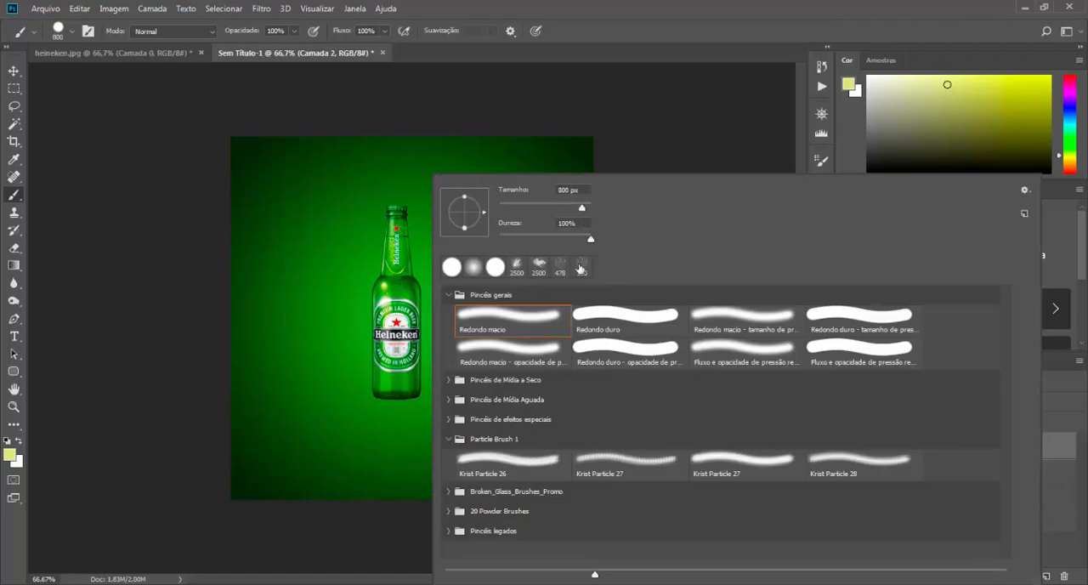
drag(591, 243, 527, 243)
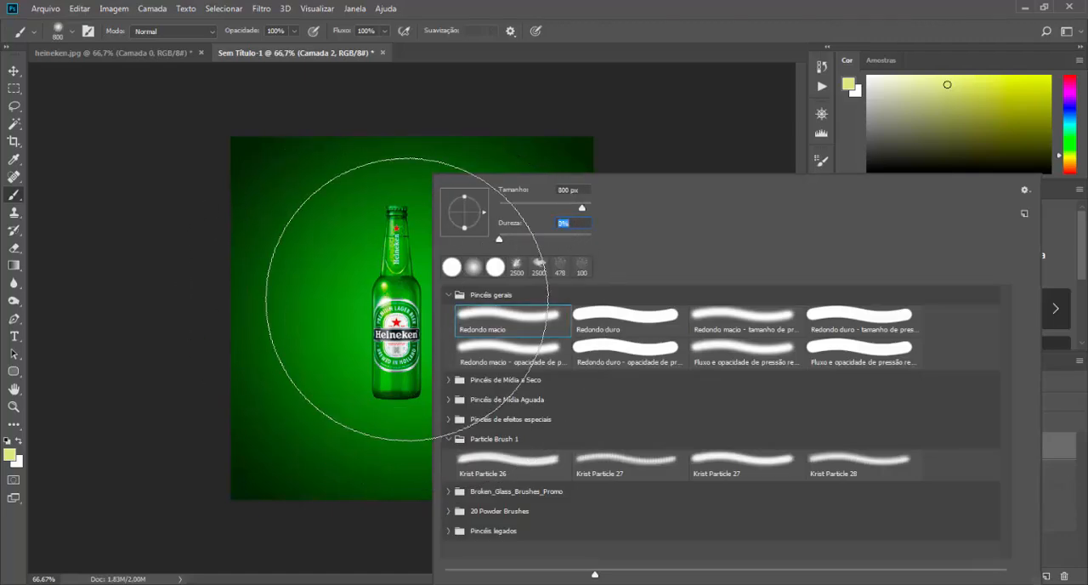
click(402, 303)
key(ctrl+z)
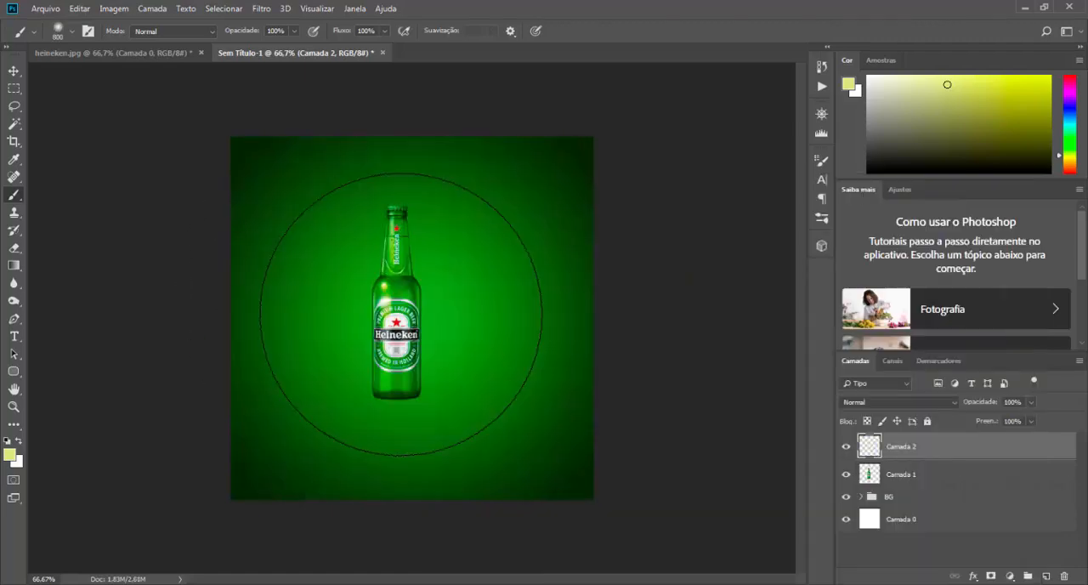
Step: Paint one soft yellow dab centred on the bottle in Camada 2 and set the layer's blend mode to Sobrepor
click(406, 308)
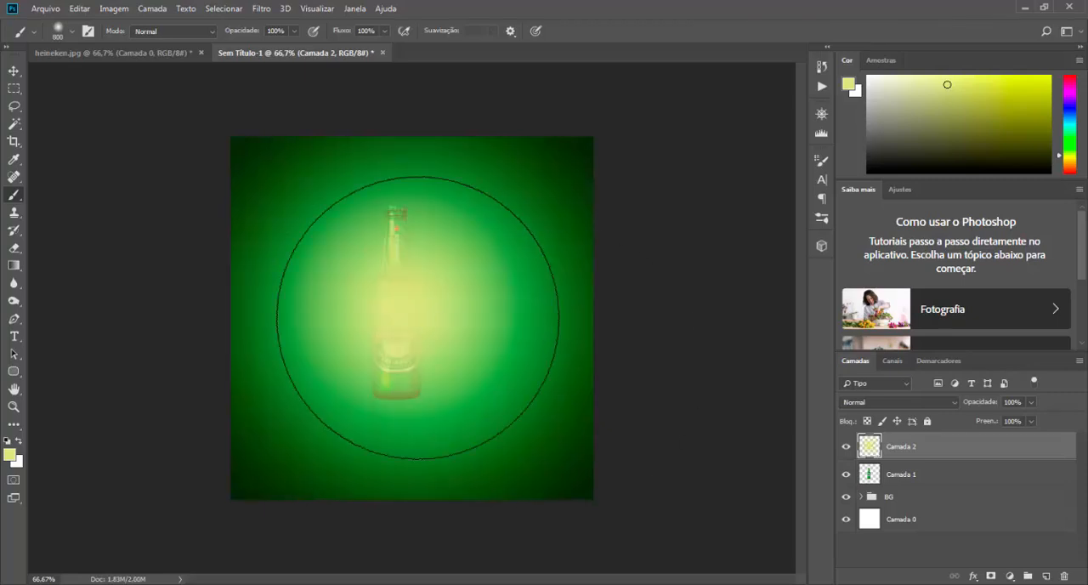
click(876, 403)
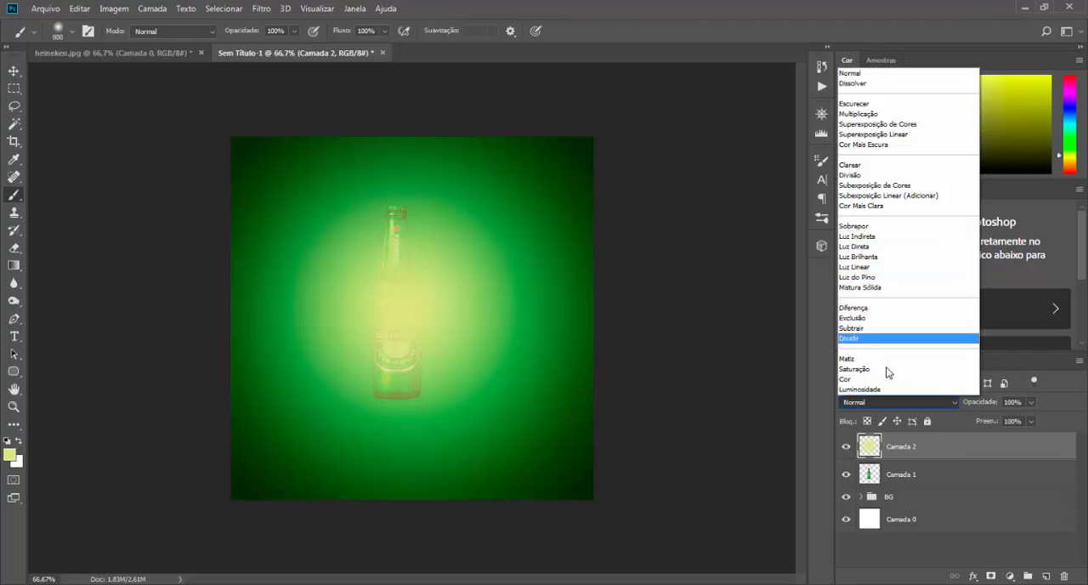
click(827, 434)
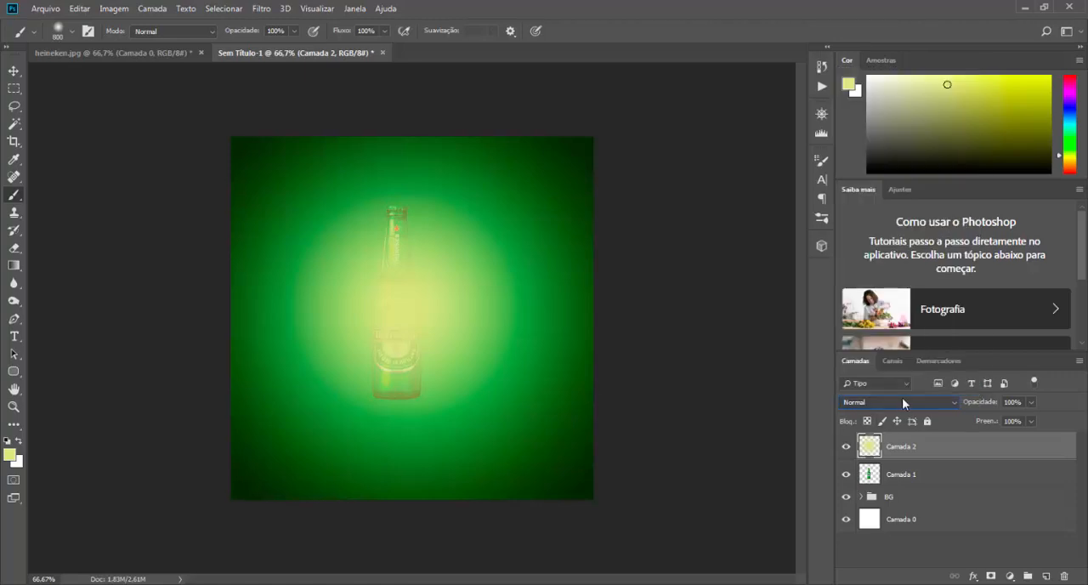
click(903, 401)
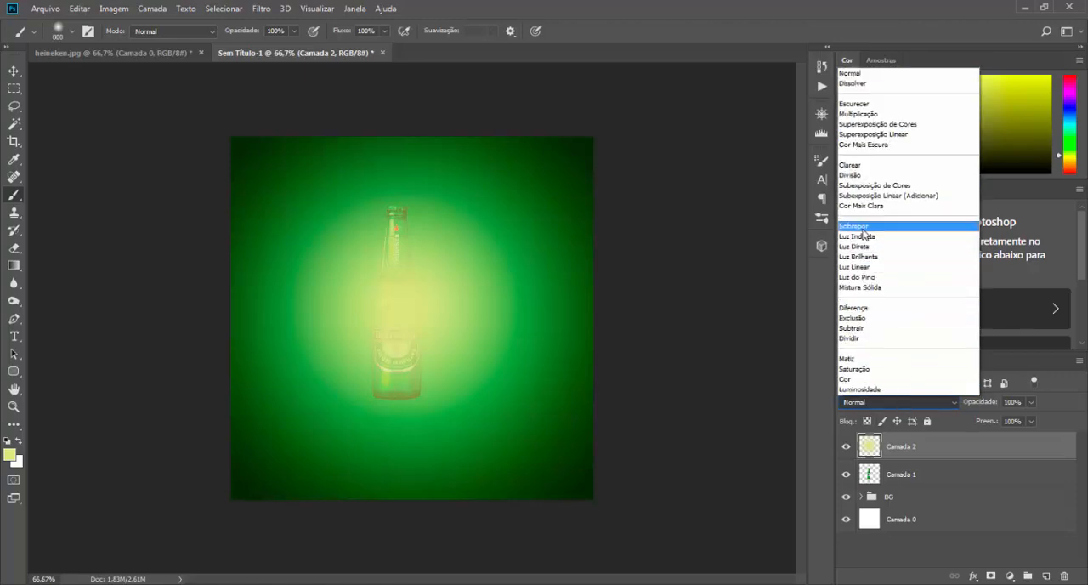
click(863, 228)
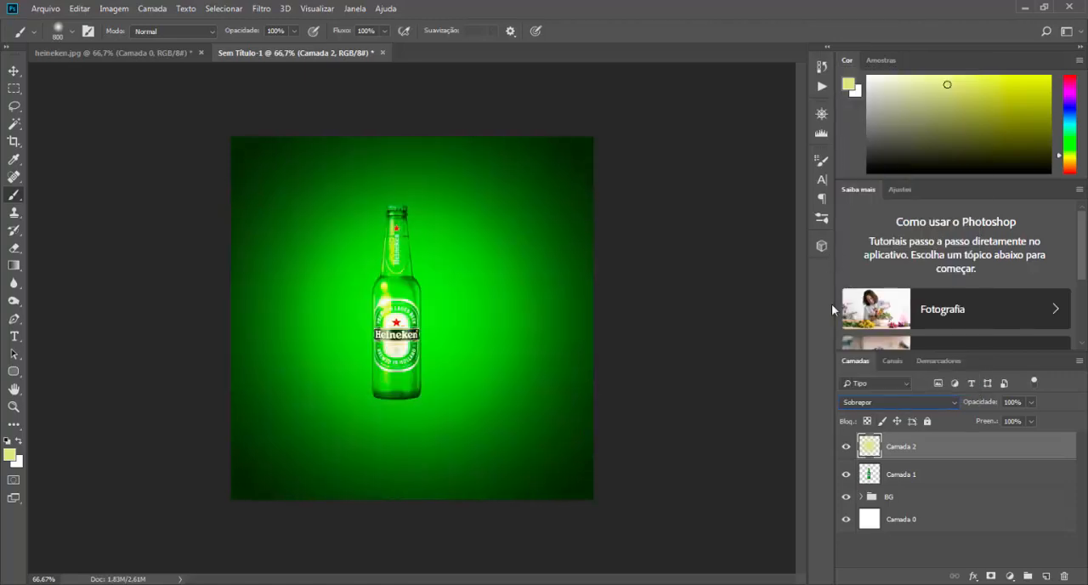
Step: Lower the yellow light layer's opacity to 26% and compare the bottle with the layer hidden and shown
click(1031, 402)
drag(1030, 420, 987, 423)
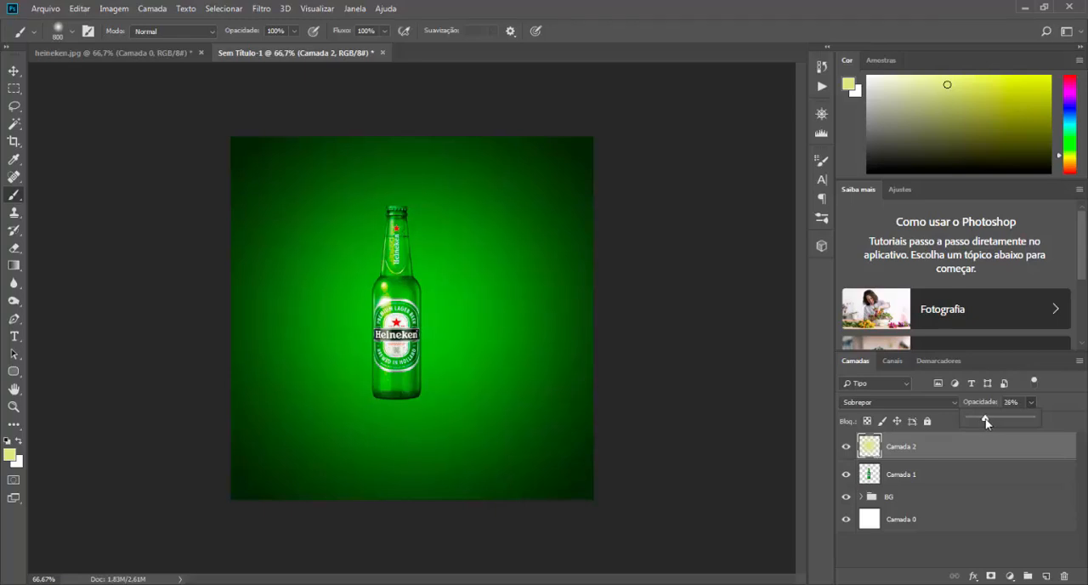
click(845, 450)
click(845, 450)
click(845, 450)
click(845, 450)
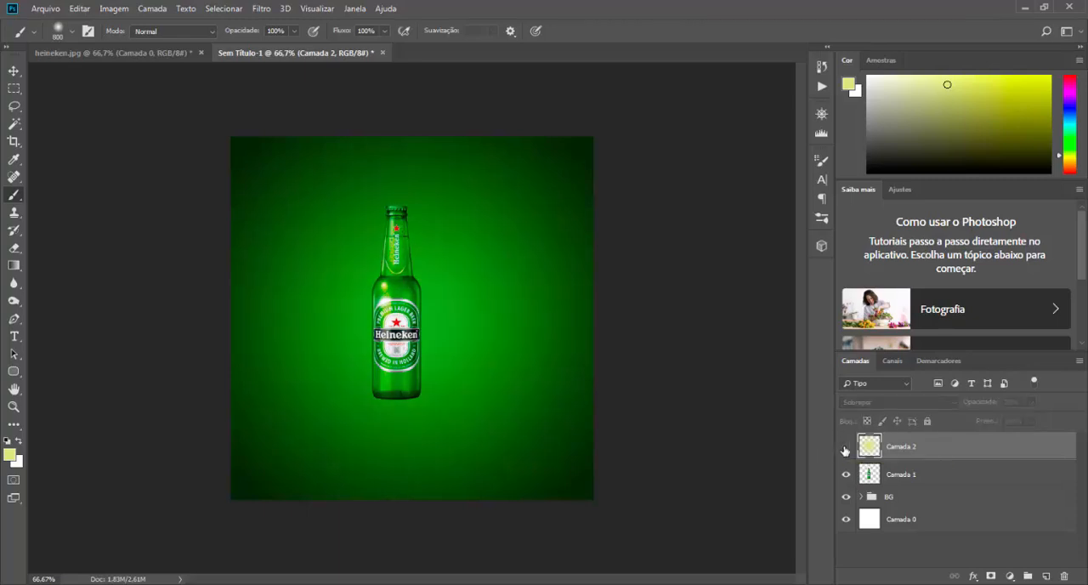
click(845, 450)
Step: Reduce the yellow light layer's opacity to 14% and check it with the layer hidden and shown
drag(1032, 409, 1024, 422)
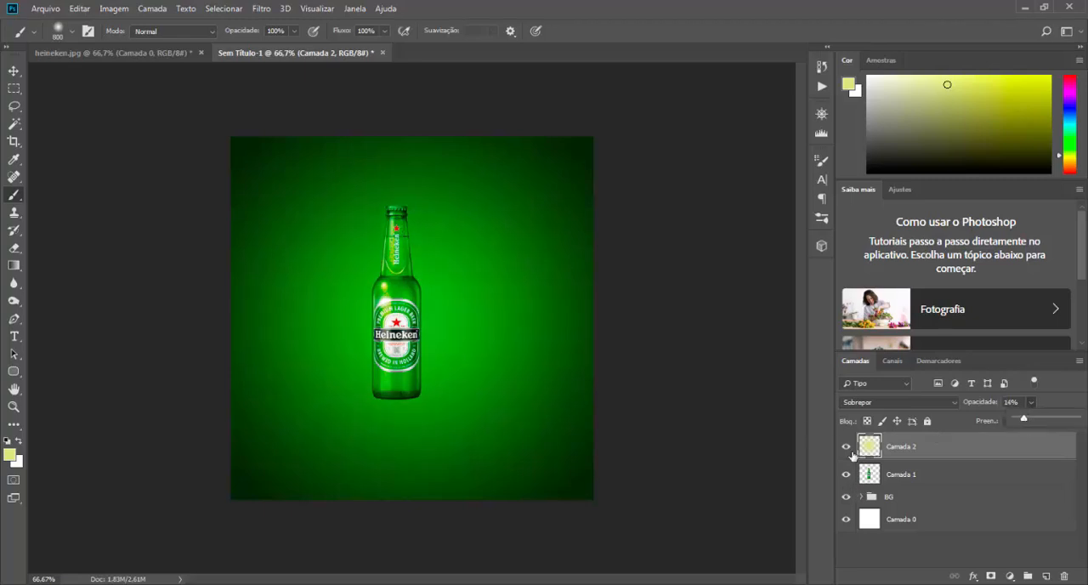
click(847, 447)
click(849, 448)
Step: Rename the yellow light layer luz and the bottle layer garrafa
double_click(903, 447)
text(luz)
double_click(907, 474)
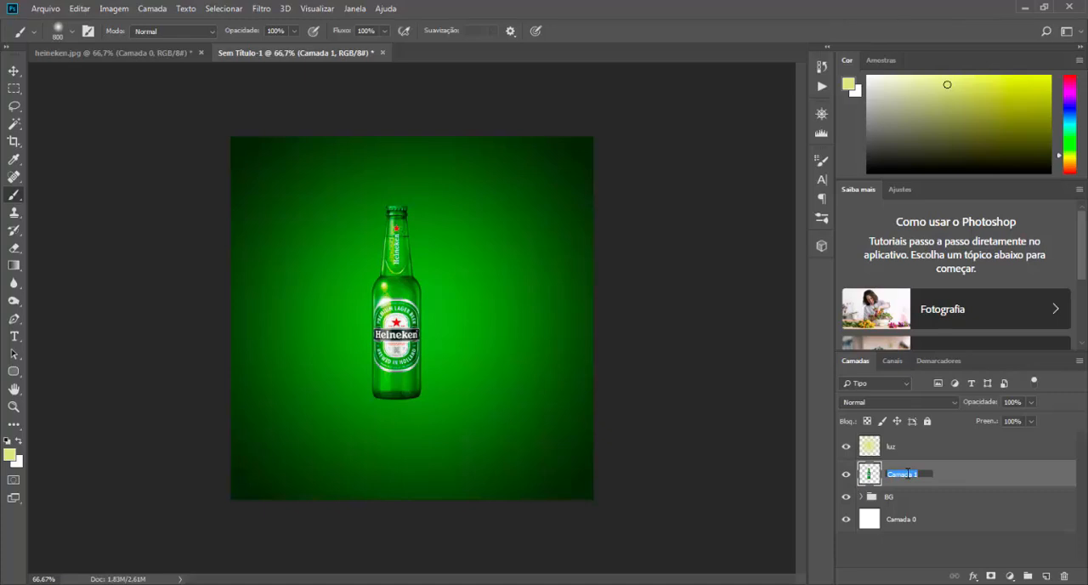
text(garrafa)
key(Return)
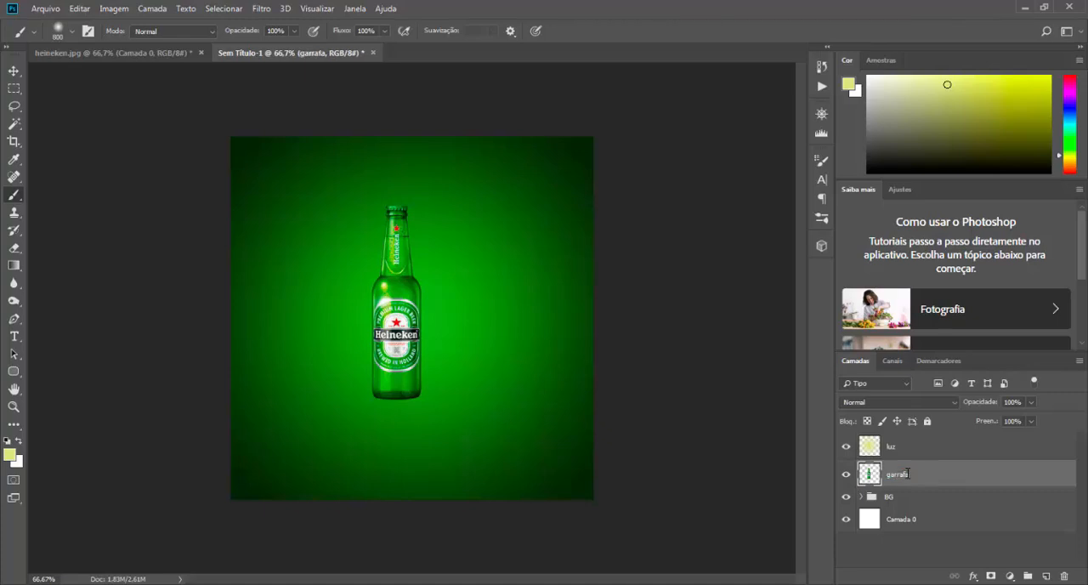
Step: Group the luz and garrafa layers and name the group GARRAFA
click(893, 447)
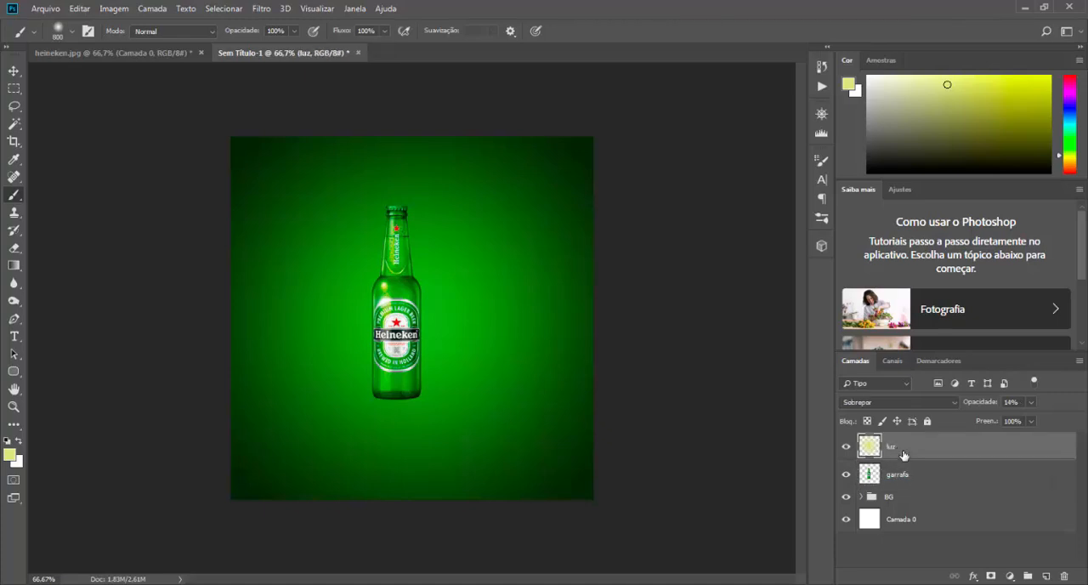
shift+click(903, 475)
key(ctrl+g)
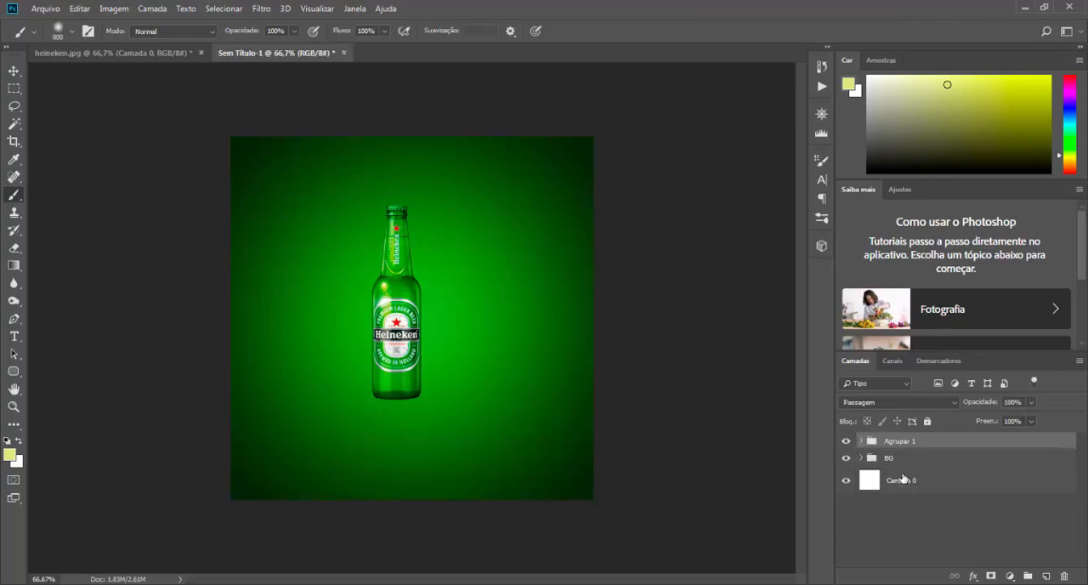
double_click(897, 441)
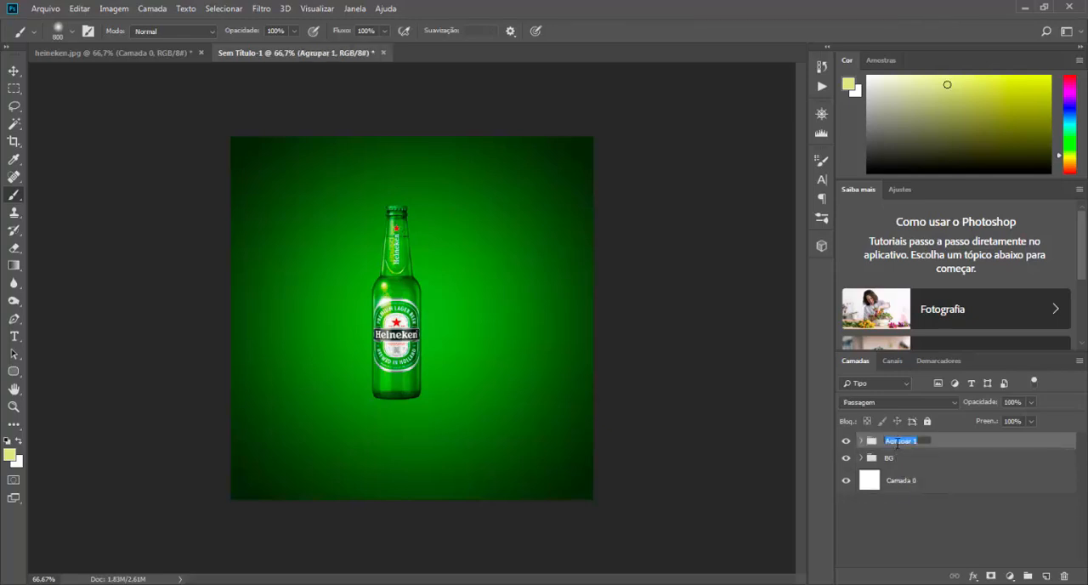
text(GARRAFA)
key(Return)
Step: Clip the luz layer to the garrafa layer inside the GARRAFA group and compare it hidden and shown
click(861, 440)
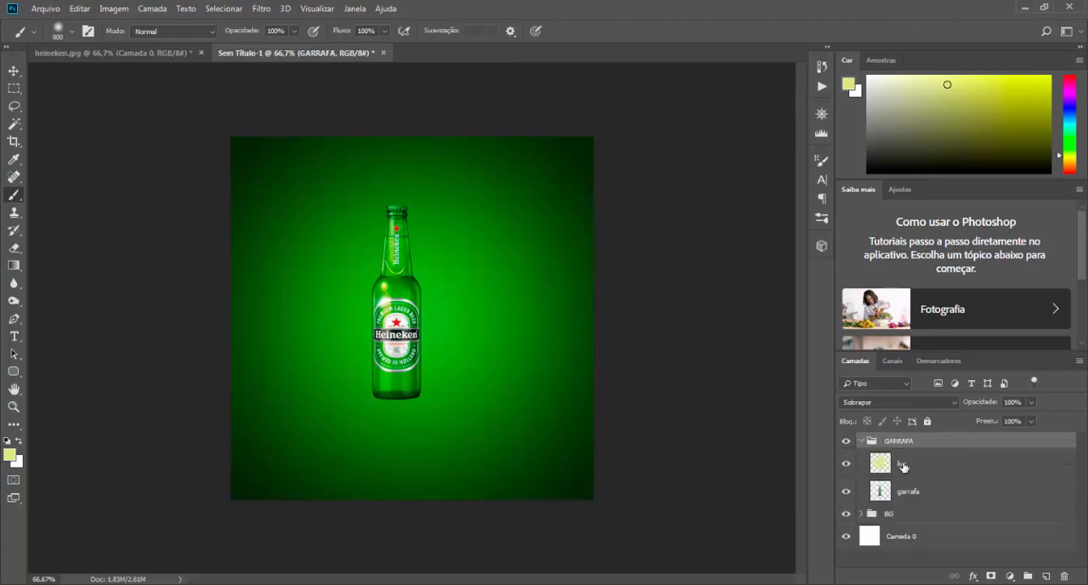
click(903, 465)
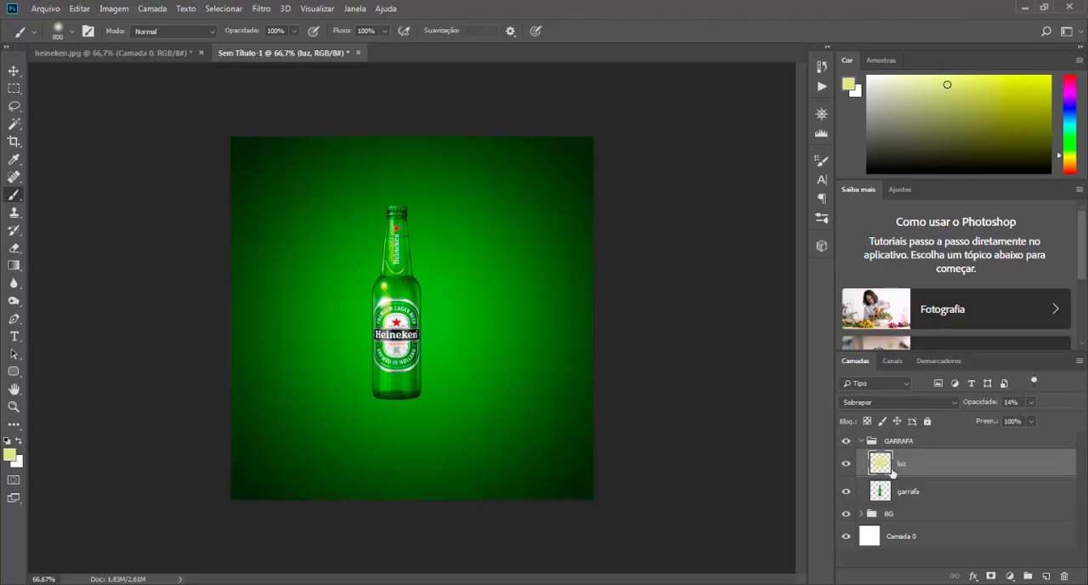
right_click(917, 467)
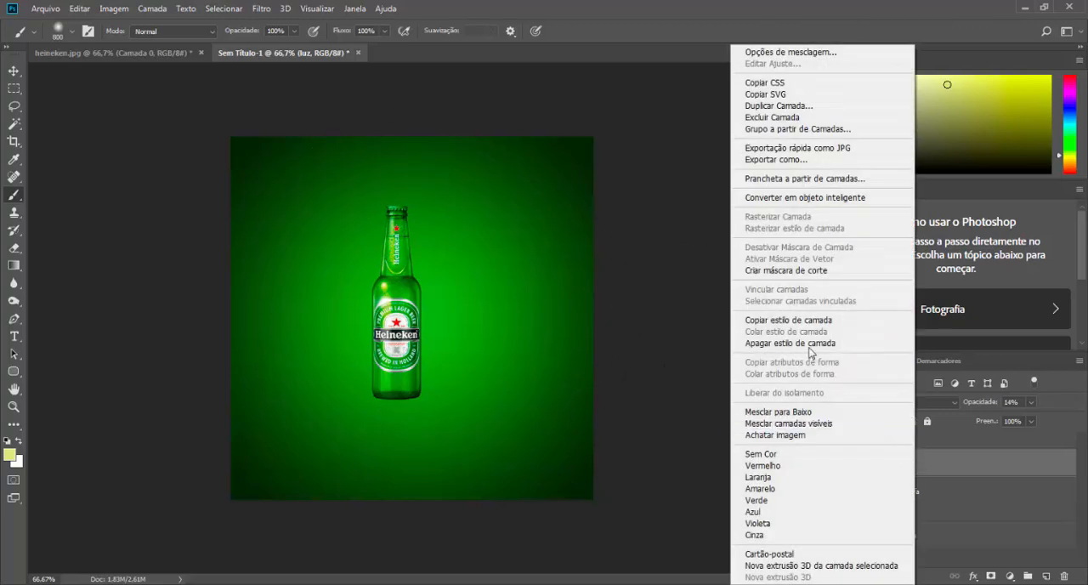
click(784, 272)
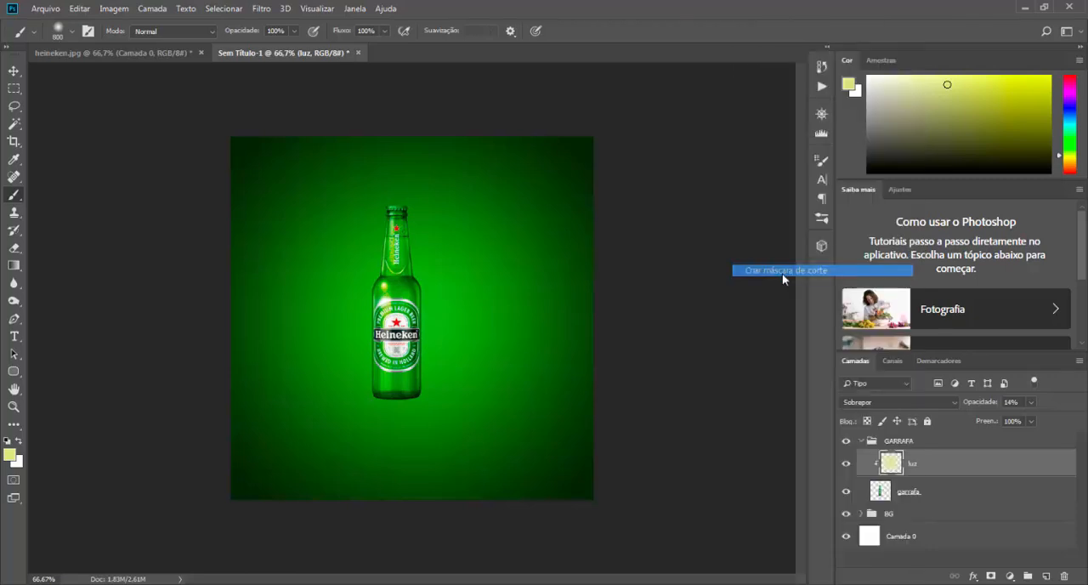
click(846, 467)
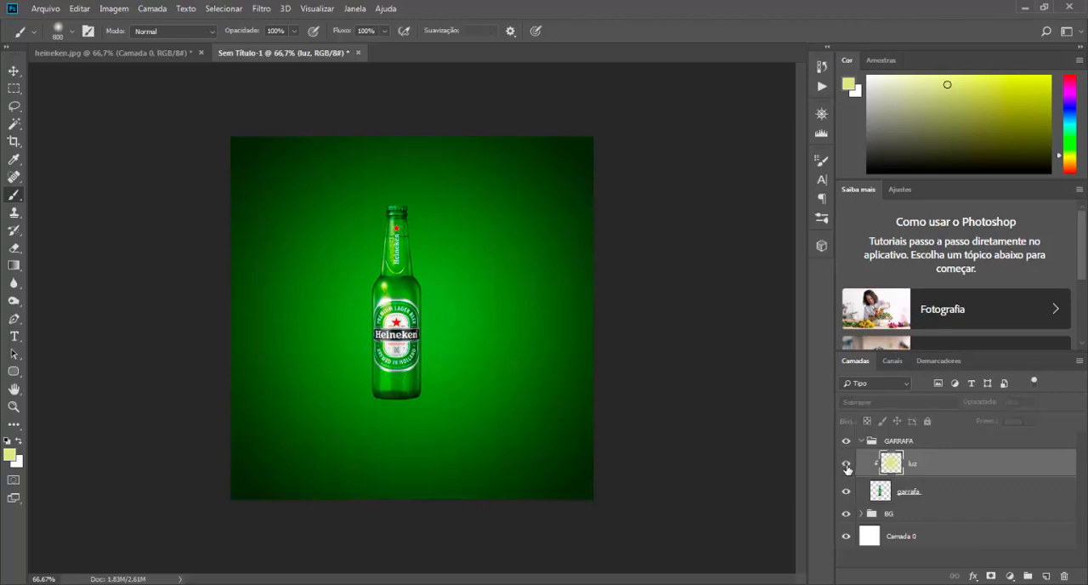
click(847, 467)
click(847, 467)
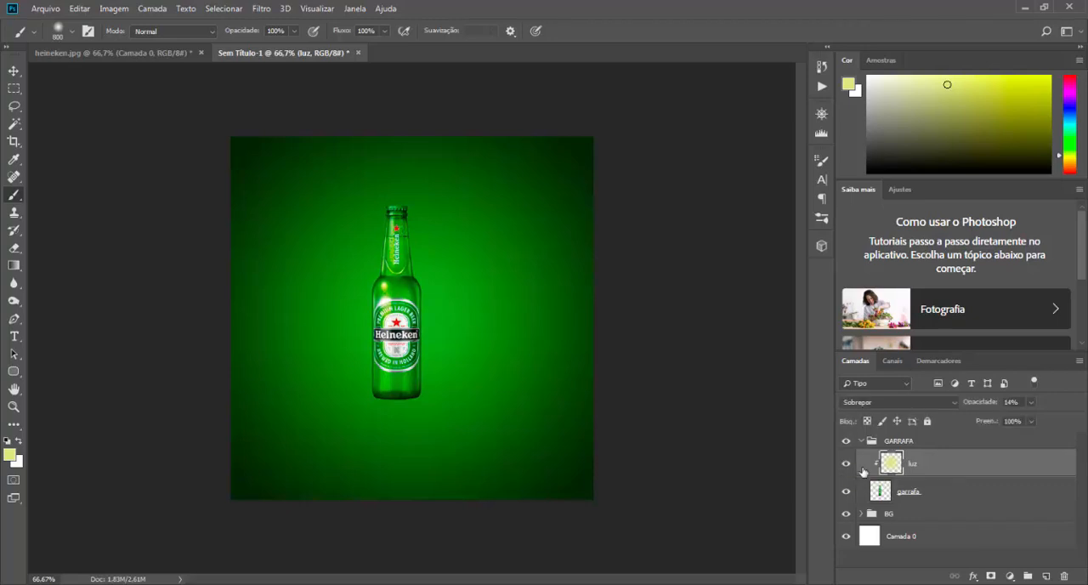
Step: Release the luz layer's clipping mask and create it again on the garrafa layer
key(ctrl+alt+g)
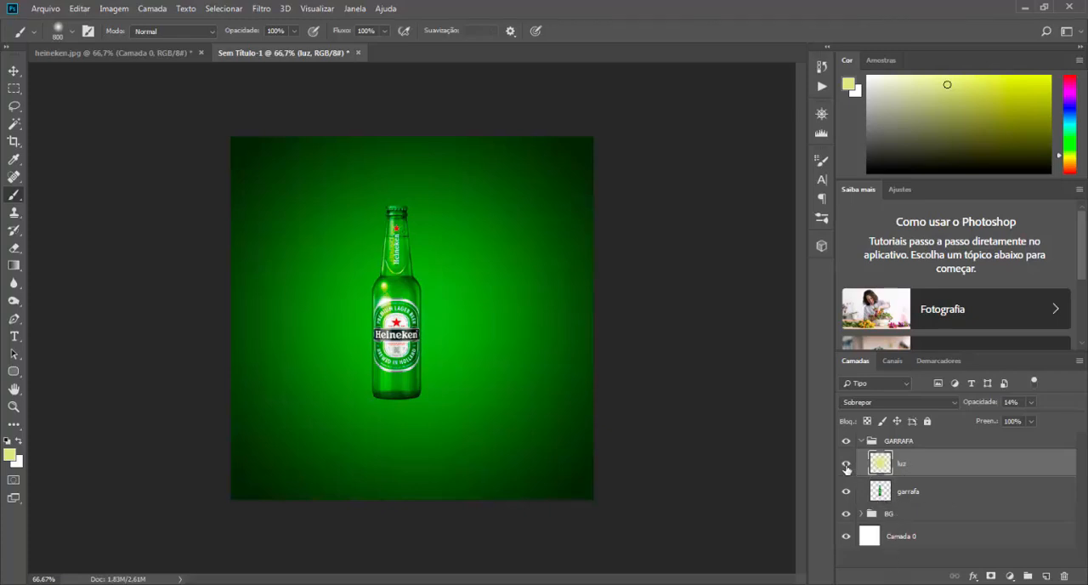
right_click(920, 468)
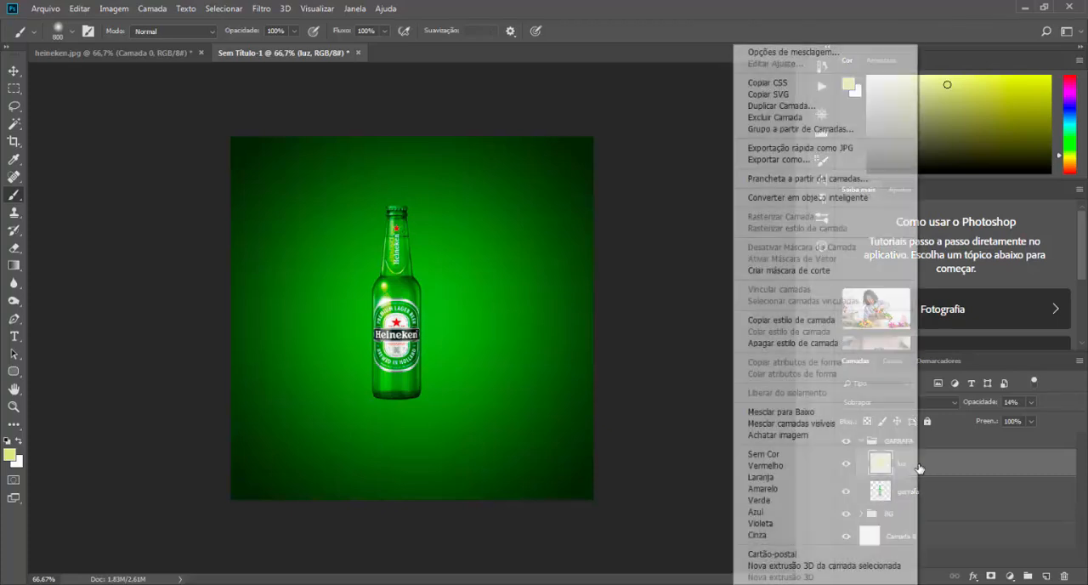
click(791, 272)
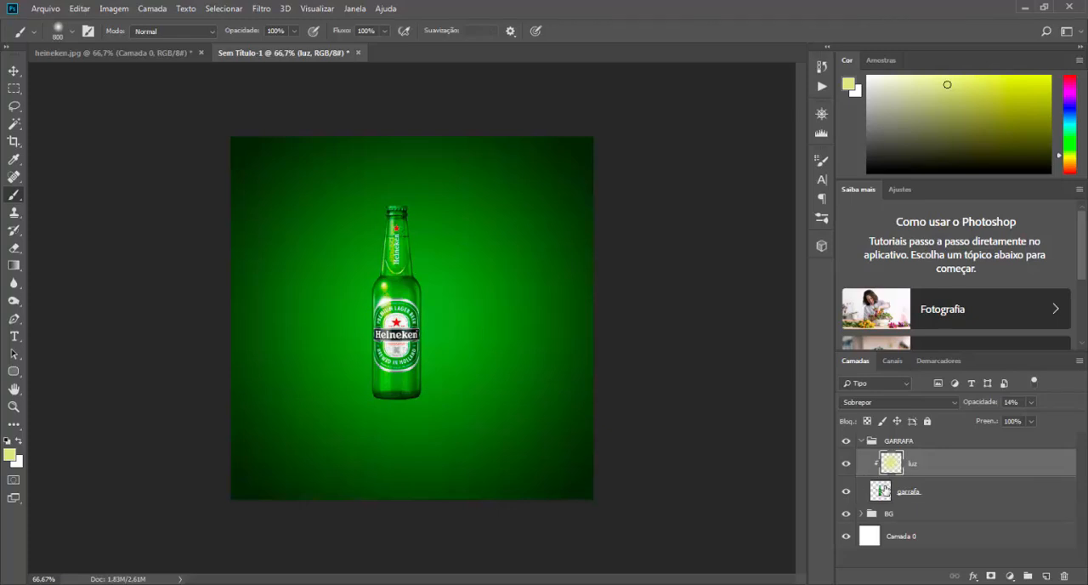
Step: Compare the bottle with the clipped luz layer hidden and shown
click(846, 464)
click(846, 464)
click(846, 464)
click(846, 464)
click(846, 465)
click(846, 464)
click(846, 464)
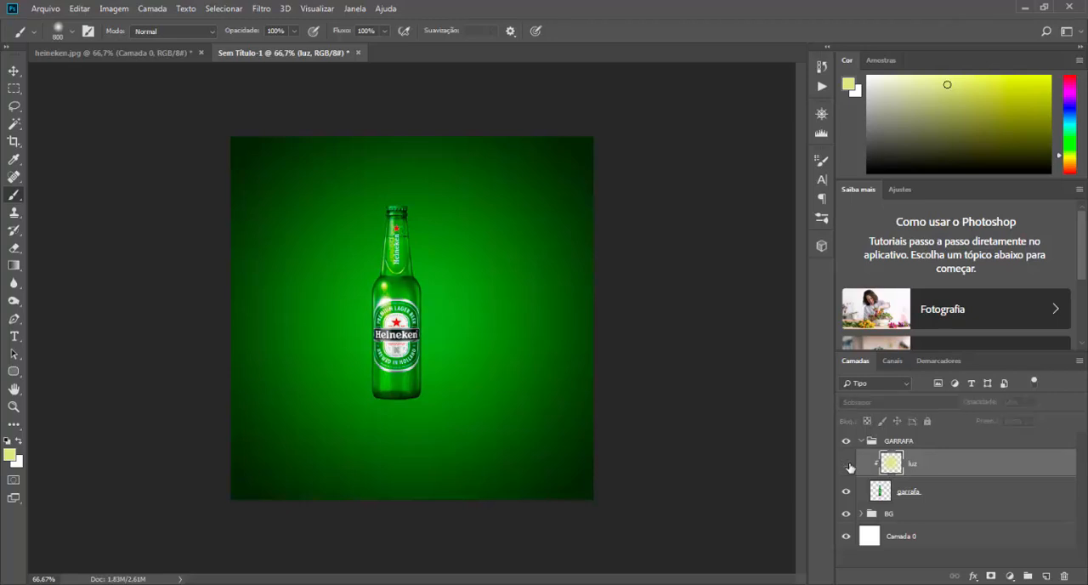
click(846, 464)
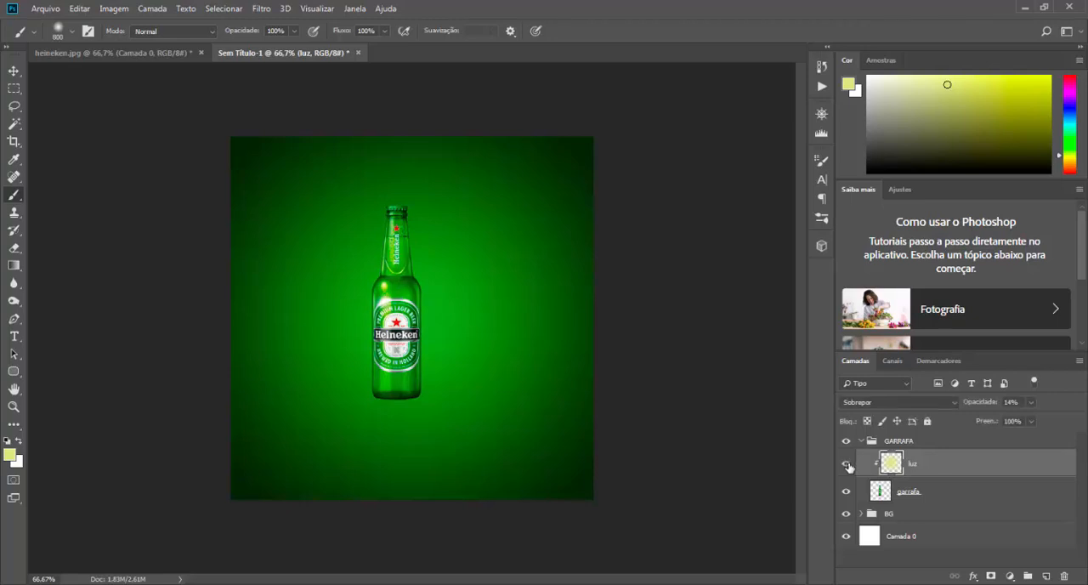
click(847, 465)
click(847, 464)
click(846, 464)
Step: Raise the luz layer's opacity to about 25%, compare it hidden and shown, and collapse the GARRAFA group
mouse_move(1024, 421)
mouse_down()
mouse_move(1042, 423)
mouse_move(1032, 423)
mouse_up()
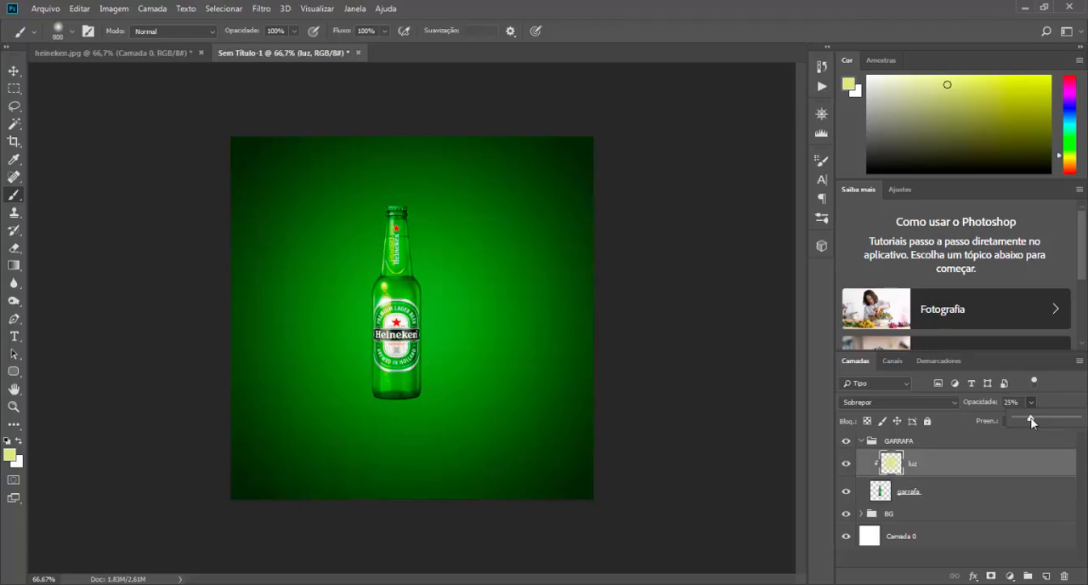
click(846, 465)
click(846, 466)
click(846, 466)
click(846, 467)
click(846, 467)
click(846, 468)
click(862, 441)
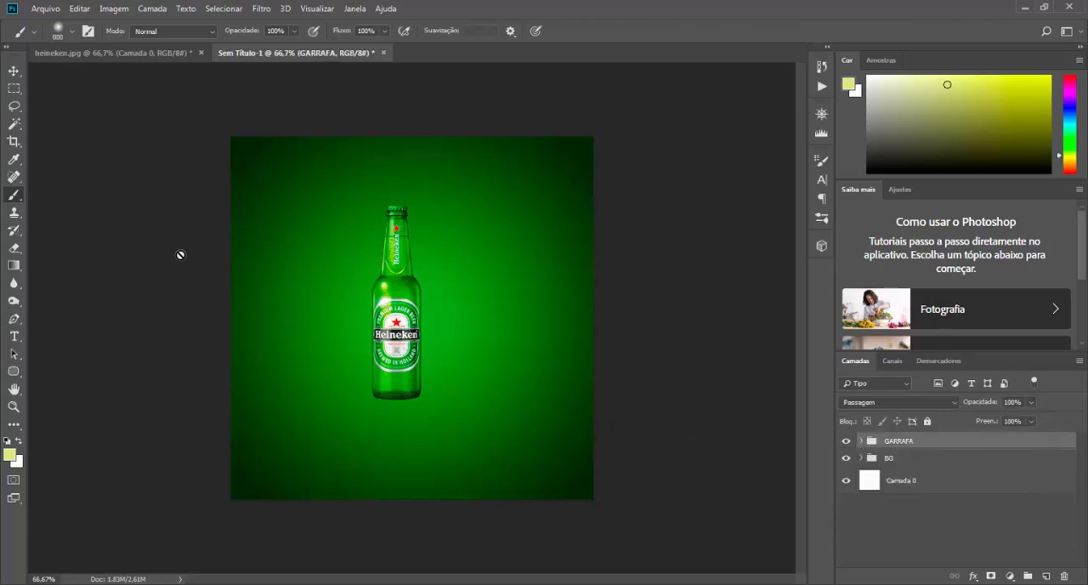
Step: Move the GARRAFA group slightly down and to the left, and scale it to about 105%
click(16, 70)
mouse_move(391, 312)
mouse_down()
mouse_move(378, 311)
mouse_move(435, 281)
mouse_move(437, 330)
mouse_move(361, 331)
mouse_move(389, 328)
mouse_up()
key(ctrl+t)
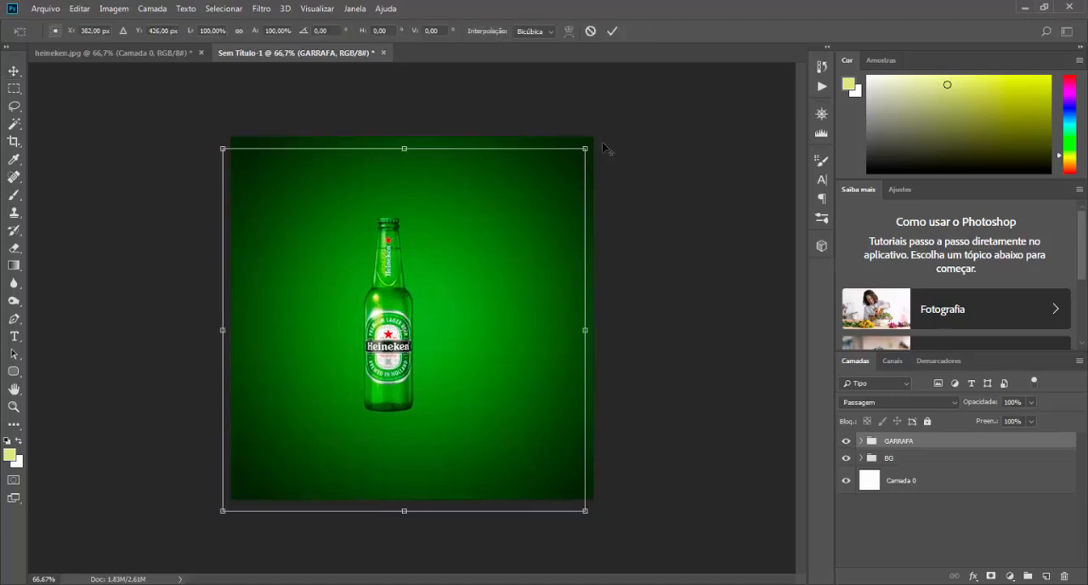
drag(586, 146, 598, 137)
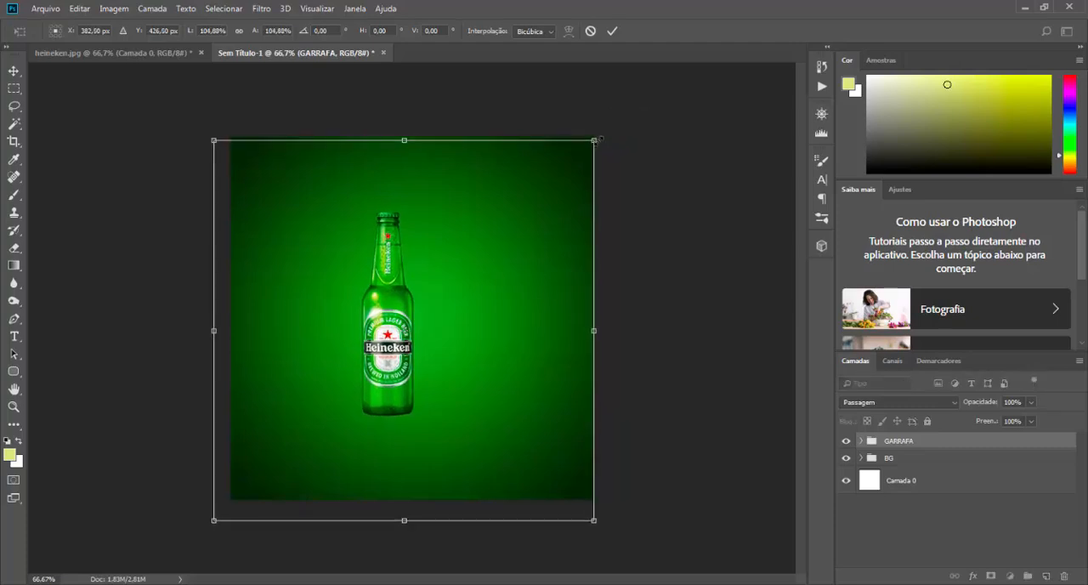
click(611, 33)
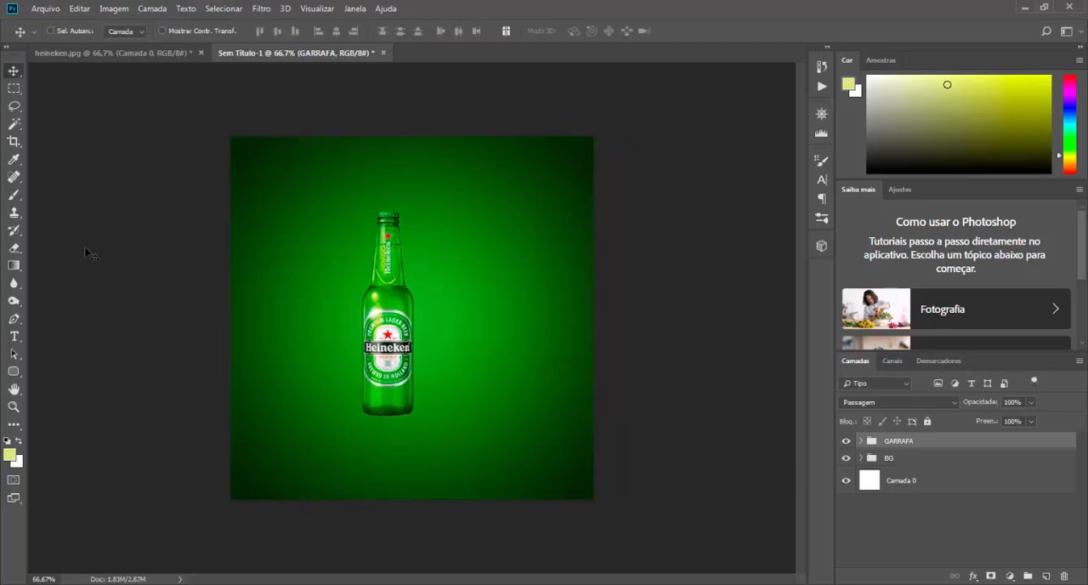
Step: Add the text BEBA beside the bottle's neck as a new text layer
click(14, 336)
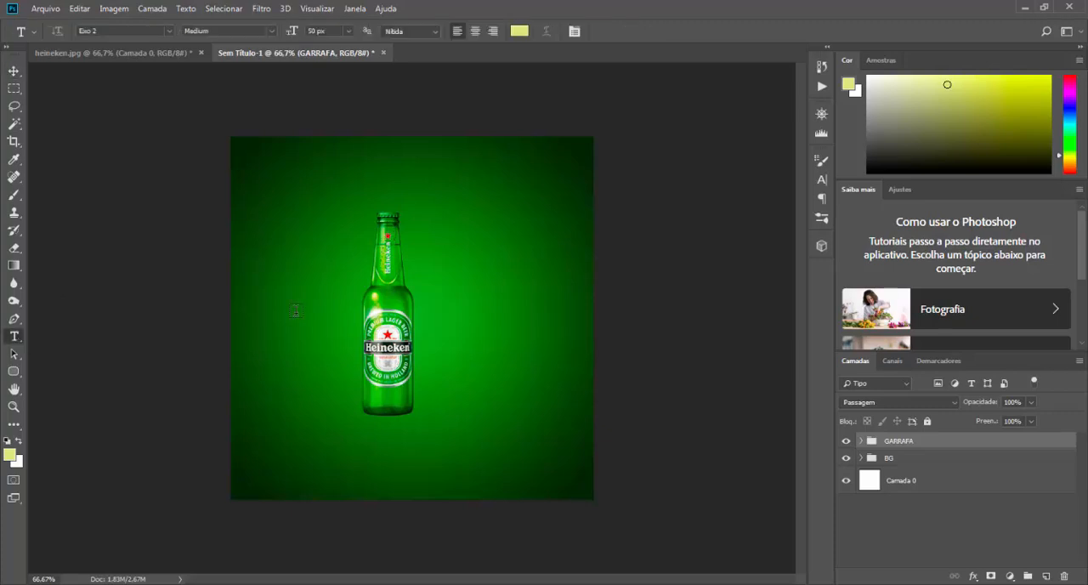
click(340, 244)
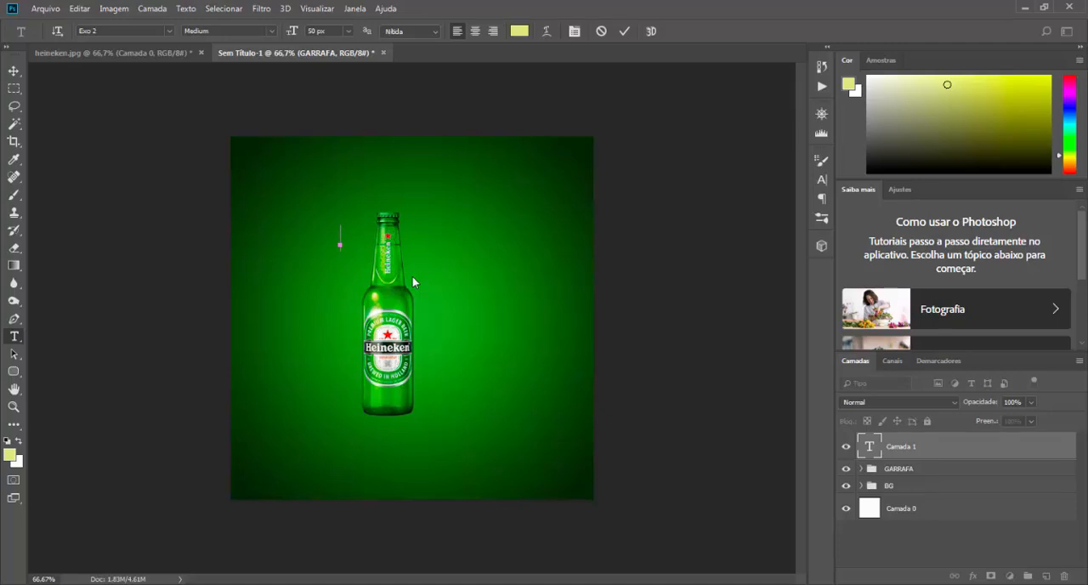
text(BEBA)
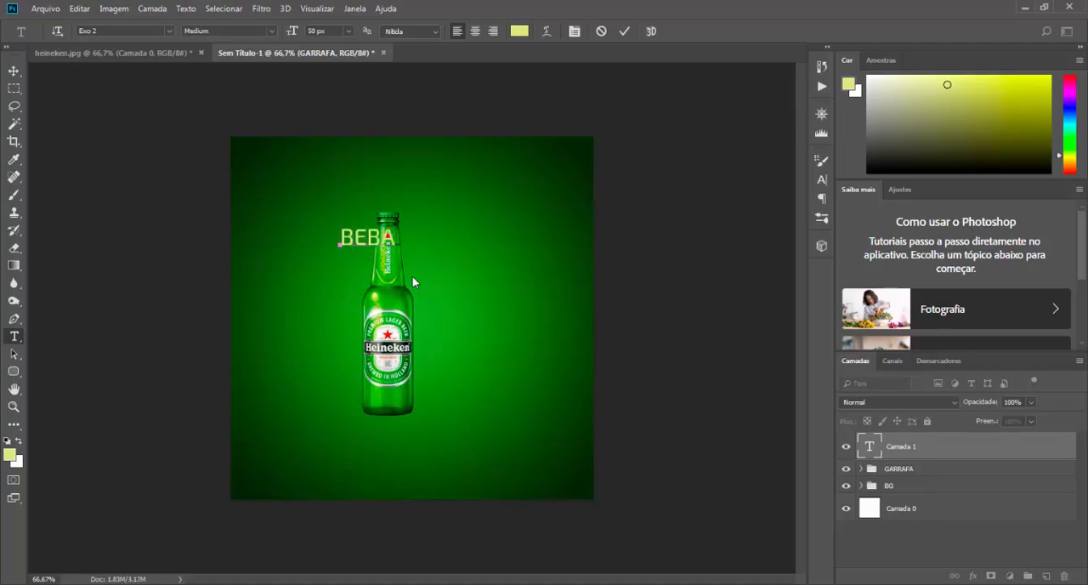
click(624, 31)
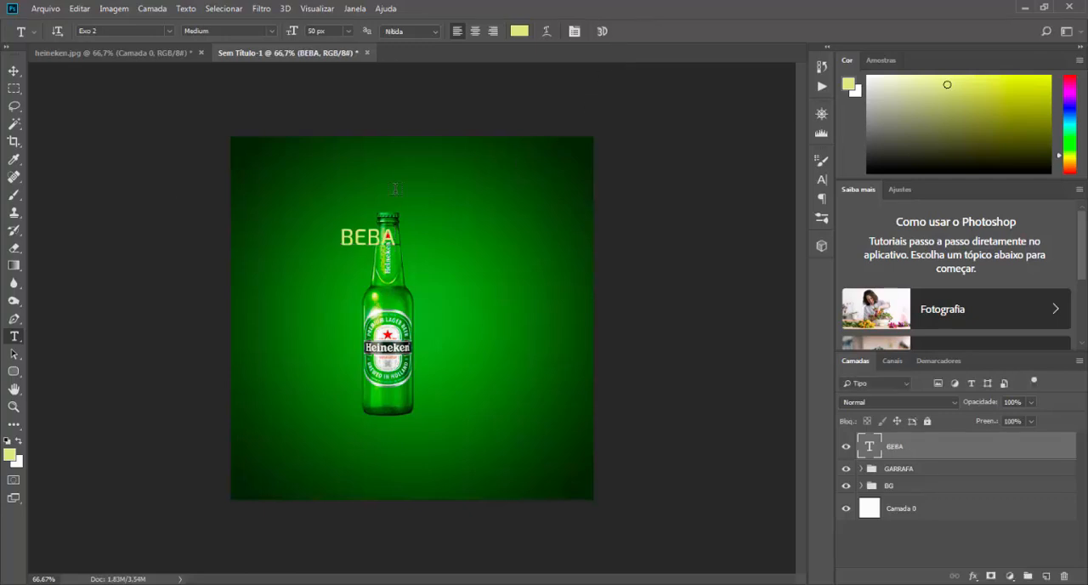
Step: Set the BEBA text's font to Montserrat Black
click(12, 72)
click(821, 179)
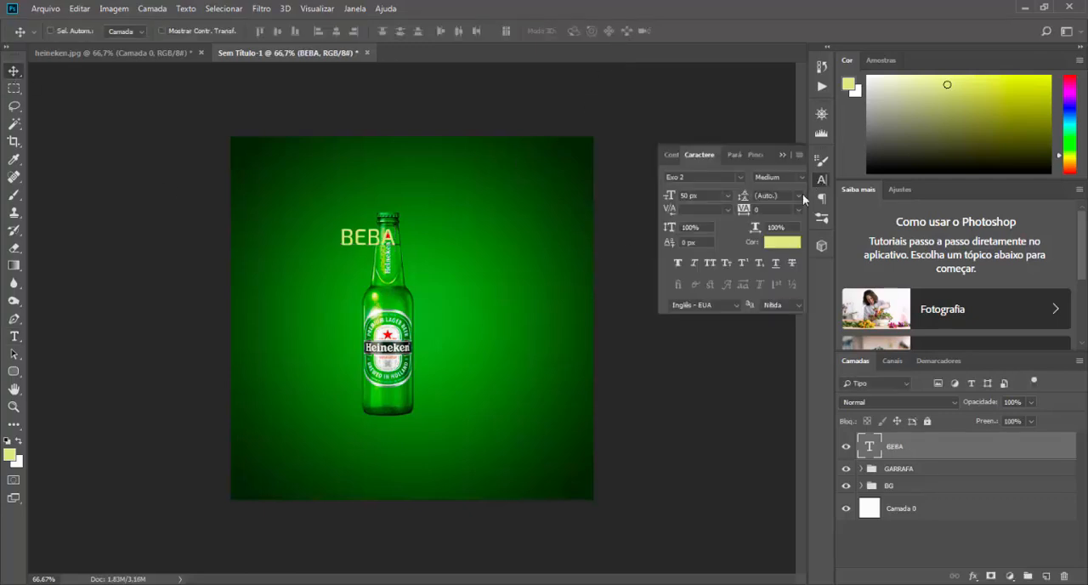
click(702, 178)
text(Montserrat)
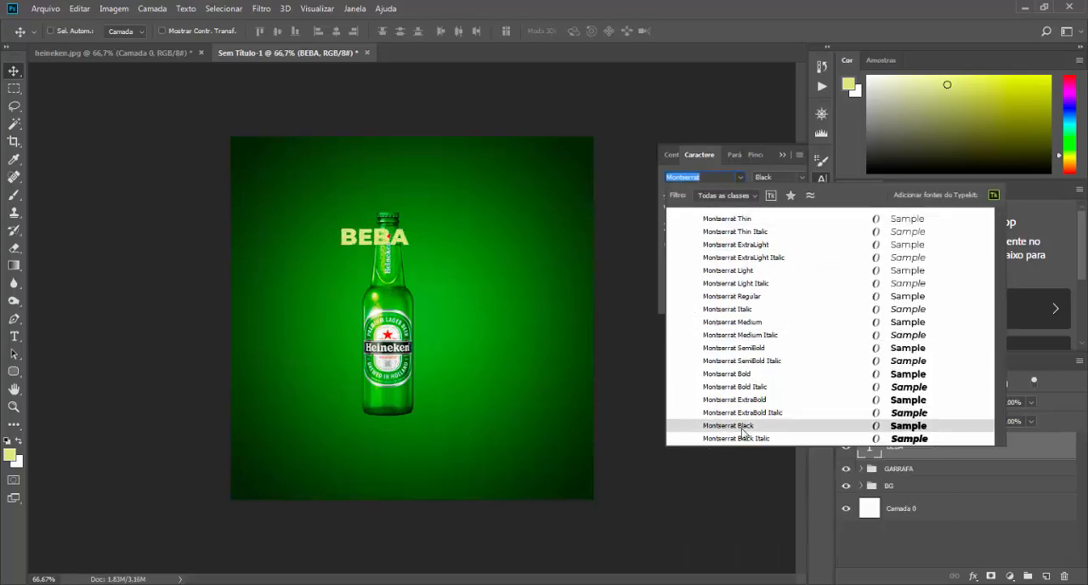
click(740, 426)
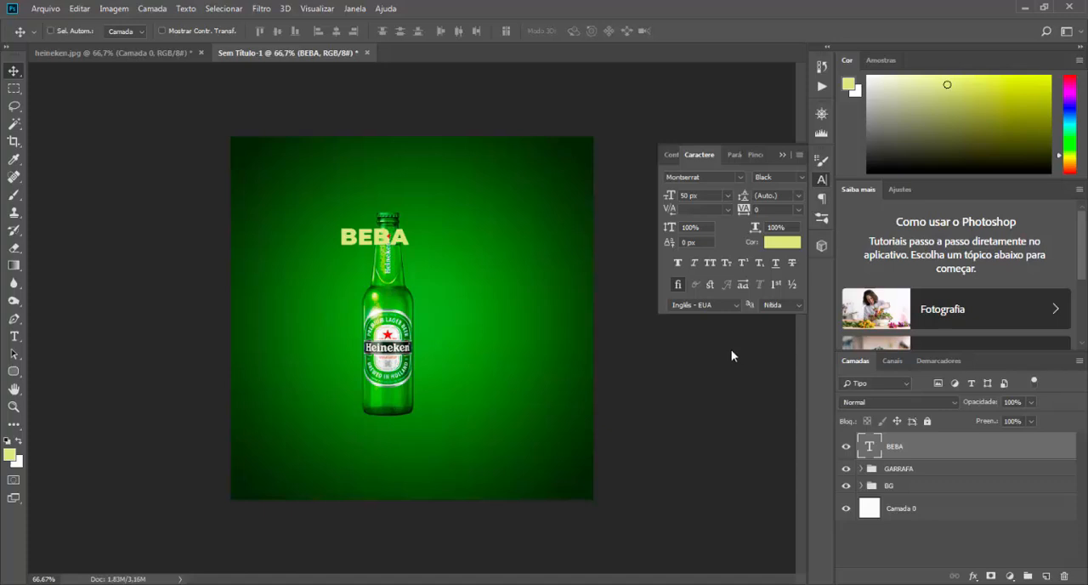
Step: Set the BEBA text's font size to 100 px
click(728, 197)
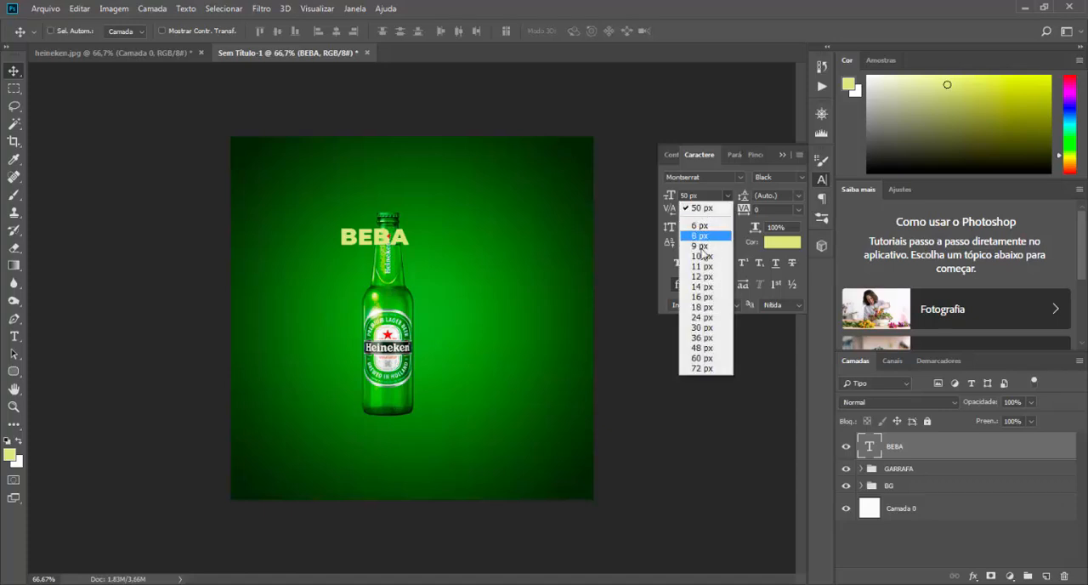
click(699, 195)
double_click(699, 196)
text(1)
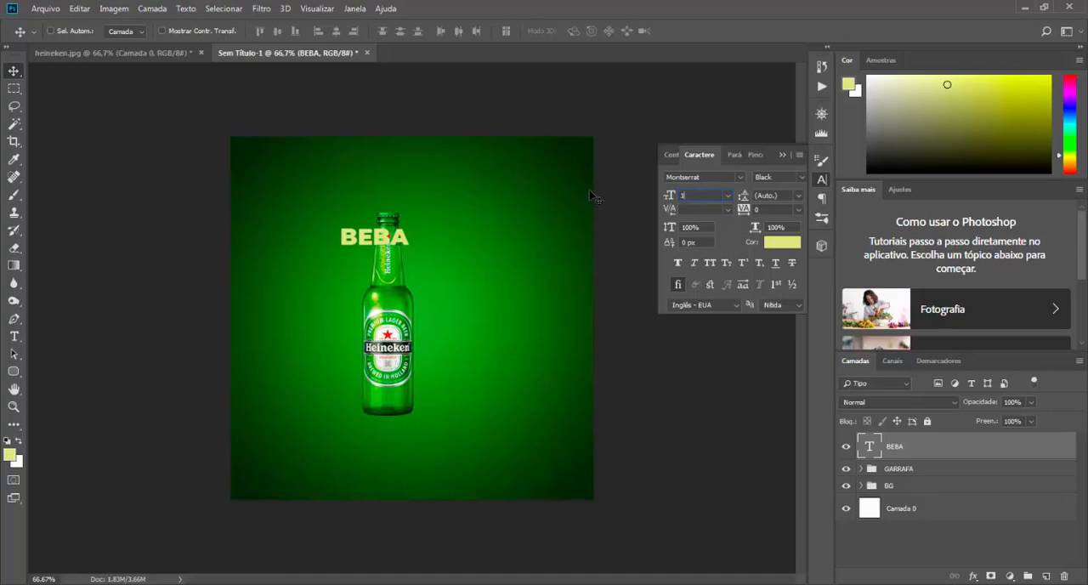
text(00)
key(Return)
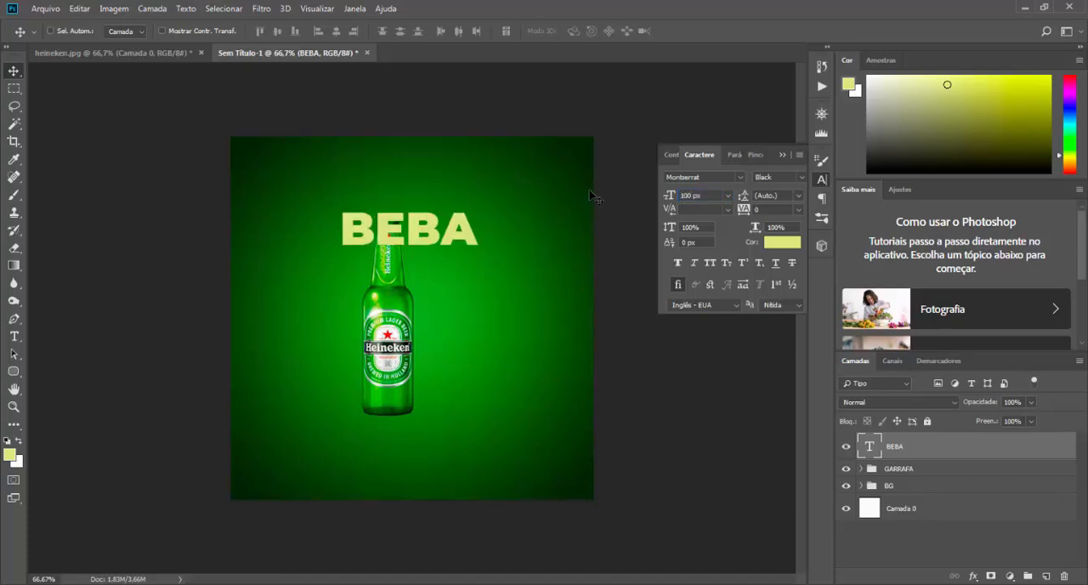
Step: Set the BEBA text's colour to white (ffffff) and collapse the character settings
click(775, 245)
text(ffffff)
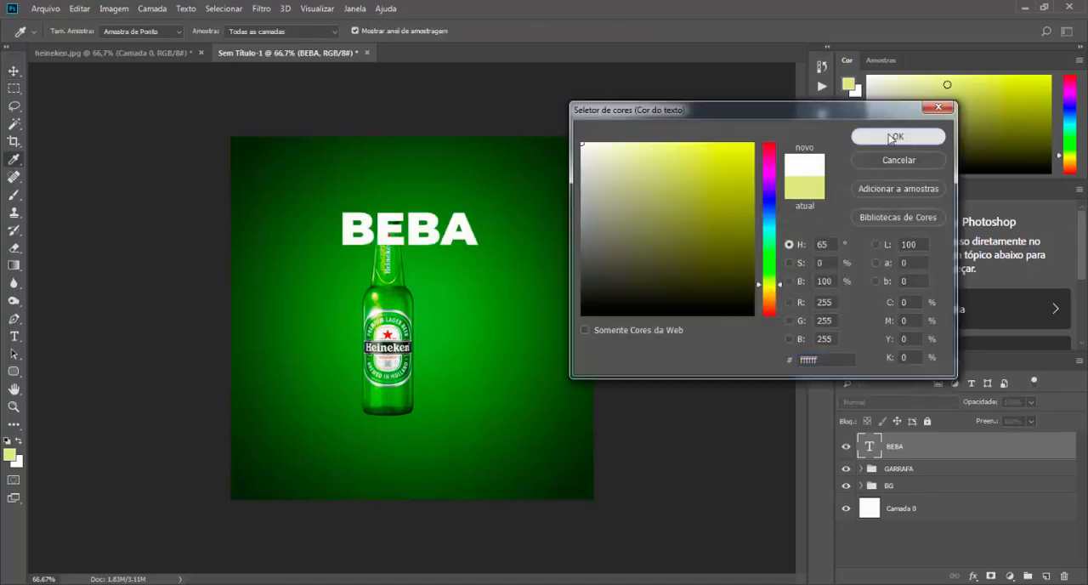
click(894, 137)
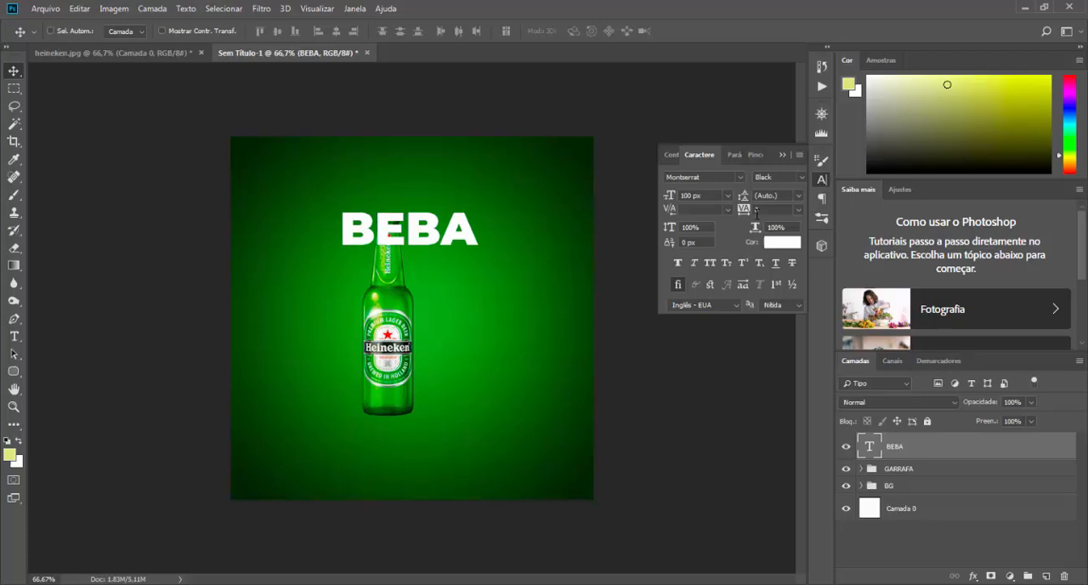
click(782, 155)
Step: Move the BEBA text down and to the left so it crosses the bottle's neck
drag(426, 235, 382, 257)
key(Right)
key(Right)
key(Right)
key(Right)
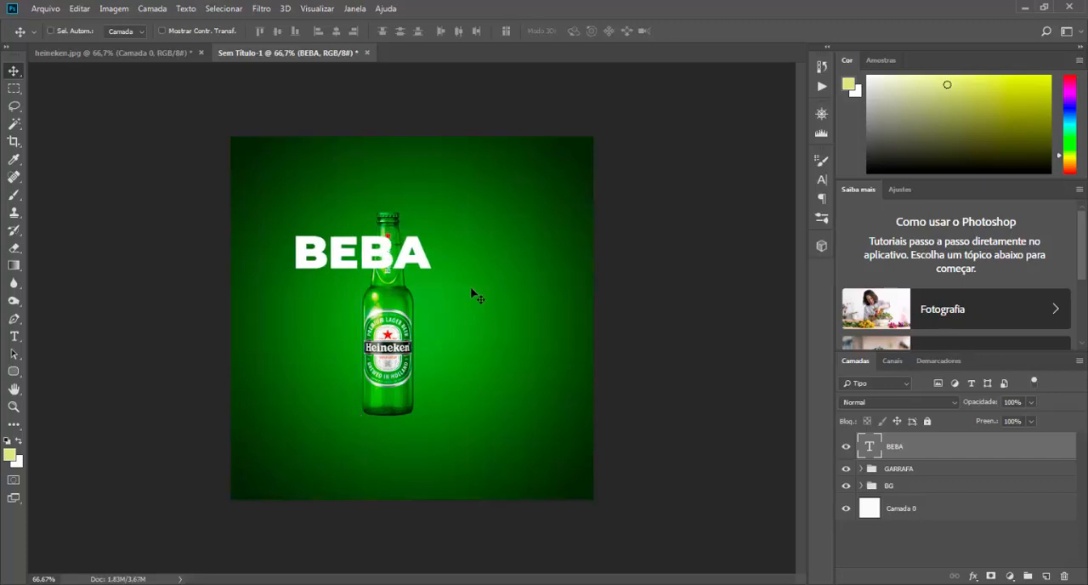
key(Down)
key(Down)
key(Down)
key(Down)
key(Down)
key(Down)
key(Down)
key(Down)
key(Down)
key(Down)
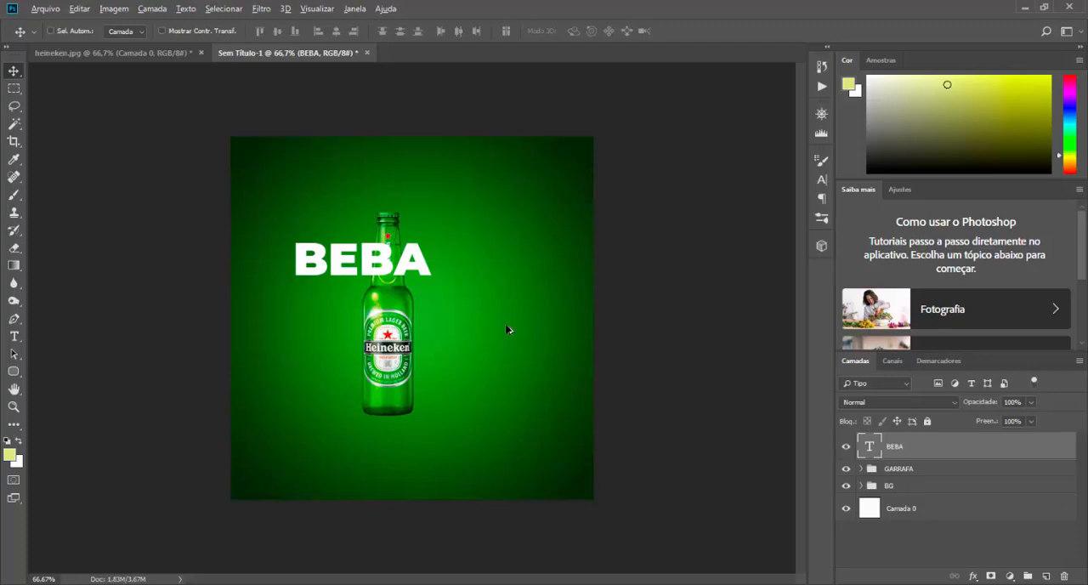
Step: Duplicate the BEBA text below and to the right of the original, and change the copy to COM
drag(413, 265, 493, 308)
key(t)
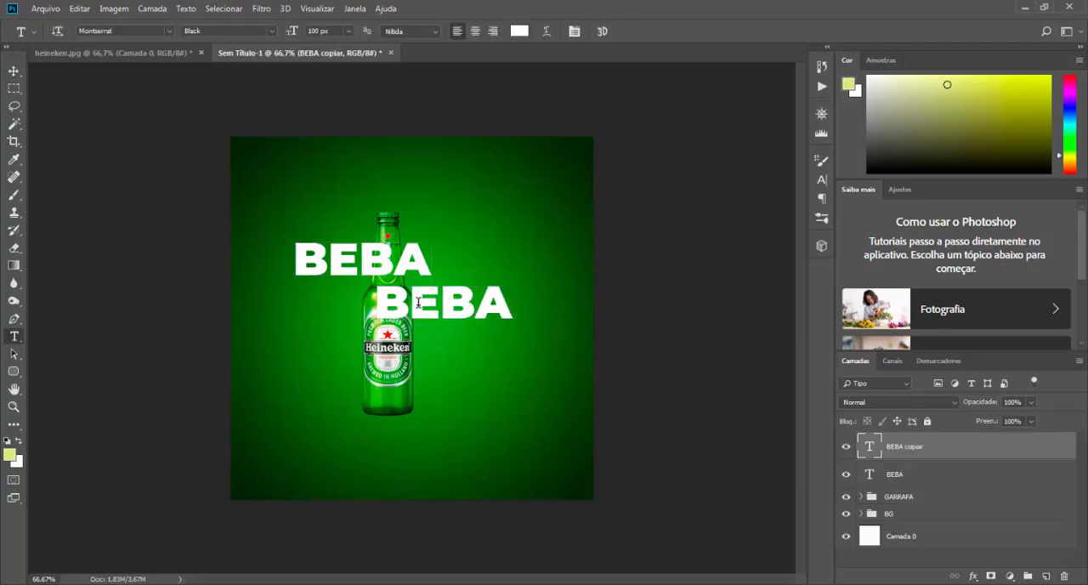
double_click(383, 296)
text(COM)
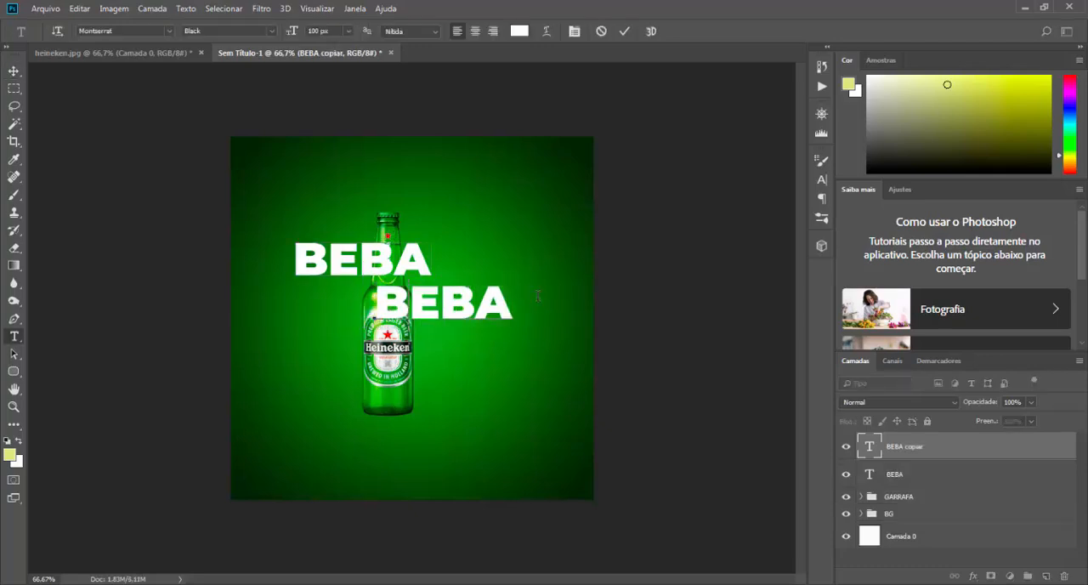
click(625, 31)
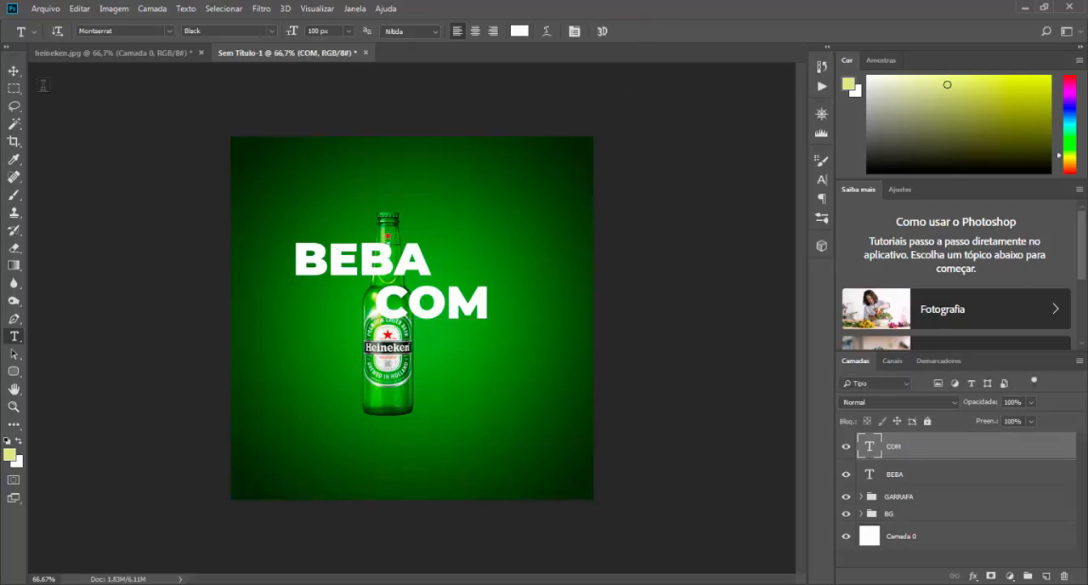
Step: Move the COM text slightly up and to the right, closer beneath the end of BEBA
key(v)
drag(443, 304, 469, 299)
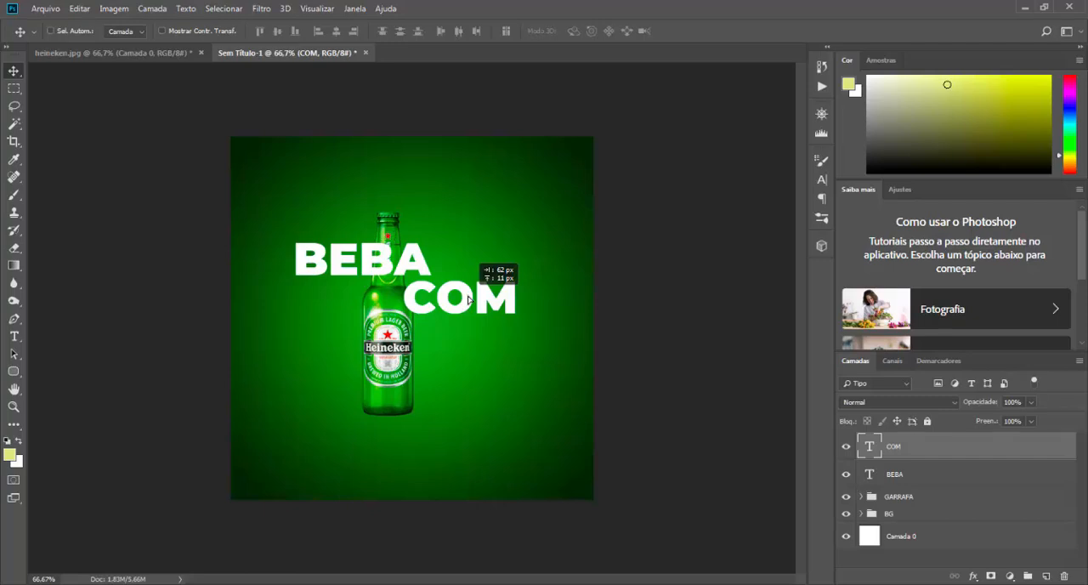
drag(469, 300, 469, 300)
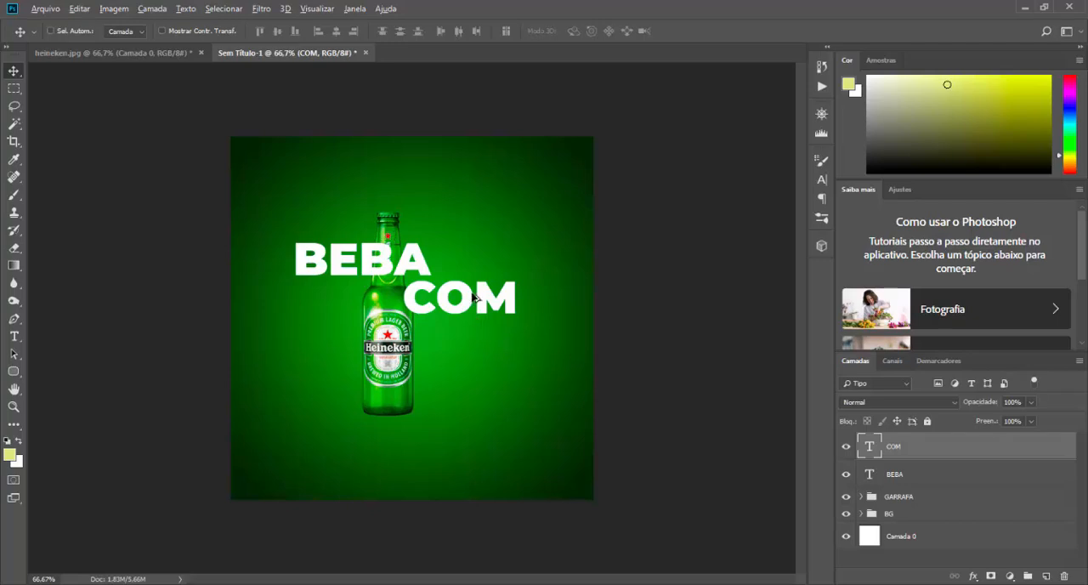
Step: Duplicate the COM text, change the copy to MODE and left-align it directly beneath COM
drag(474, 296, 419, 340)
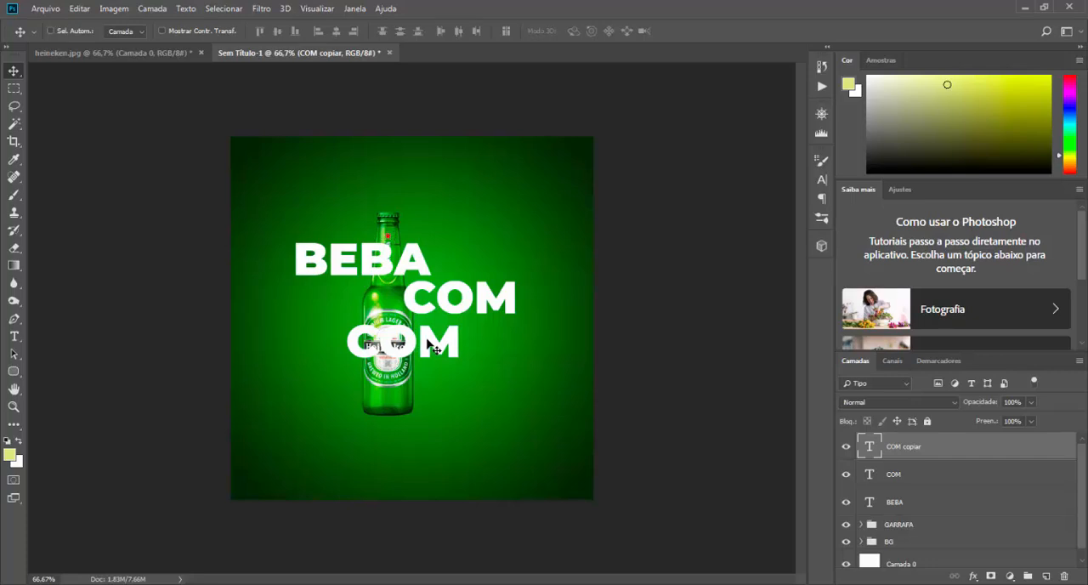
key(t)
double_click(381, 340)
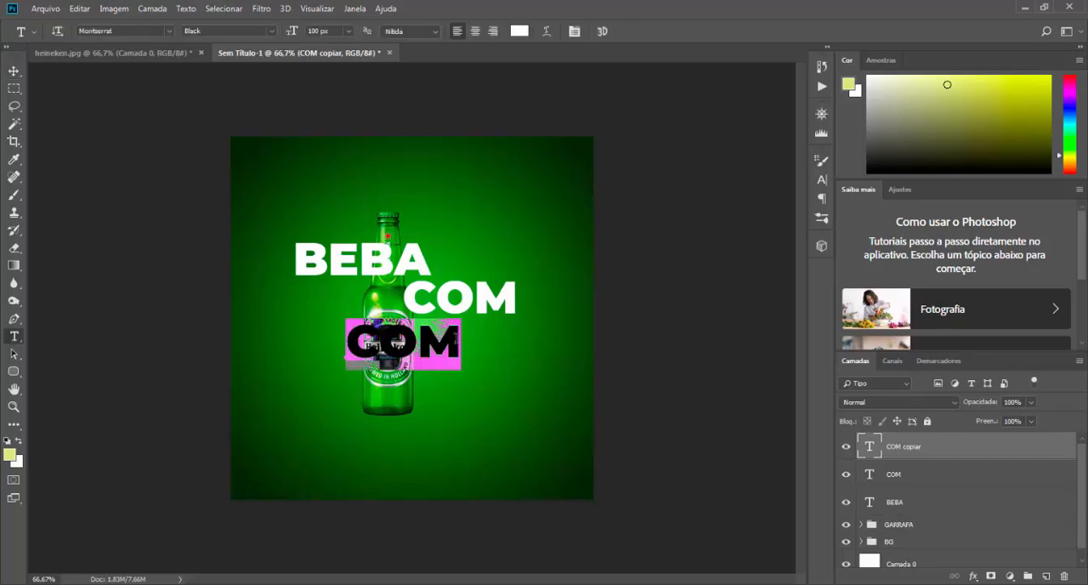
text(MODE)
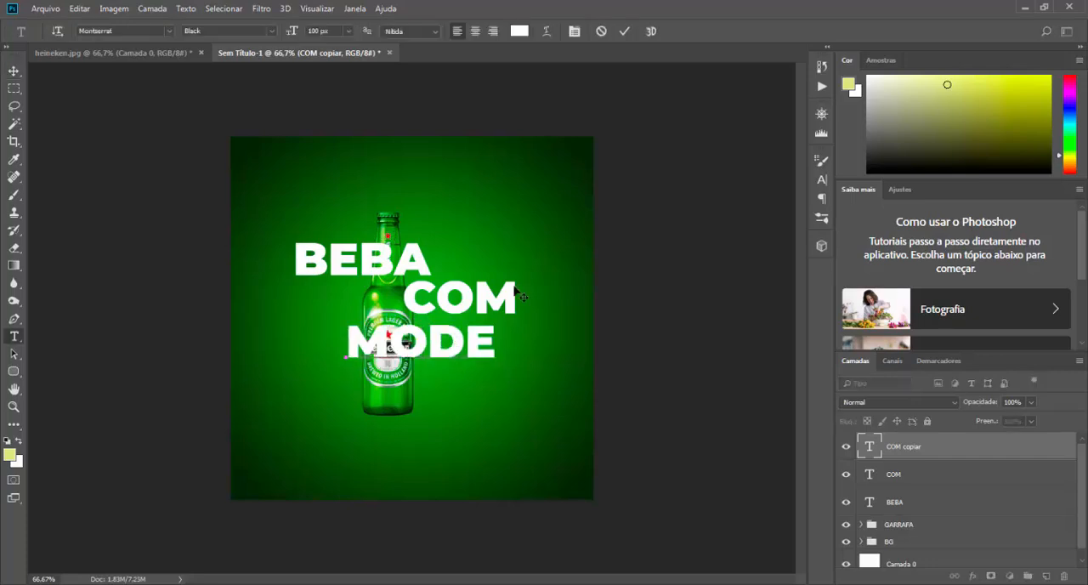
click(624, 31)
click(14, 71)
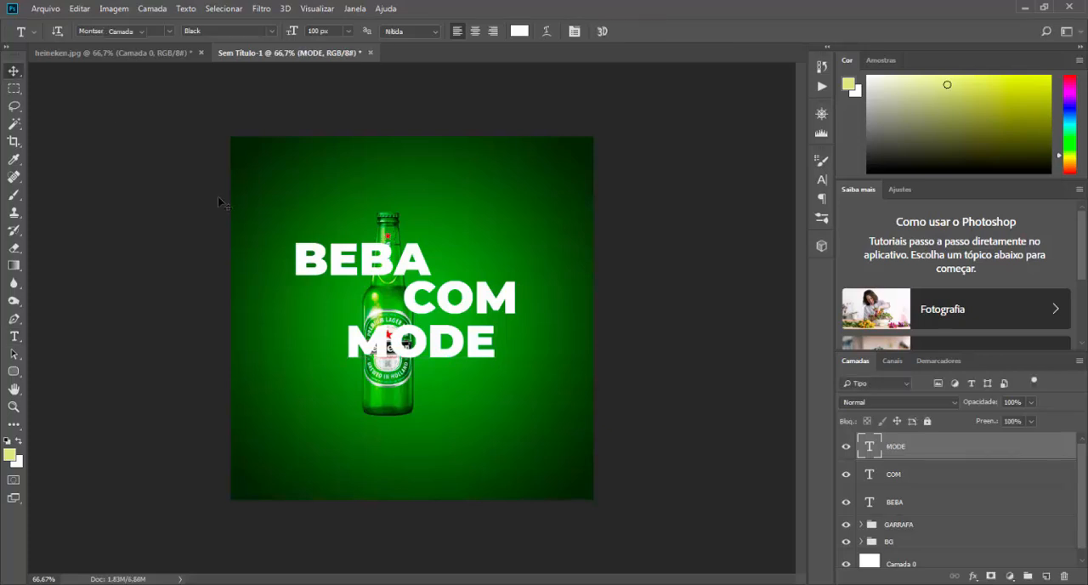
drag(437, 341, 492, 337)
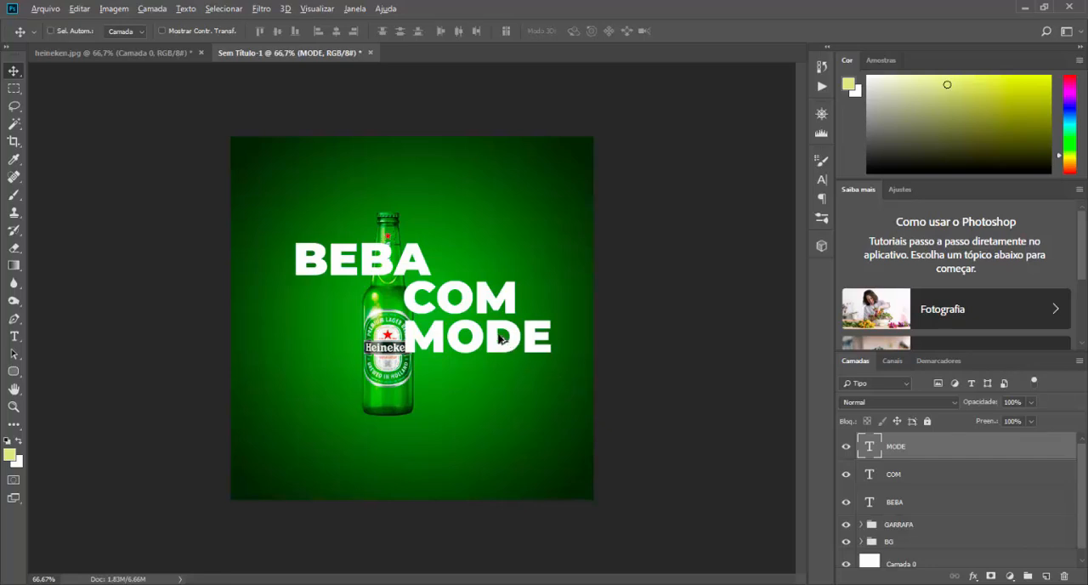
Step: Duplicate the MODE text below the original and change the copy to RAÇÃO
drag(496, 330, 447, 371)
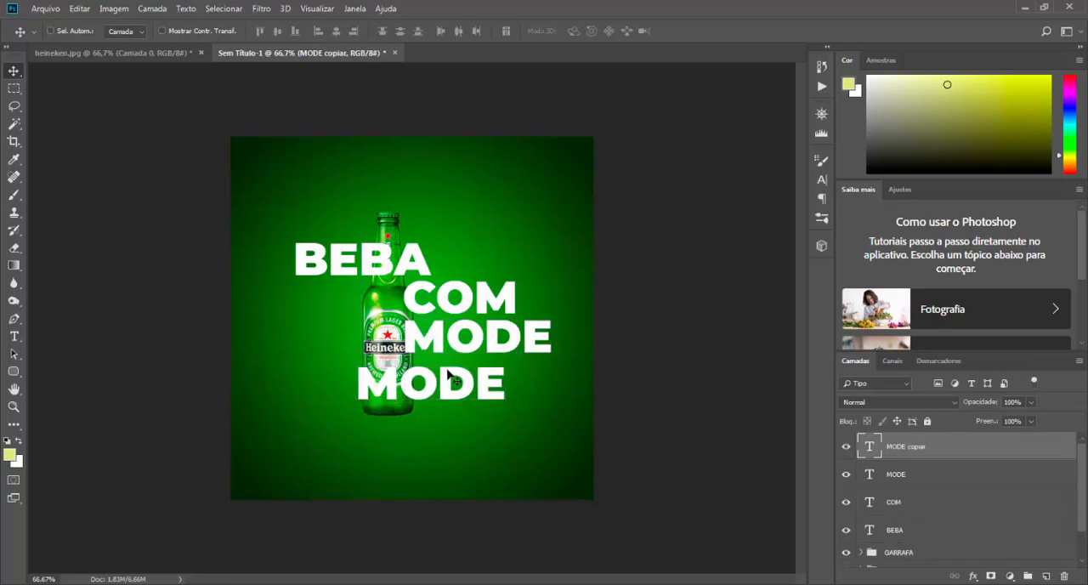
key(t)
drag(364, 379, 504, 378)
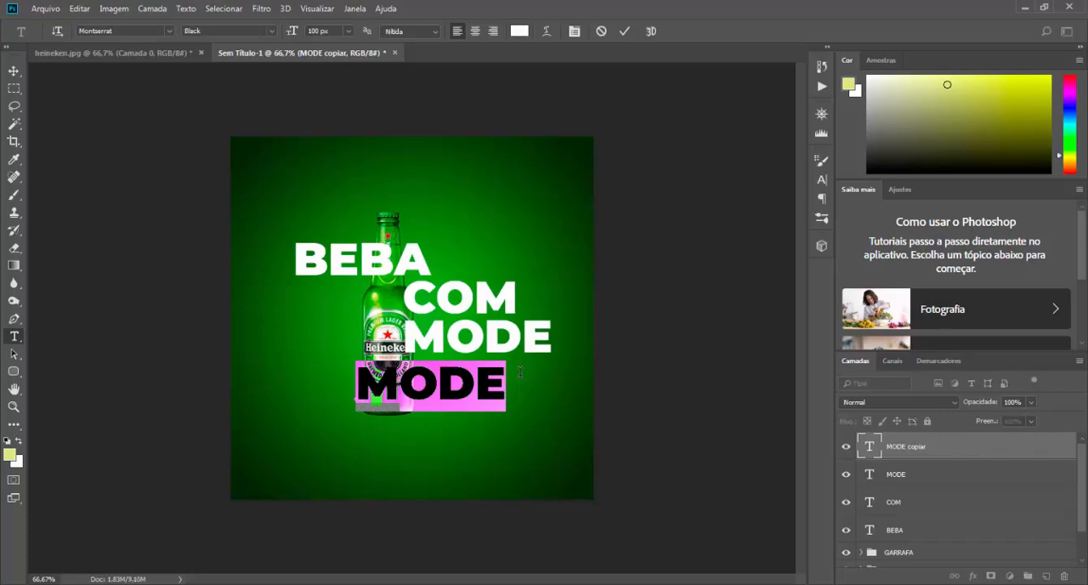
text(RAÇÃO)
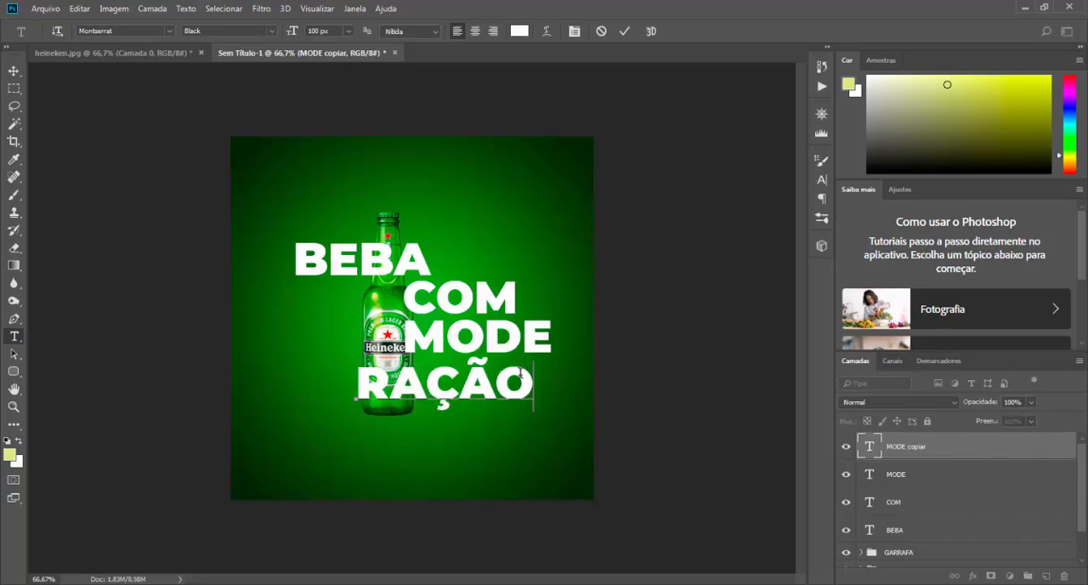
click(627, 31)
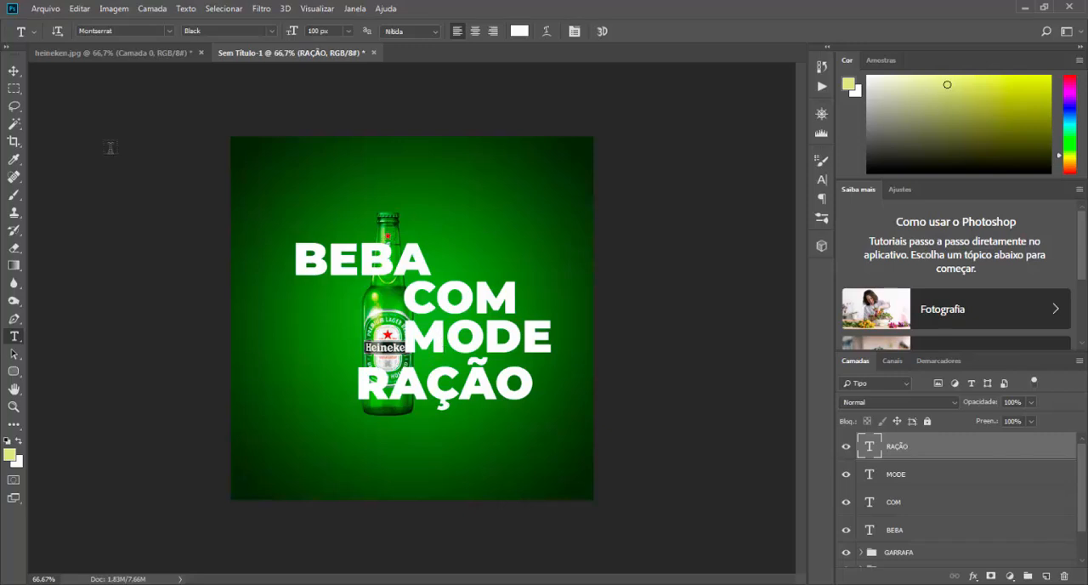
Step: Move the RAÇÃO text left and slightly up beneath MODE, and nudge it a little further left
click(13, 70)
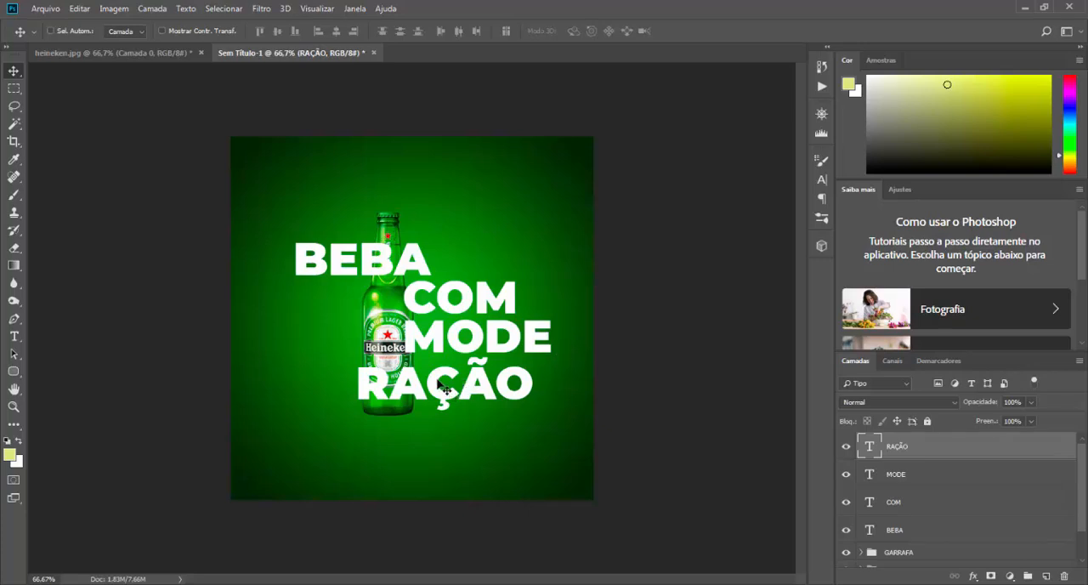
drag(440, 385, 417, 383)
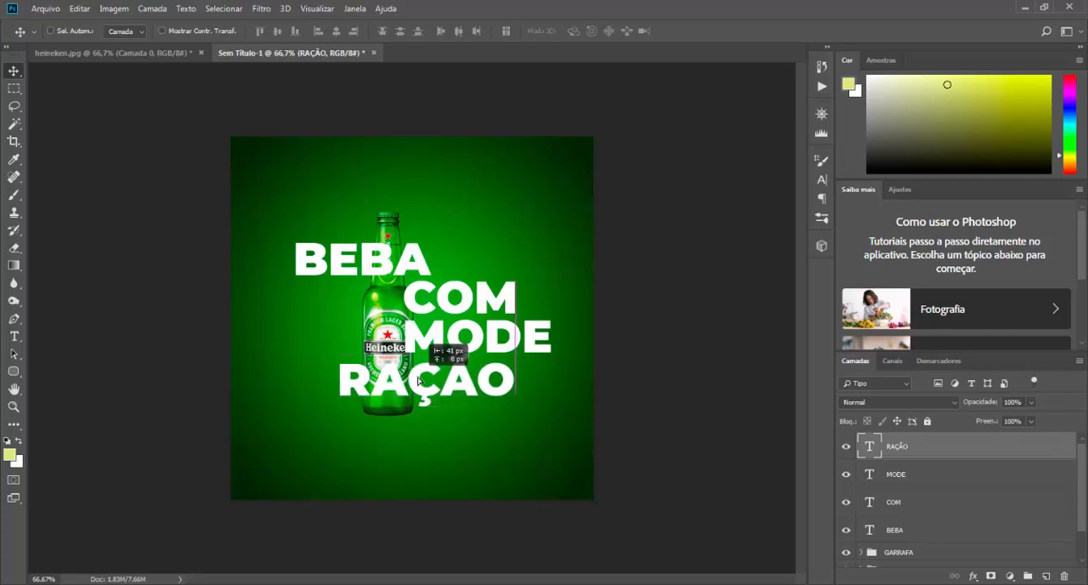
drag(418, 378, 427, 369)
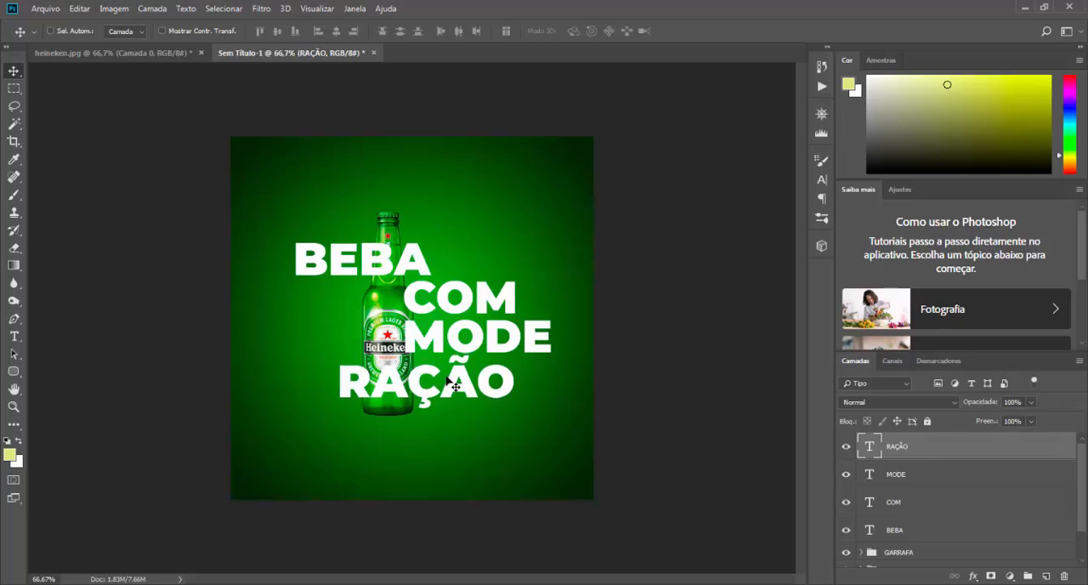
key(Left)
key(Left)
key(Left)
key(Left)
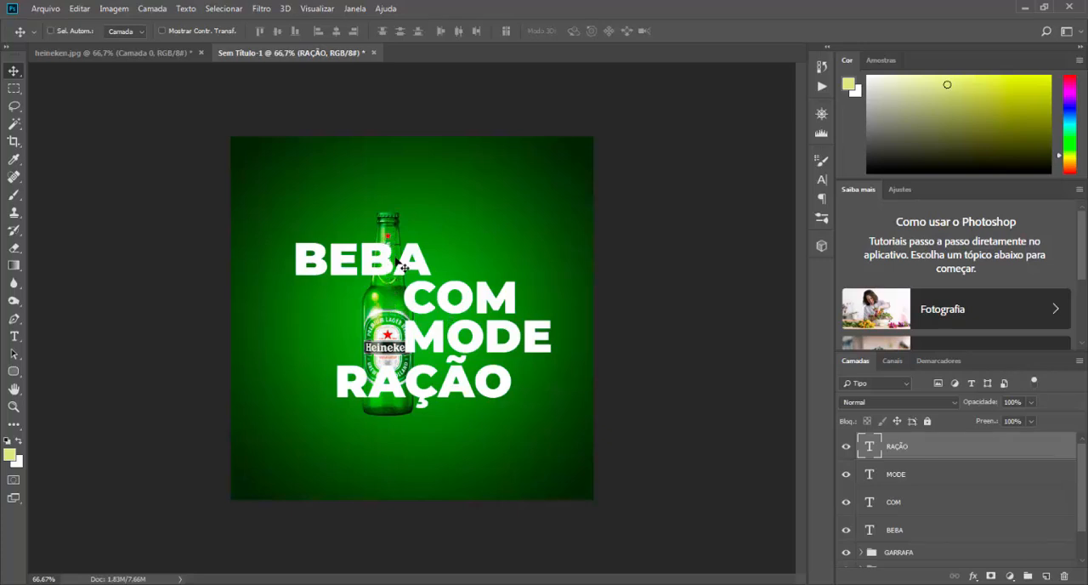
Step: Add a layer mask to each of the RAÇÃO, MODE, COM and BEBA text layers
click(991, 577)
click(897, 481)
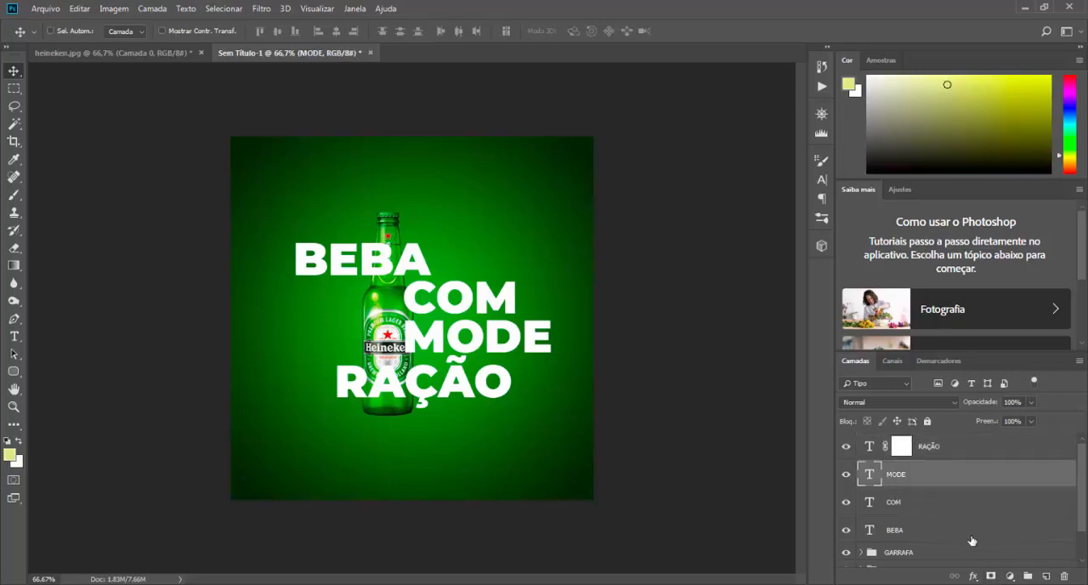
click(992, 577)
click(902, 502)
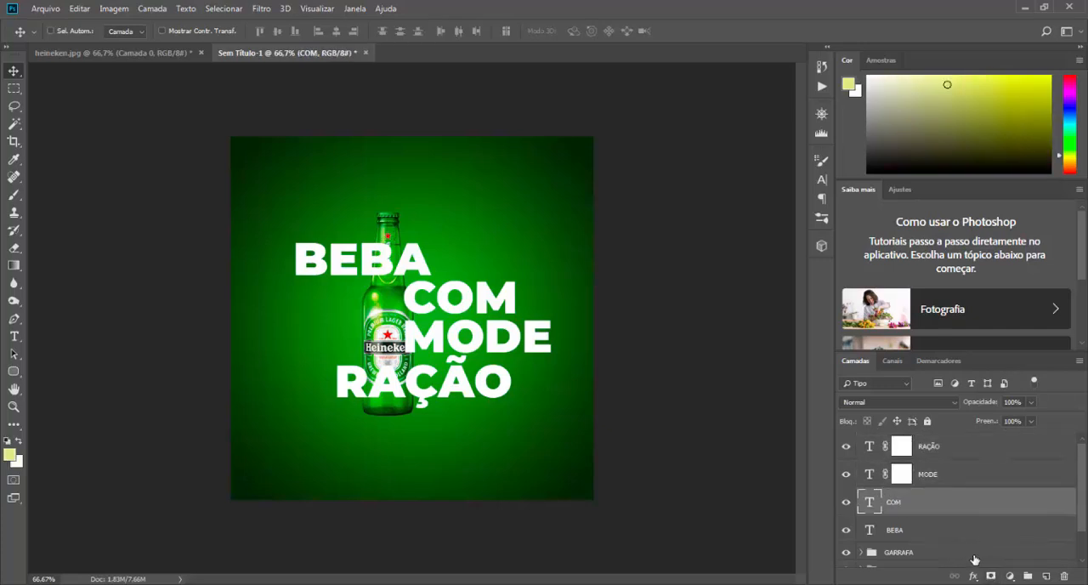
click(992, 576)
click(908, 532)
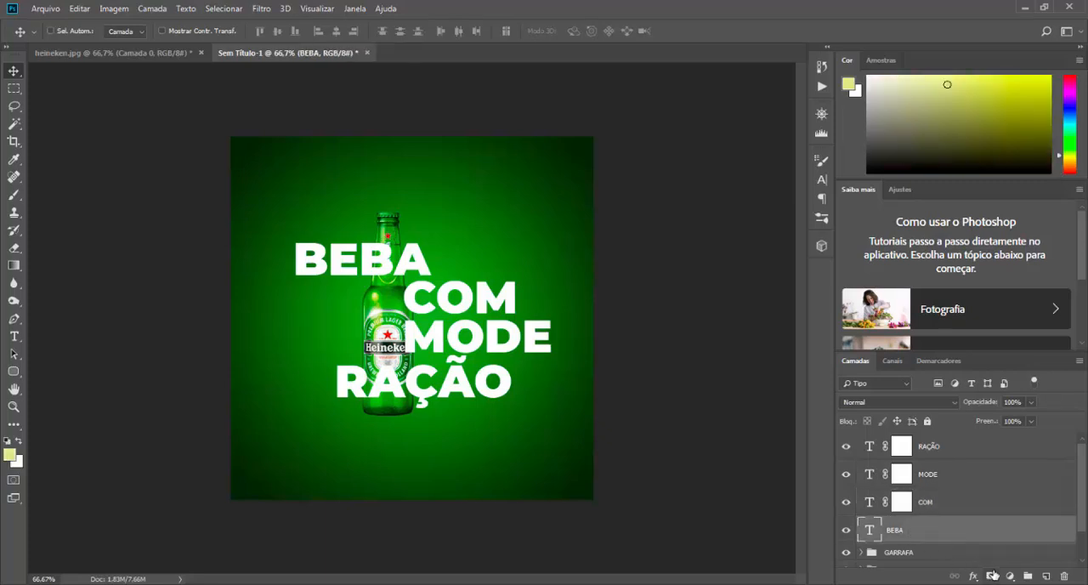
click(991, 577)
Step: Load the outline of the garrafa layer in the GARRAFA group as a selection
scroll(954, 483, down, 3)
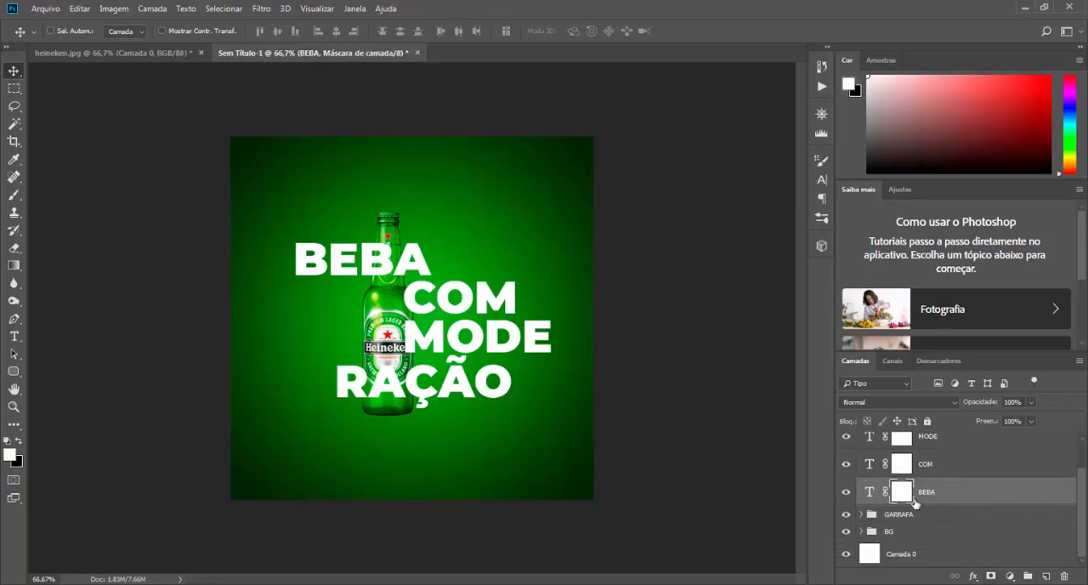
click(862, 516)
scroll(919, 505, down, 2)
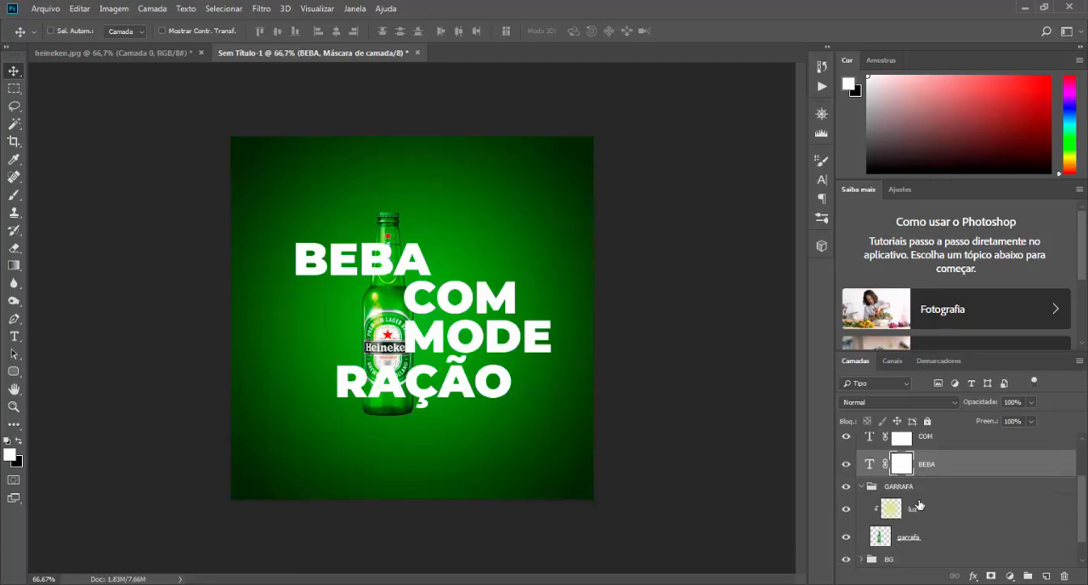
scroll(894, 508, up, 2)
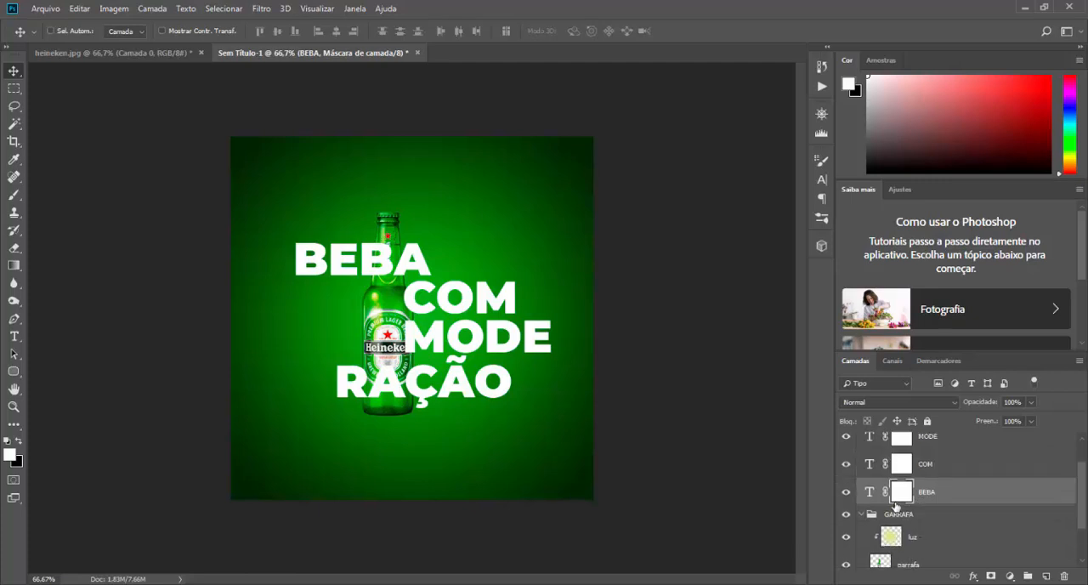
scroll(871, 491, down, 2)
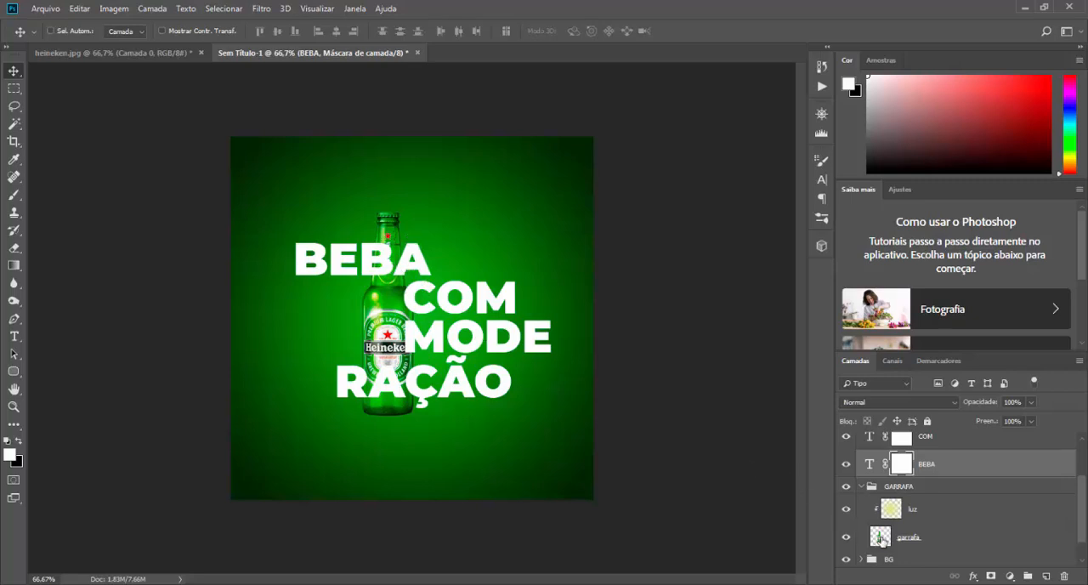
click(907, 537)
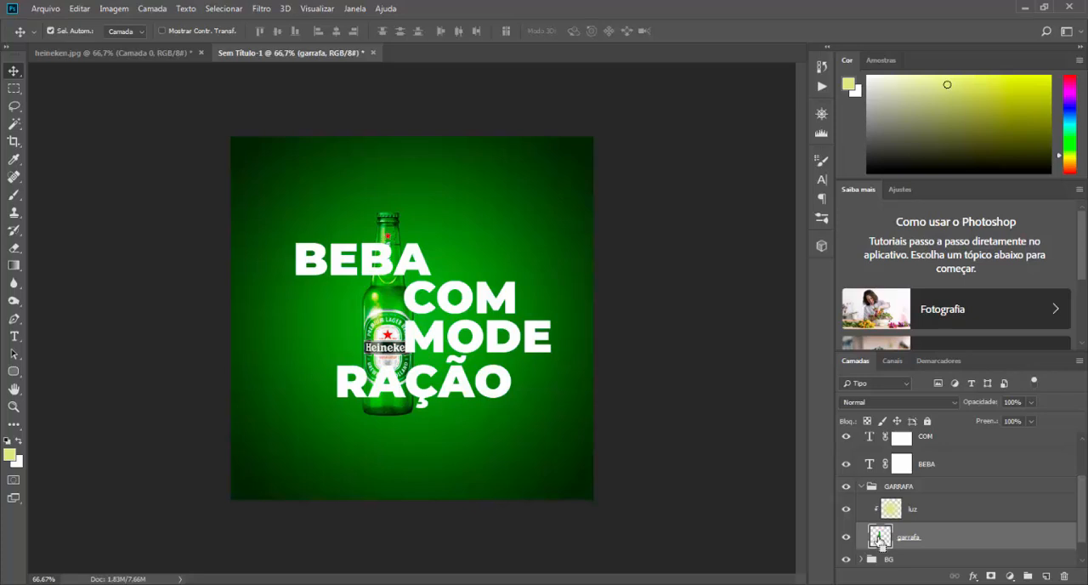
ctrl+click(881, 545)
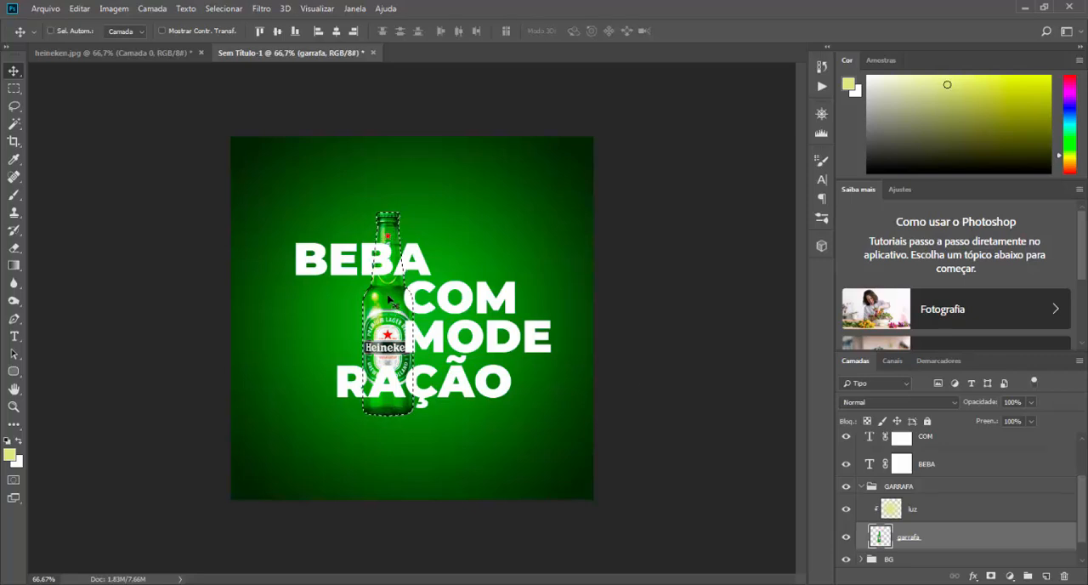
Step: Target the BEBA layer's mask and ready the Brush tool with black as the foreground colour
click(902, 470)
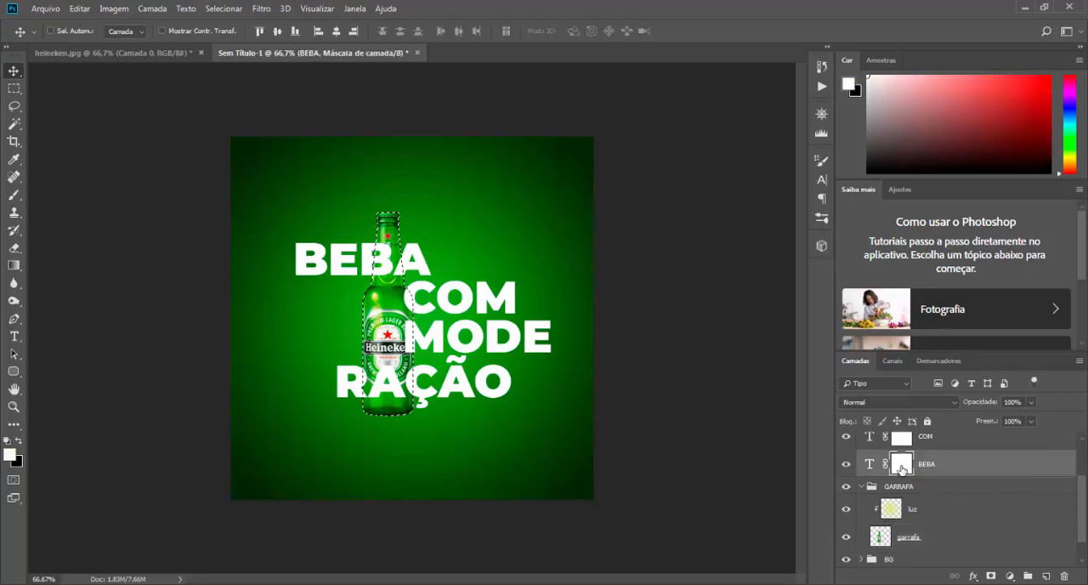
click(869, 467)
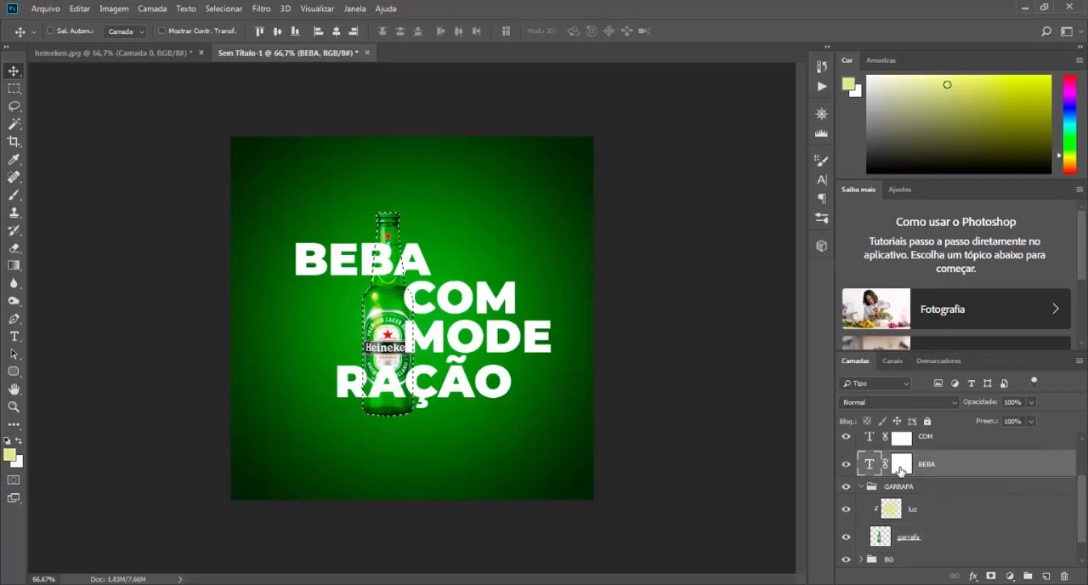
click(902, 468)
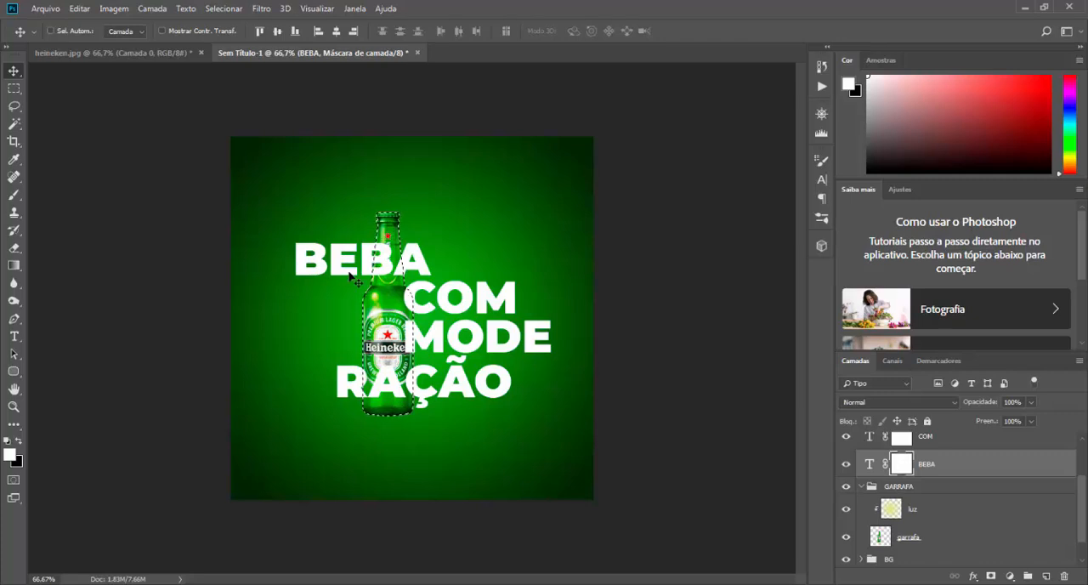
click(13, 195)
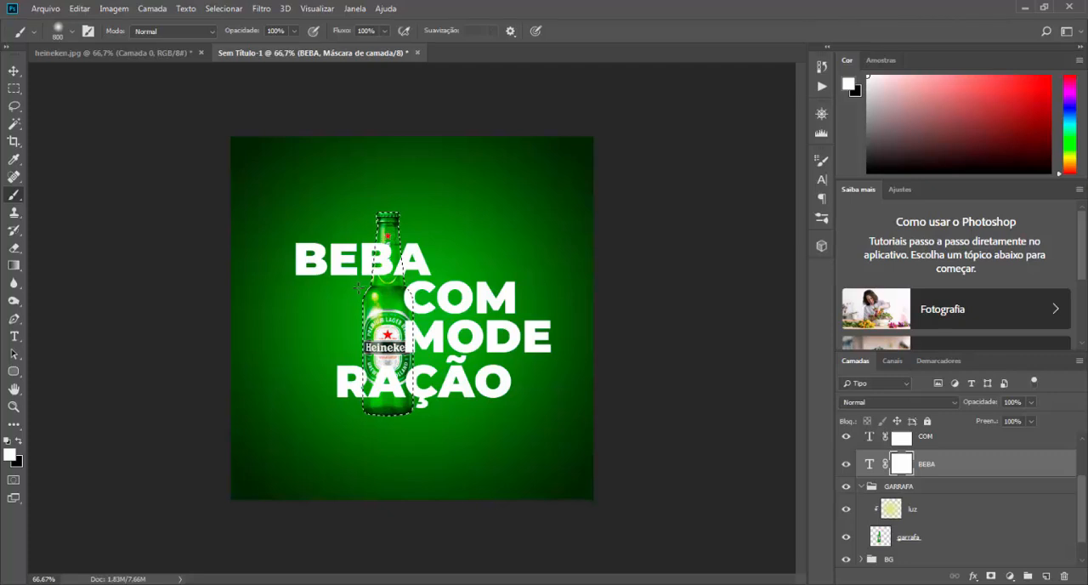
click(18, 442)
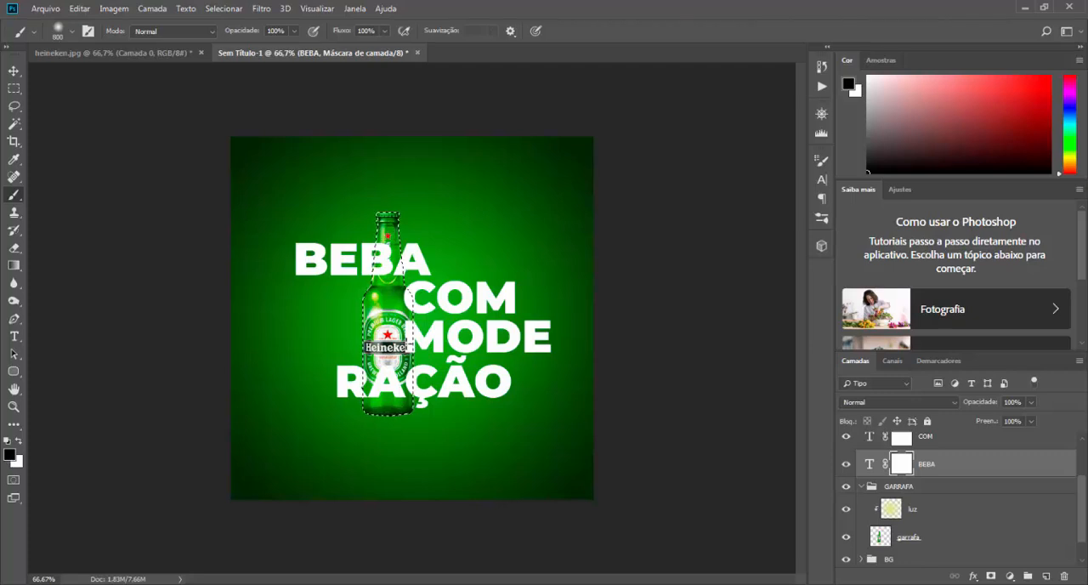
Step: Reduce the soft round brush to 31 px, keeping its hardness at 0%
key(ctrl+plus)
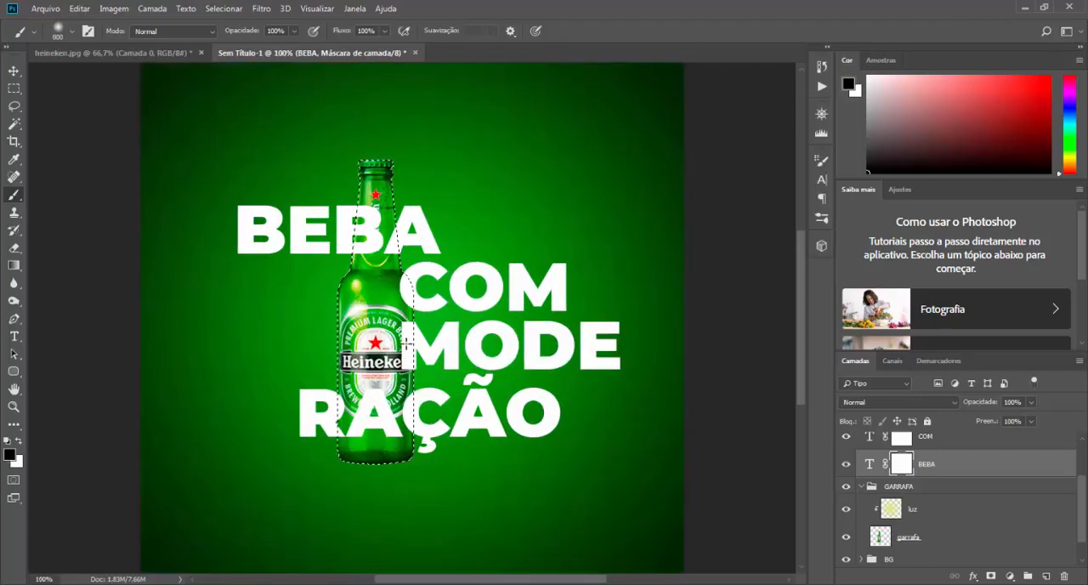
right_click(500, 240)
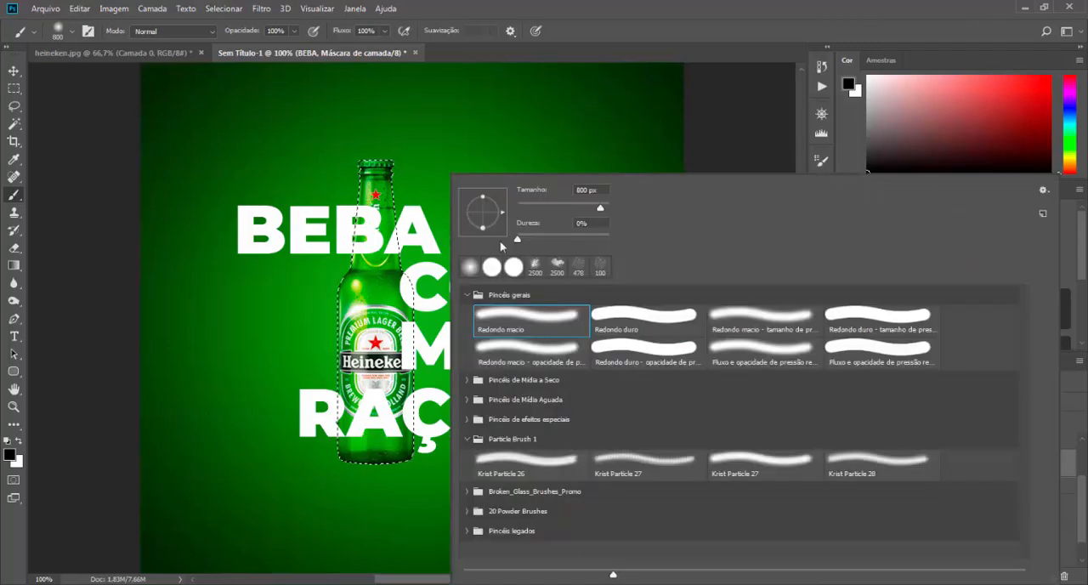
drag(600, 207, 534, 208)
right_click(537, 136)
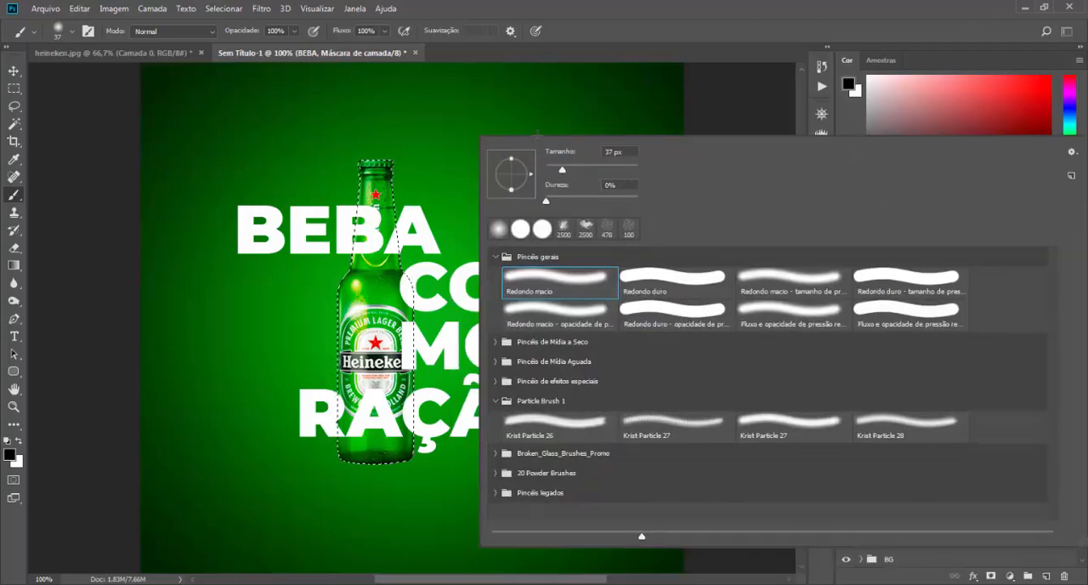
click(14, 71)
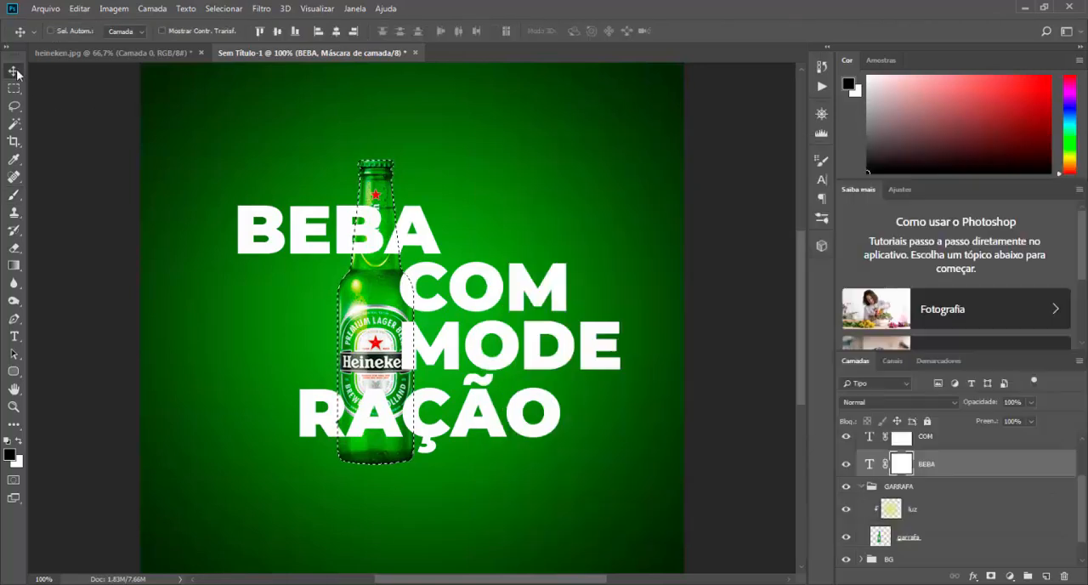
click(14, 195)
right_click(481, 204)
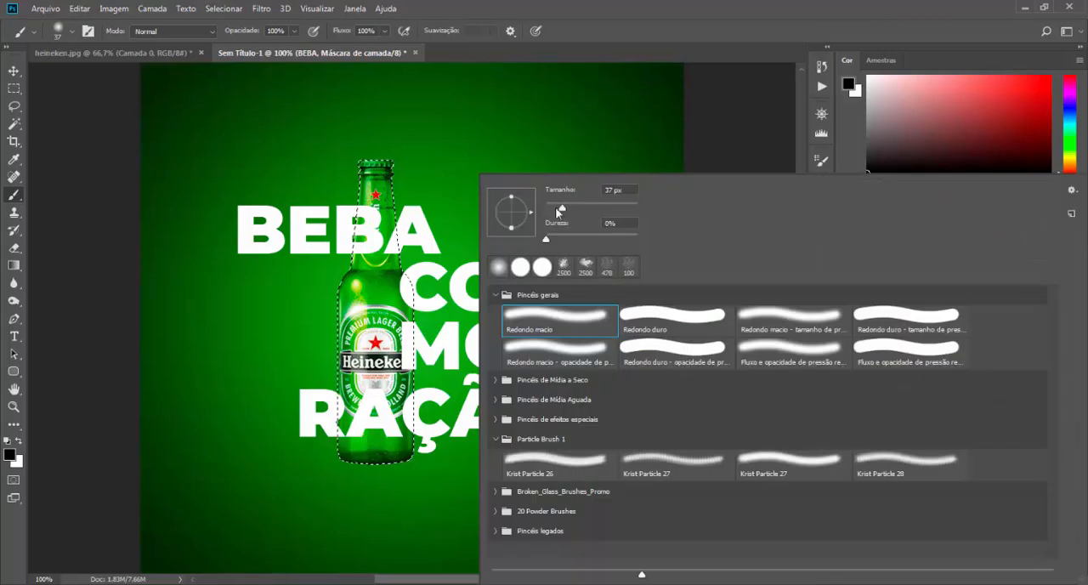
click(723, 117)
Step: Paint black on the BEBA mask to hide the part of the final A that overlaps the bottle neck
key(ctrl+plus)
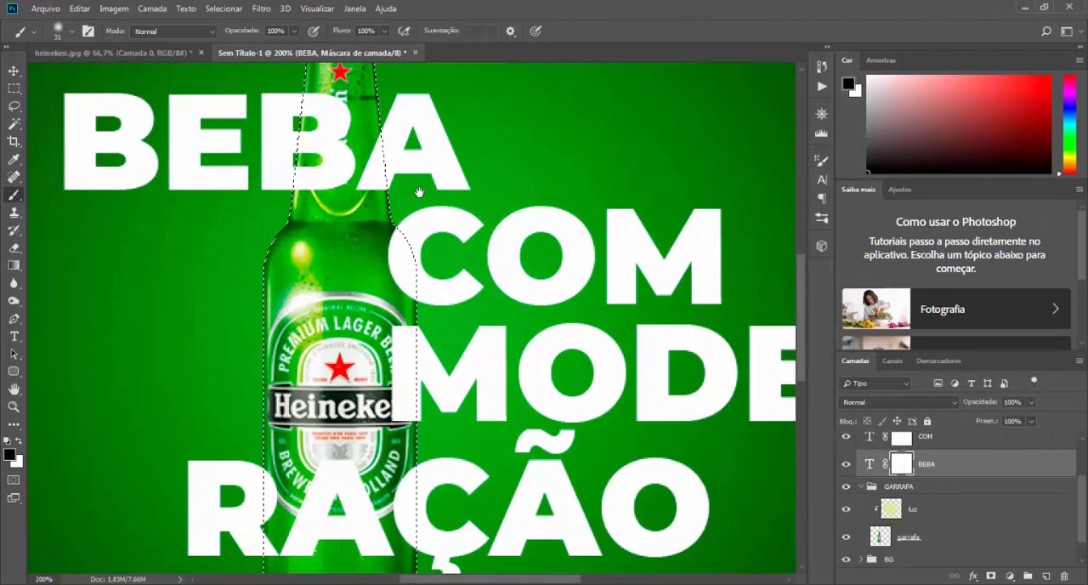
drag(401, 173, 404, 324)
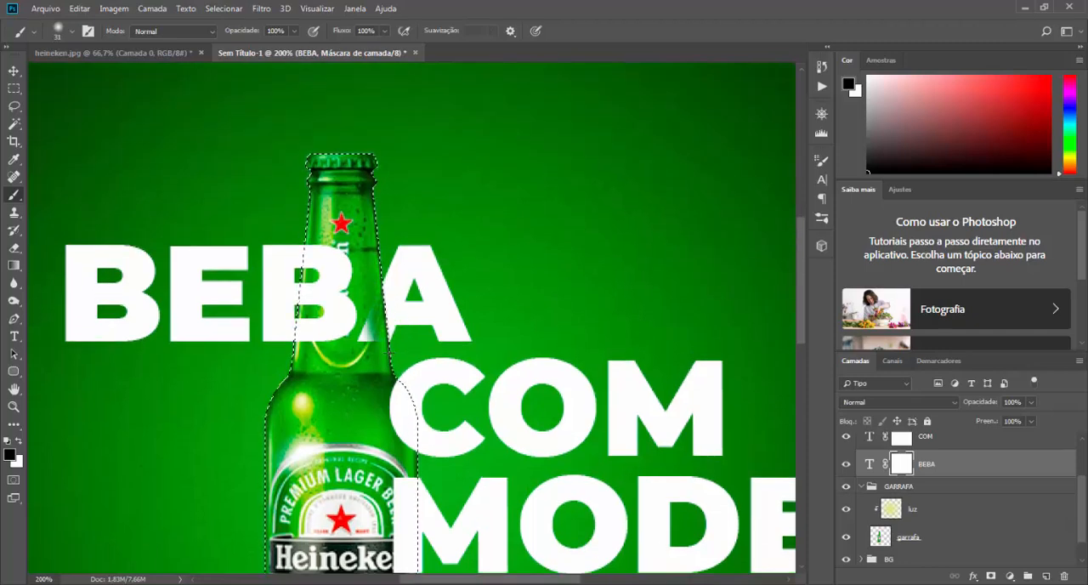
mouse_move(352, 327)
mouse_down()
mouse_move(365, 302)
mouse_move(354, 328)
mouse_up()
key(ctrl+z)
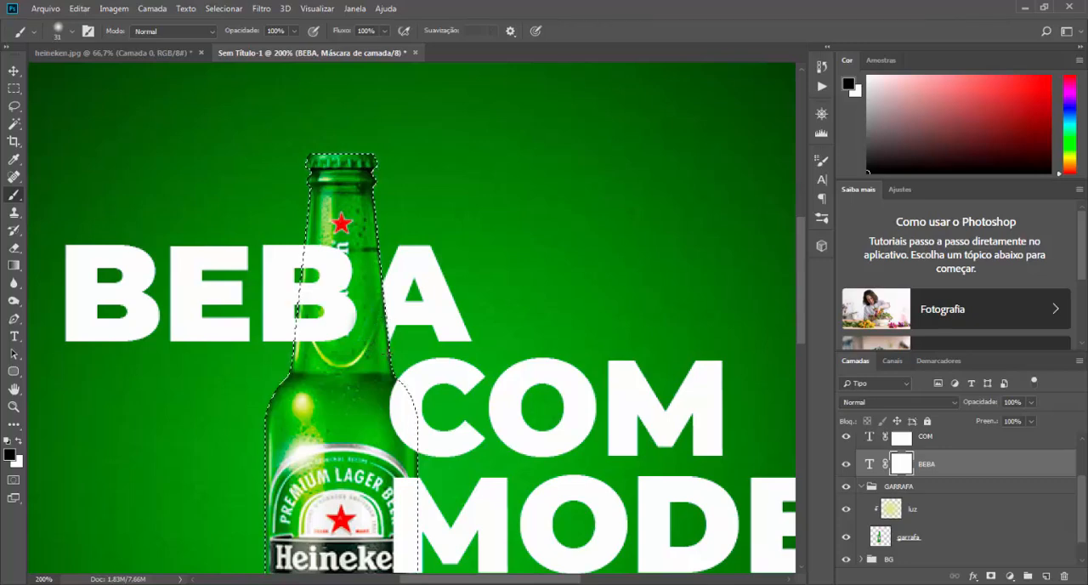
click(394, 344)
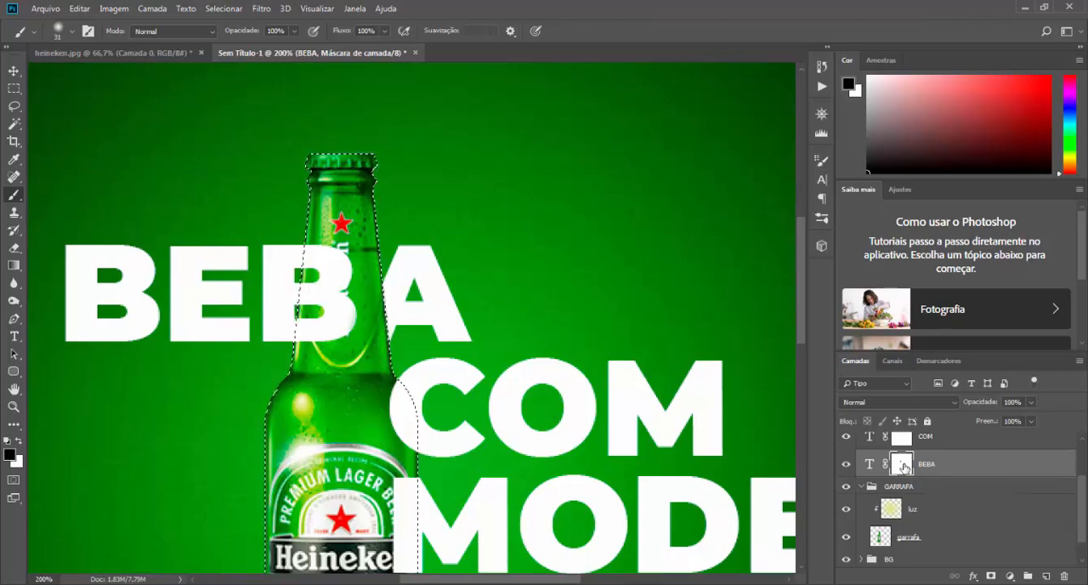
Step: Toggle the BEBA mask off and on, and paint white on it to restore the hidden part of the final A
shift+click(902, 463)
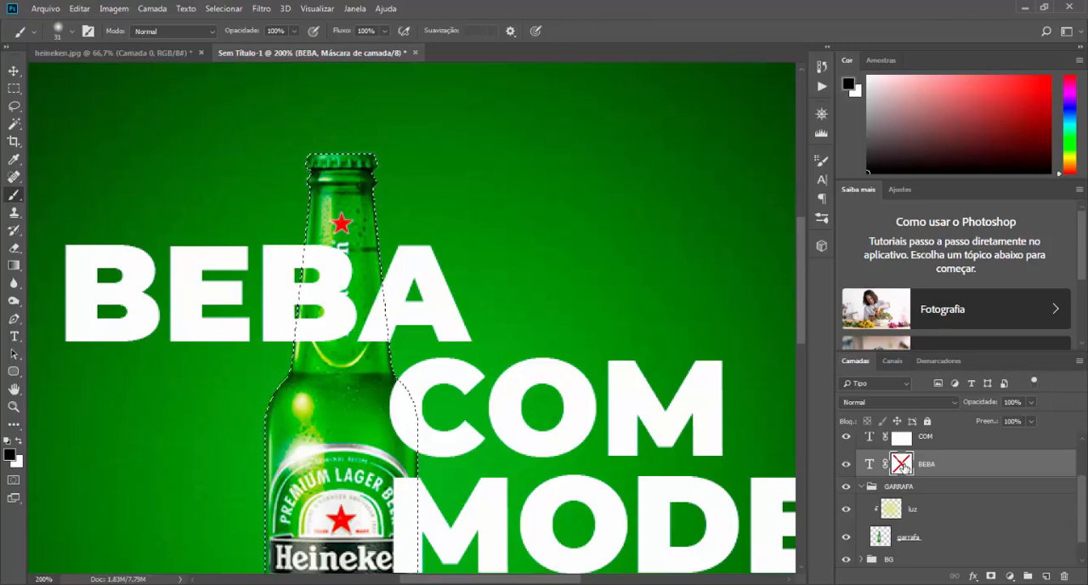
shift+click(902, 463)
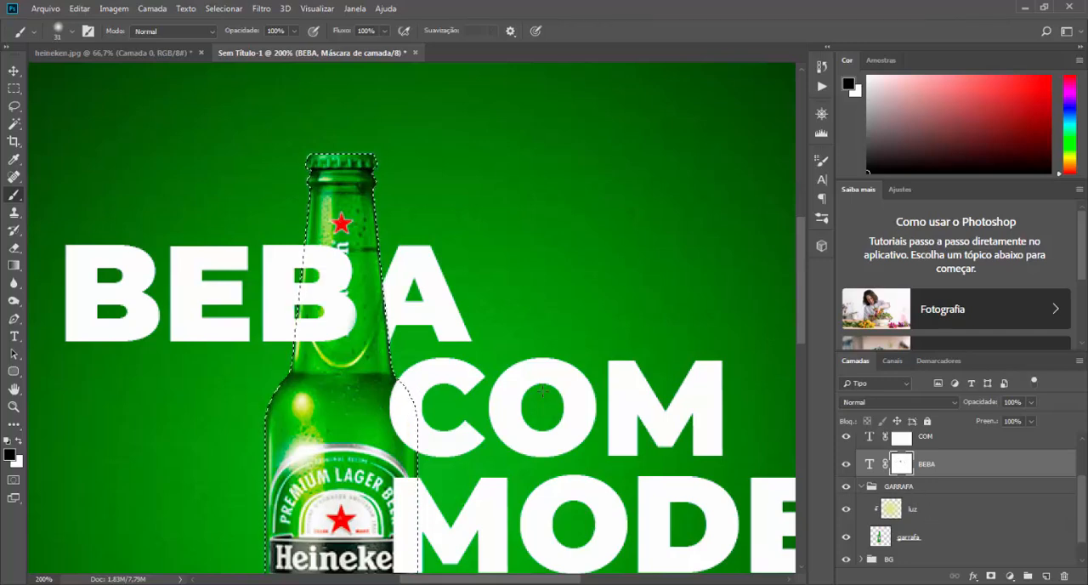
click(19, 441)
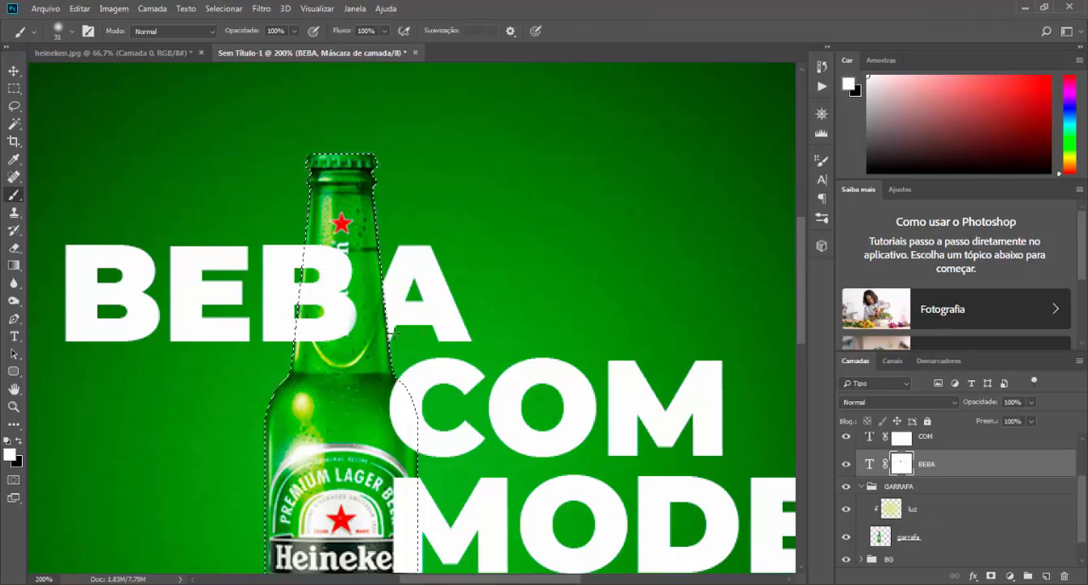
mouse_move(394, 333)
mouse_down()
mouse_move(371, 286)
mouse_move(385, 323)
mouse_up()
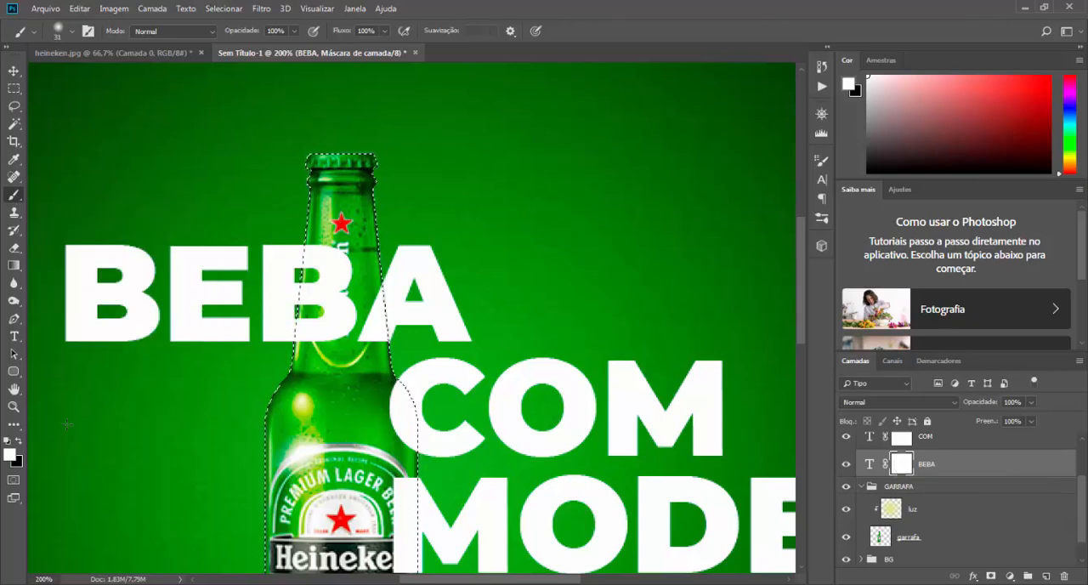
Step: Set a 25 px black brush with 100% hardness and hide the final A's overlap with the bottle neck on the BEBA mask
click(18, 440)
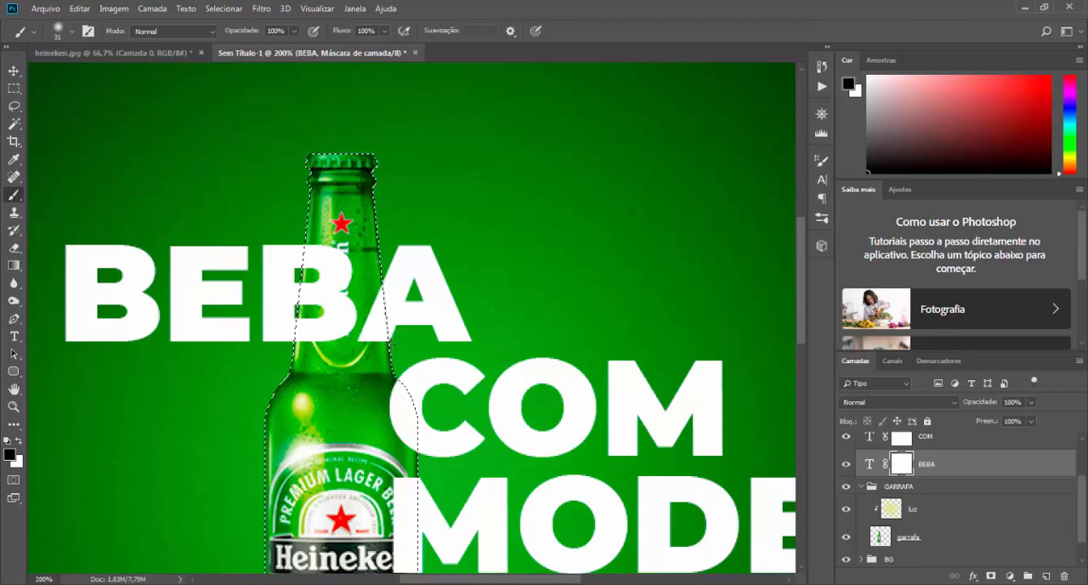
right_click(481, 255)
drag(563, 214, 554, 240)
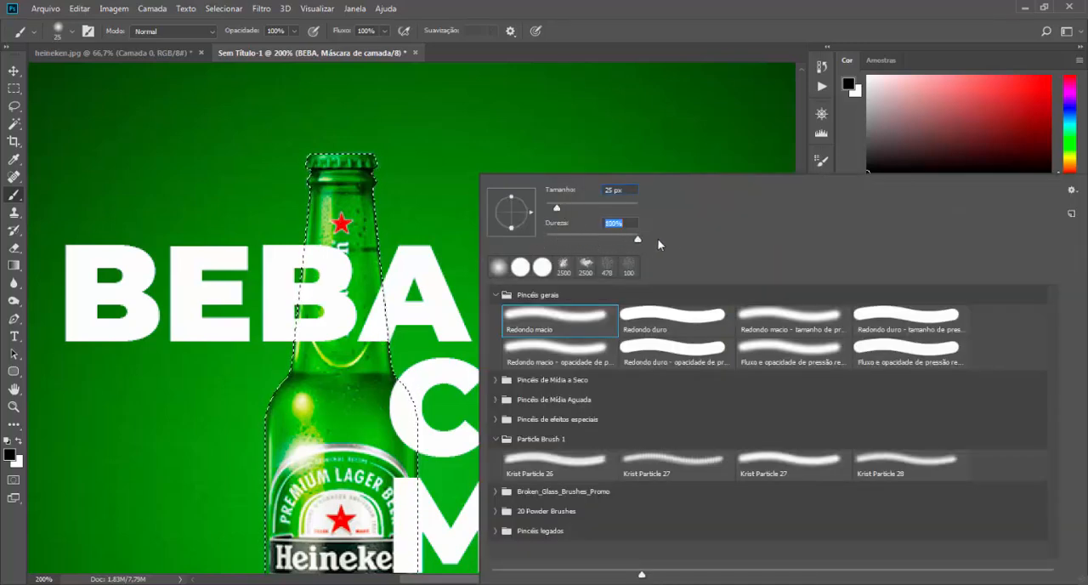
drag(658, 240, 660, 240)
click(507, 147)
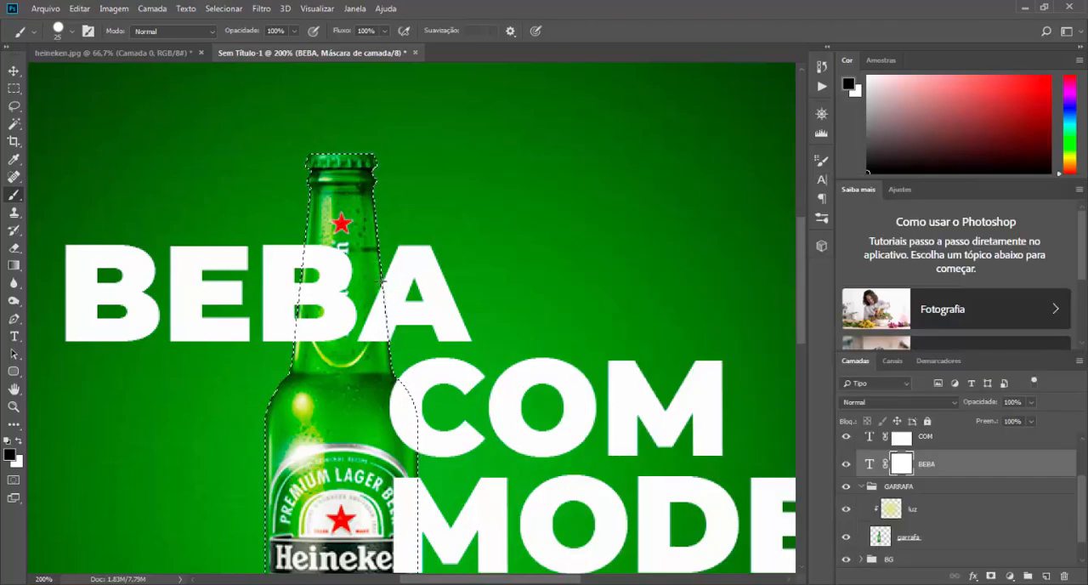
click(372, 346)
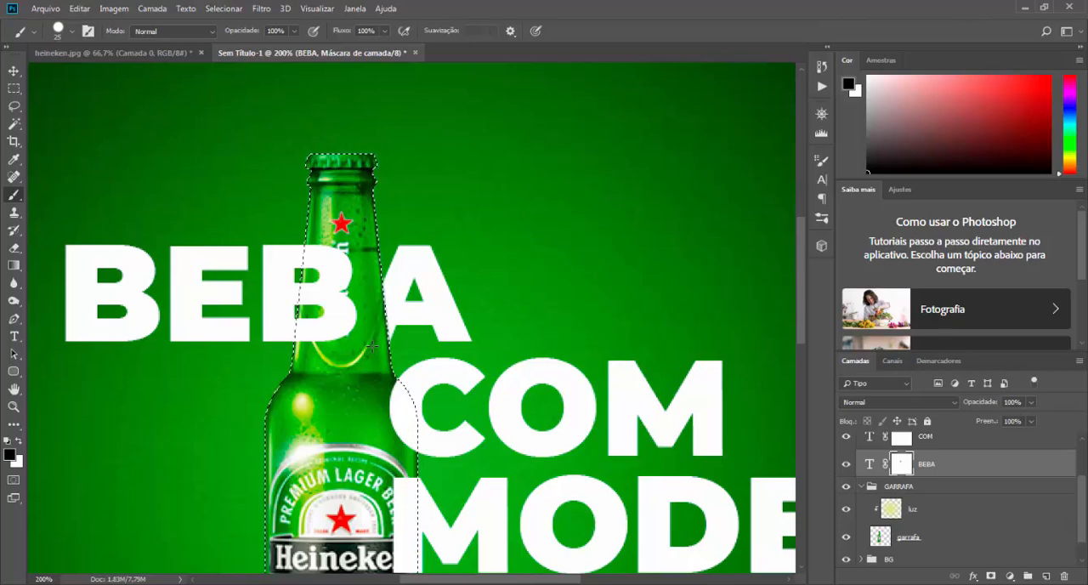
Step: Paint black on the COM layer's mask to hide the part of the C that overlaps the bottle
key(ctrl+minus)
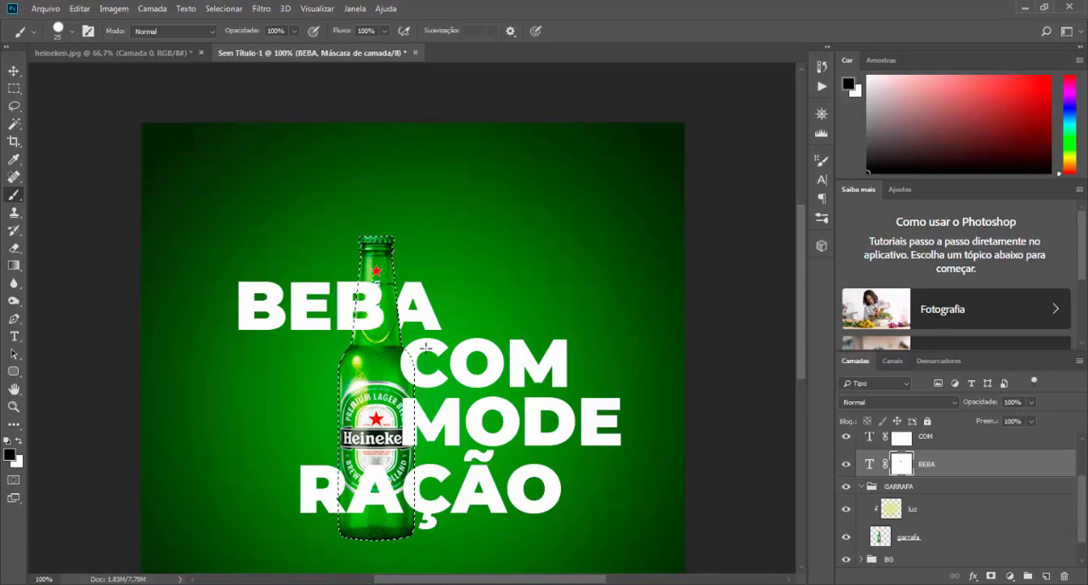
scroll(921, 461, up, 1)
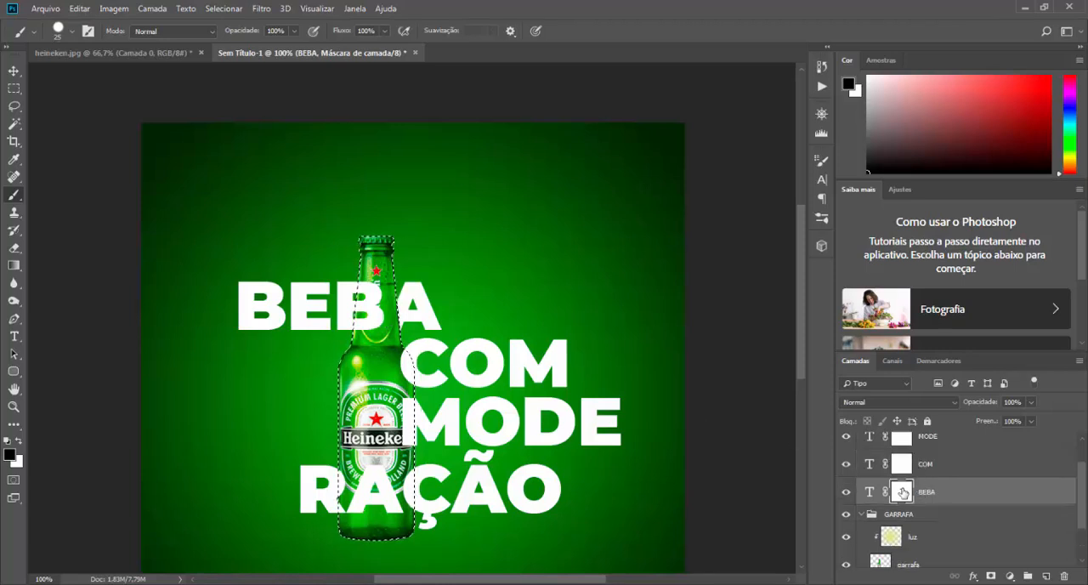
click(904, 465)
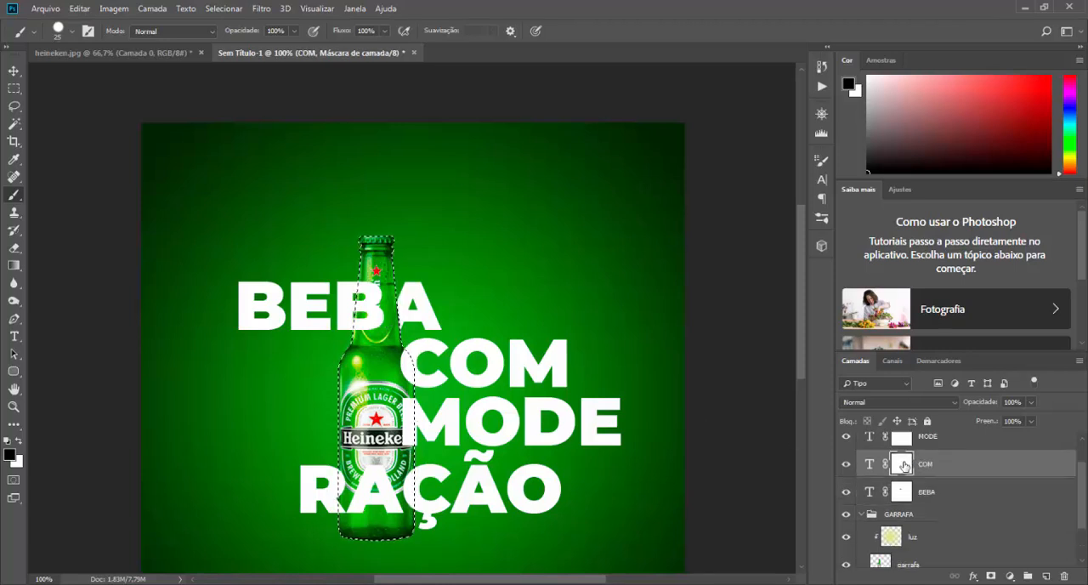
key(ctrl+plus)
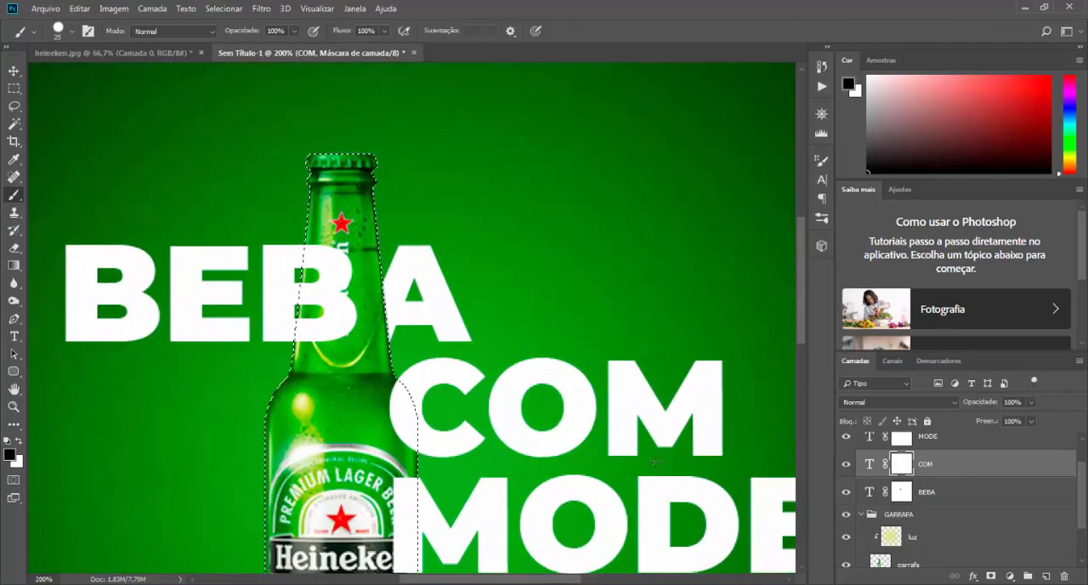
mouse_move(394, 398)
mouse_down()
mouse_move(410, 277)
mouse_move(429, 337)
mouse_move(371, 259)
mouse_up()
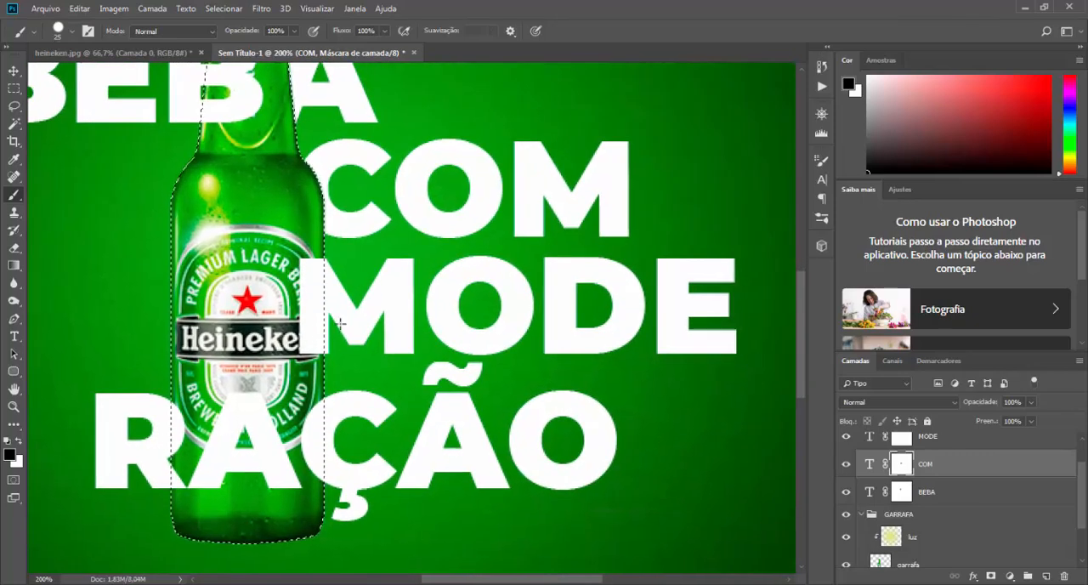
Step: Paint black on the RAÇÃO layer's mask to hide the Ç's overlap with the bottle, and clear the bottle selection
scroll(934, 499, up, 2)
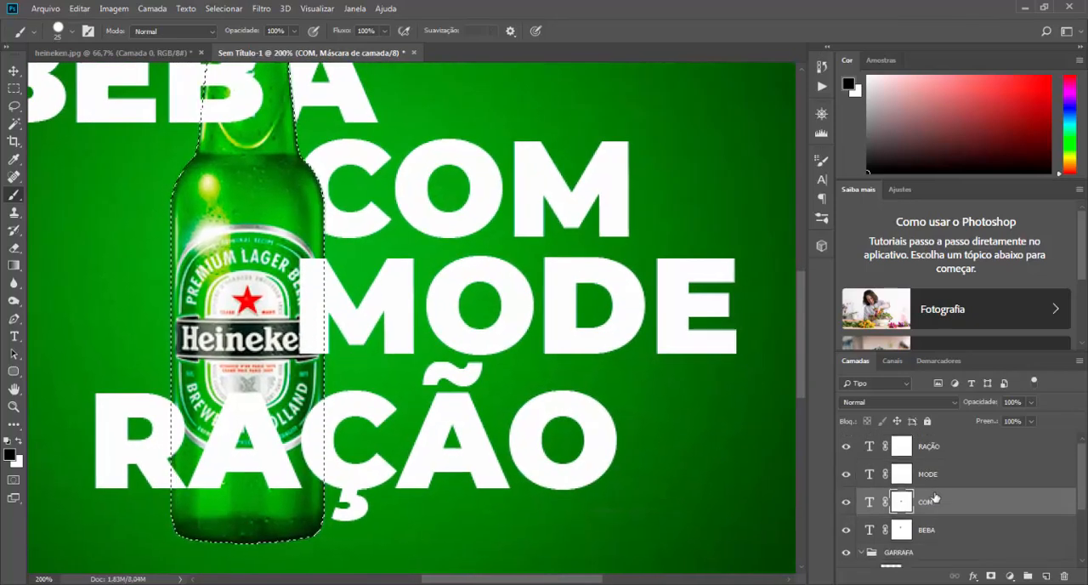
click(904, 446)
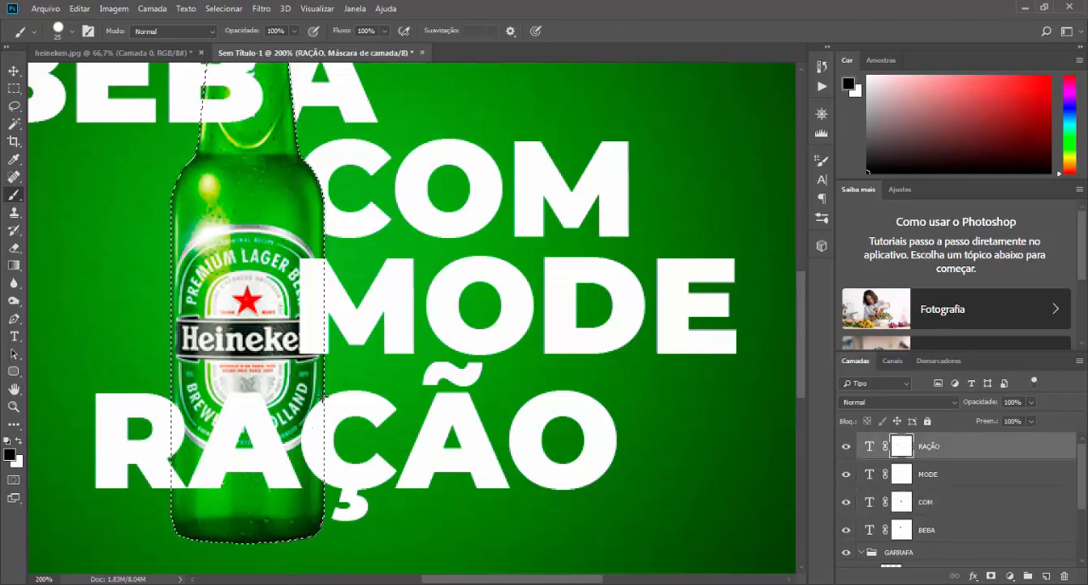
drag(312, 449, 318, 478)
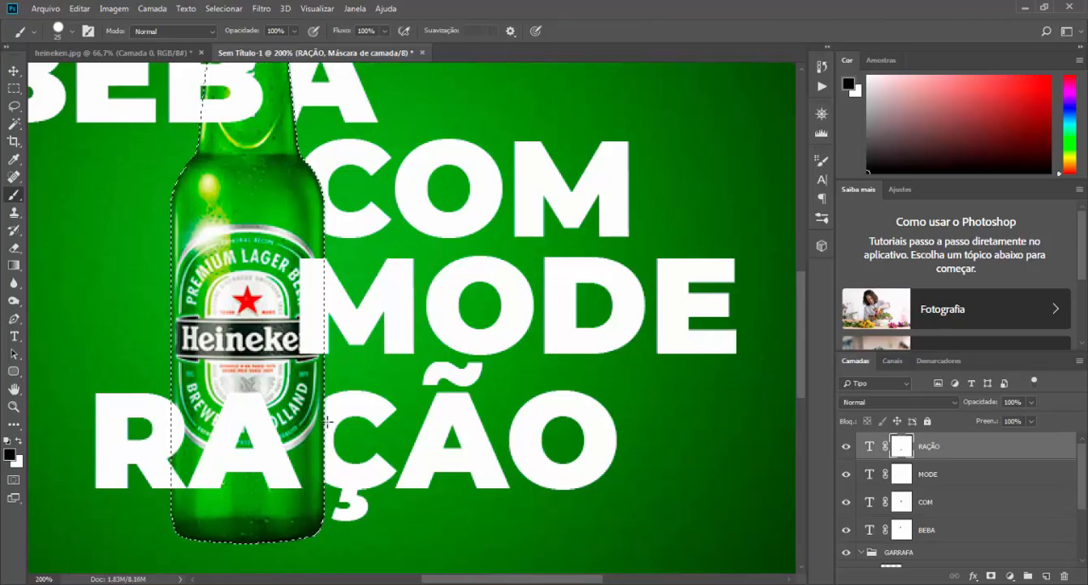
key(ctrl+minus)
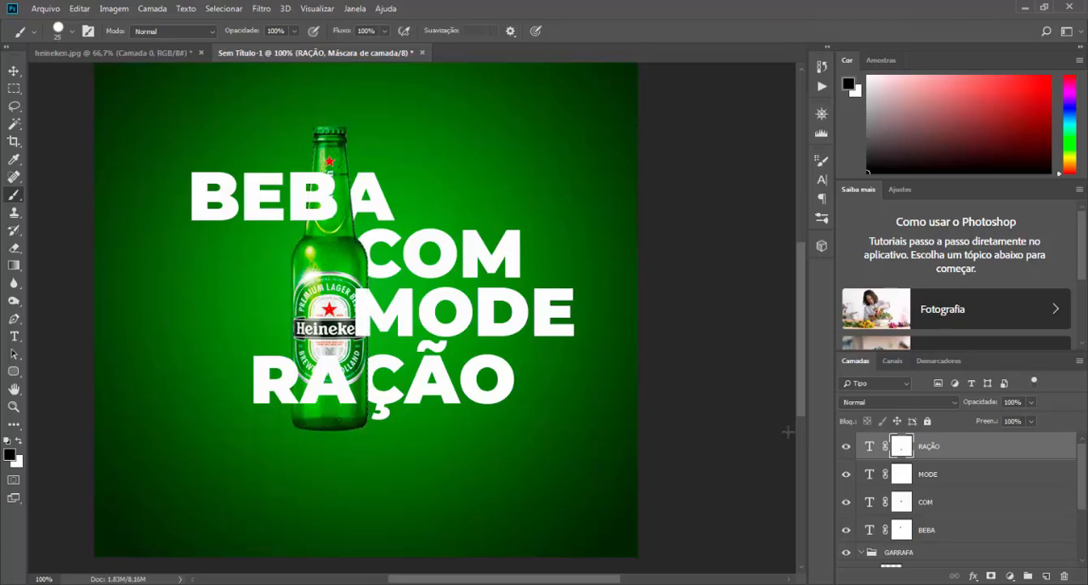
Step: Group the RAÇÃO, MODE, COM and BEBA text layers and name the group TEXTOS
scroll(519, 369, down, 1)
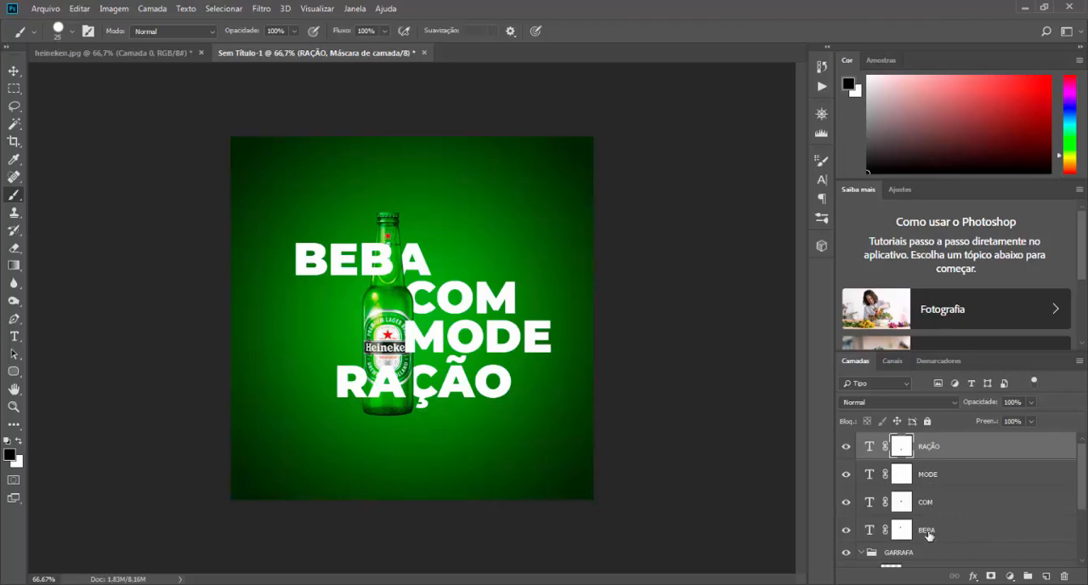
shift+click(929, 534)
key(ctrl+g)
double_click(901, 440)
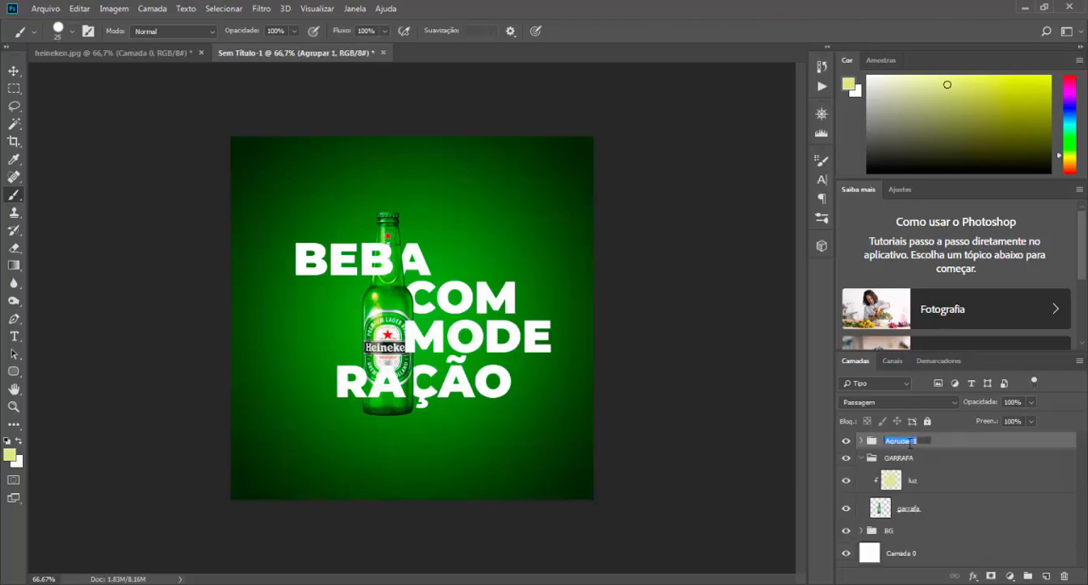
text(TEXTOS)
key(Return)
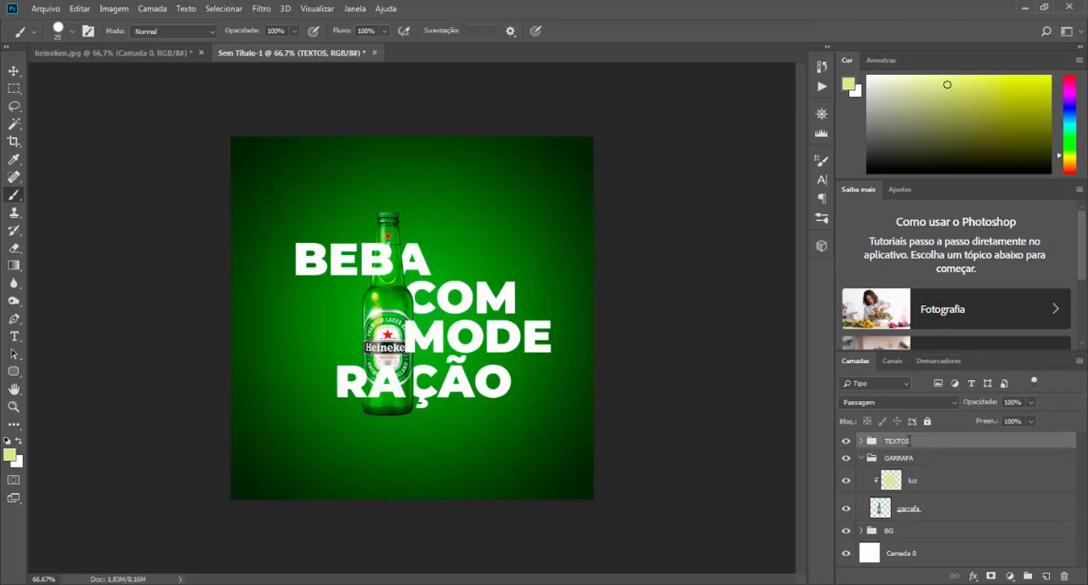
Step: Collapse the GARRAFA group and move it together with the TEXTOS group slightly upward on the canvas
click(862, 459)
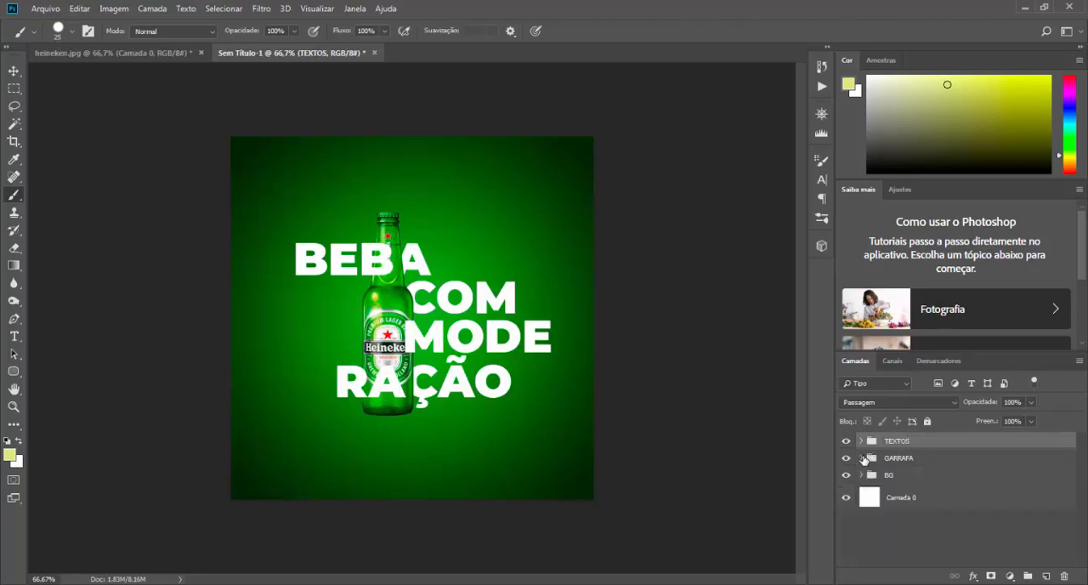
click(890, 461)
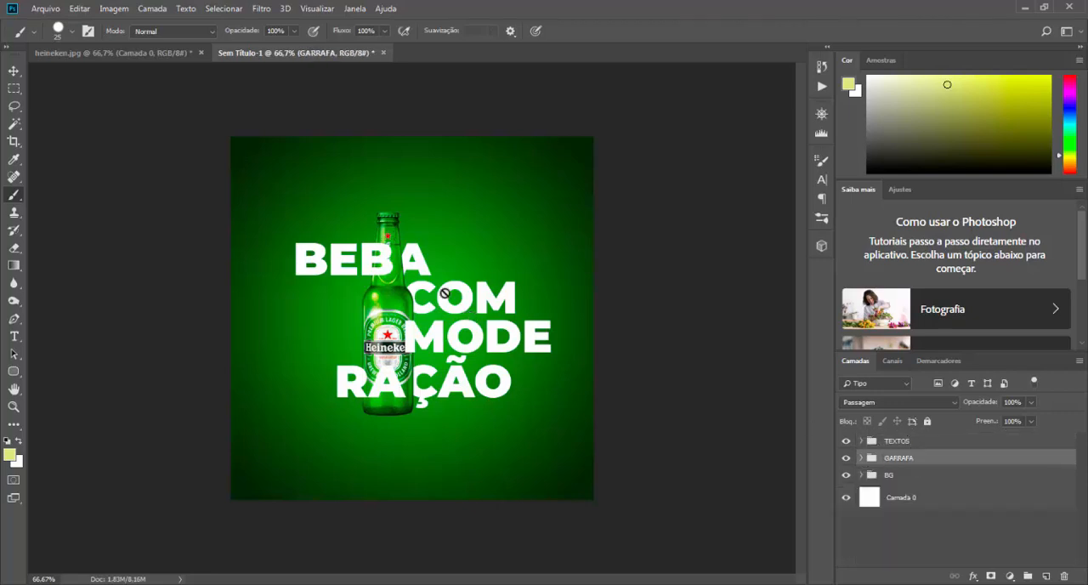
click(13, 74)
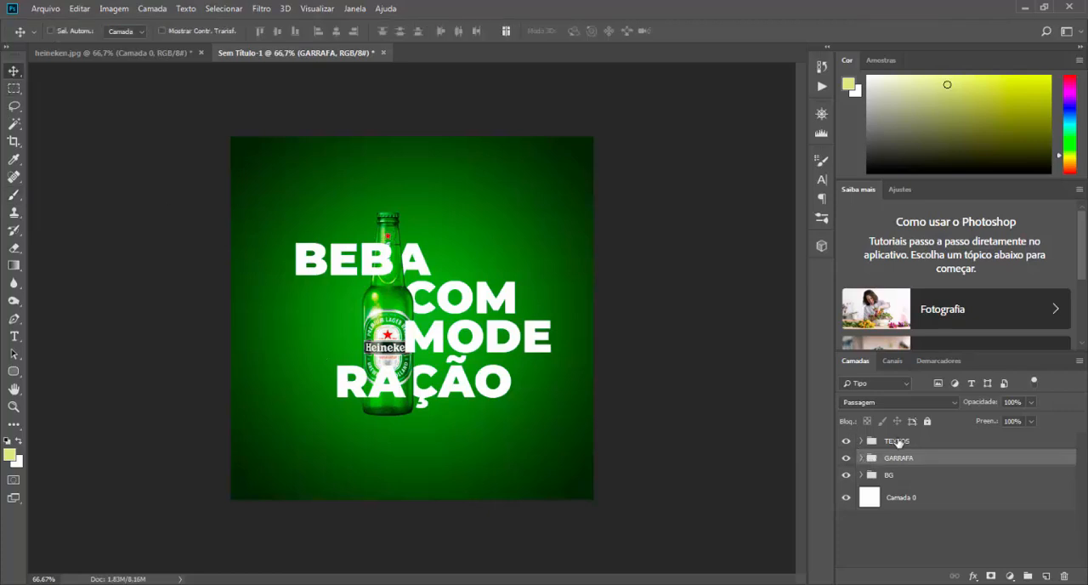
click(898, 441)
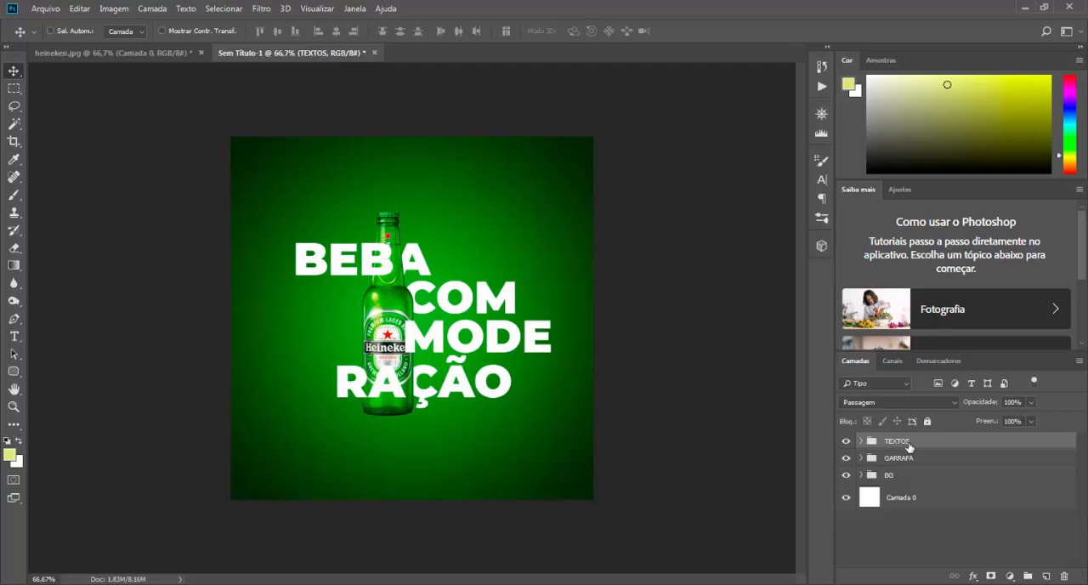
key(ctrl)
ctrl+click(902, 460)
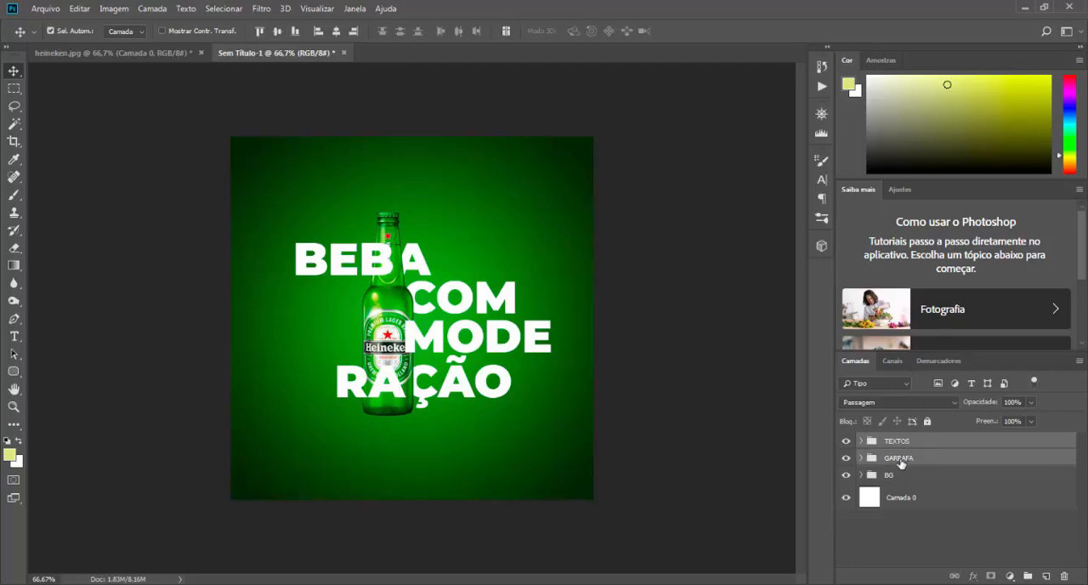
drag(402, 304, 396, 293)
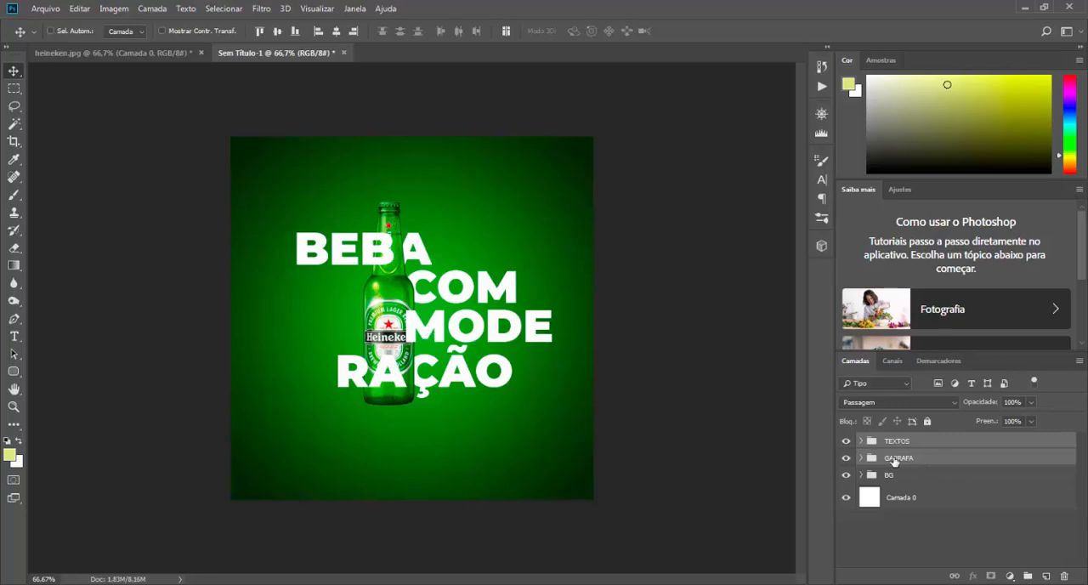
Step: Scale the TEXTOS and GARRAFA groups together proportionally to 94.16% around their centre
key(ctrl+t)
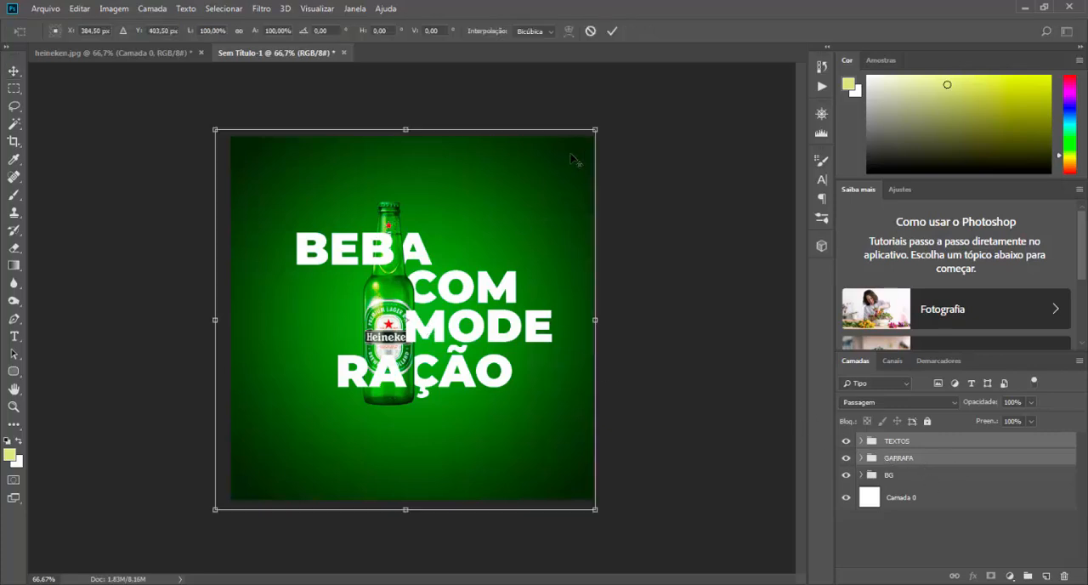
drag(595, 130, 584, 141)
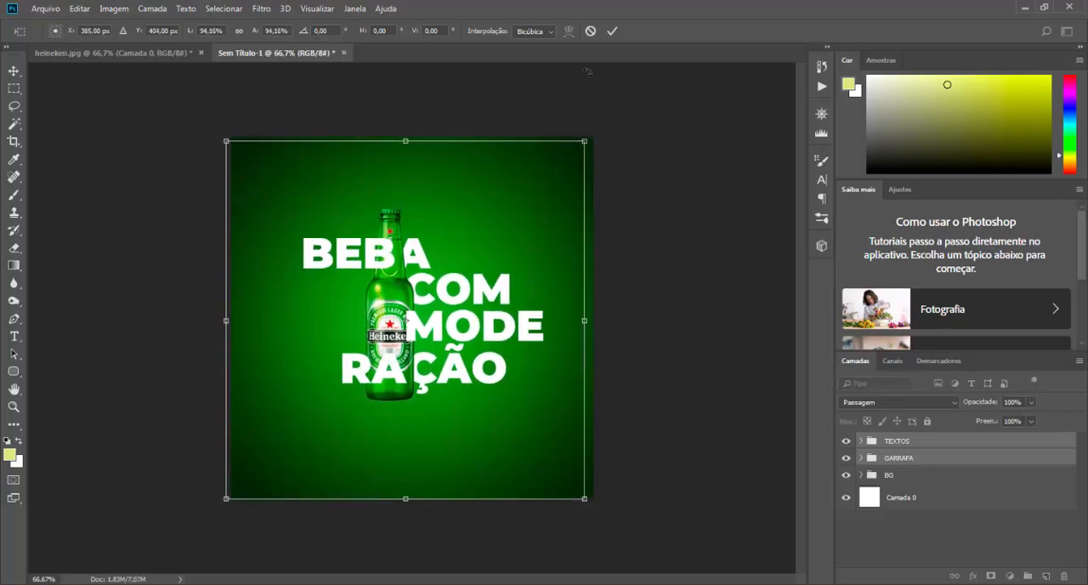
click(613, 31)
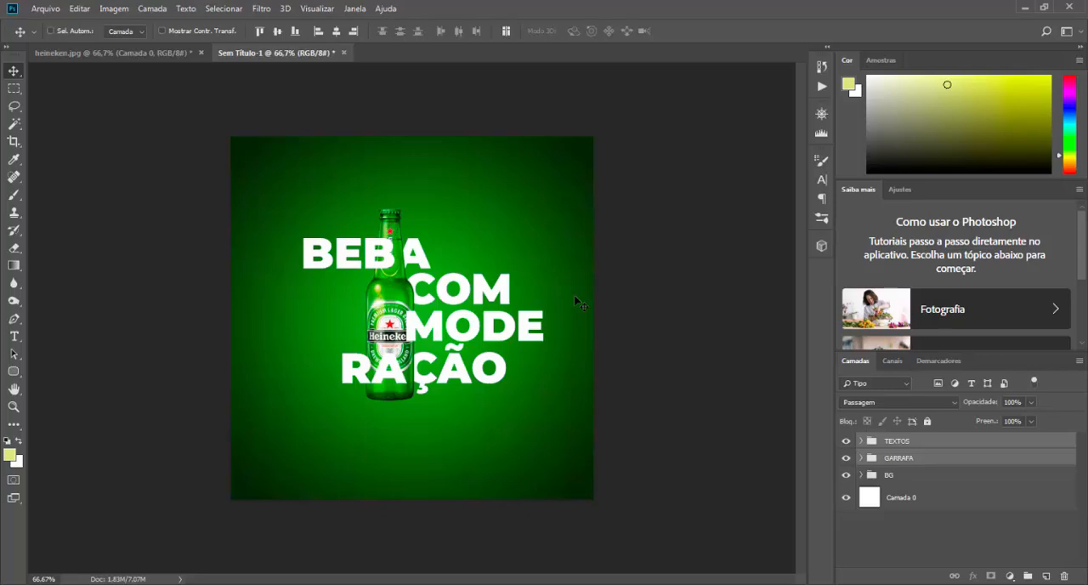
Step: Try hiding the bottle's cap and upper neck with a black-painted mask on the garrafa layer, and delete that mask
click(861, 459)
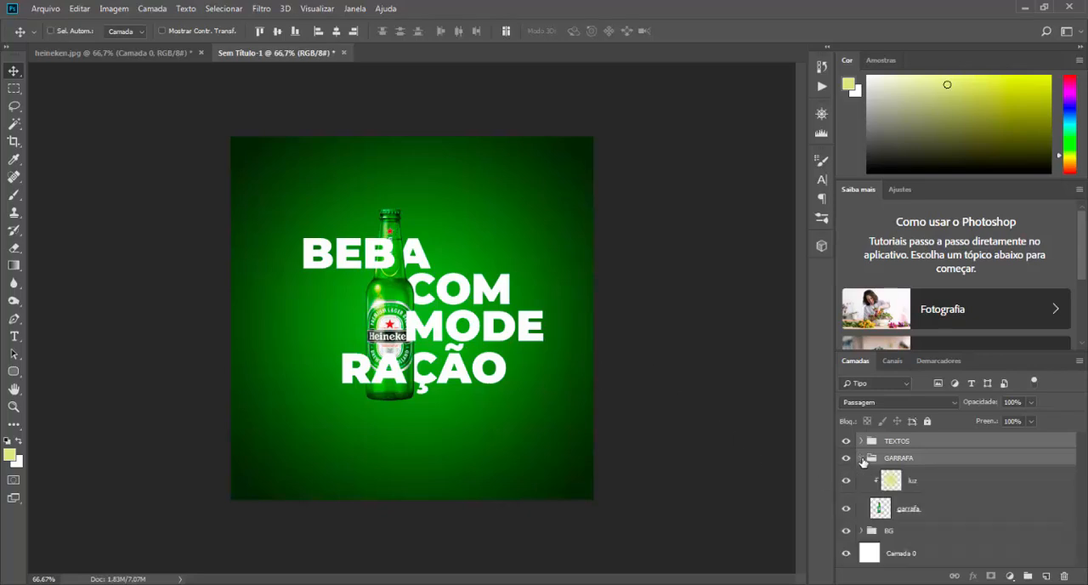
click(910, 515)
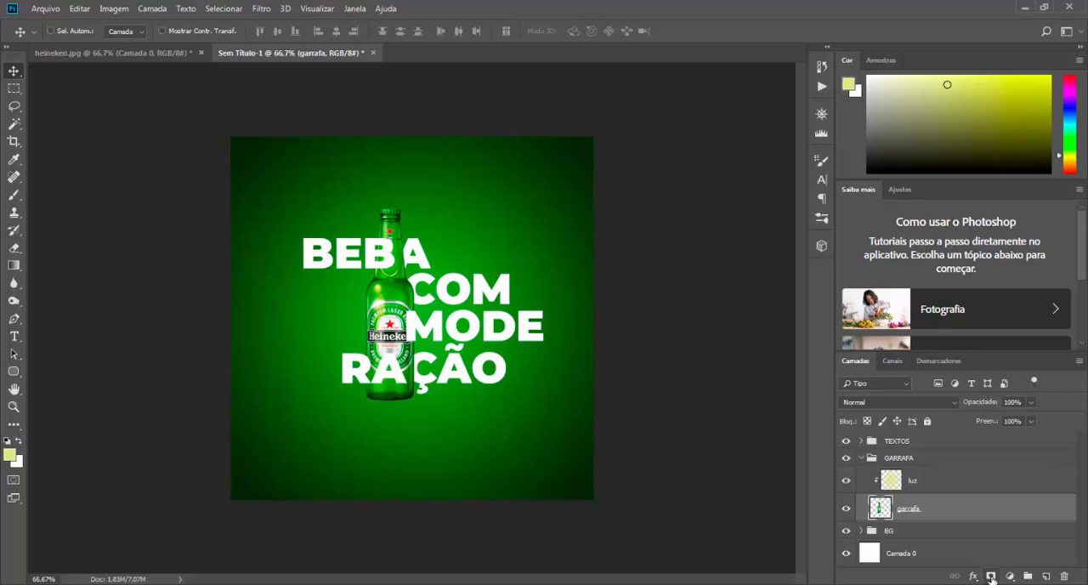
click(991, 576)
click(17, 198)
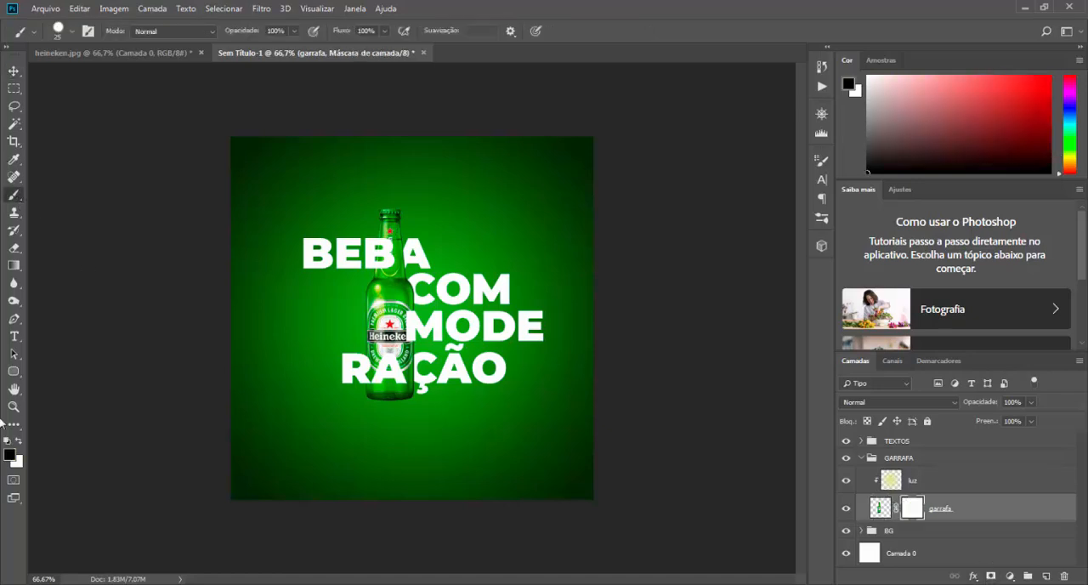
mouse_move(368, 212)
mouse_down()
mouse_move(455, 210)
mouse_move(343, 217)
mouse_move(431, 220)
mouse_move(352, 228)
mouse_up()
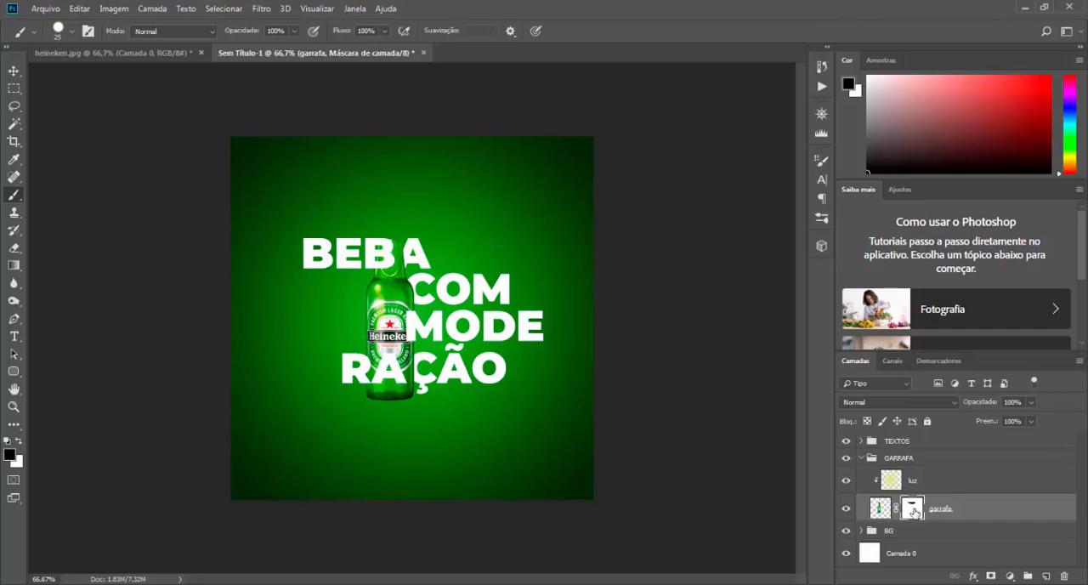
right_click(916, 510)
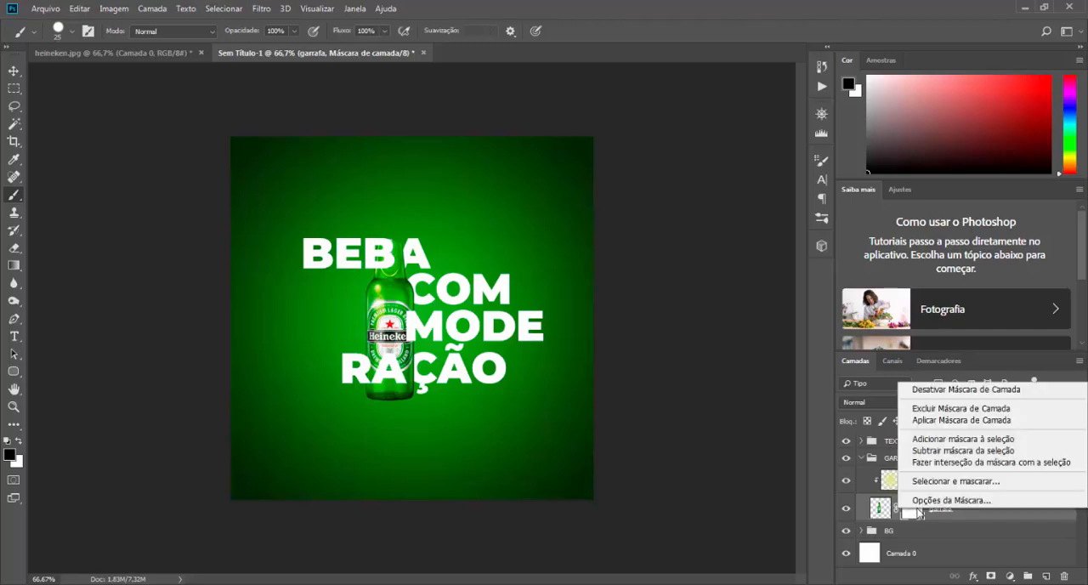
click(935, 409)
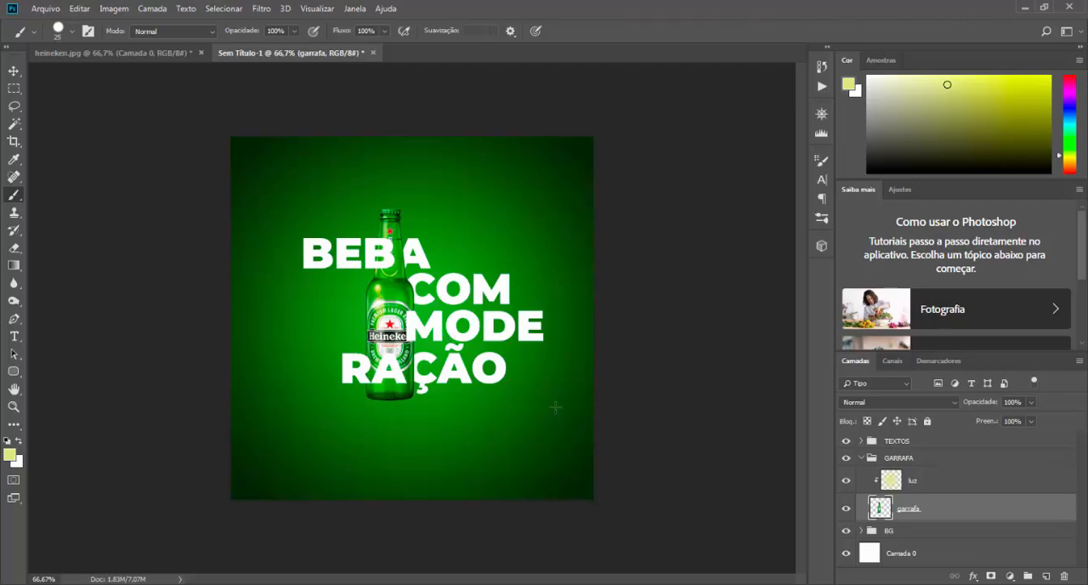
Step: Add another layer mask to the garrafa layer, brush black over the bottle's cap as a trial, and discard the mask
click(993, 577)
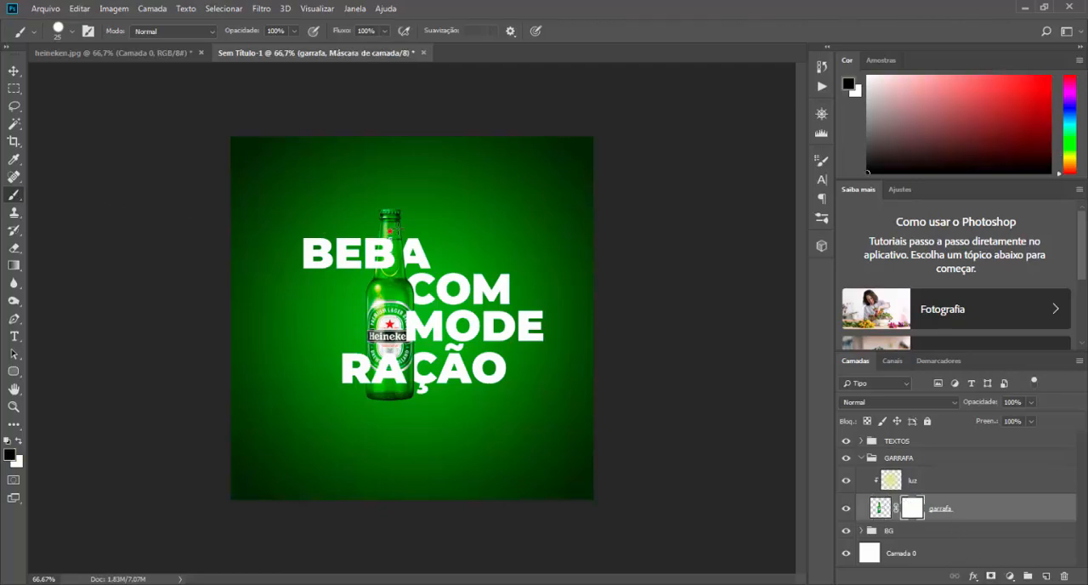
mouse_move(376, 211)
mouse_down()
mouse_move(422, 213)
mouse_move(362, 214)
mouse_move(407, 215)
mouse_move(344, 263)
mouse_move(392, 229)
mouse_up()
key(x)
right_click(910, 509)
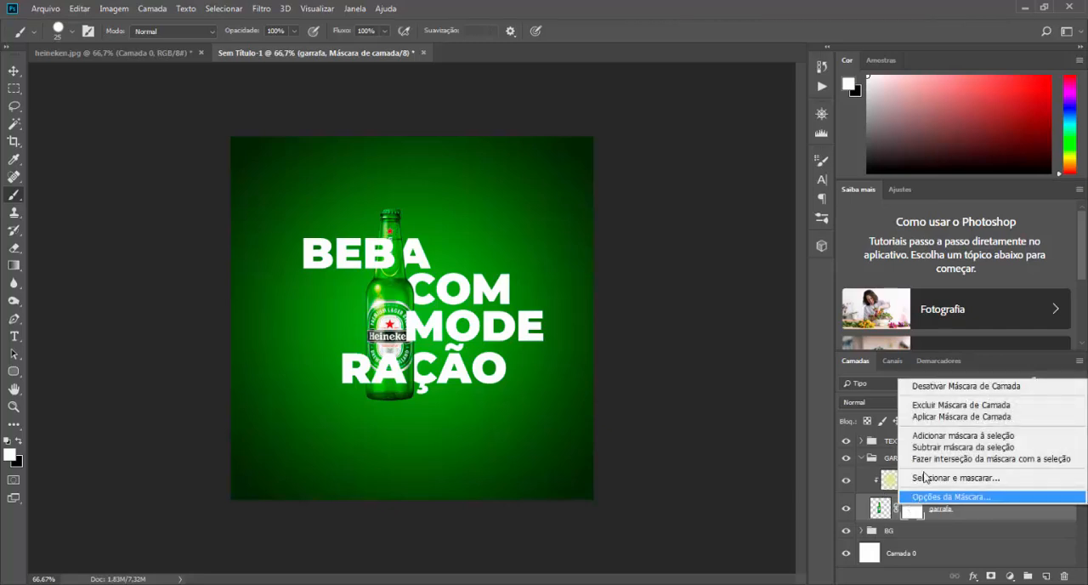
click(940, 410)
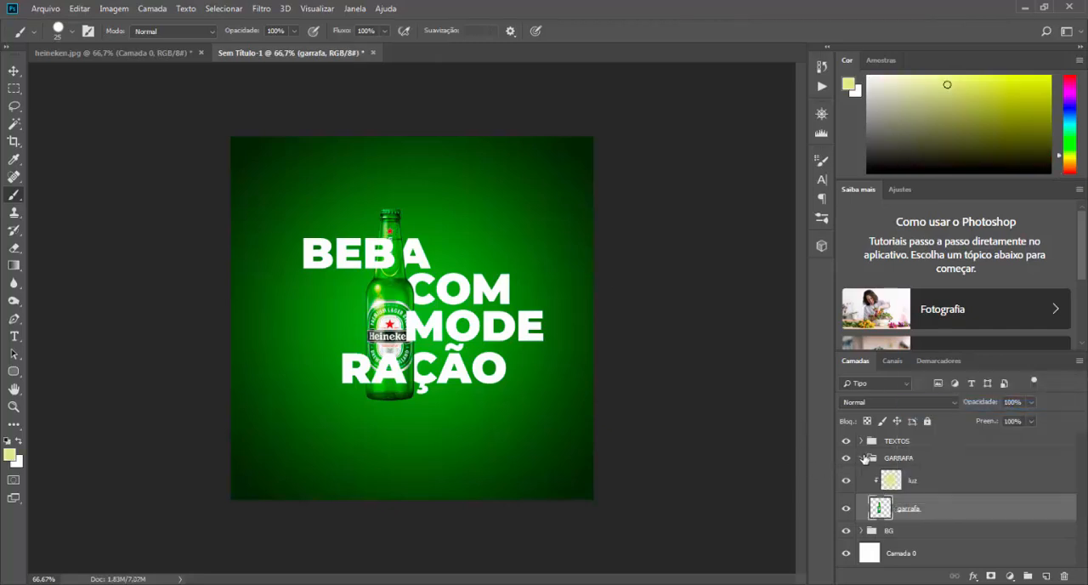
Step: Add the text HEINEKEN BRASIL at 20 px in Montserrat Black below the bottle, on a new layer above the TEXTOS group
click(864, 459)
click(892, 444)
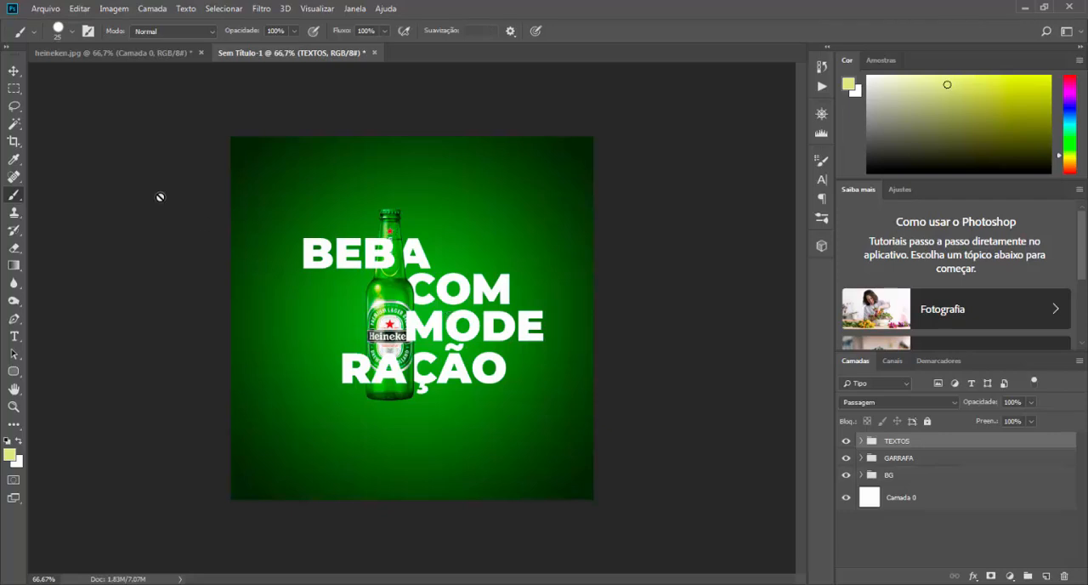
click(13, 71)
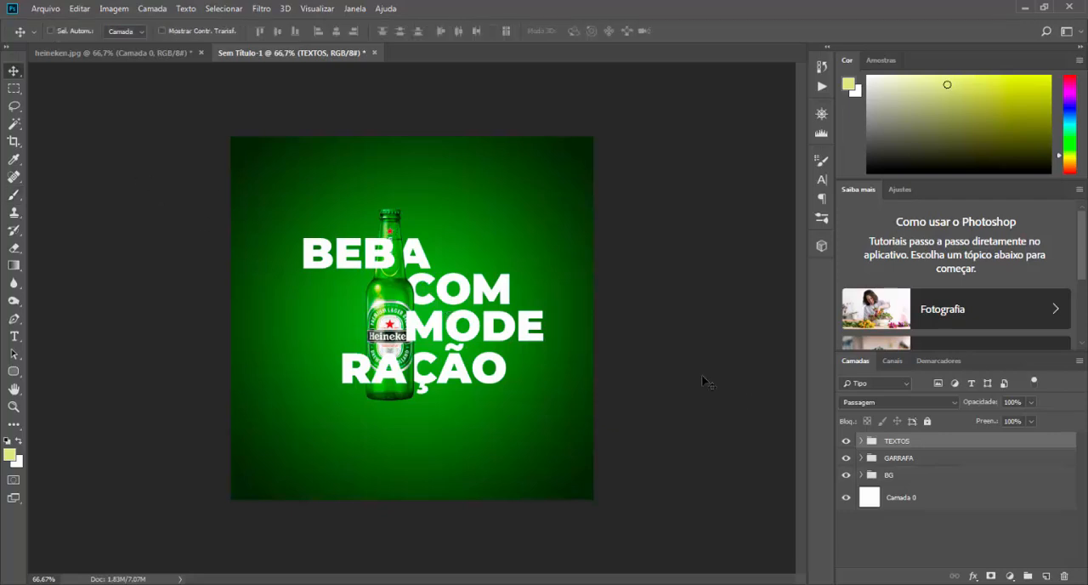
click(14, 338)
click(352, 467)
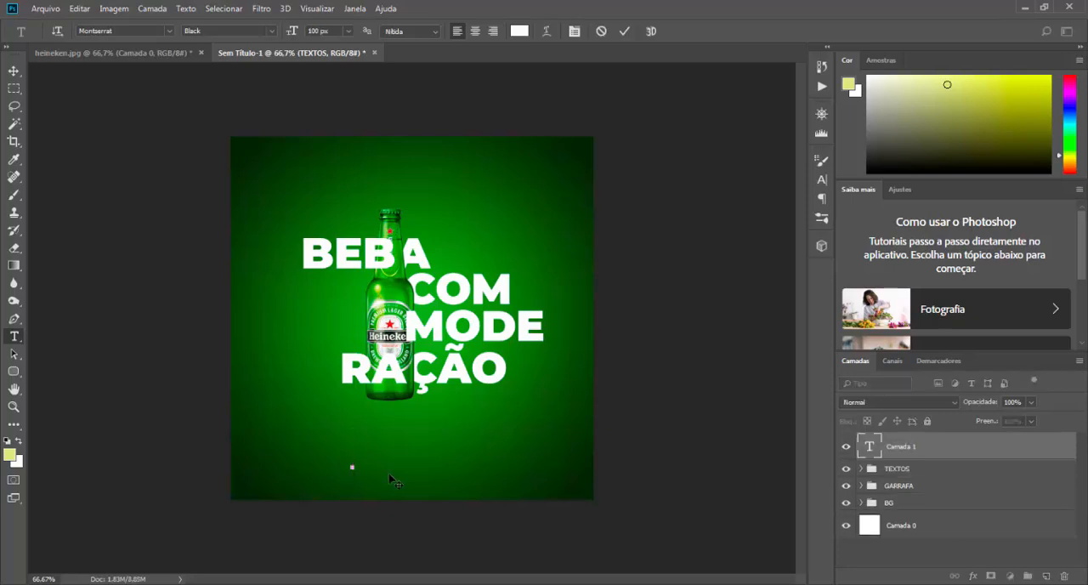
click(322, 30)
text(20)
key(Return)
text(HEINEKEN BRASIL)
click(625, 34)
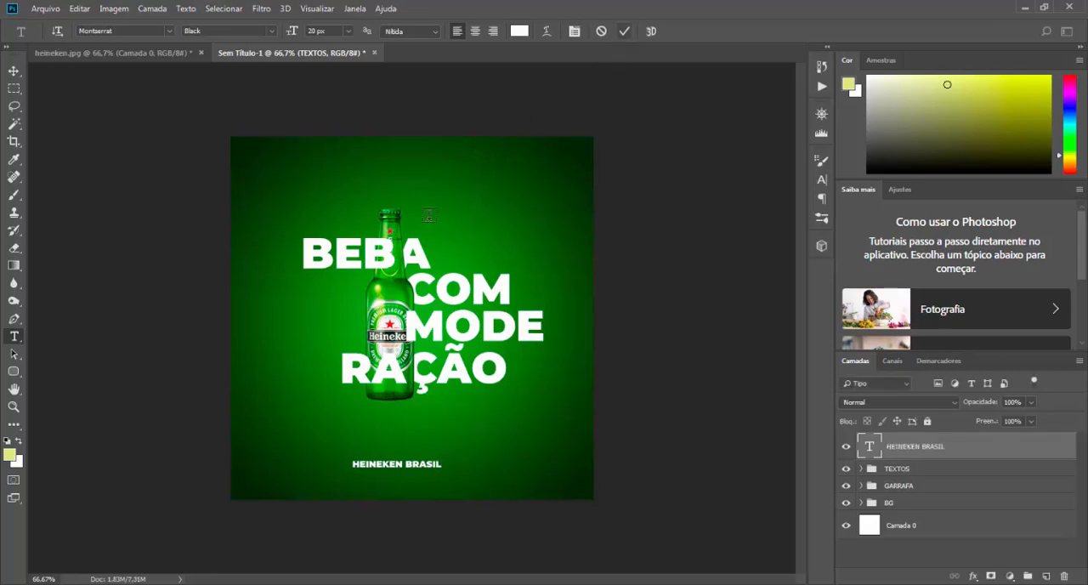
Step: Change the HEINEKEN BRASIL text to the SemiBold style and set its tracking to 1000
click(14, 73)
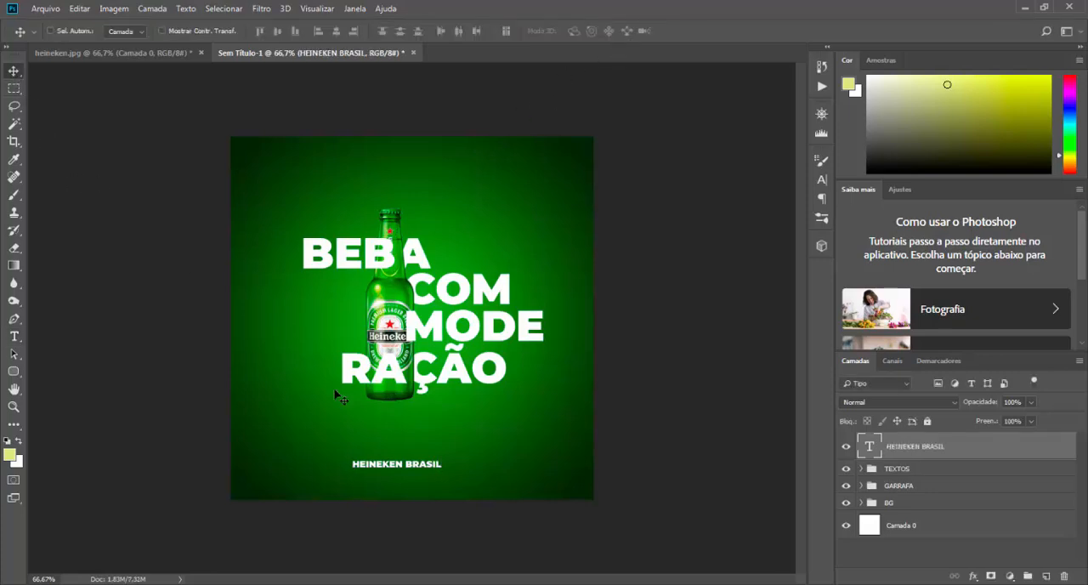
click(821, 181)
click(798, 178)
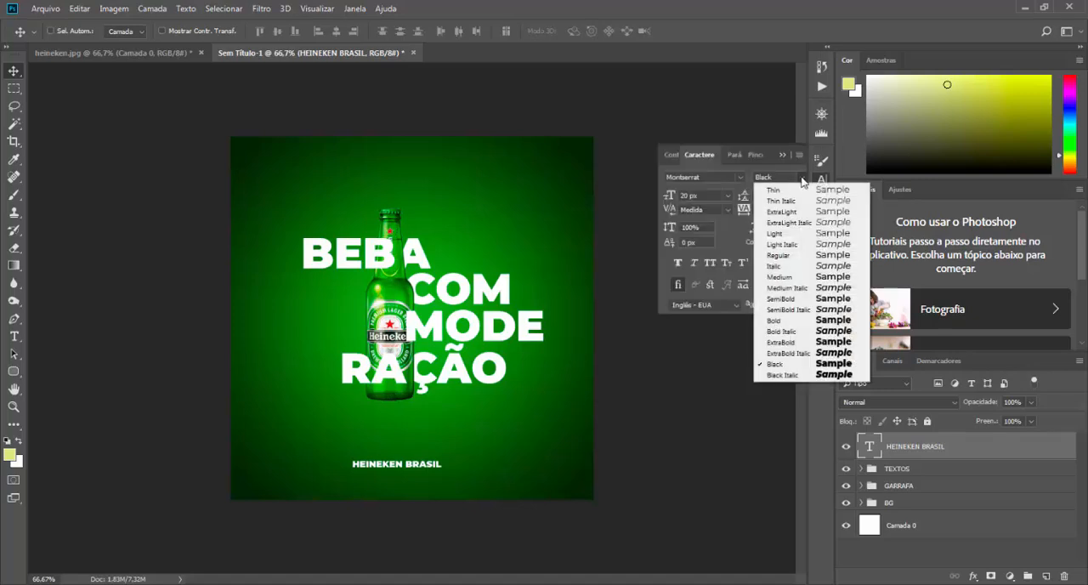
click(781, 300)
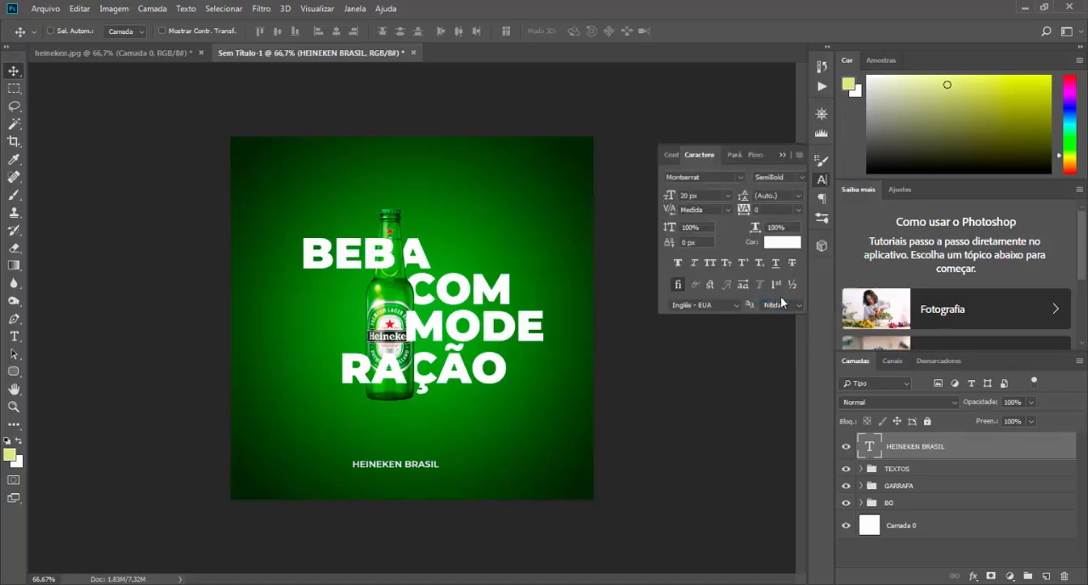
click(769, 207)
key(Return)
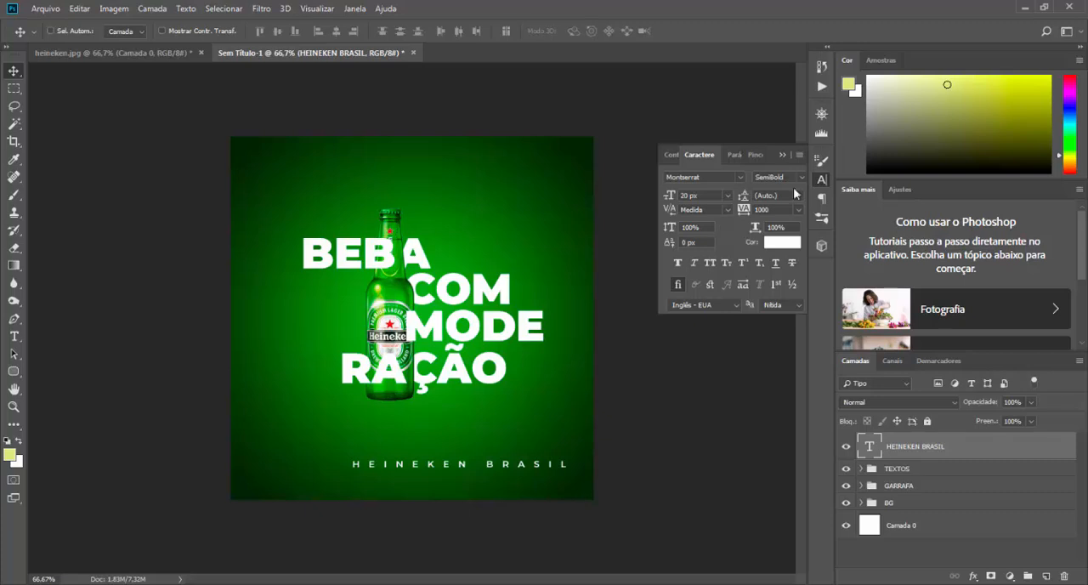
click(782, 155)
Step: Scale the HEINEKEN BRASIL text proportionally to 61.53% and move it leftward and slightly down beneath the bottle
key(ctrl+t)
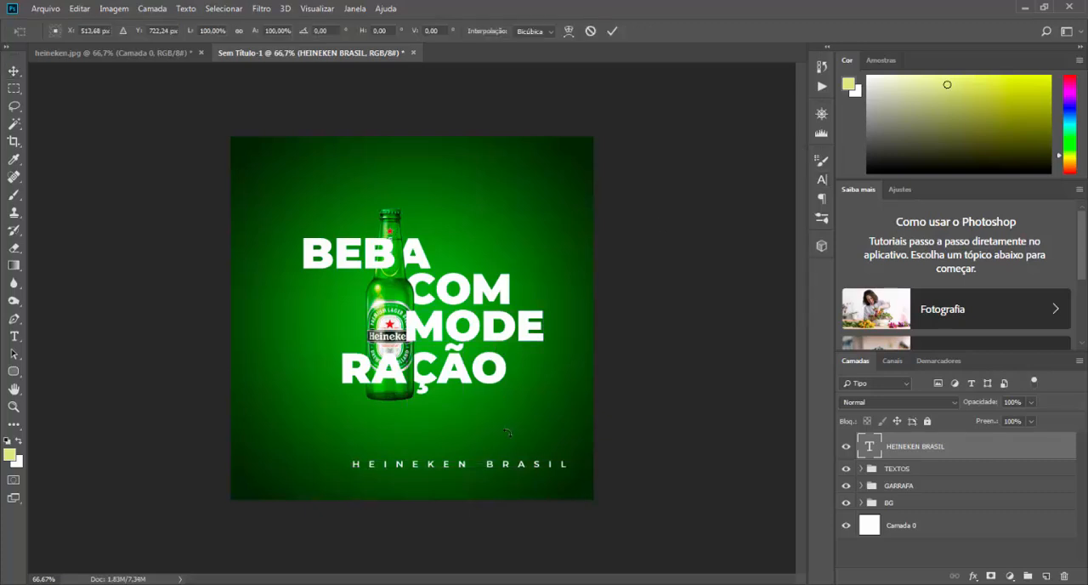
drag(577, 464, 533, 465)
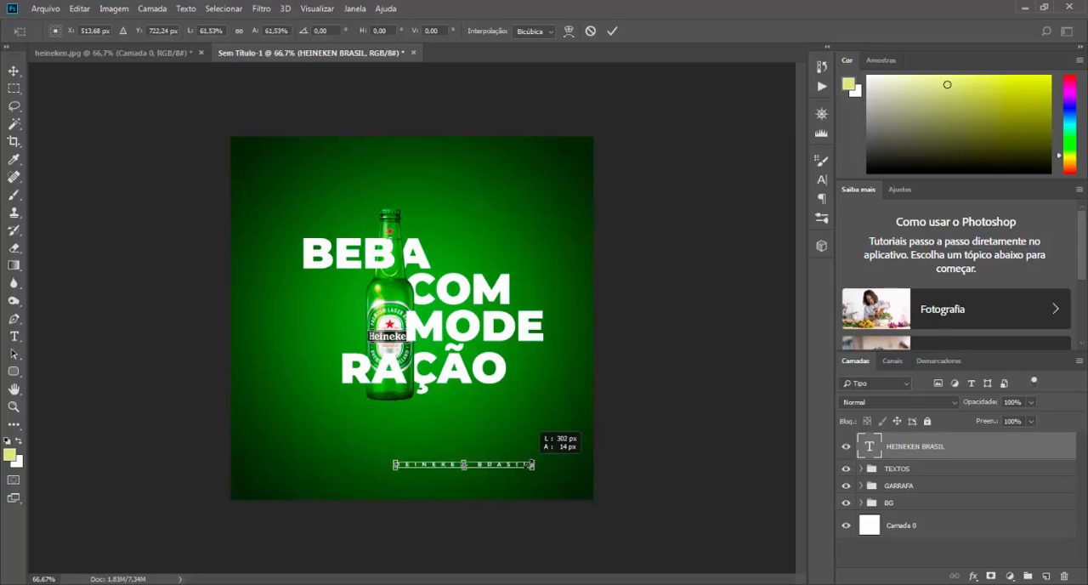
key(Return)
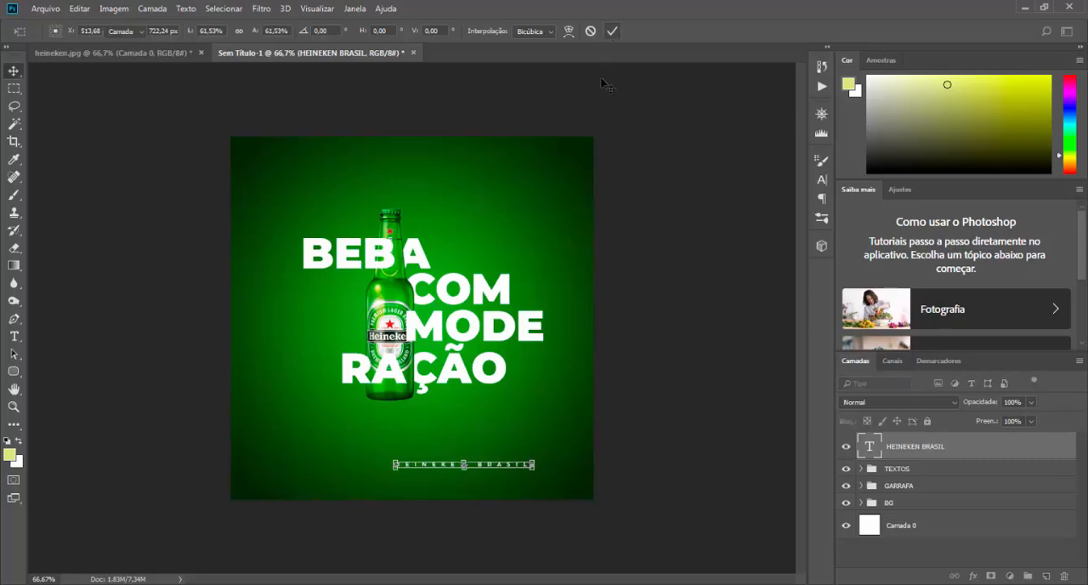
drag(502, 475, 441, 466)
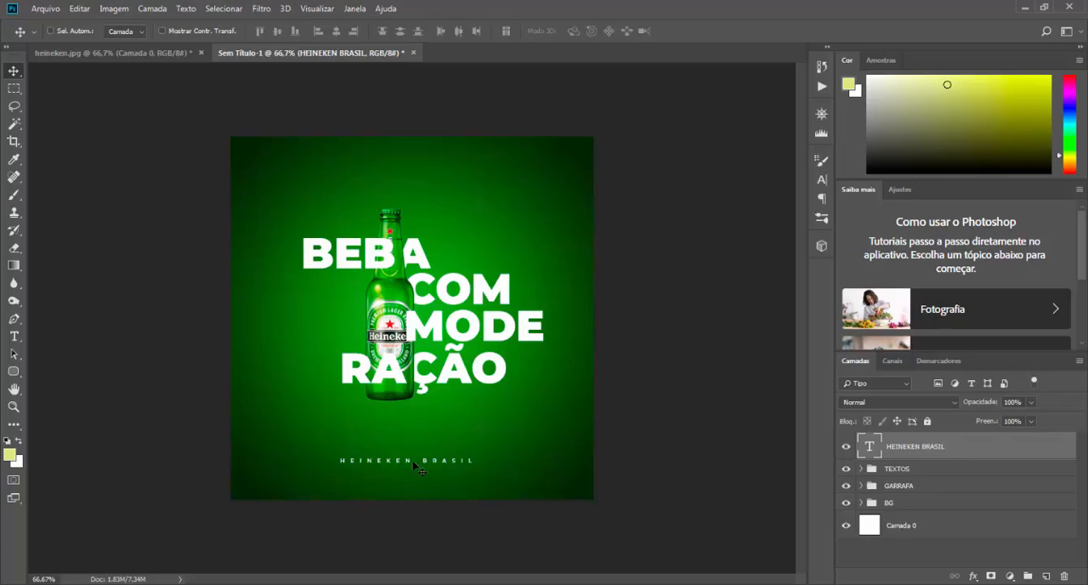
drag(442, 467, 394, 457)
drag(452, 466, 412, 478)
Step: Try vertical alignments of the HEINEKEN BRASIL text against a selection of Camada 0, and centre it only horizontally on the canvas
ctrl+click(870, 526)
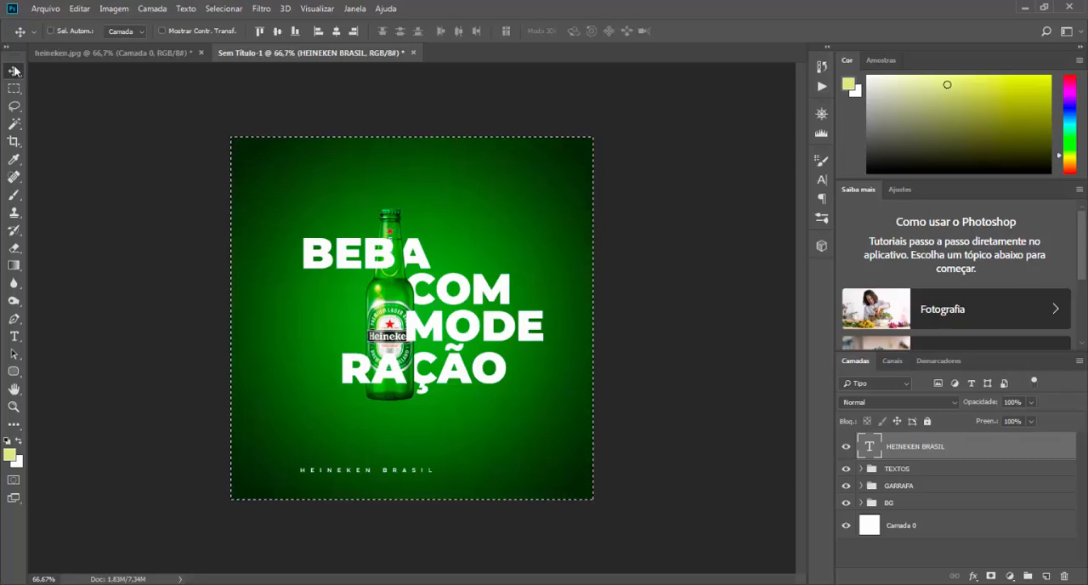
click(260, 31)
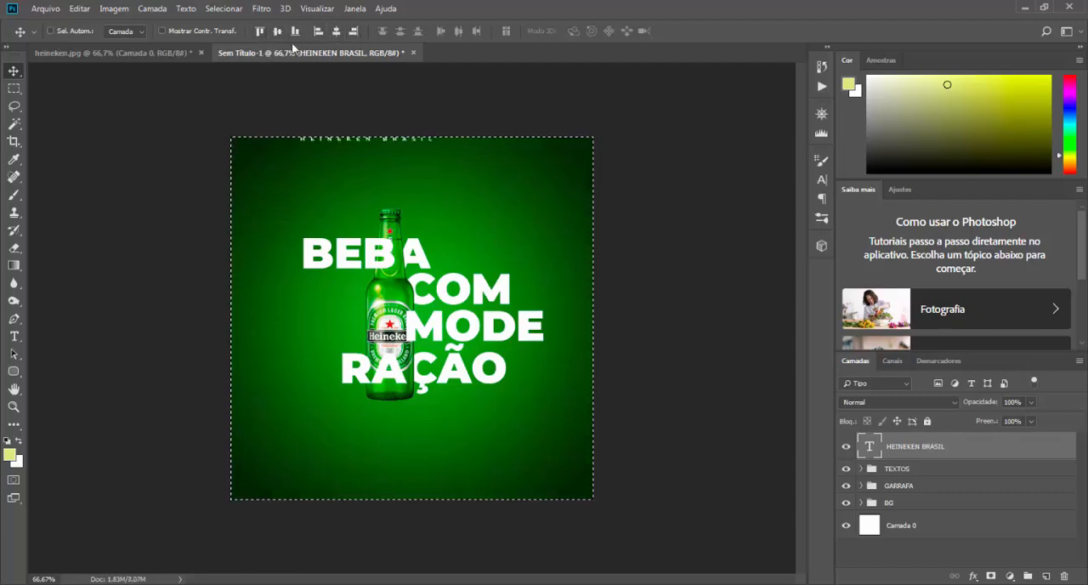
click(294, 32)
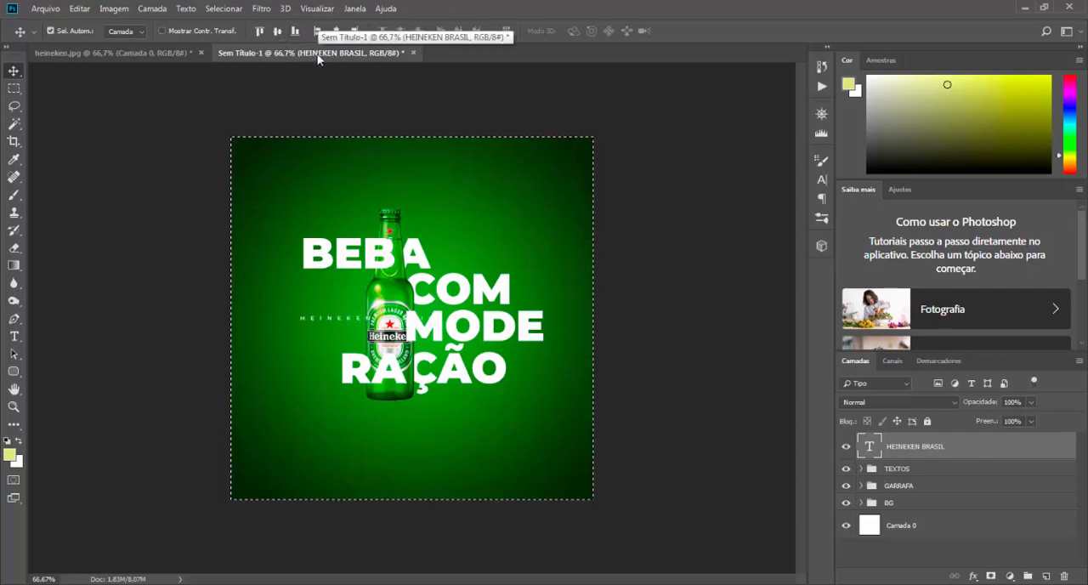
key(shift+Up)
key(shift+Up)
key(shift+Up)
key(shift+Up)
key(shift+Up)
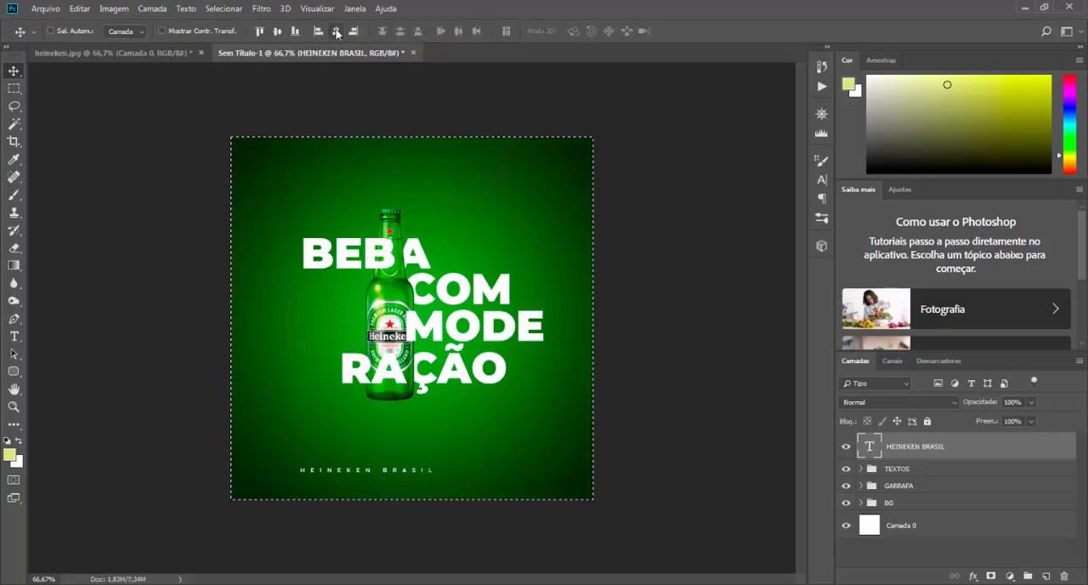
click(337, 33)
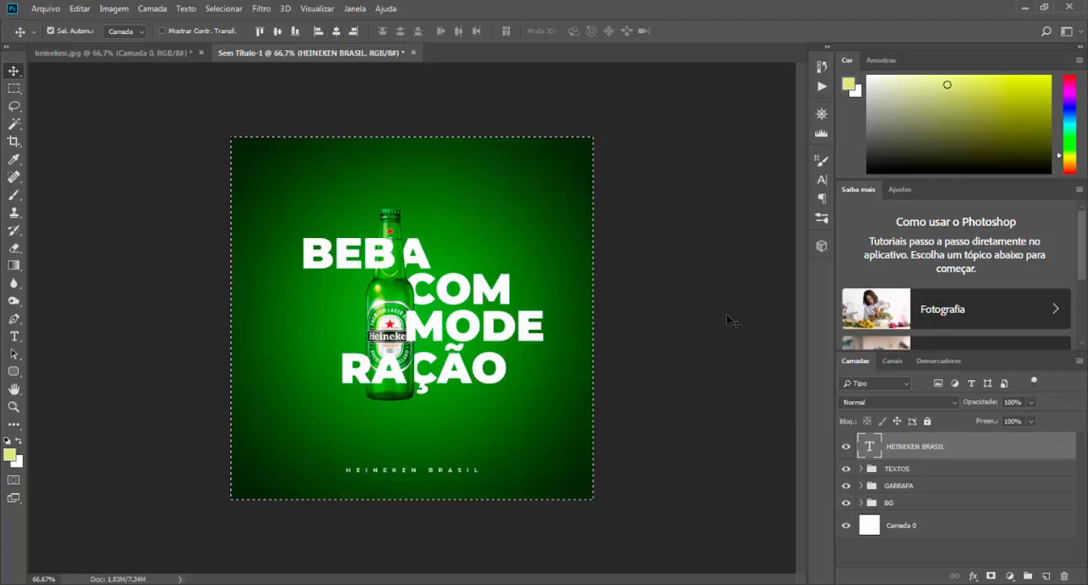
key(ctrl+d)
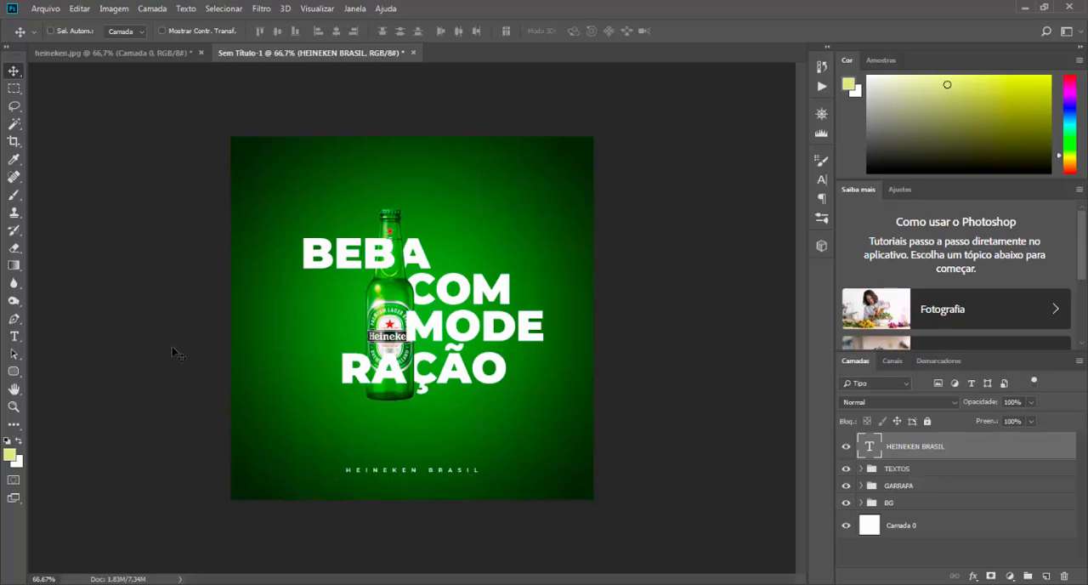
Step: Draw a rectangle about 332 by 45 px around the HEINEKEN BRASIL text
click(14, 373)
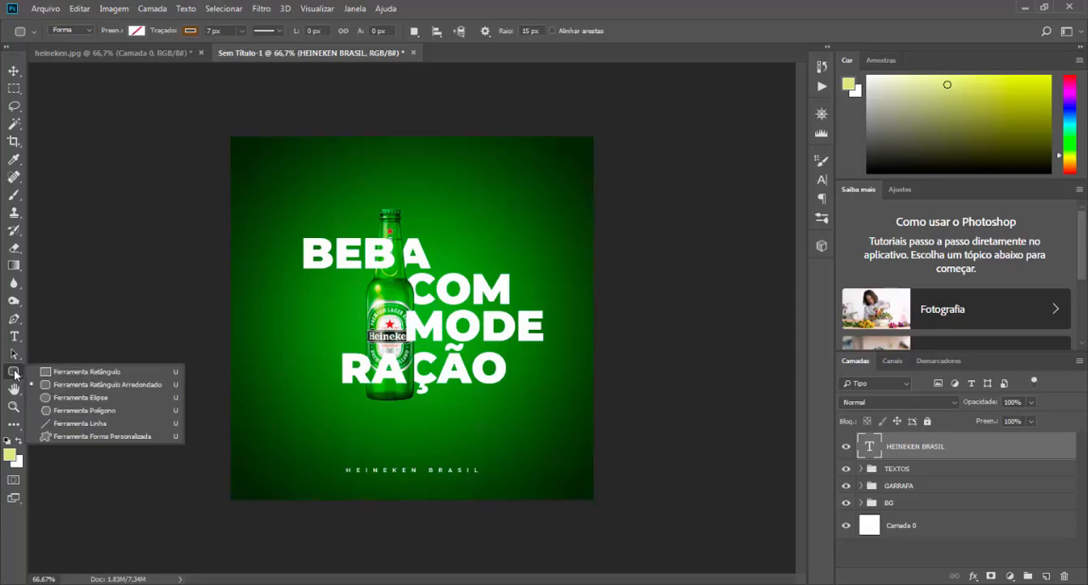
click(85, 367)
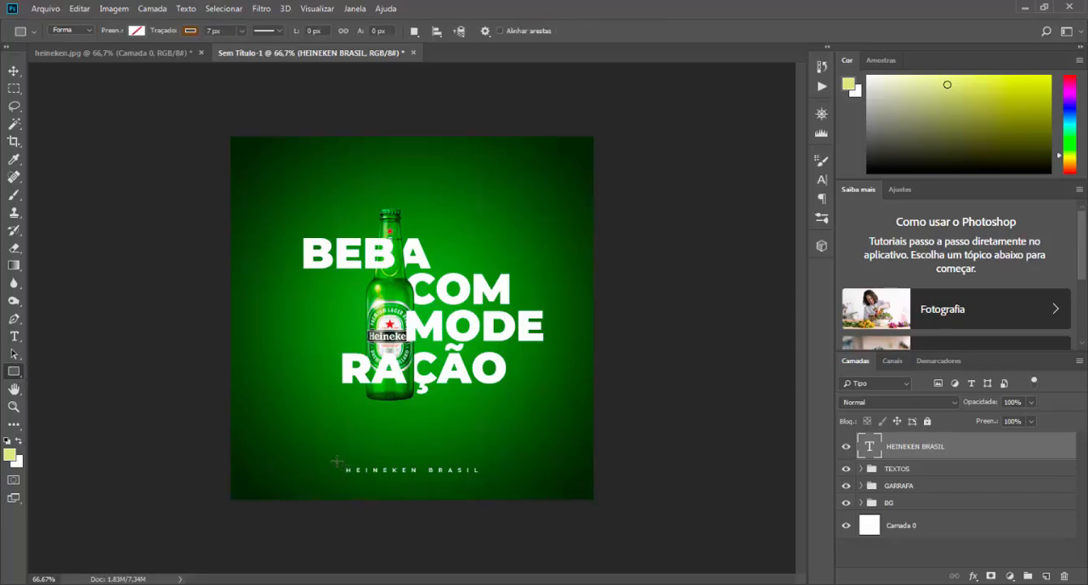
drag(337, 461, 486, 481)
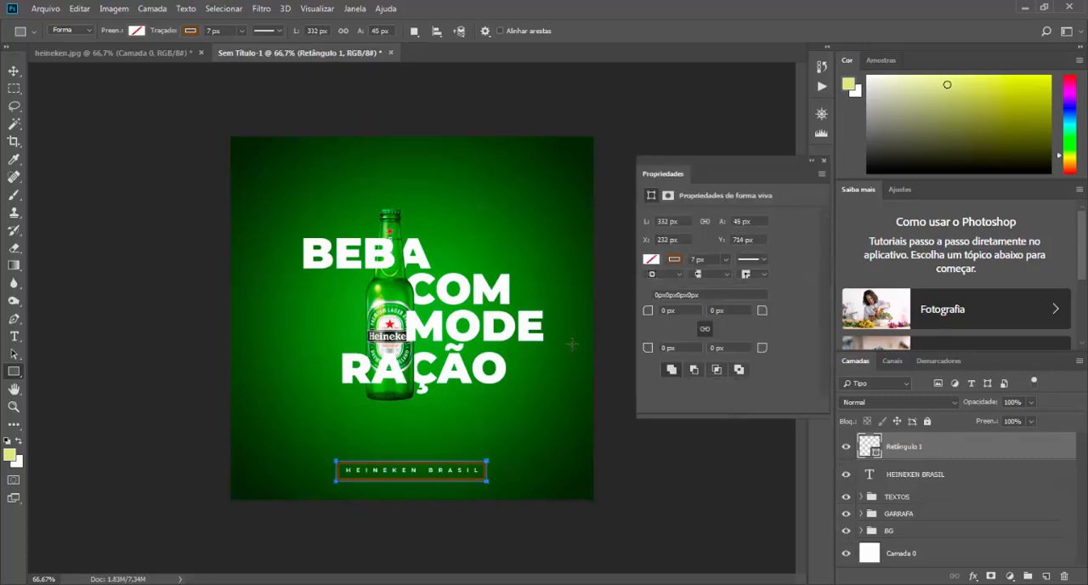
Step: Give the rectangle around HEINEKEN BRASIL a white stroke 2 px wide
click(653, 260)
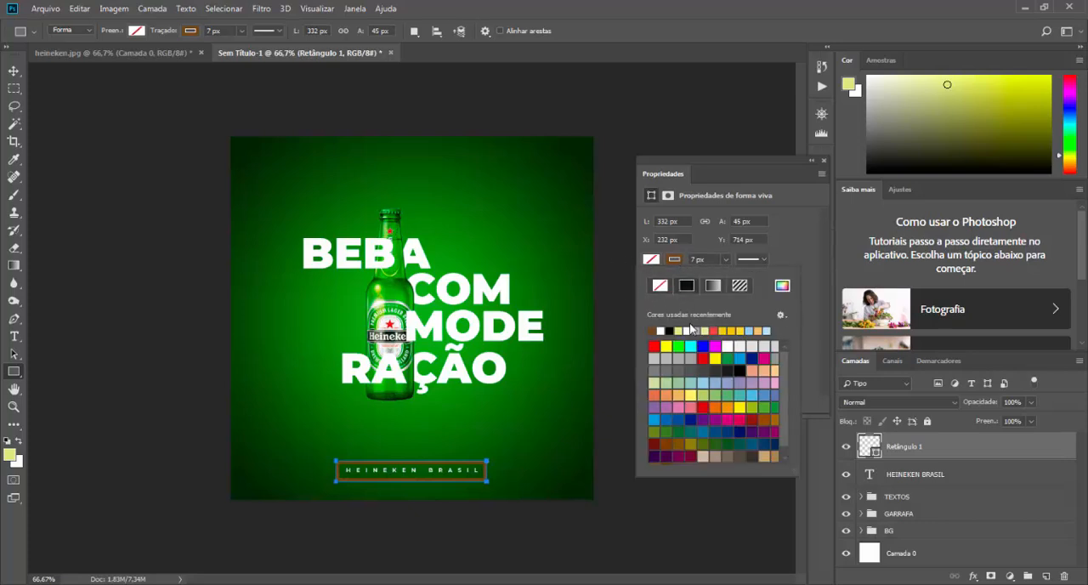
click(685, 330)
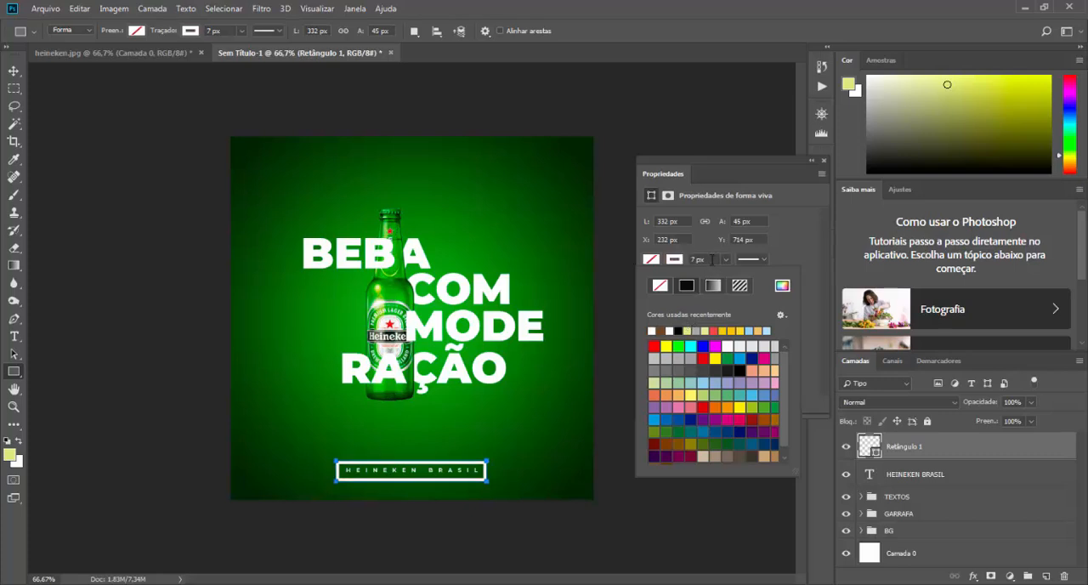
click(713, 259)
click(697, 259)
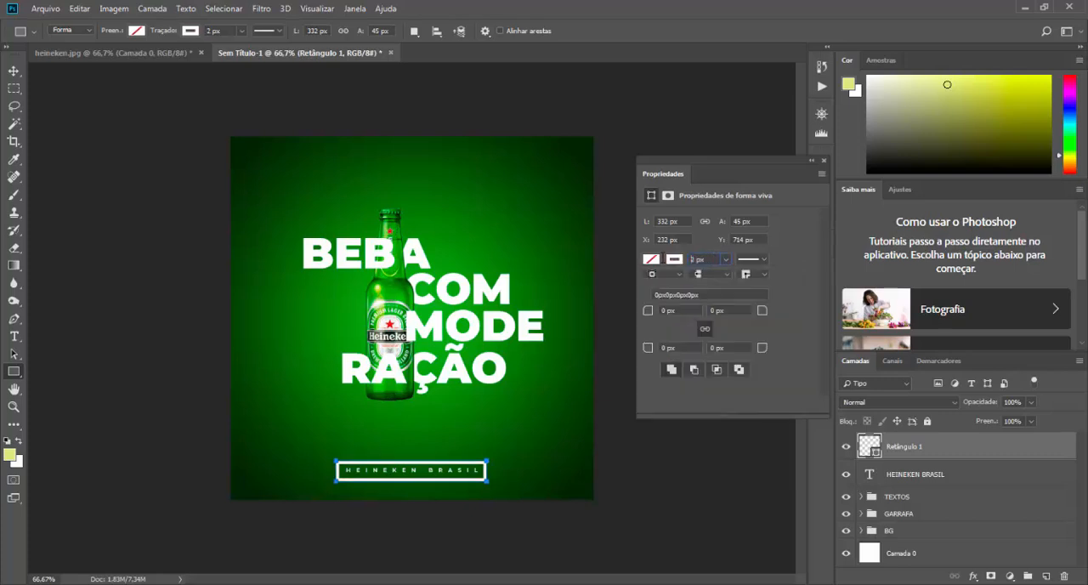
text(2)
key(Return)
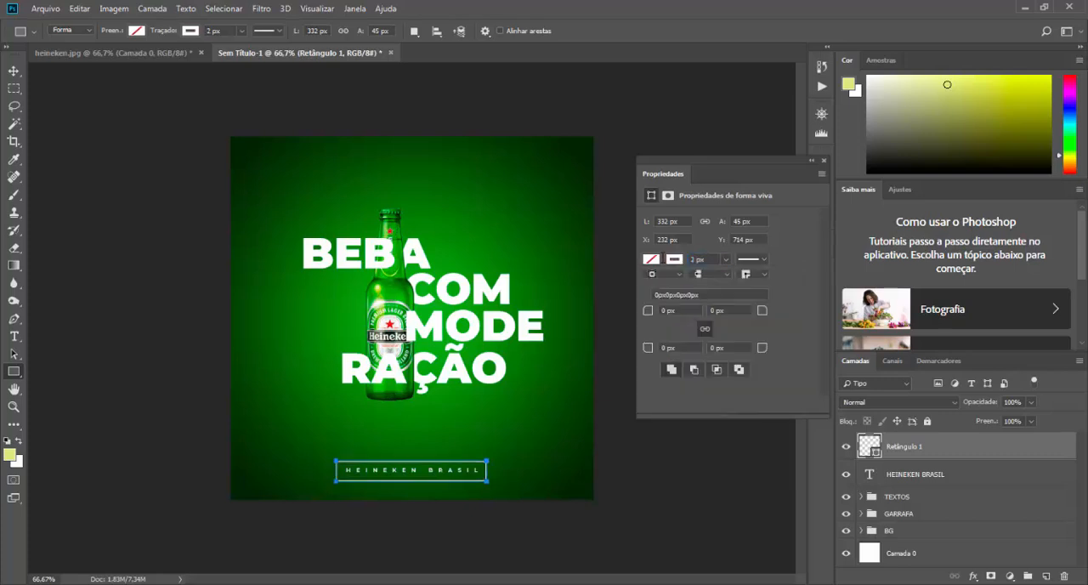
click(826, 160)
click(13, 71)
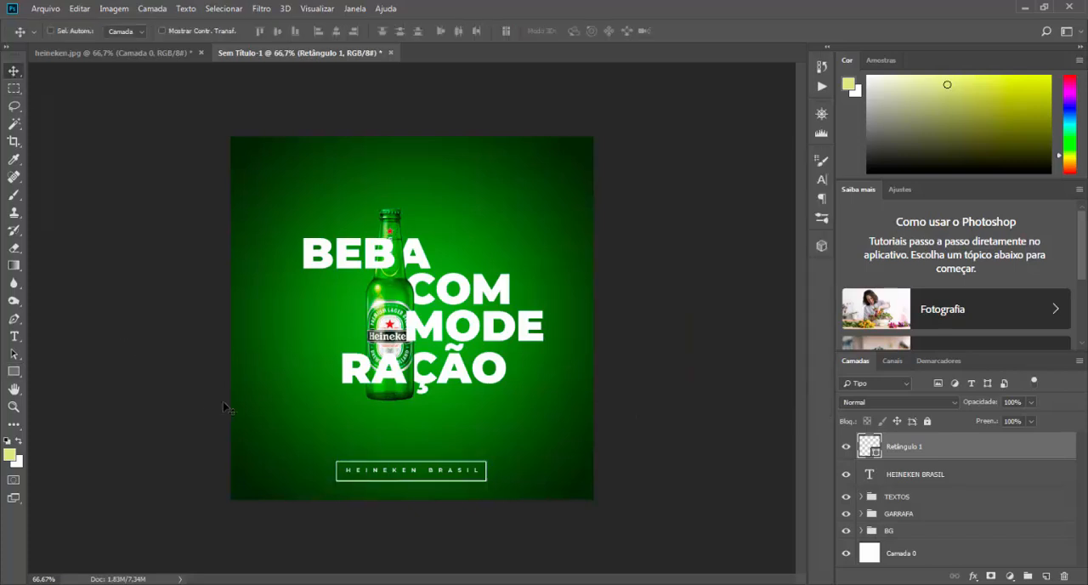
Step: Try a 1 px stroke on the rectangle and return it to 2 px
click(14, 372)
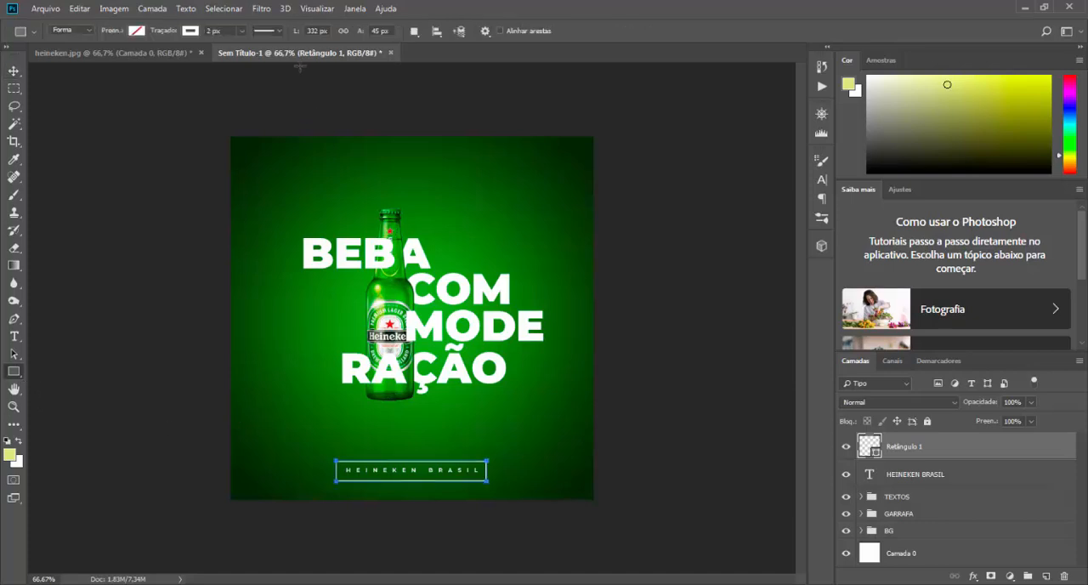
click(176, 32)
key(Return)
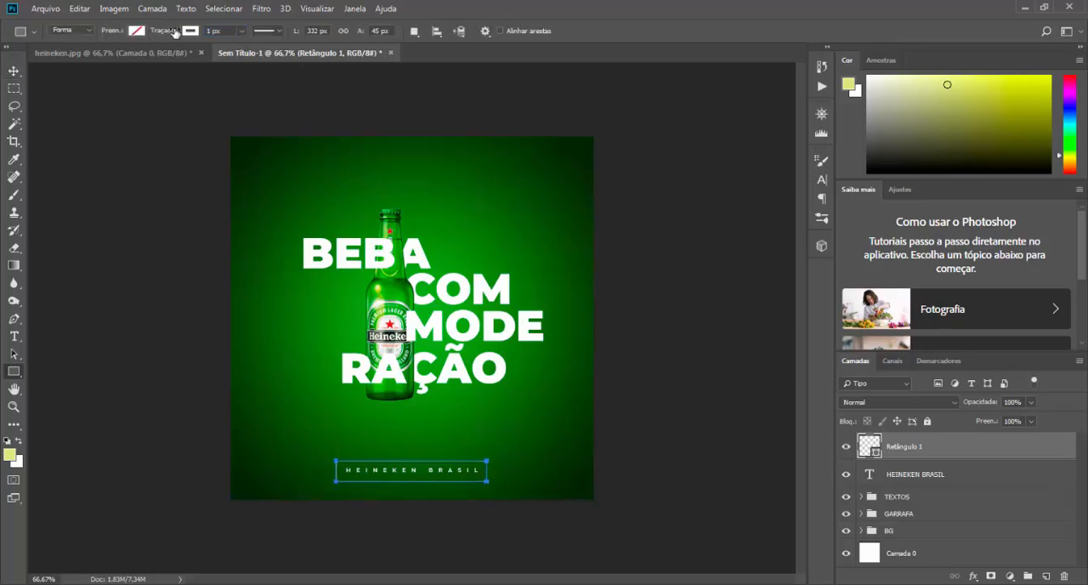
key(v)
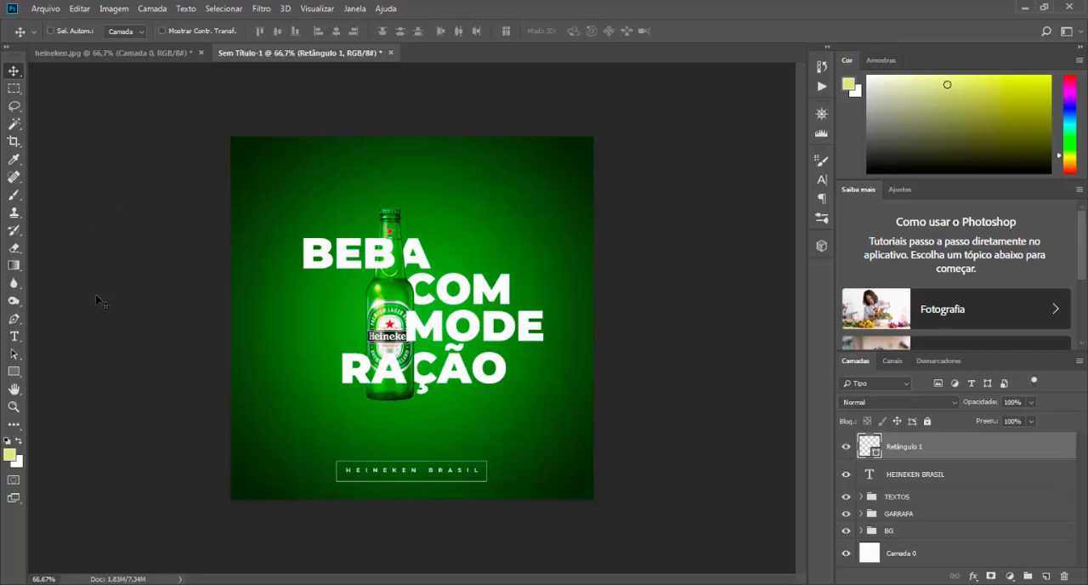
click(13, 371)
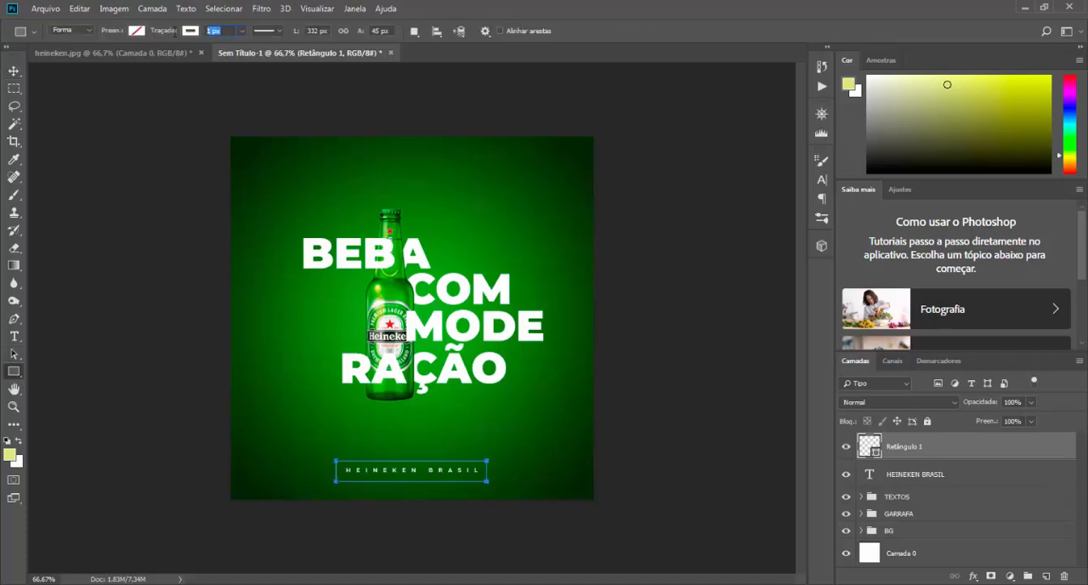
key(v)
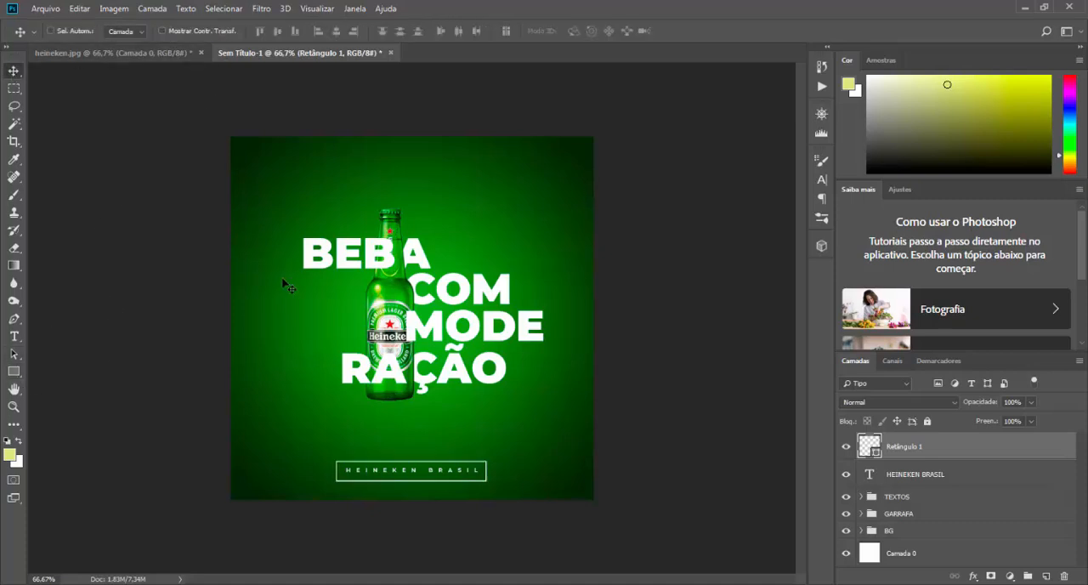
Step: Centre the rectangle around HEINEKEN BRASIL horizontally on the canvas, using a selection of Camada 0, and clear the selection
ctrl+click(872, 554)
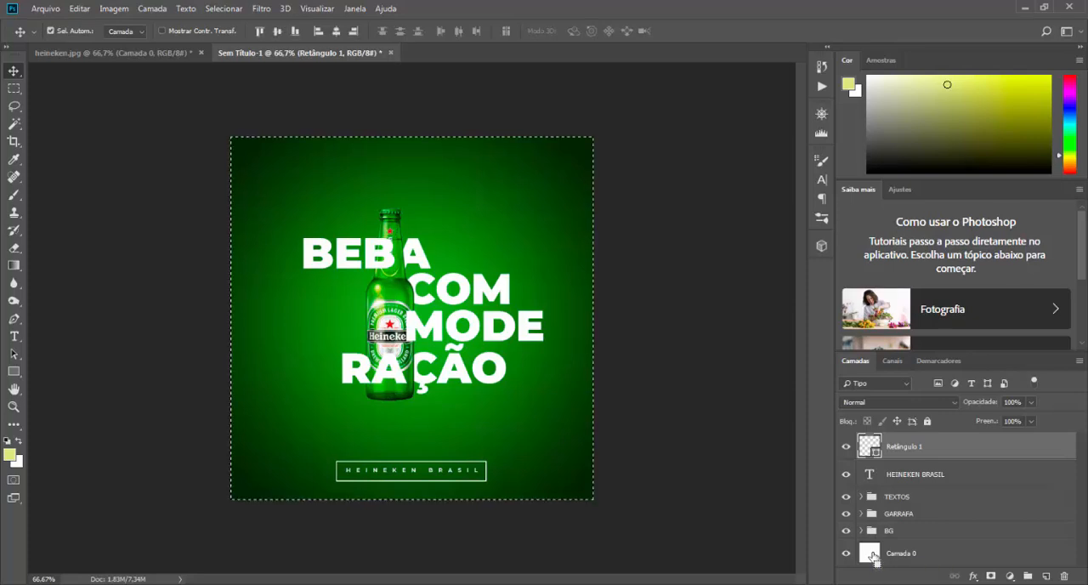
click(339, 33)
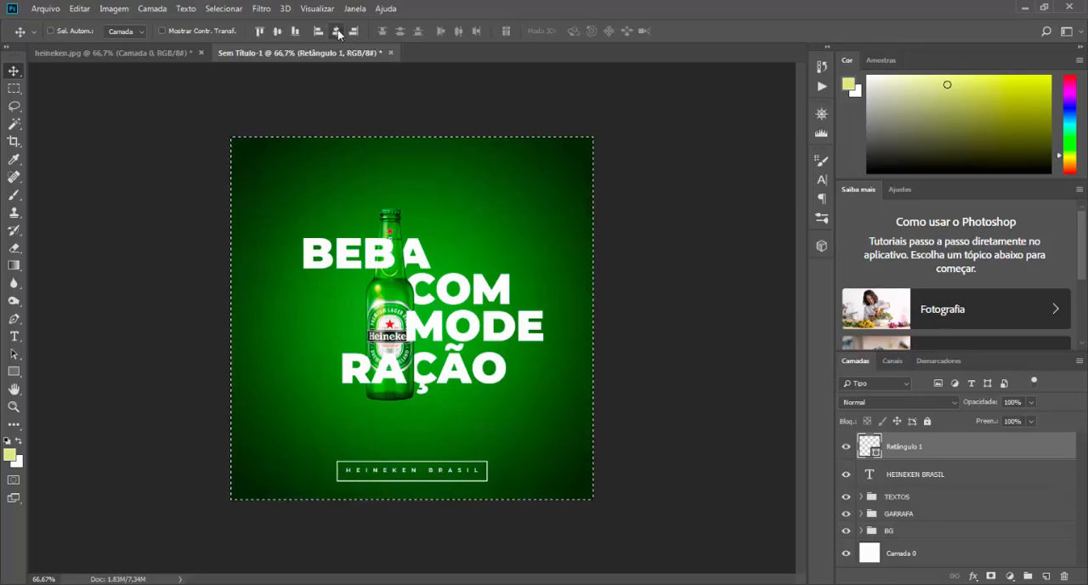
key(ctrl+d)
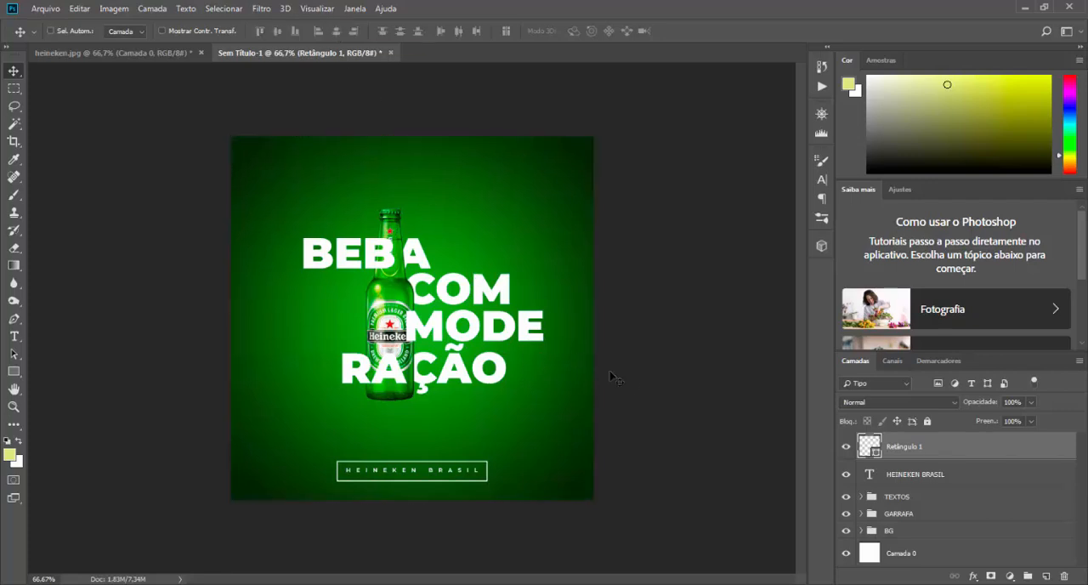
Step: Centre the HEINEKEN BRASIL text vertically and horizontally inside a selection of Retângulo 1, and clear the selection
click(901, 476)
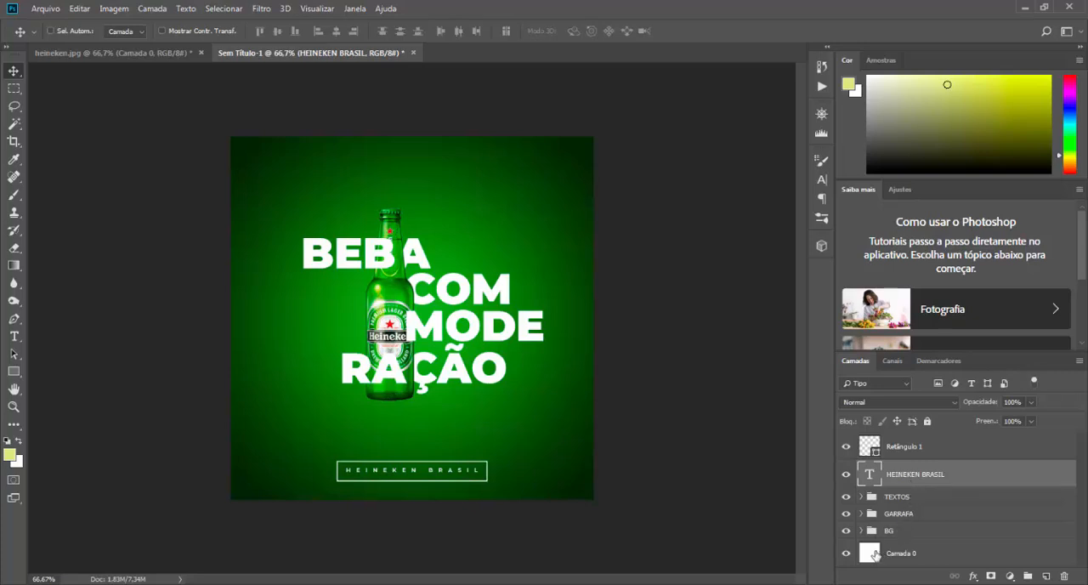
ctrl+click(870, 445)
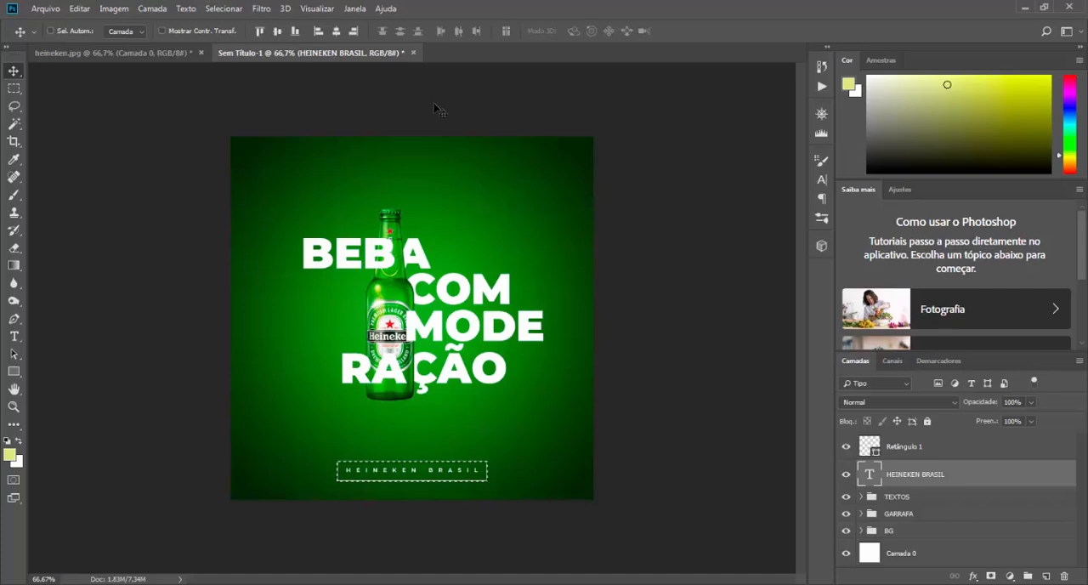
click(278, 32)
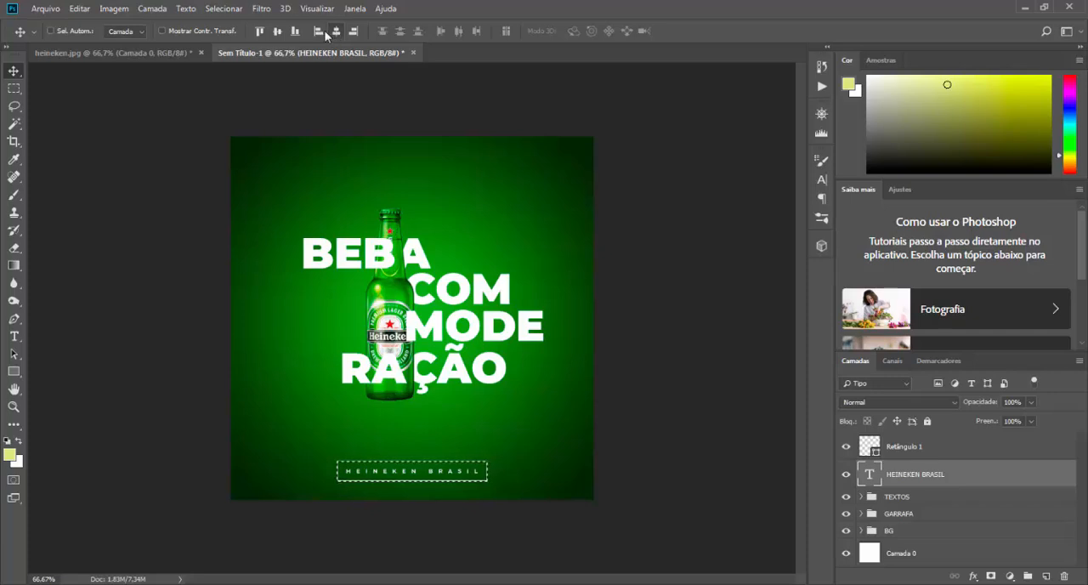
click(319, 32)
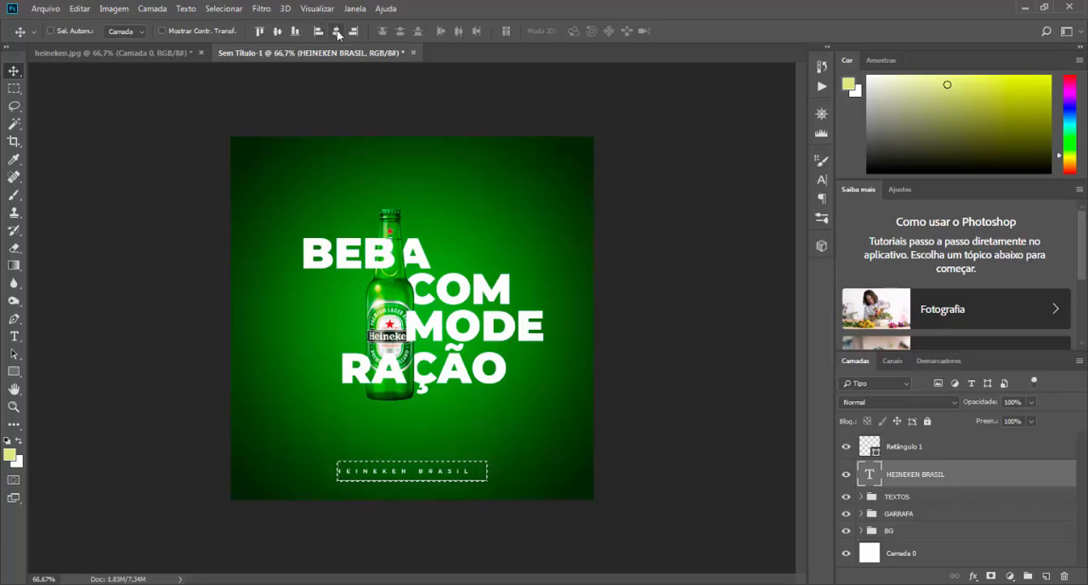
click(337, 32)
key(ctrl+d)
Step: Group Retângulo 1 with the HEINEKEN BRASIL text and name the group RODAPÉ
click(913, 450)
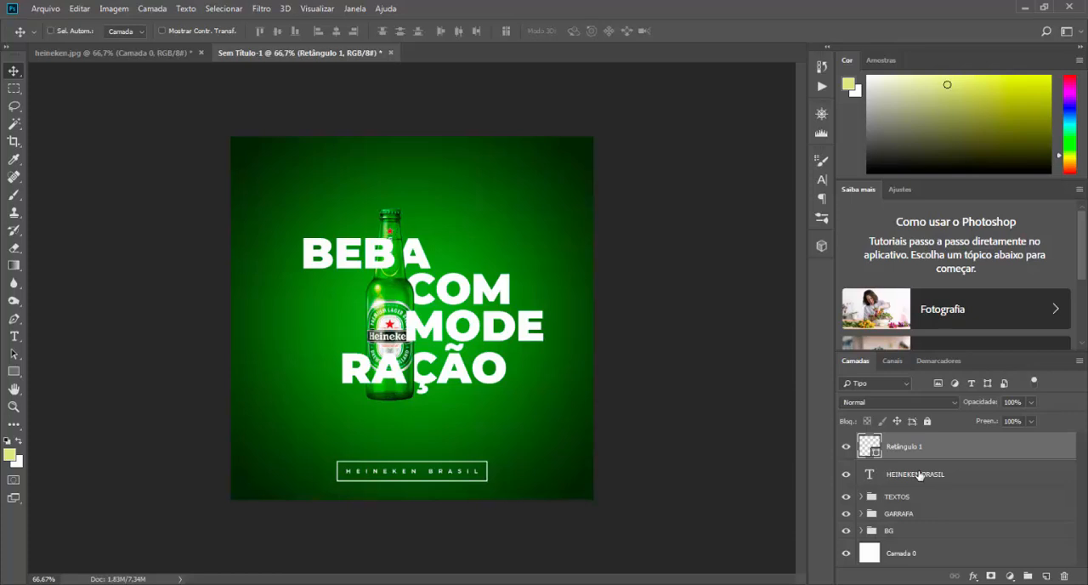
shift+click(919, 475)
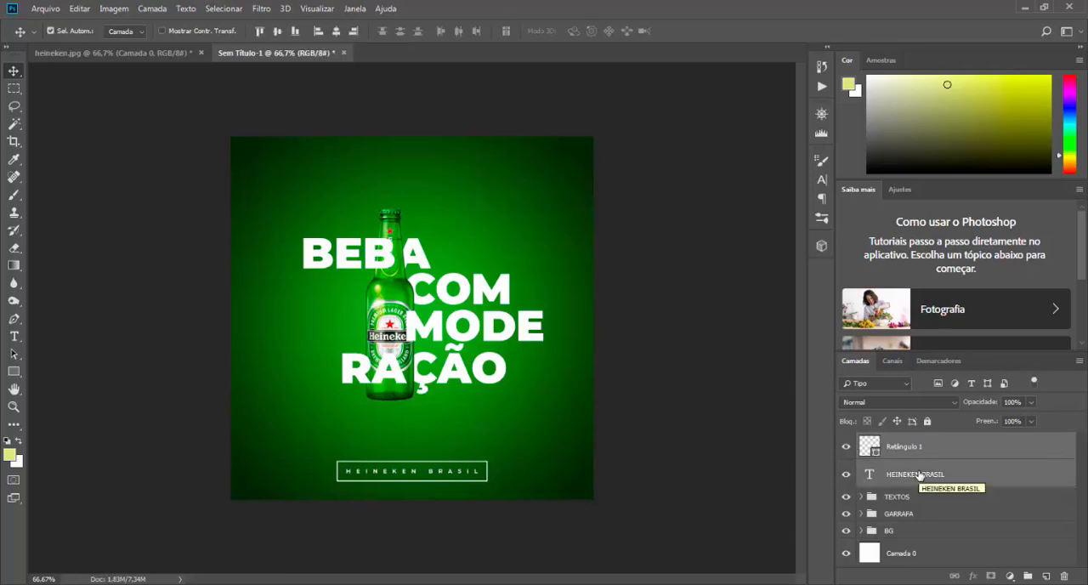
key(ctrl+g)
double_click(902, 442)
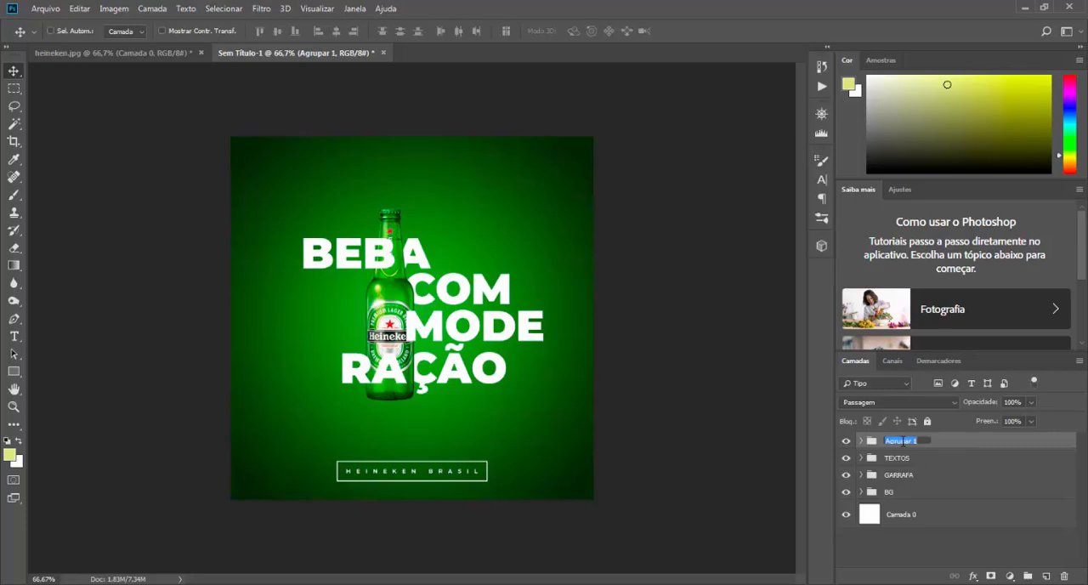
text(RODAPÉ)
key(Return)
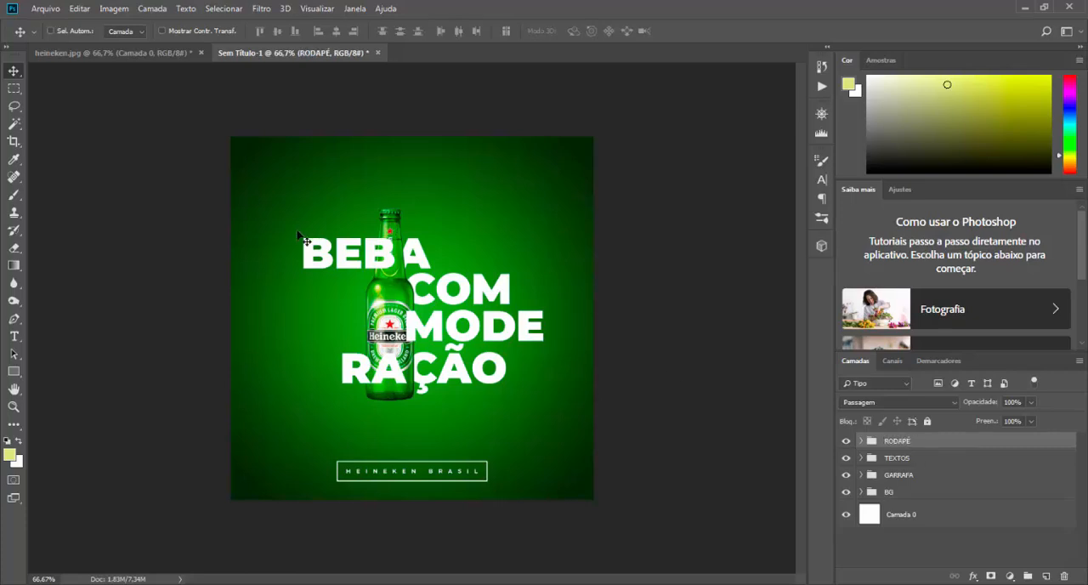
Step: Nudge the RODAPÉ group upward, and raise the TEXTOS and GARRAFA groups together by a smaller amount
key(shift+Up)
key(shift+Up)
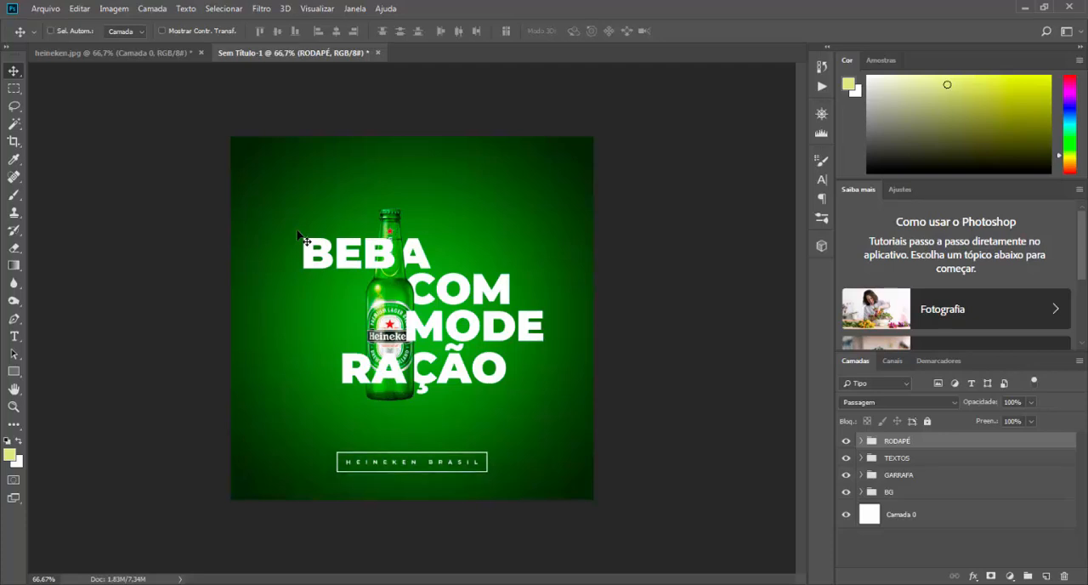
click(897, 459)
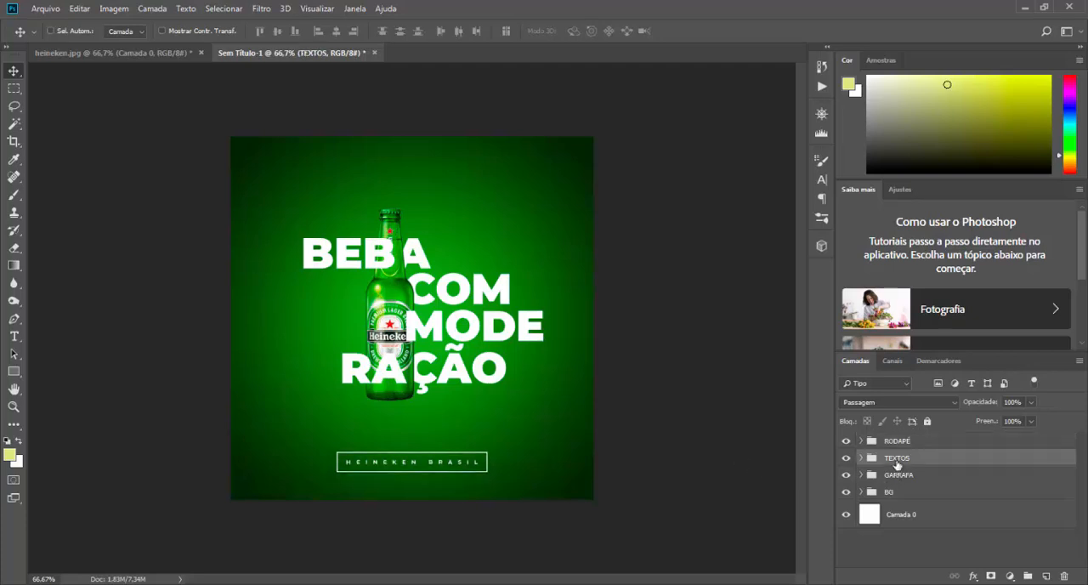
ctrl+click(897, 476)
key(shift+Up)
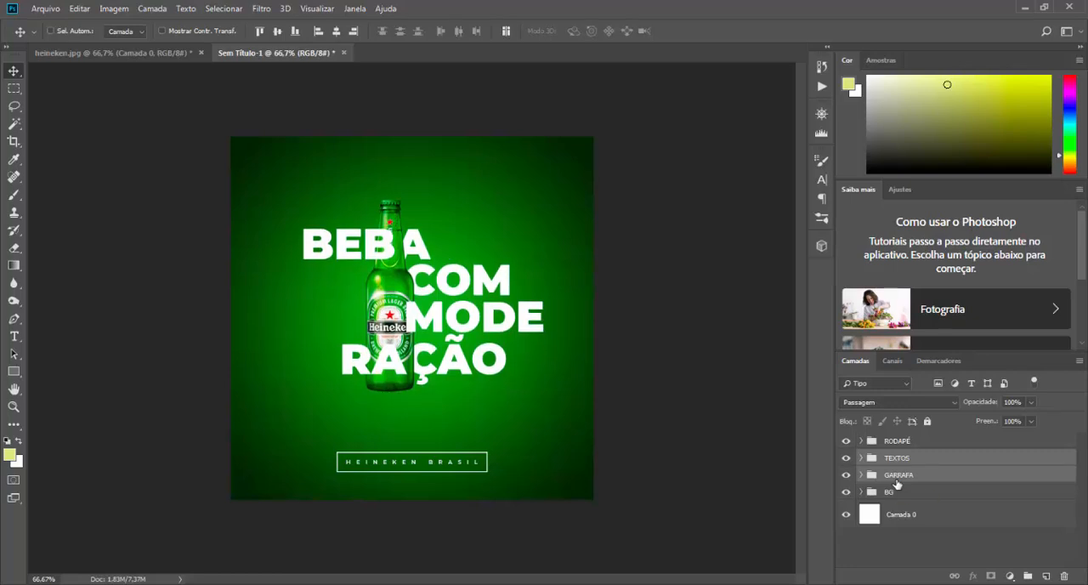
click(895, 443)
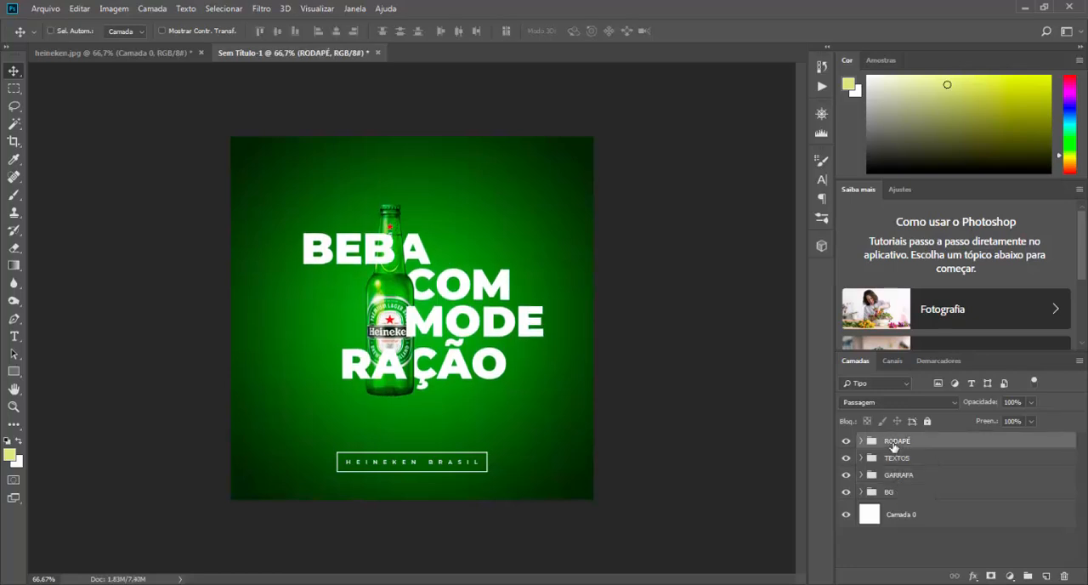
key(shift+Up)
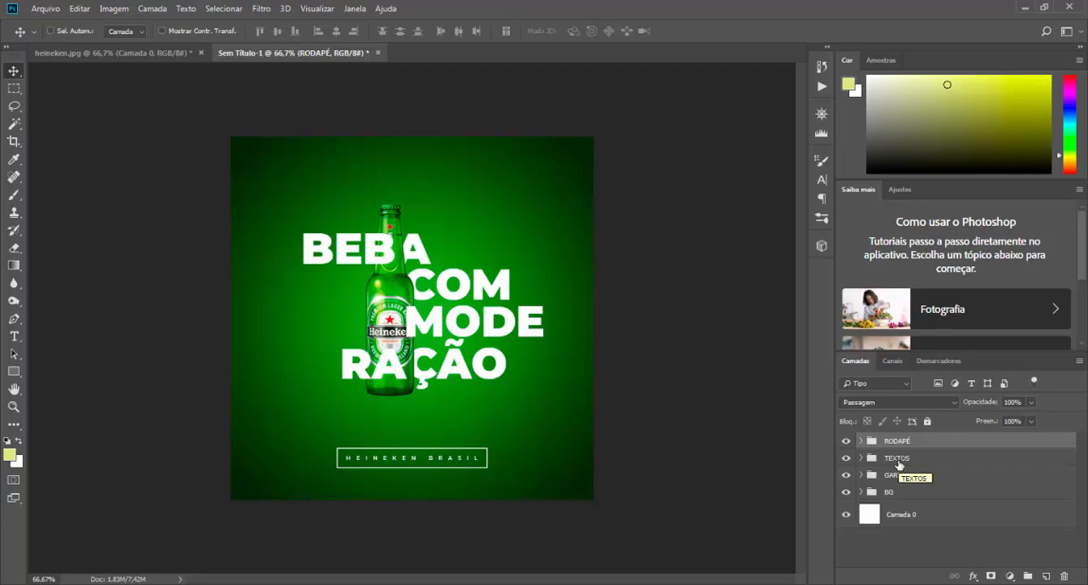
Step: Stamp all visible layers onto a new layer above RODAPÉ and convert it to a smart object
key(ctrl)
key(ctrl+alt+shift+e)
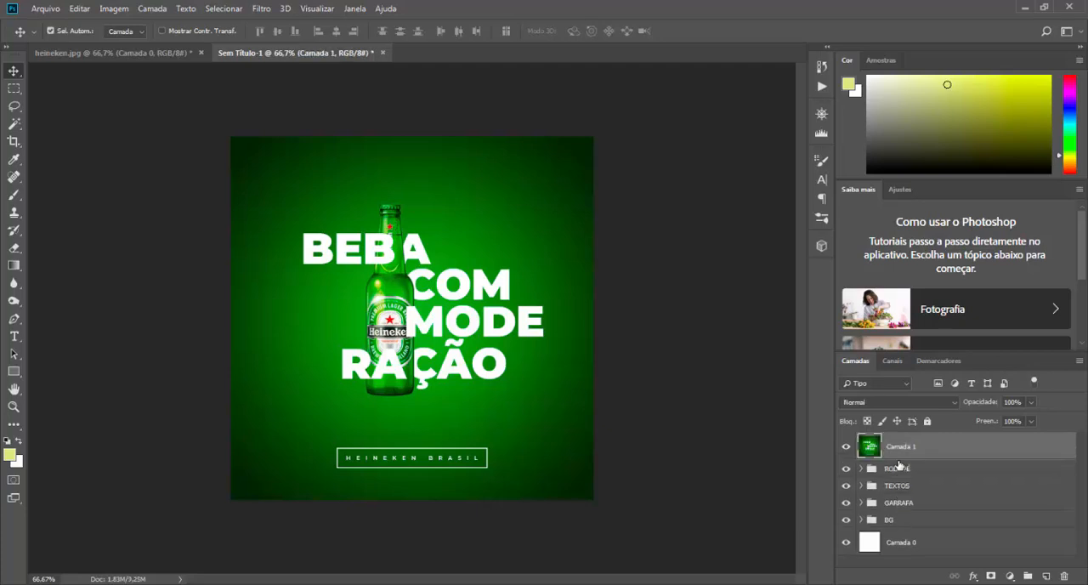
right_click(905, 450)
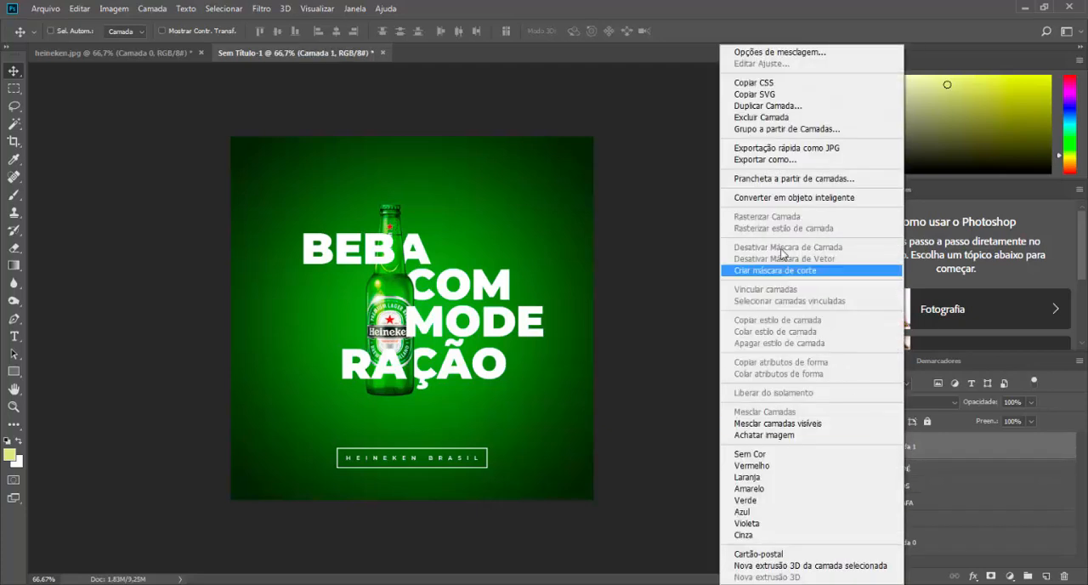
click(786, 197)
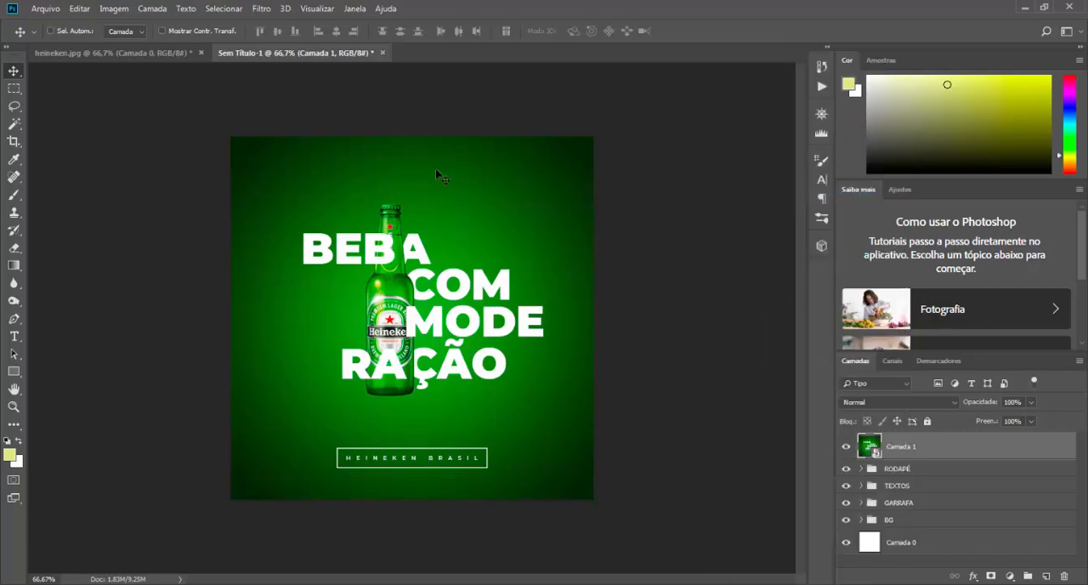
Step: Start a Camera Raw filter on Camada 1 with Claridade +28, Vibração +12 and Saturação -24
click(261, 8)
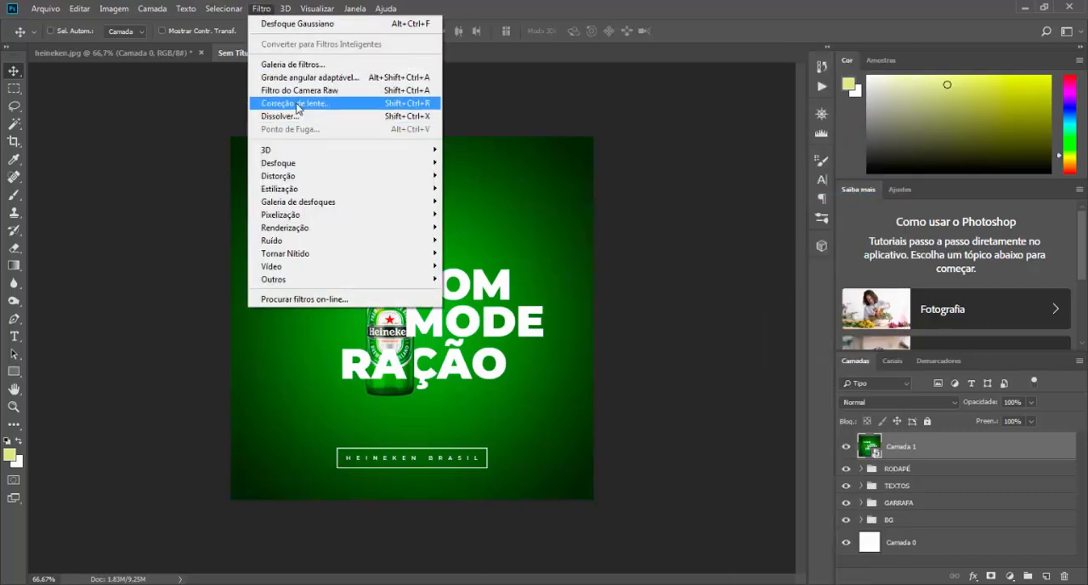
click(366, 90)
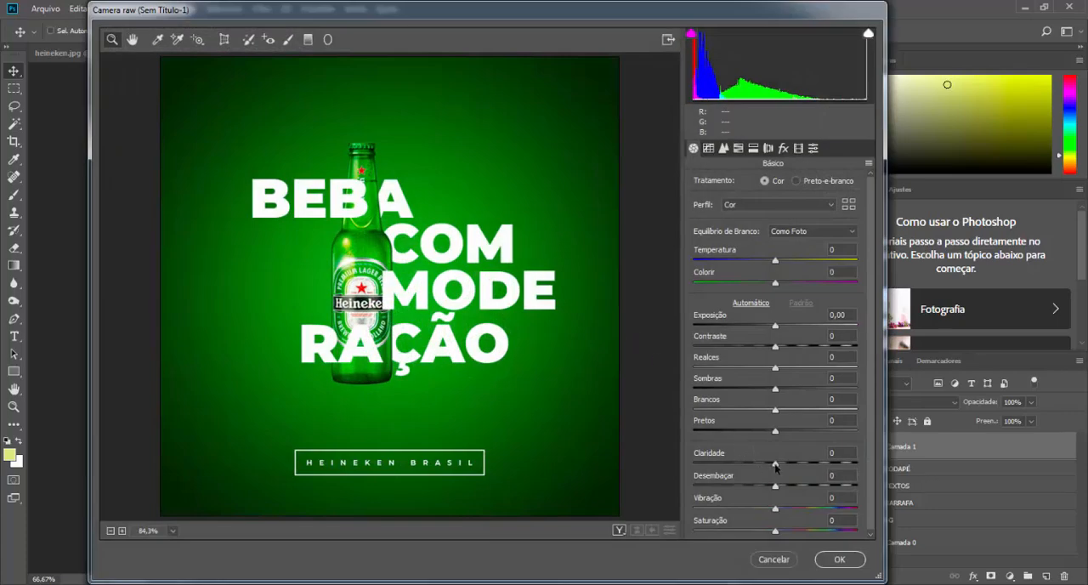
drag(776, 466, 799, 467)
drag(778, 511, 746, 534)
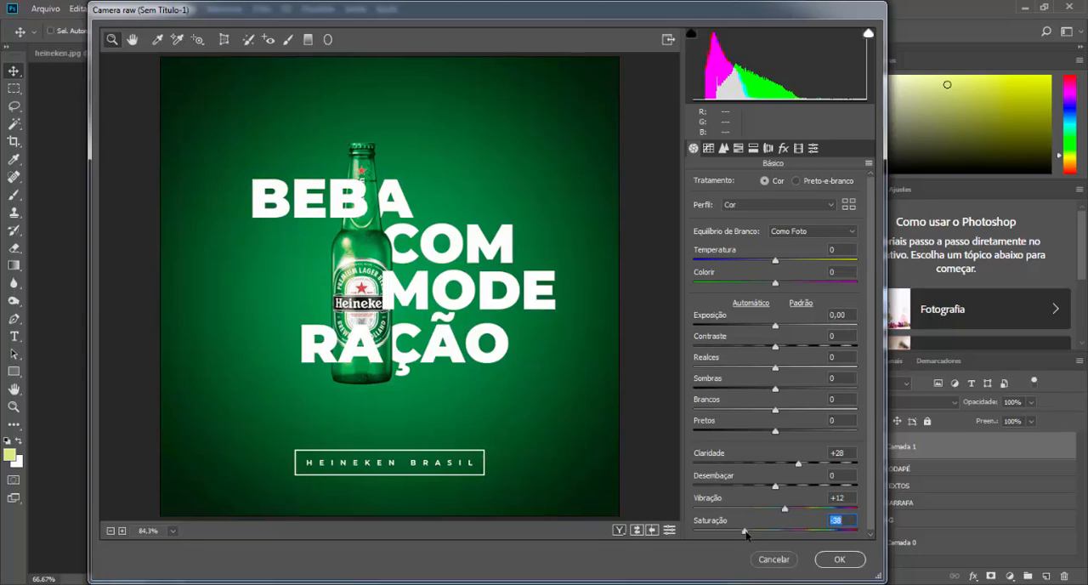
drag(747, 535, 863, 536)
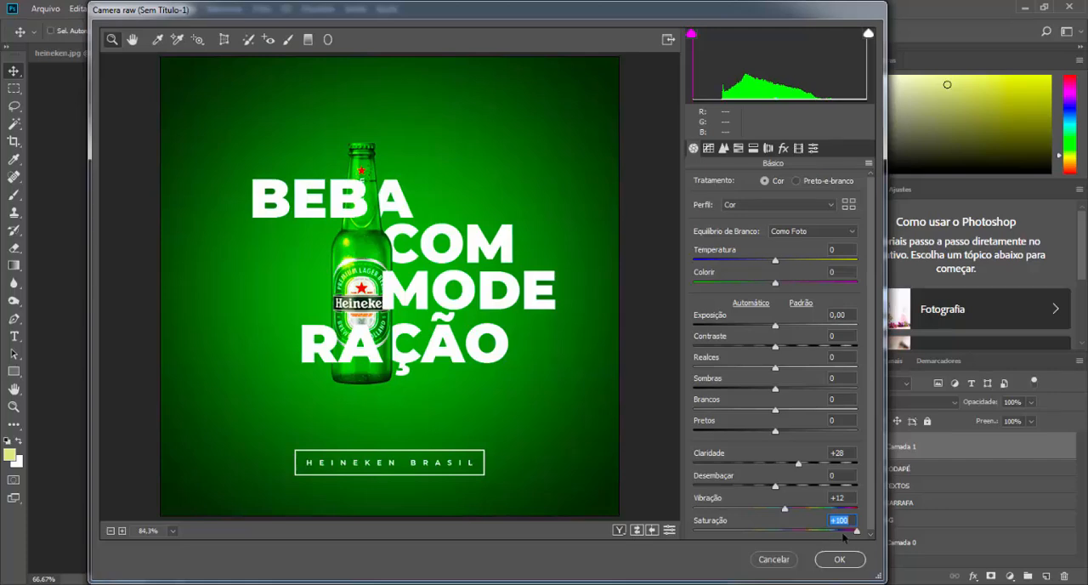
text(0)
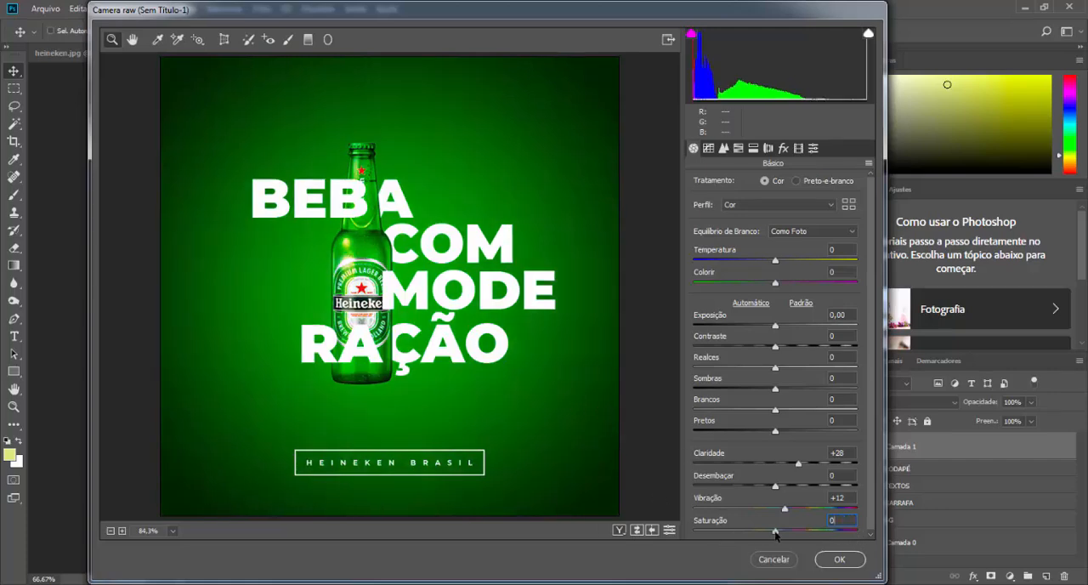
drag(776, 534, 756, 534)
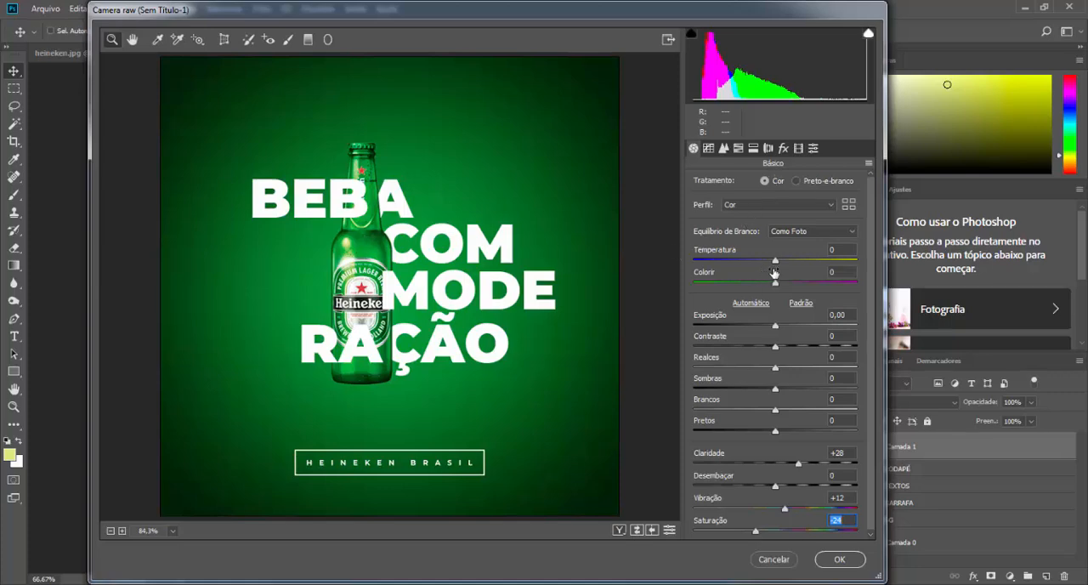
Step: Set Contraste to +10 and the post-crop vignette intensity to -9, and apply the Camera Raw filter
click(776, 348)
drag(776, 350, 785, 351)
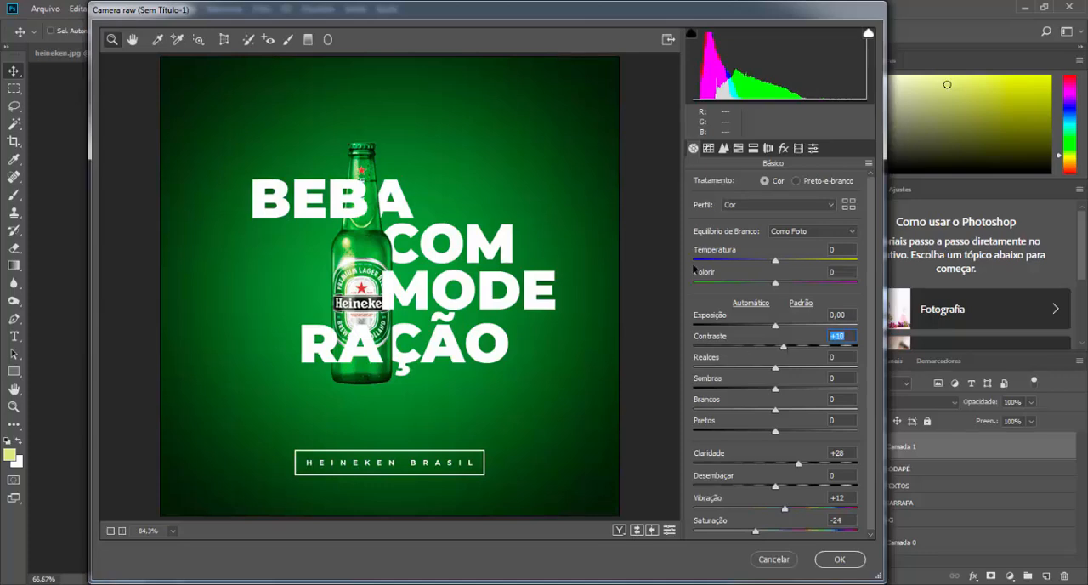
click(784, 148)
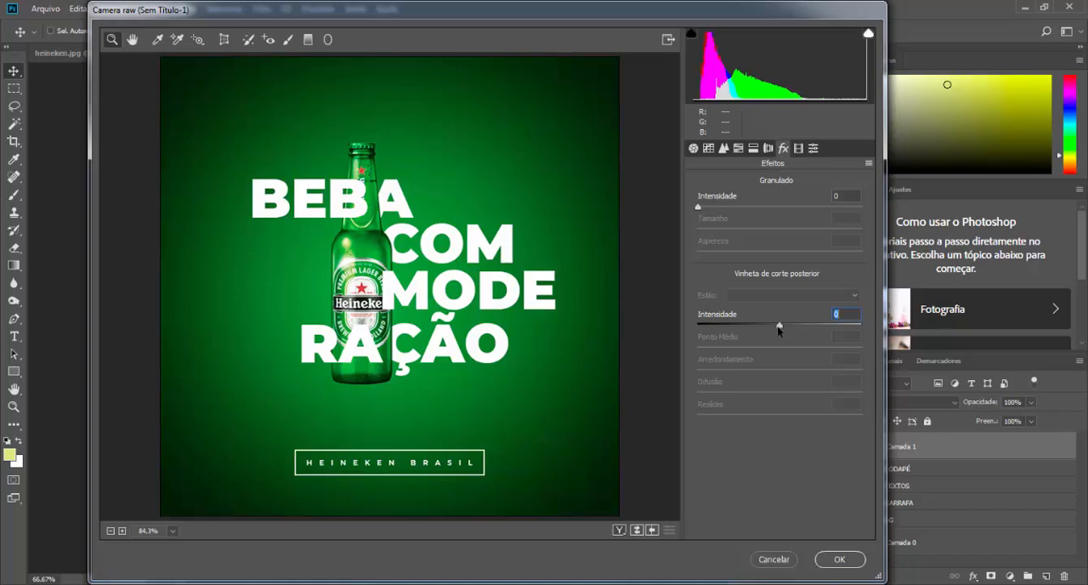
drag(780, 328, 772, 328)
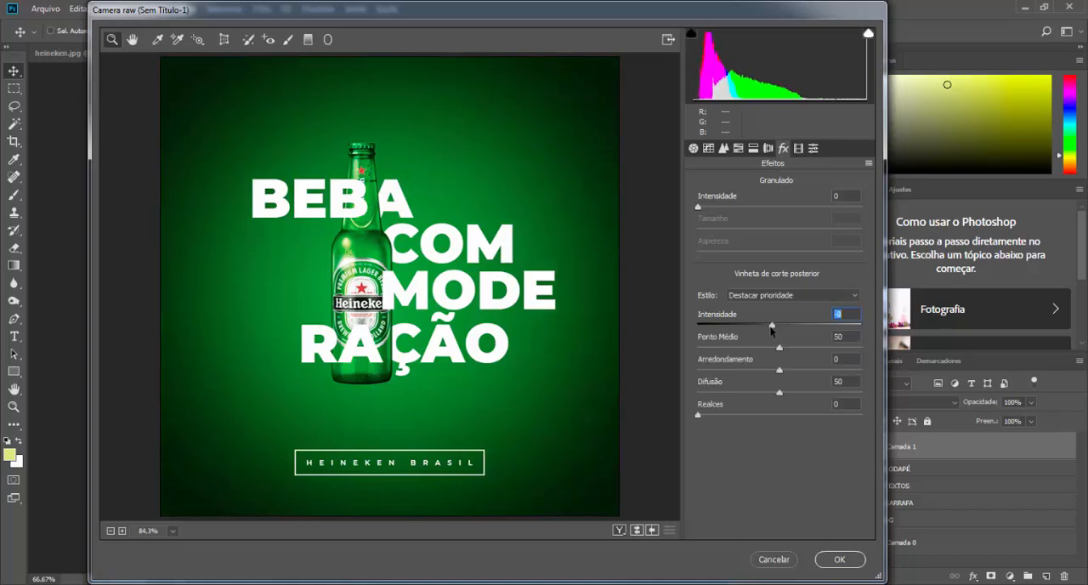
click(840, 560)
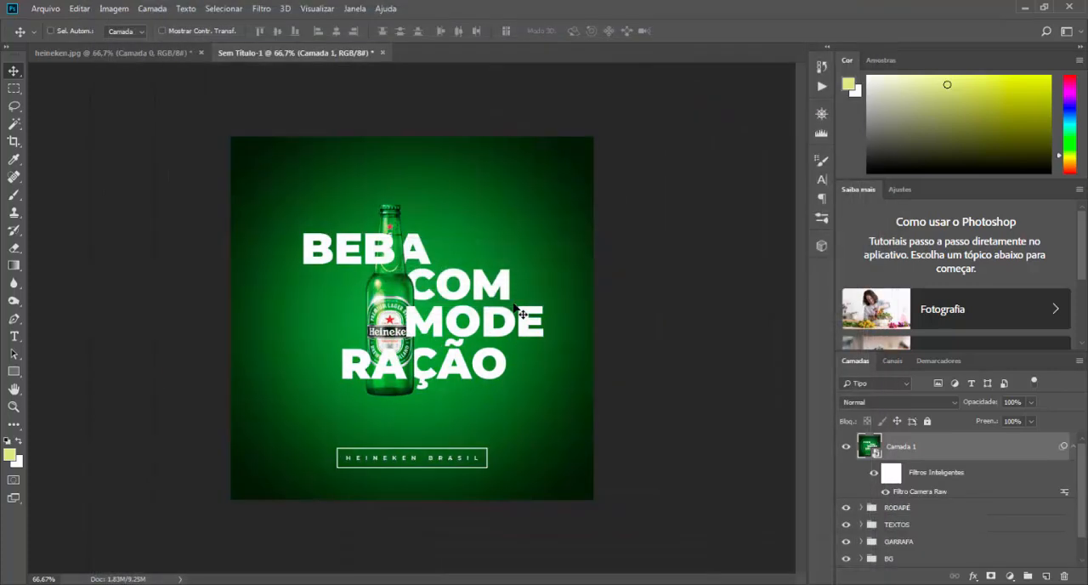
Step: Compare the image with Camada 1 hidden and shown, and set its Camera Raw vignette intensity to 0
click(846, 447)
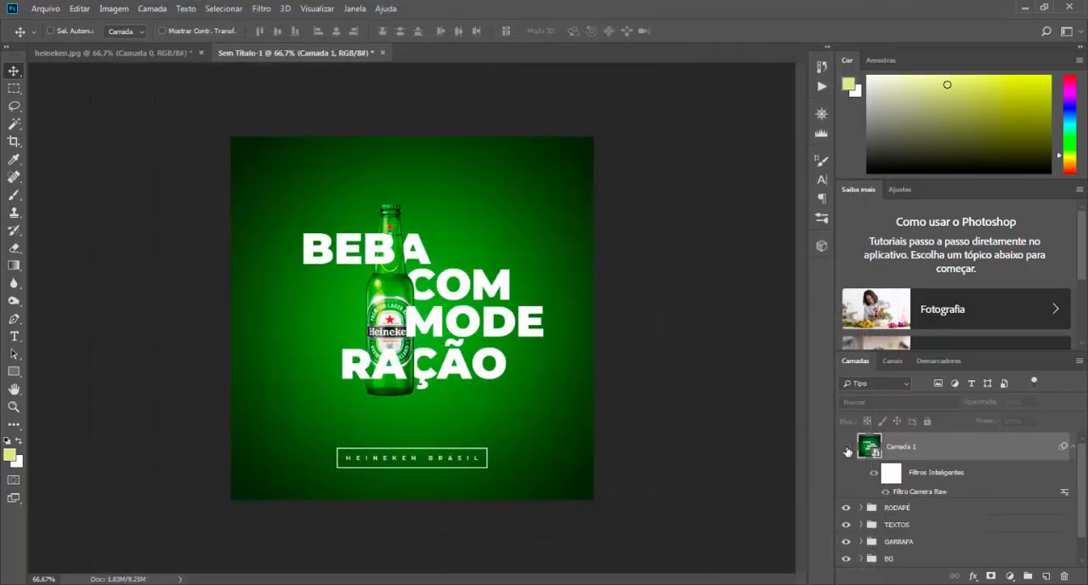
click(846, 447)
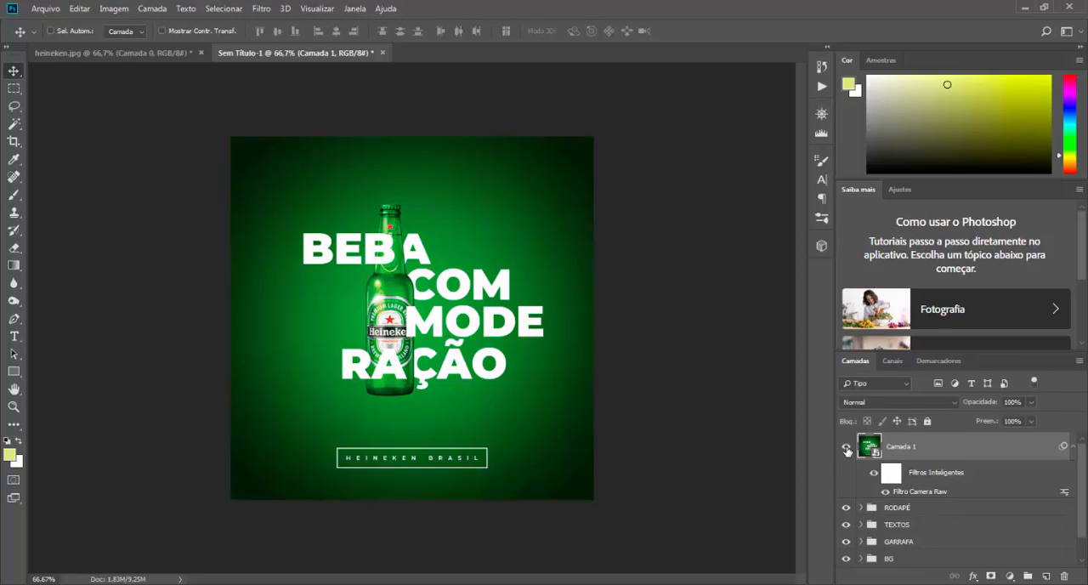
double_click(916, 493)
click(783, 148)
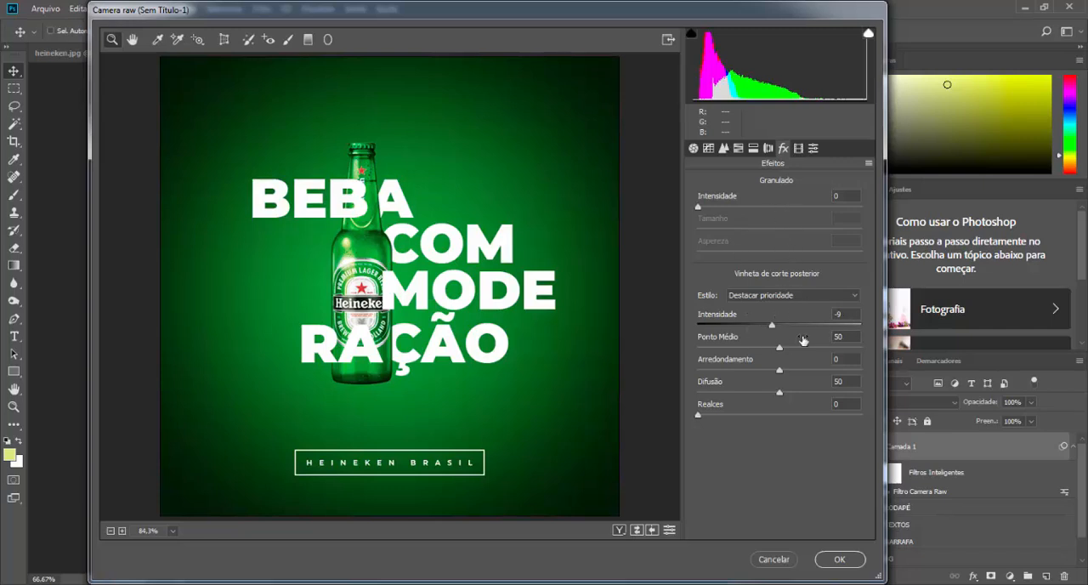
click(799, 313)
text(0)
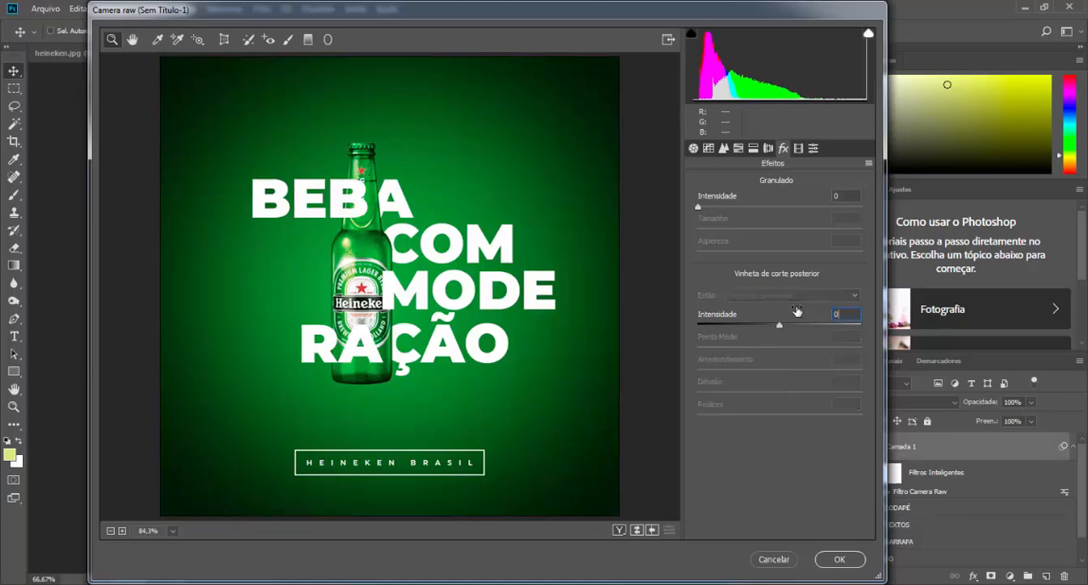
click(840, 559)
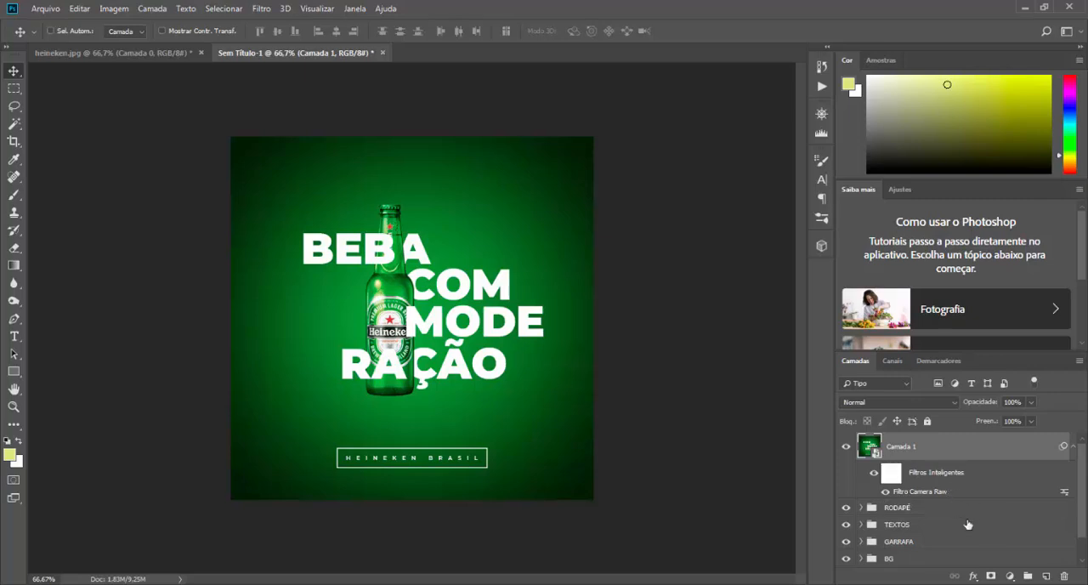
Step: Add a Pesquisa de cores adjustment layer above Camada 1 and load the 2Strip.look 3D LUT
click(1012, 578)
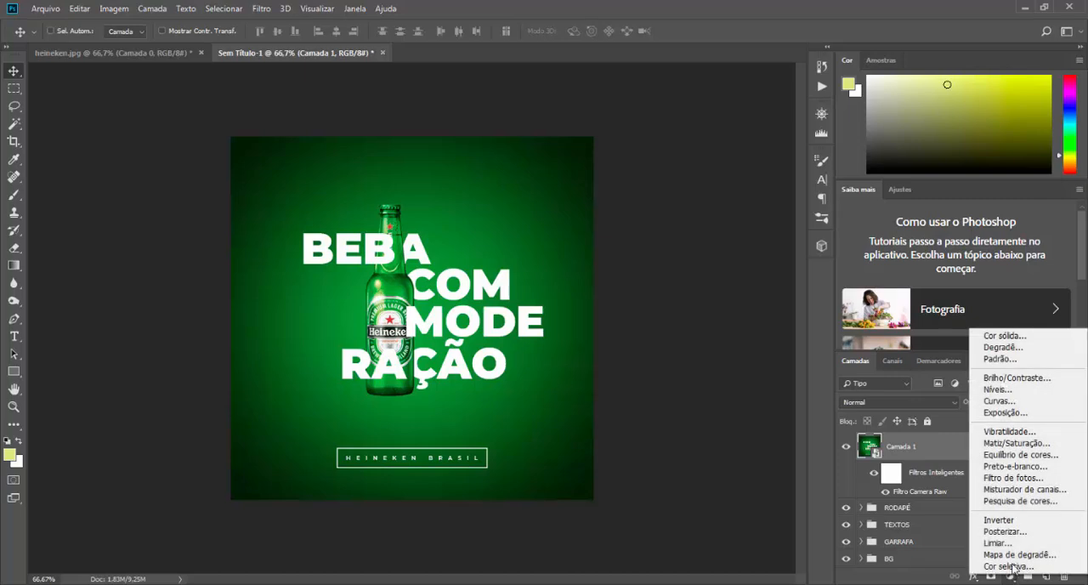
click(1012, 504)
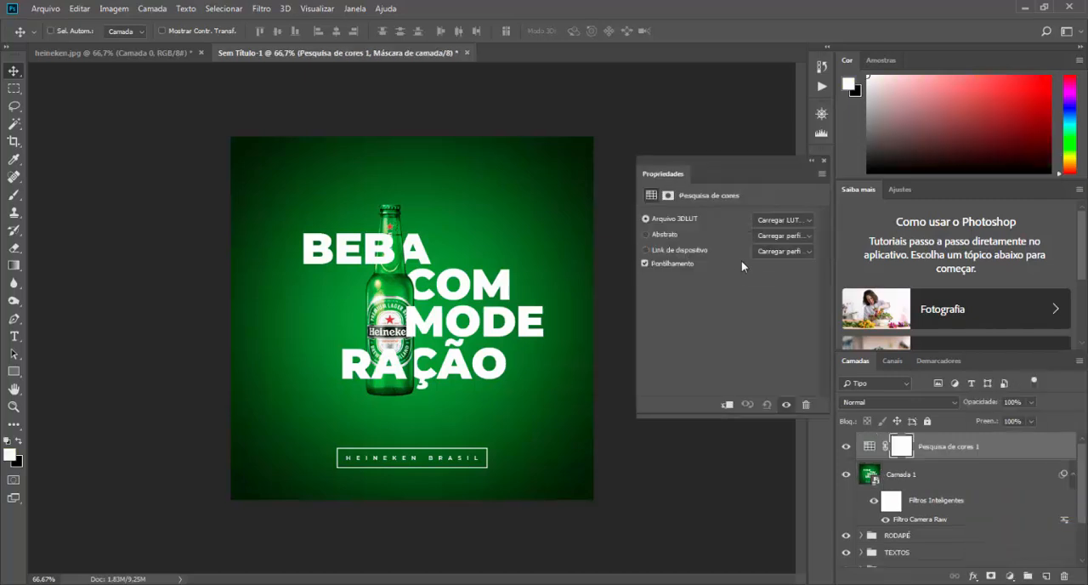
click(805, 224)
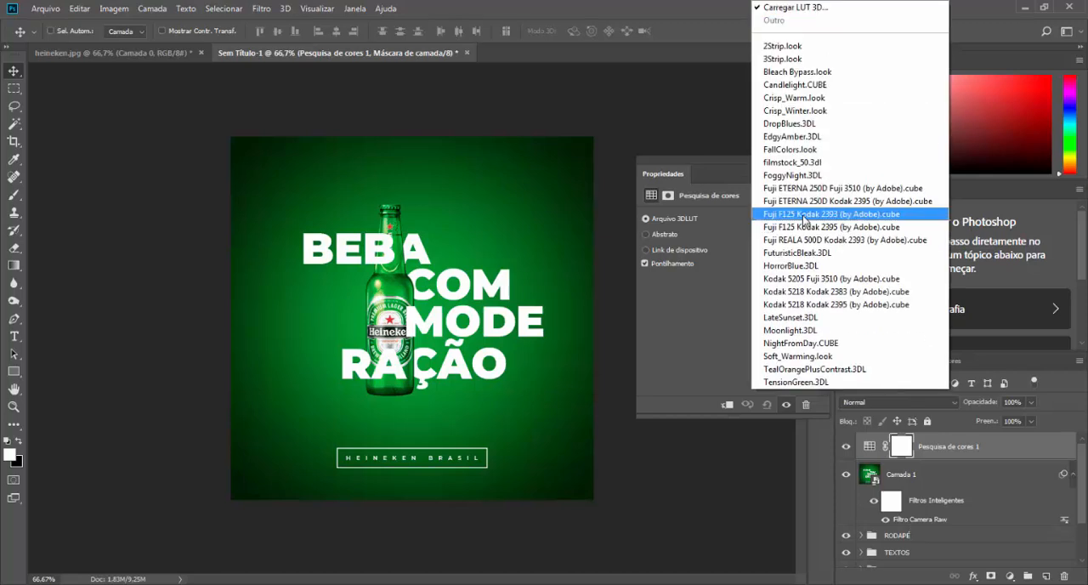
click(784, 48)
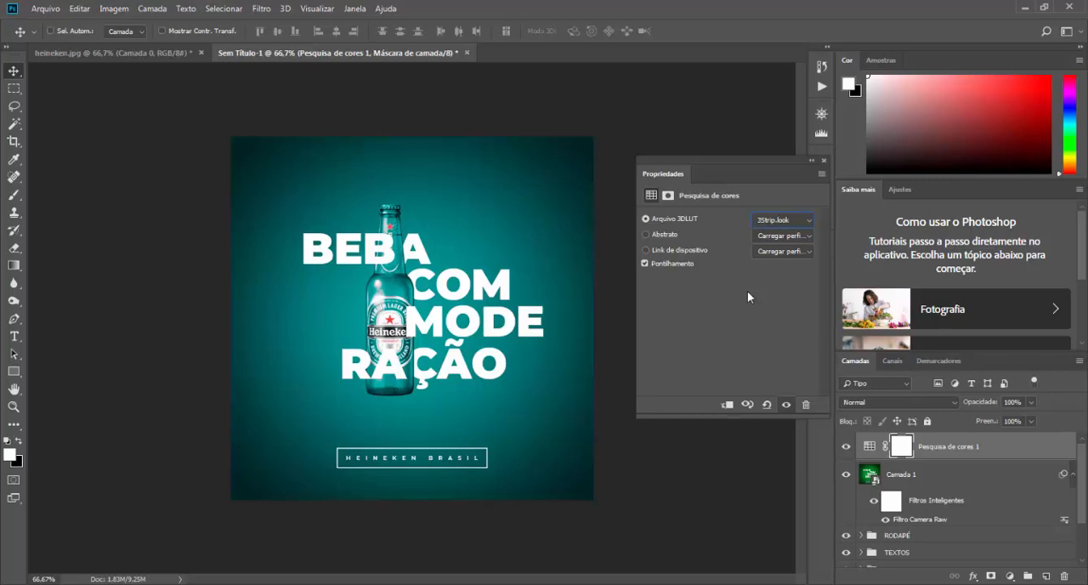
Step: Try the successive 3D LUTs on the Pesquisa de cores layer and settle on Fuji ETERNA 250D Kodak 2395 (by Adobe).cube
key(Down)
key(Down)
key(Down)
key(Down)
key(Down)
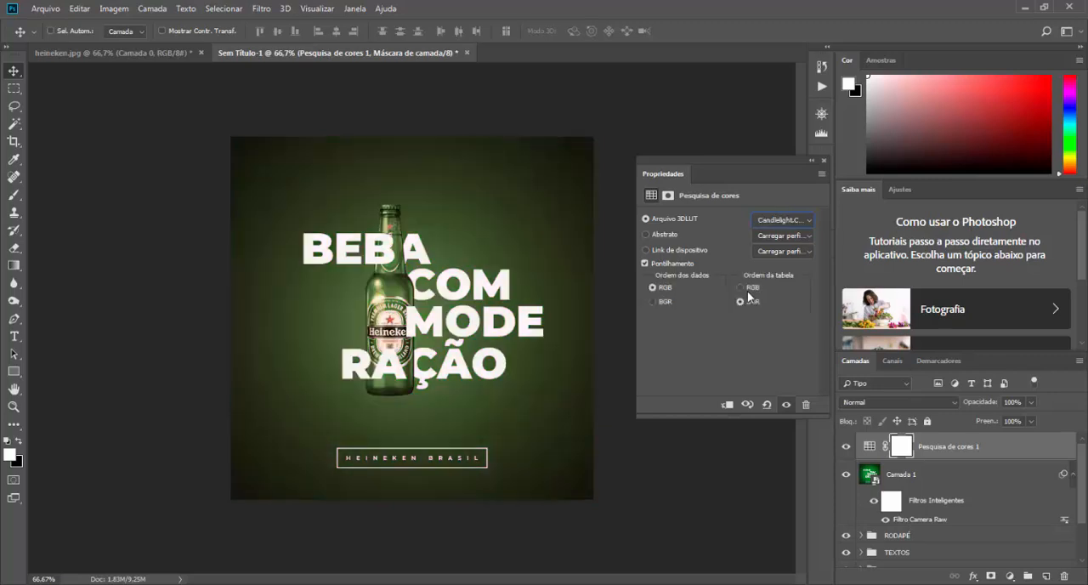
key(Down)
key(Down)
key(Down)
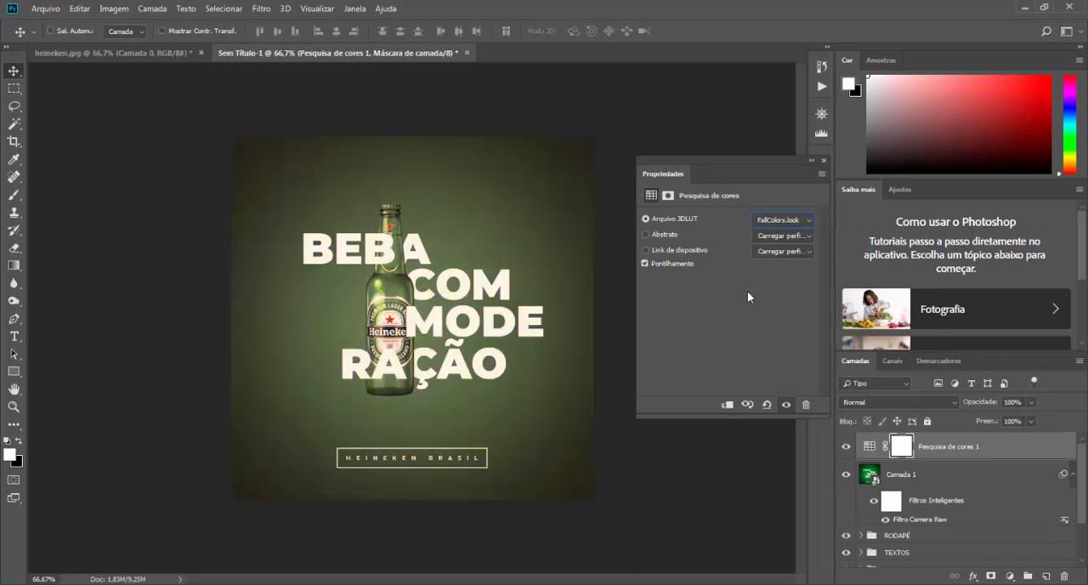
key(Down)
key(Down)
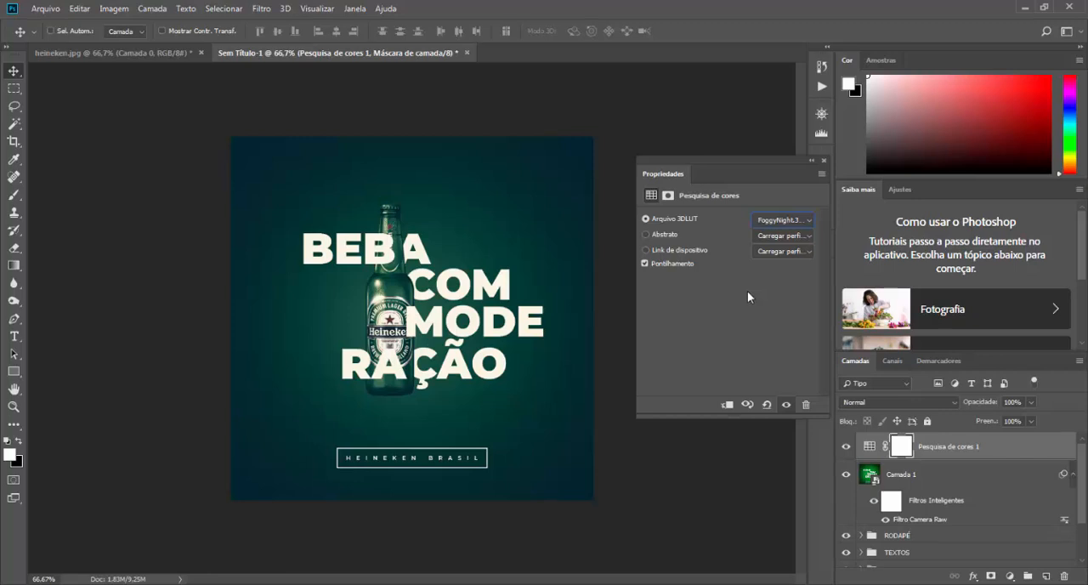
key(Down)
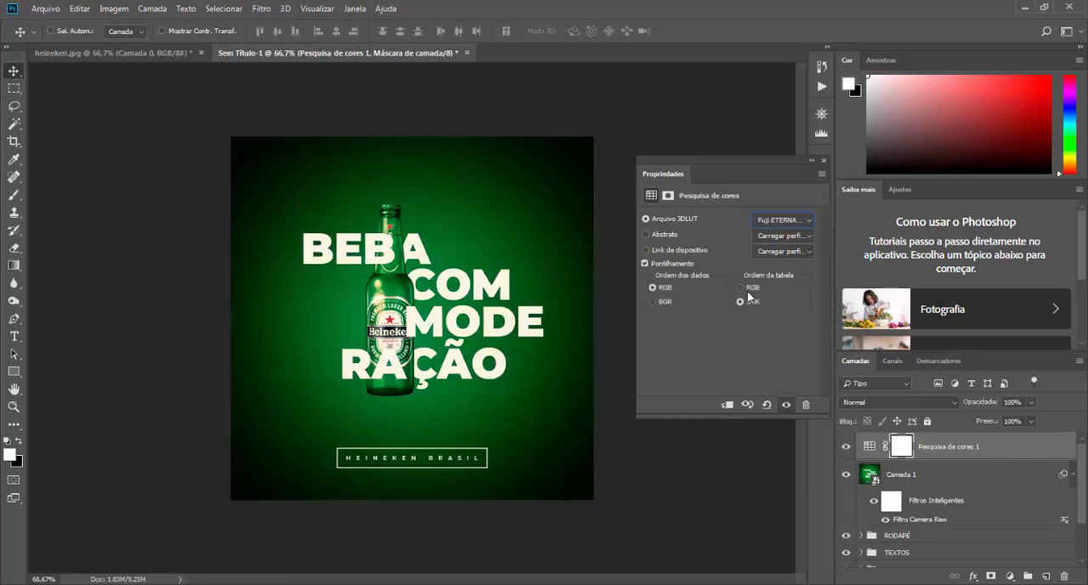
key(Down)
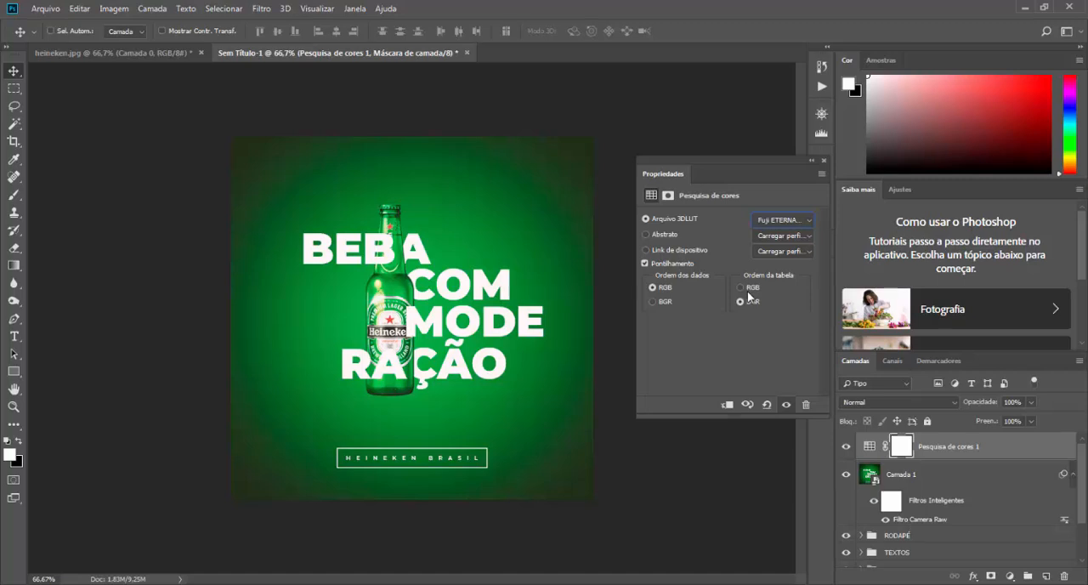
click(803, 223)
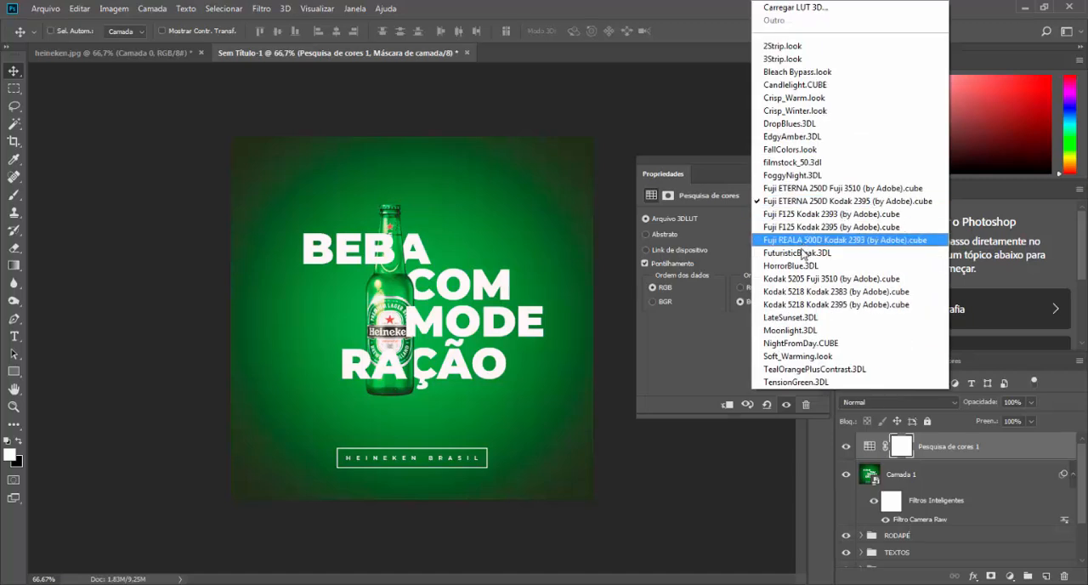
click(852, 201)
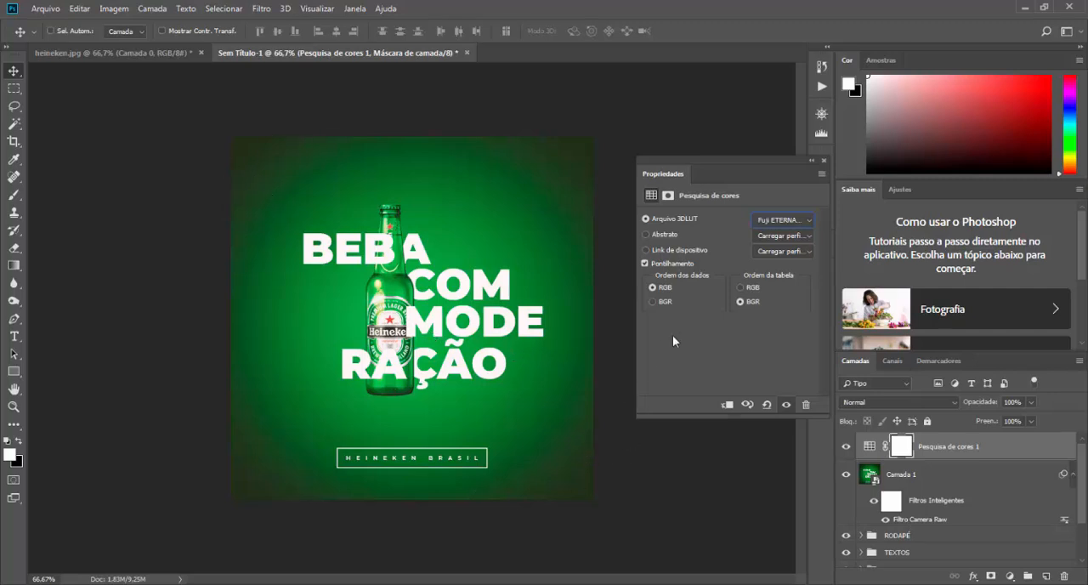
Step: Close the colour lookup properties and compare the artwork with the Pesquisa de cores 1 layer hidden and shown
click(822, 161)
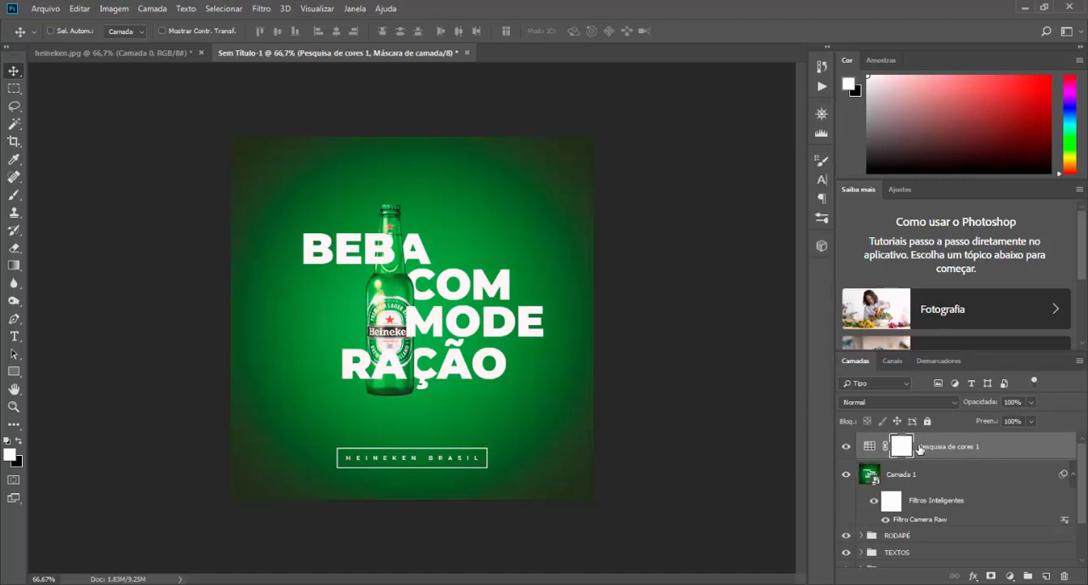
click(847, 447)
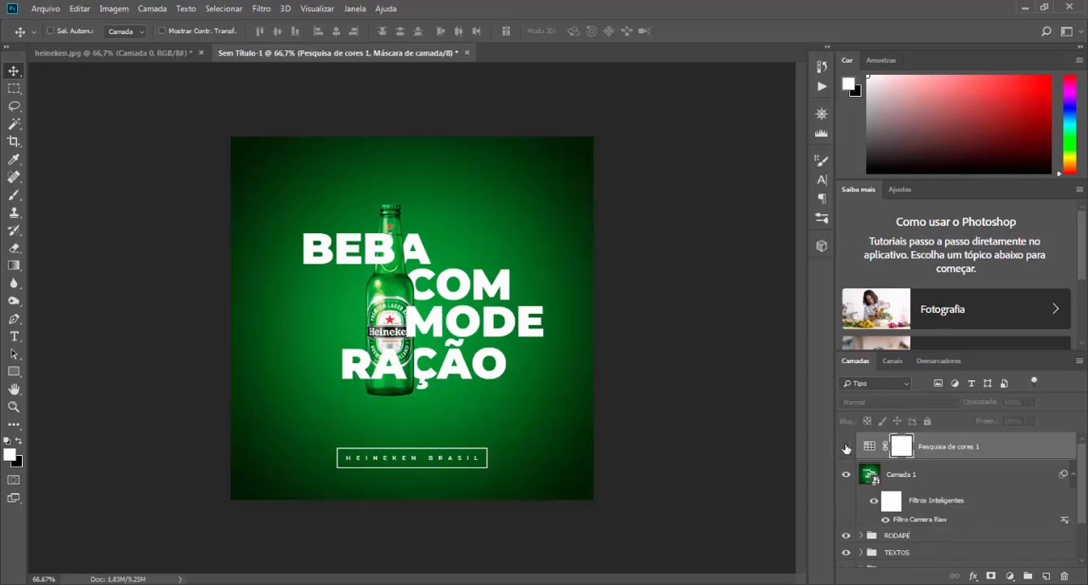
click(846, 447)
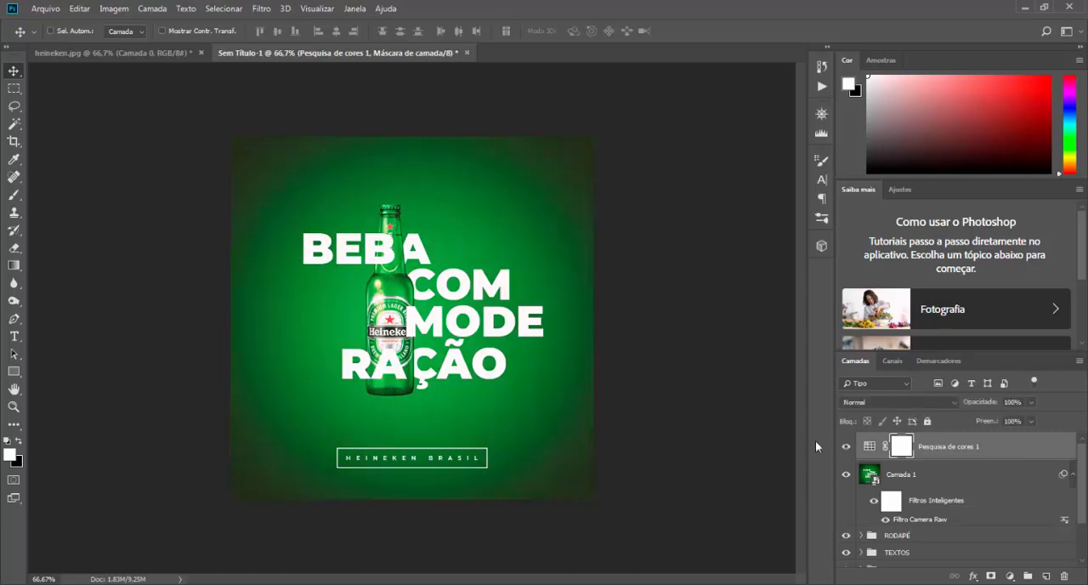
Step: Open the legacy Save for Web export for the finished artwork
click(46, 8)
mouse_move(82, 202)
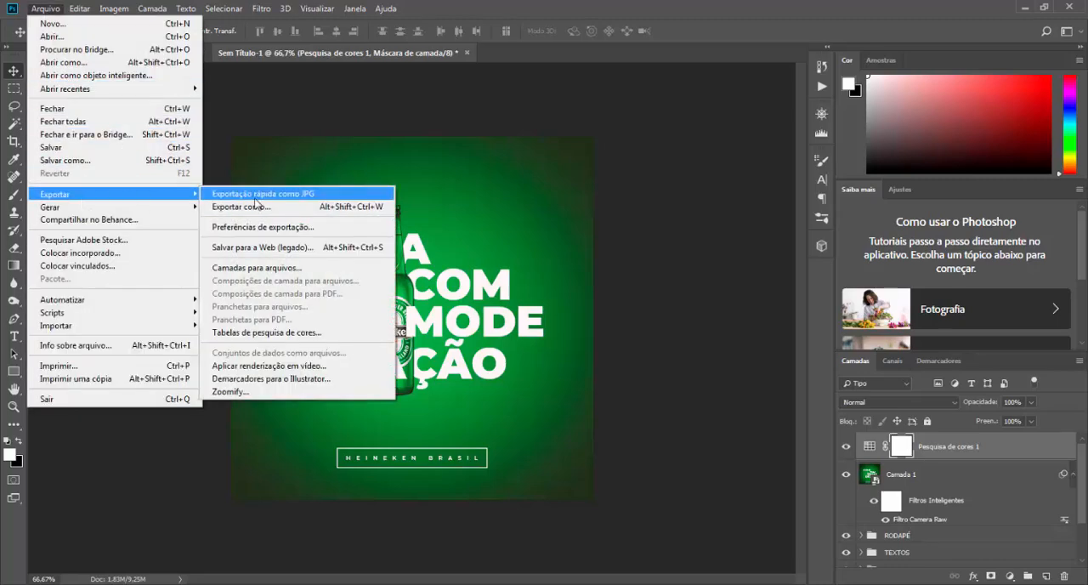
click(264, 249)
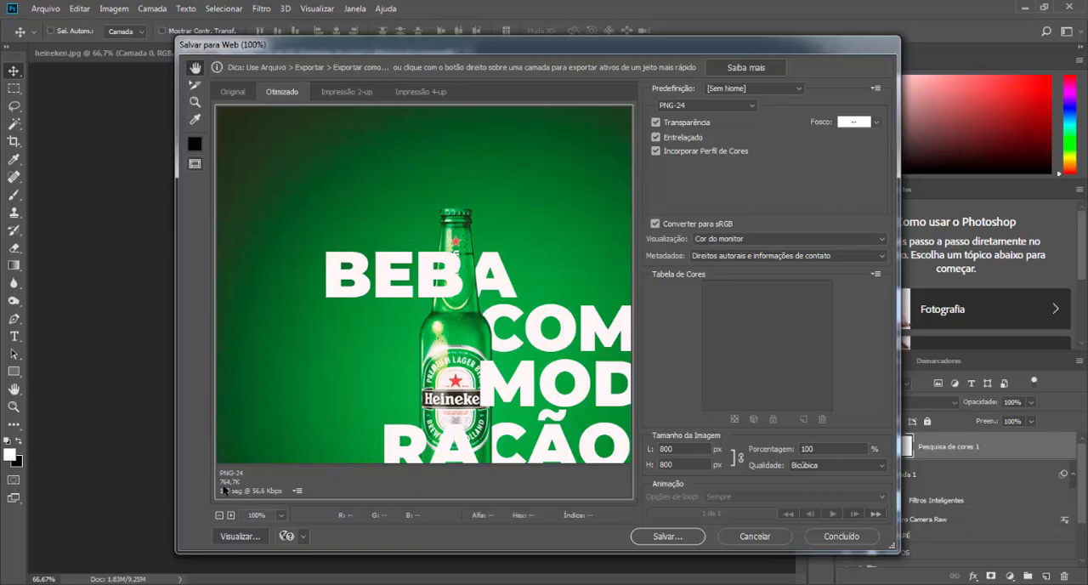
Step: Try the PNG-24 export without Incorporar Perfil de Cores and Entrelaçado, and turn both options back on
click(685, 148)
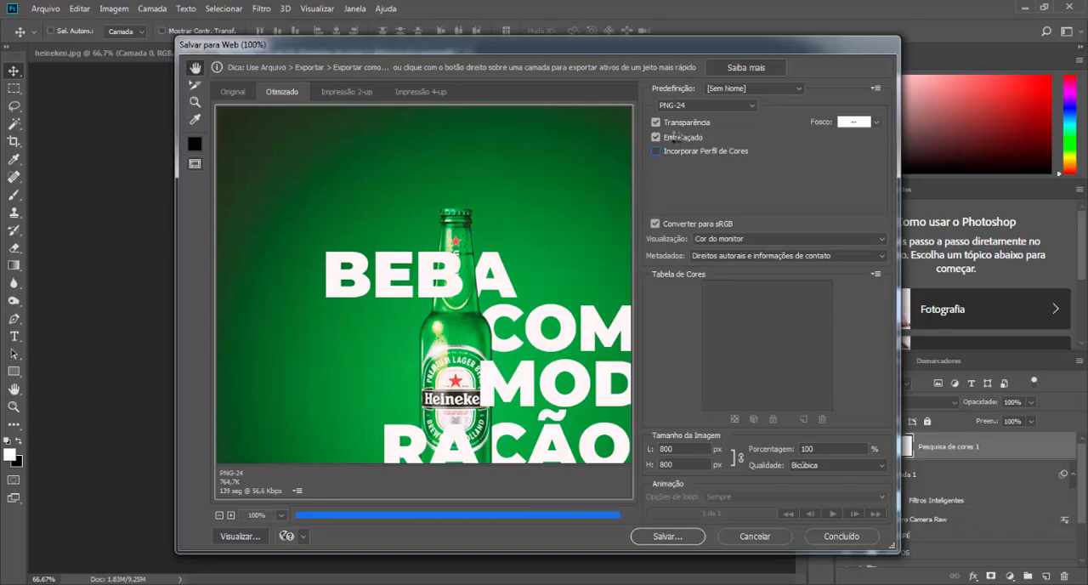
click(675, 136)
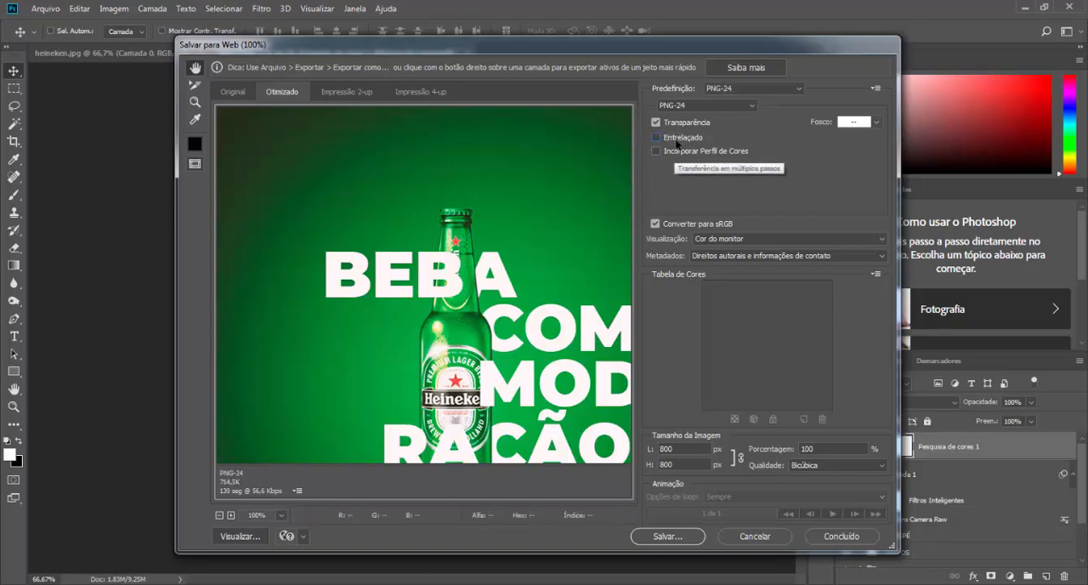
click(678, 138)
click(680, 152)
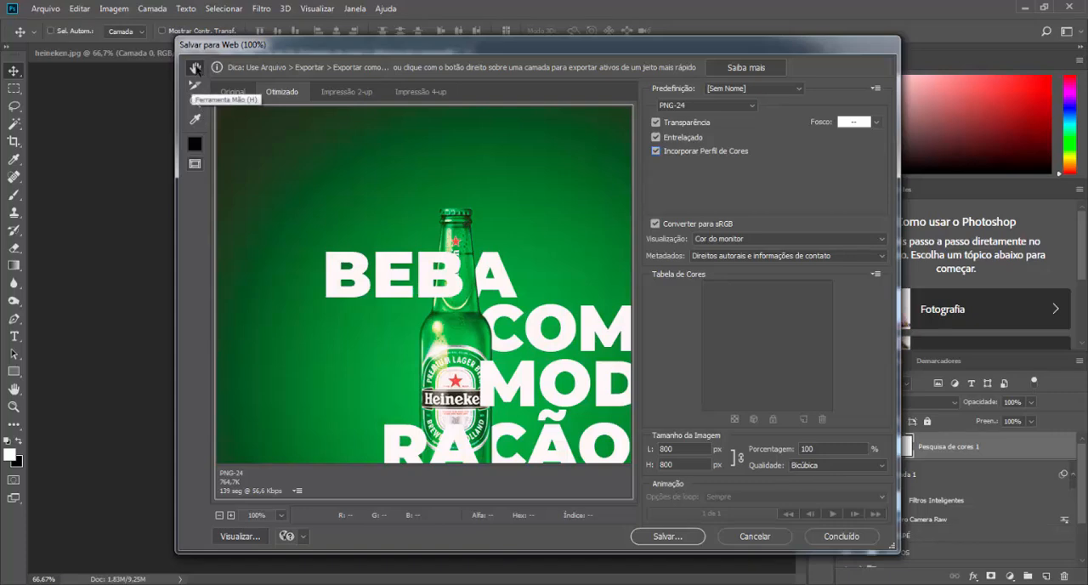
Step: Fit the whole artwork in the export preview and save the PNG-24 image to Área de Trabalho as HEINEKEN
double_click(195, 68)
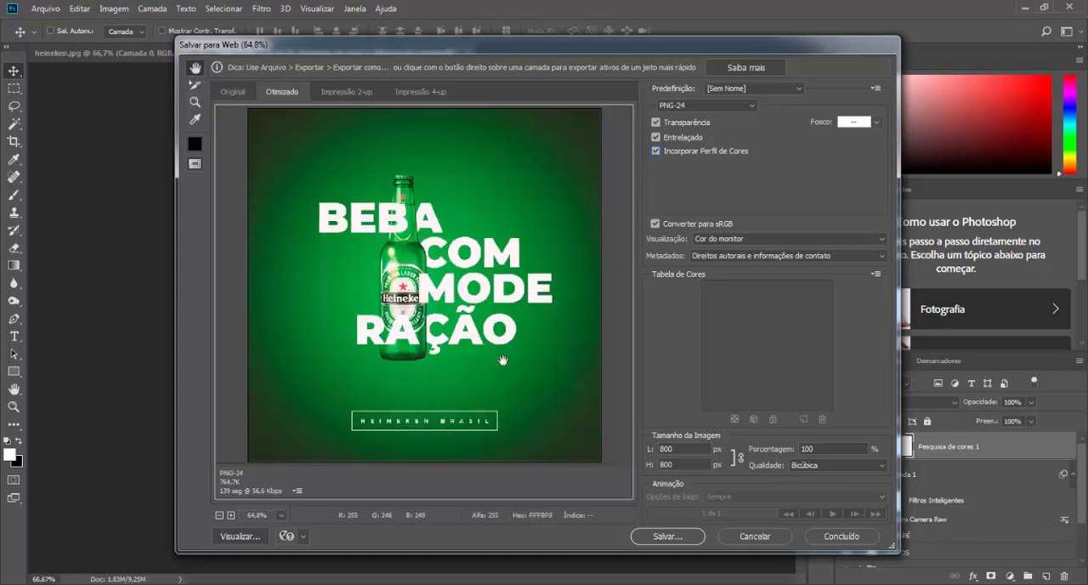
click(679, 543)
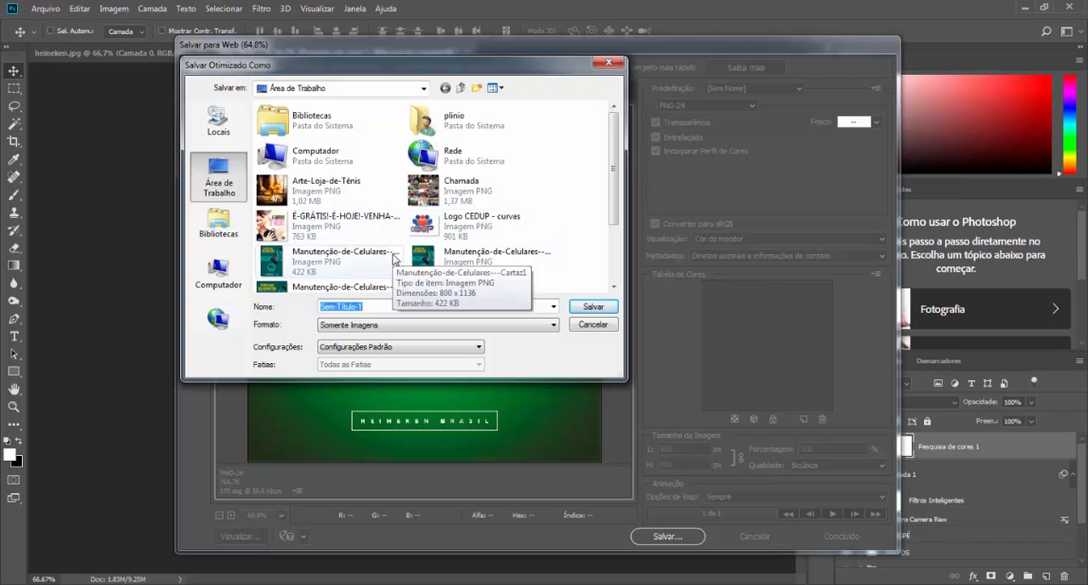
text(HEINEKEN)
key(Return)
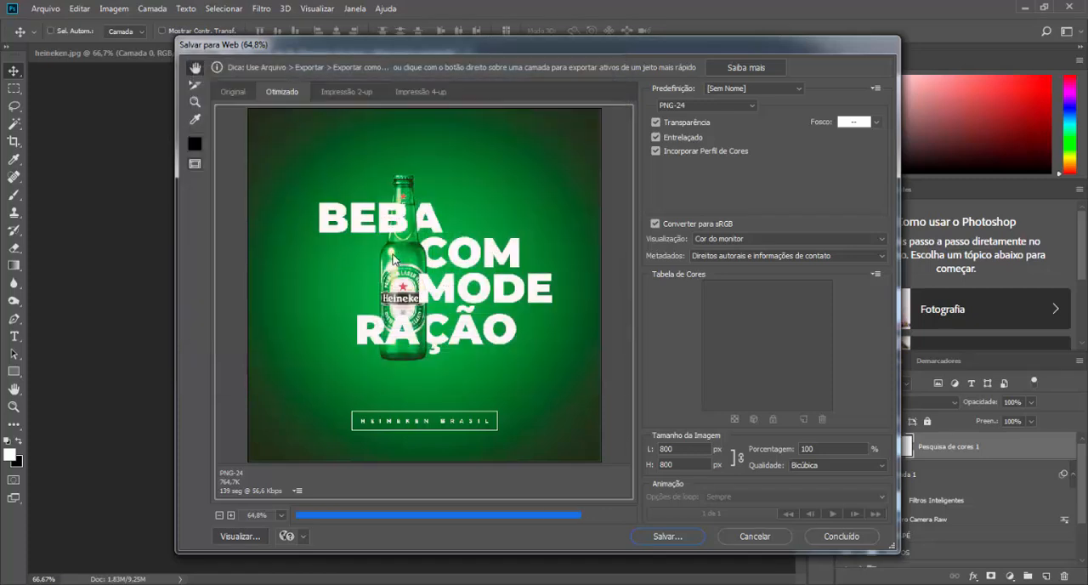